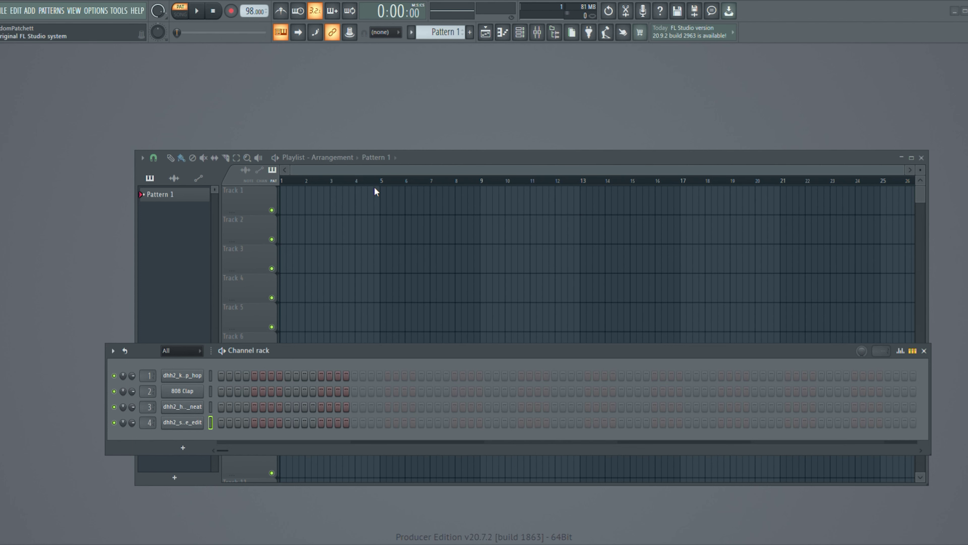
# Step: Lengthen the bar to 128 steps and place snare hits on steps 5 and 13
pyautogui.moveTo(378, 181); pyautogui.dragTo(384, 181)
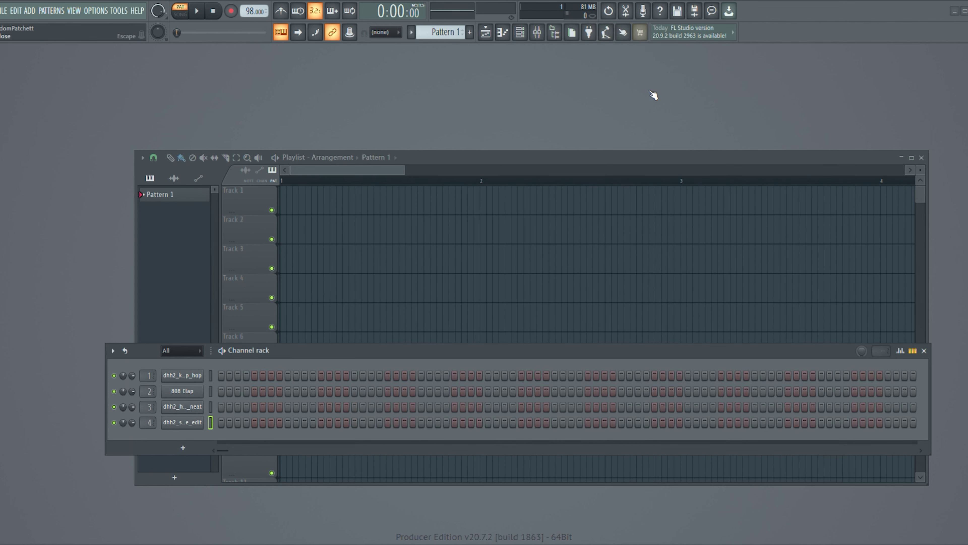
pyautogui.click(255, 421)
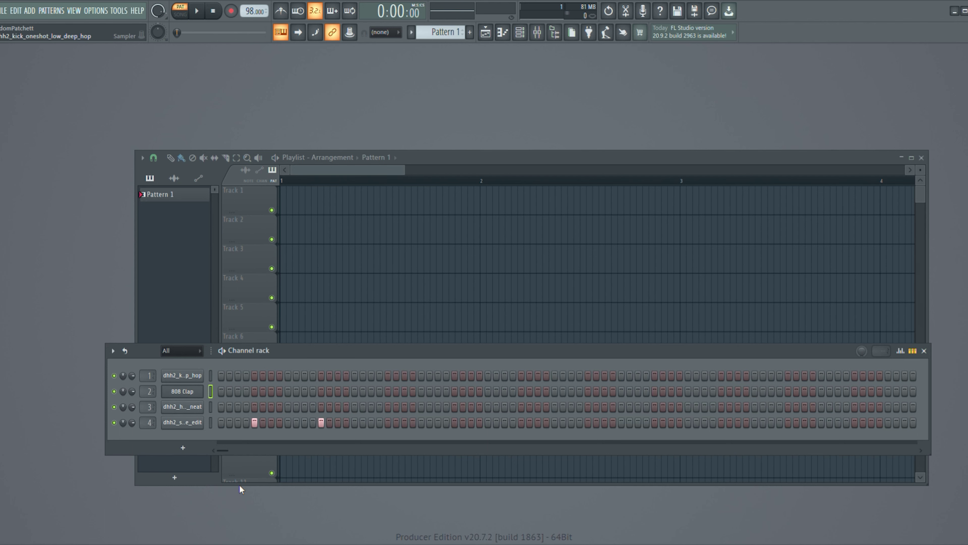
# Step: Delete the 808 Clap channel and route the hat and snare channels to mixer tracks 2 and 3
pyautogui.hotkey('alt', 'Delete')
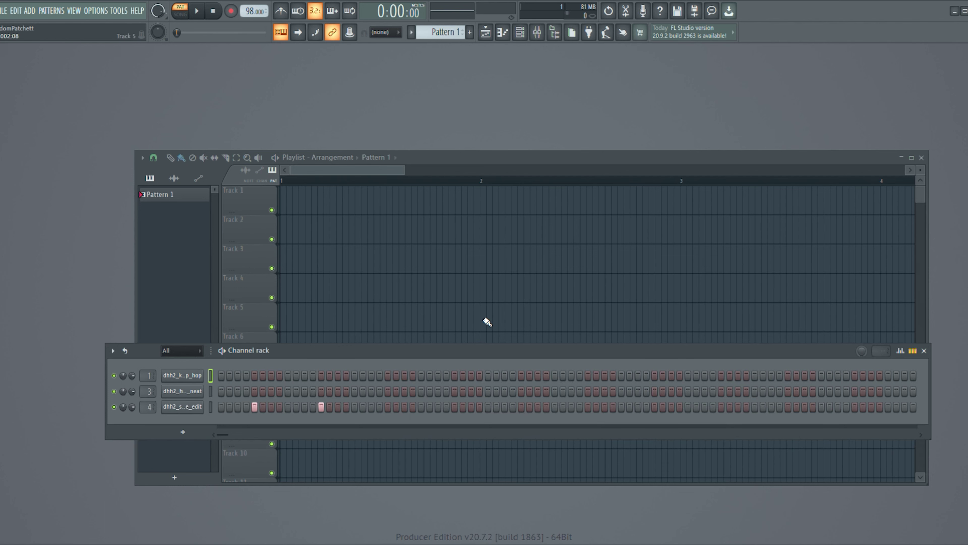
pyautogui.moveTo(154, 397); pyautogui.dragTo(154, 398)
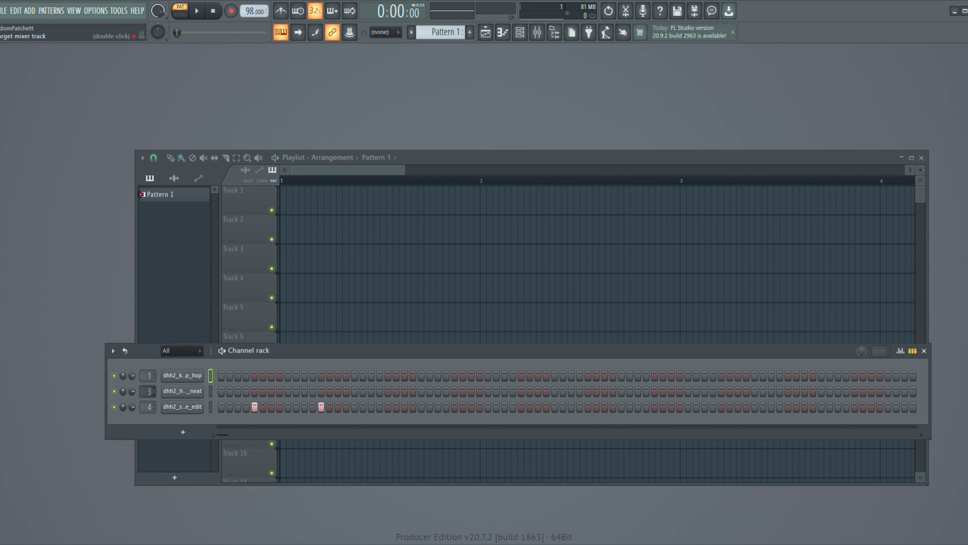
pyautogui.scroll(-1, 149, 406)
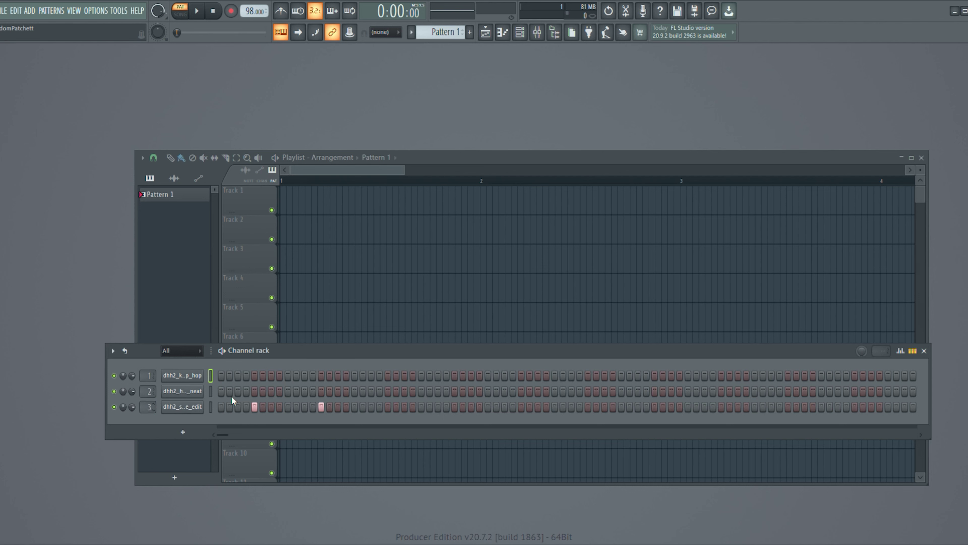
# Step: Continue the snare every eight steps from step 21 to 125, with extra hits on steps 32, 64, 96, 121 and 128
pyautogui.click(387, 406)
pyautogui.click(480, 407)
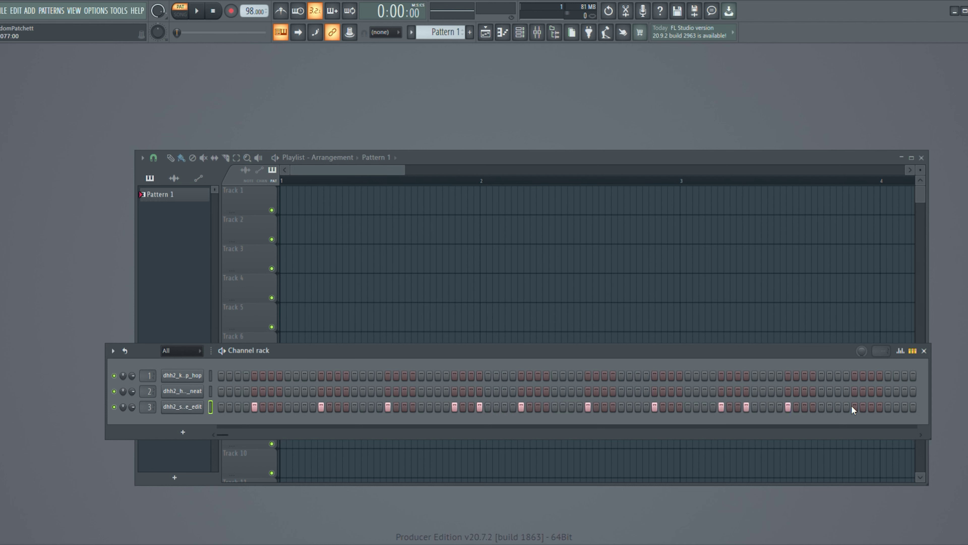
pyautogui.moveTo(222, 435); pyautogui.dragTo(260, 433)
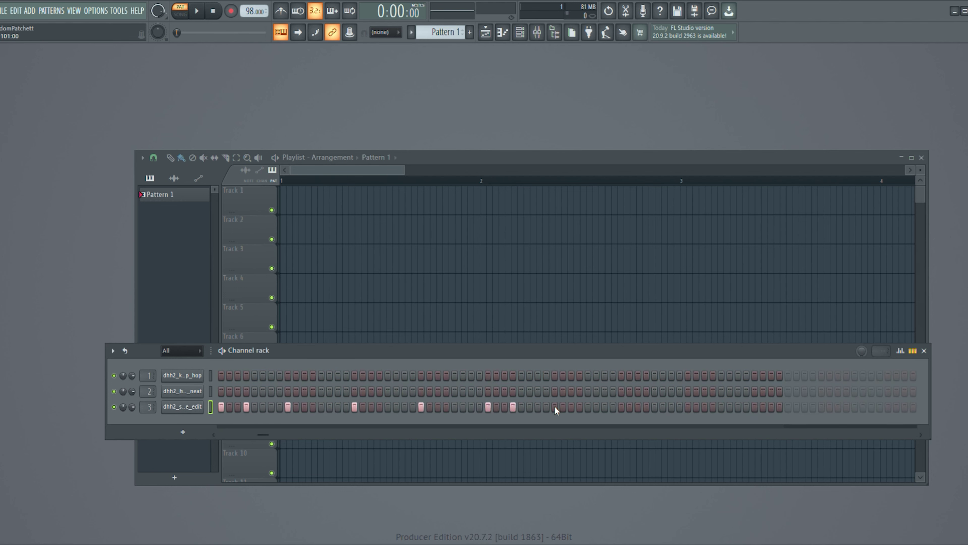
pyautogui.click(688, 407)
# Step: Fill the hat channel on every second step, clearing the hats on every eighth step from step 5 where the snare plays
pyautogui.click(174, 387)
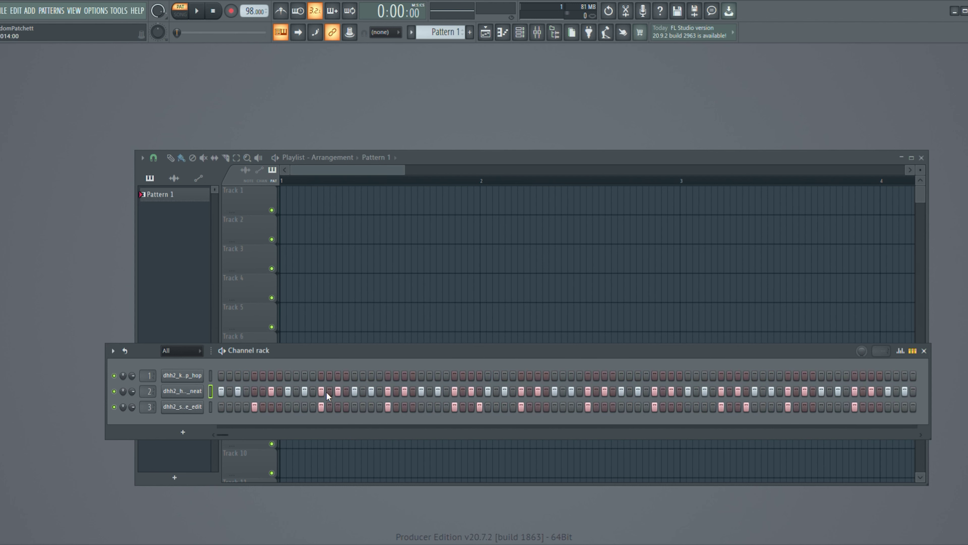
pyautogui.click(387, 391)
pyautogui.rightClick(791, 391)
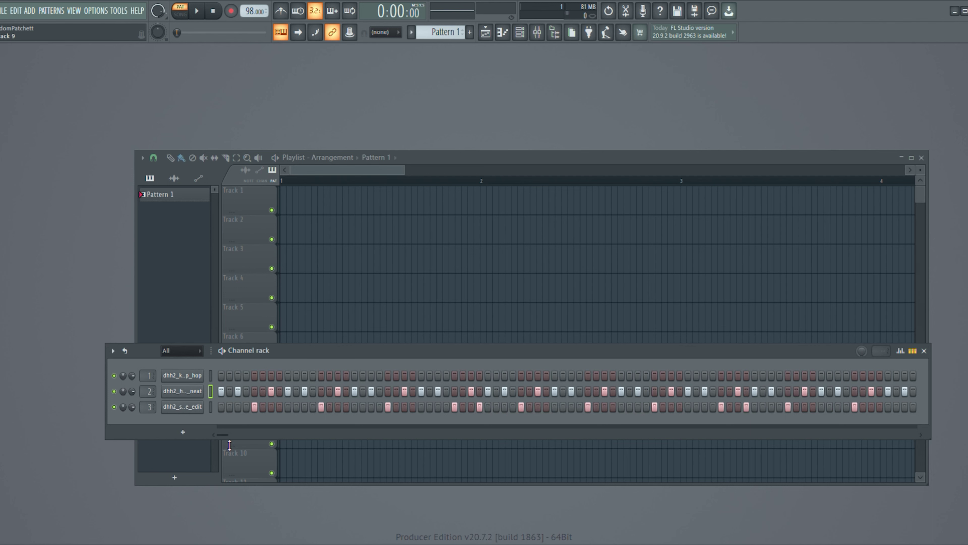
pyautogui.moveTo(227, 438); pyautogui.dragTo(270, 439)
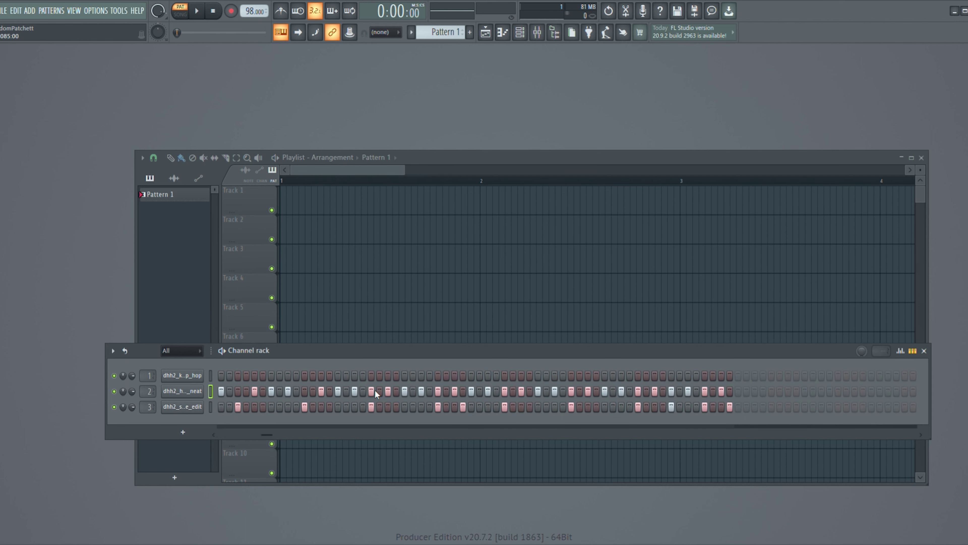
pyautogui.click(441, 391)
pyautogui.moveTo(266, 434); pyautogui.dragTo(181, 441)
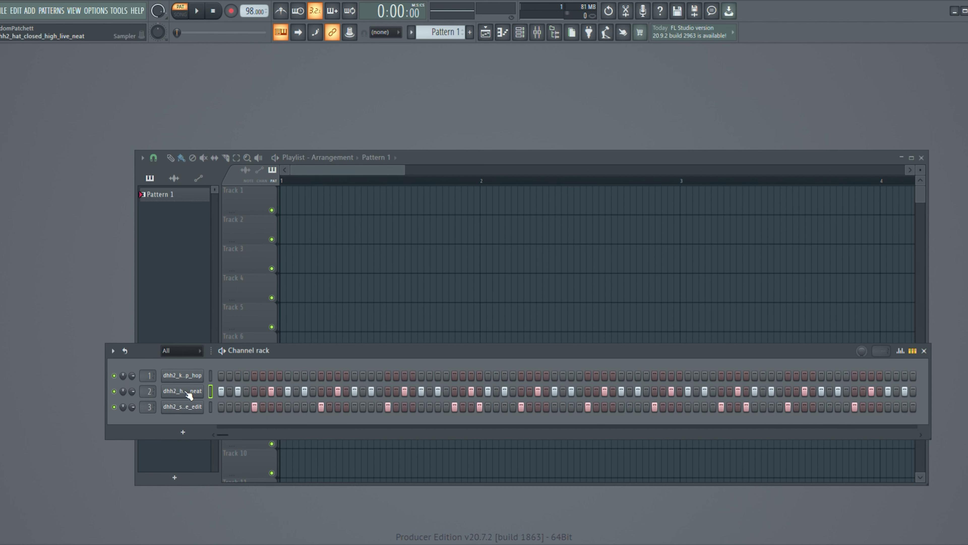
# Step: Place kick hits on steps 1, 9 and 11 while auditioning the pattern
pyautogui.press('space')
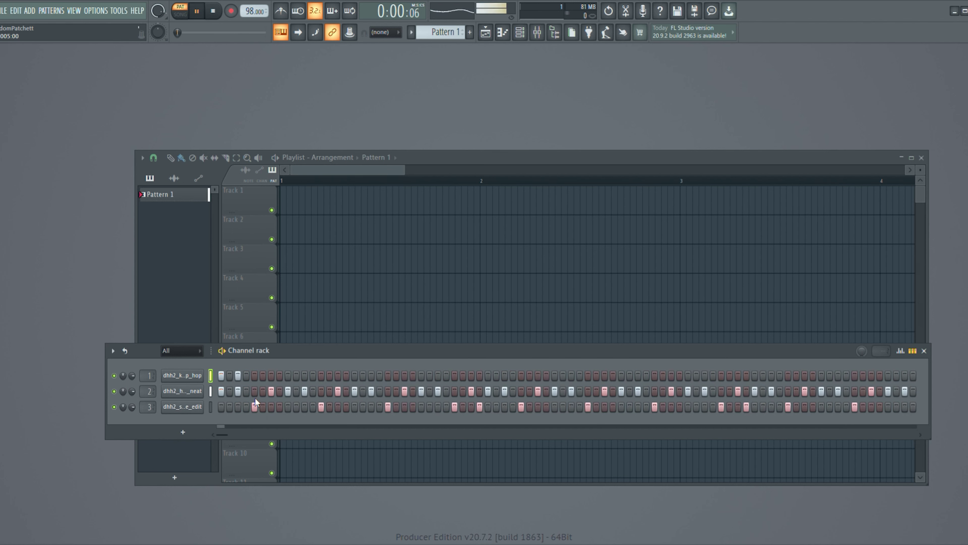
pyautogui.press('space')
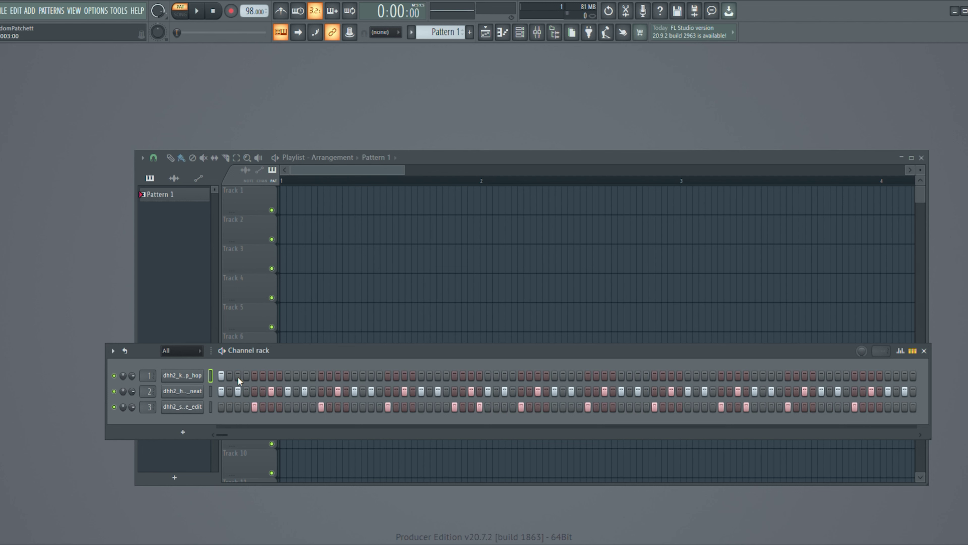
pyautogui.press('space')
pyautogui.click(287, 376)
pyautogui.click(304, 376)
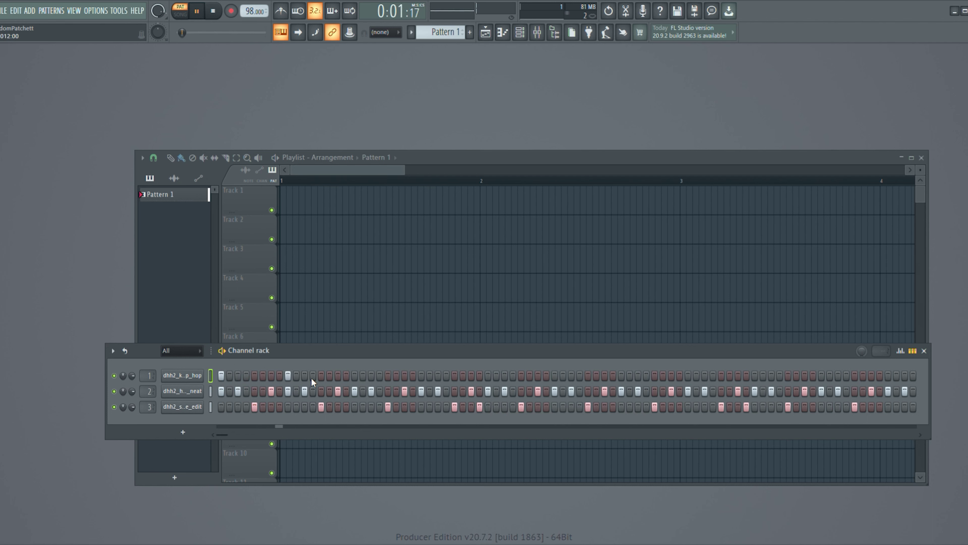
# Step: Add kick hits on steps 16 and 19, removing the trial hit on step 18
pyautogui.click(346, 376)
pyautogui.click(362, 376)
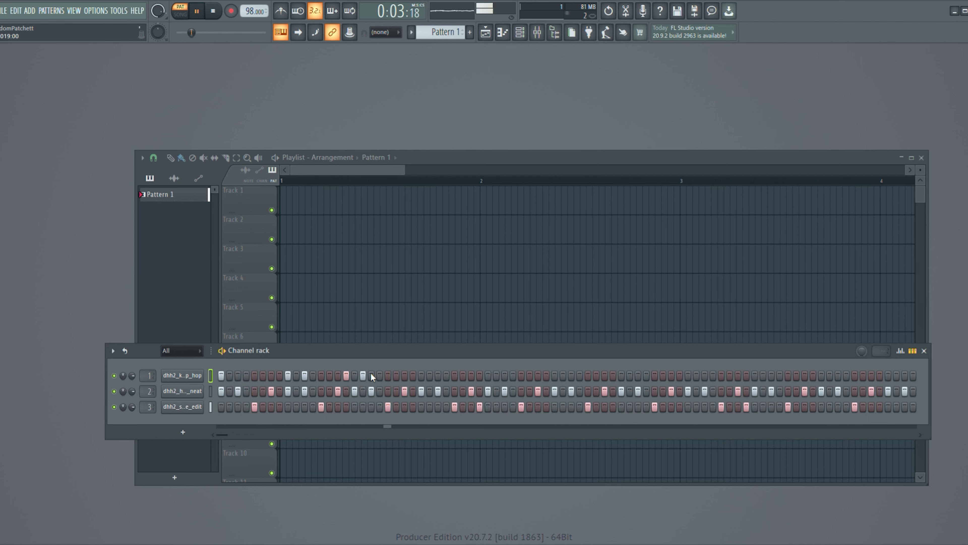
pyautogui.click(372, 376)
pyautogui.press('space')
pyautogui.click(363, 376)
# Step: Add kick hits on steps 23, 25 and 27 during playback, finishing with the pattern stopped
pyautogui.press('space')
pyautogui.click(405, 376)
pyautogui.click(421, 376)
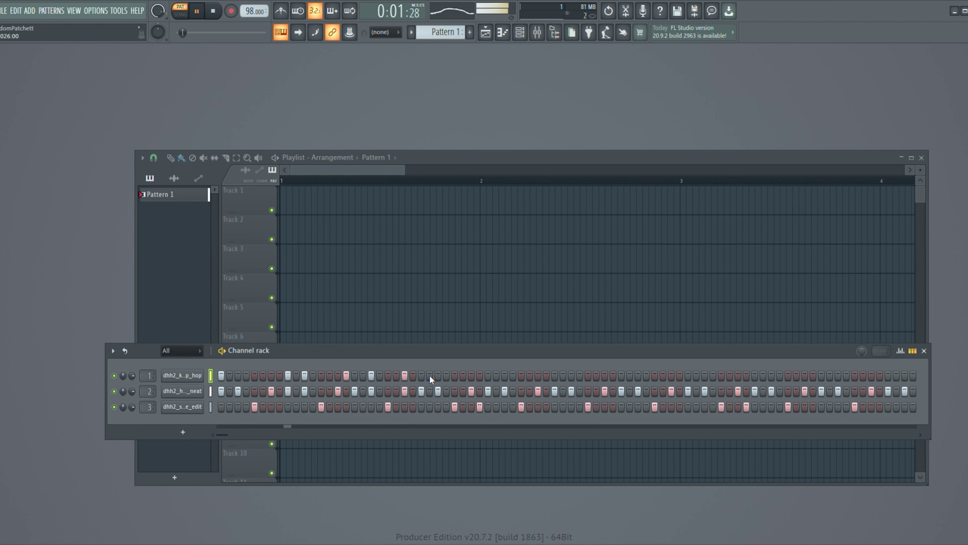
pyautogui.click(438, 375)
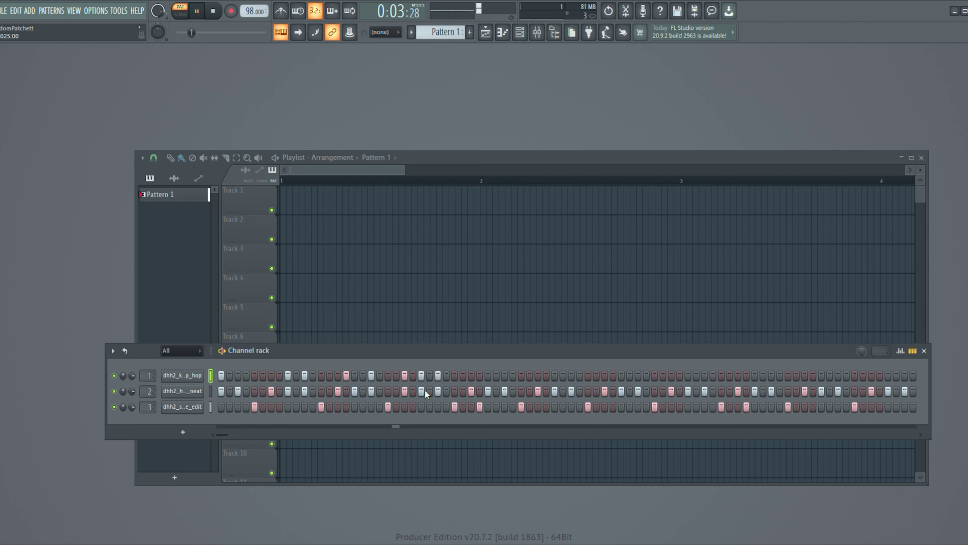
pyautogui.press('space')
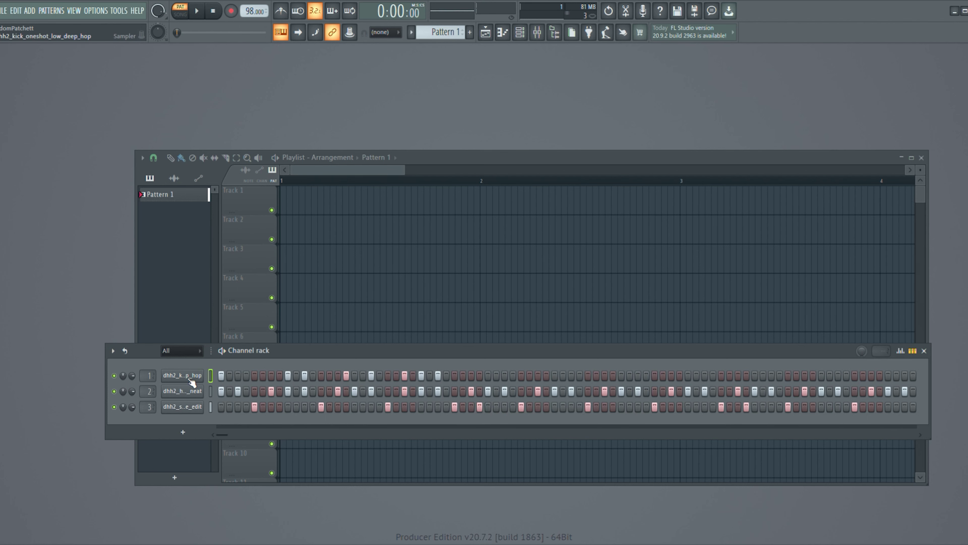
# Step: Duplicate the kick's notes in the piano roll so the copy starts on step 33, and play the pattern
pyautogui.press('F7')
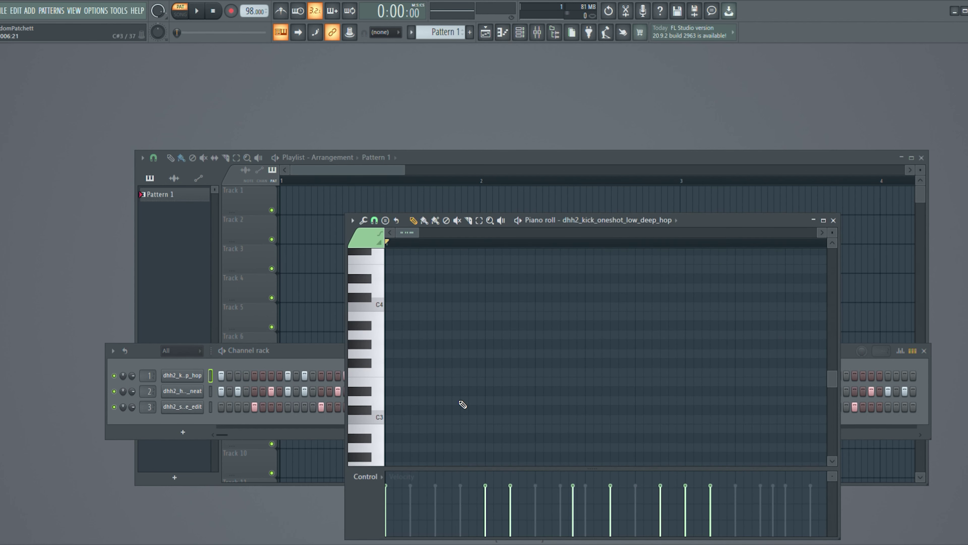
pyautogui.click(479, 221)
pyautogui.moveTo(747, 345)
pyautogui.mouseDown()
pyautogui.moveTo(690, 441)
pyautogui.moveTo(277, 437)
pyautogui.mouseUp()
pyautogui.hotkey('ctrl', 'b')
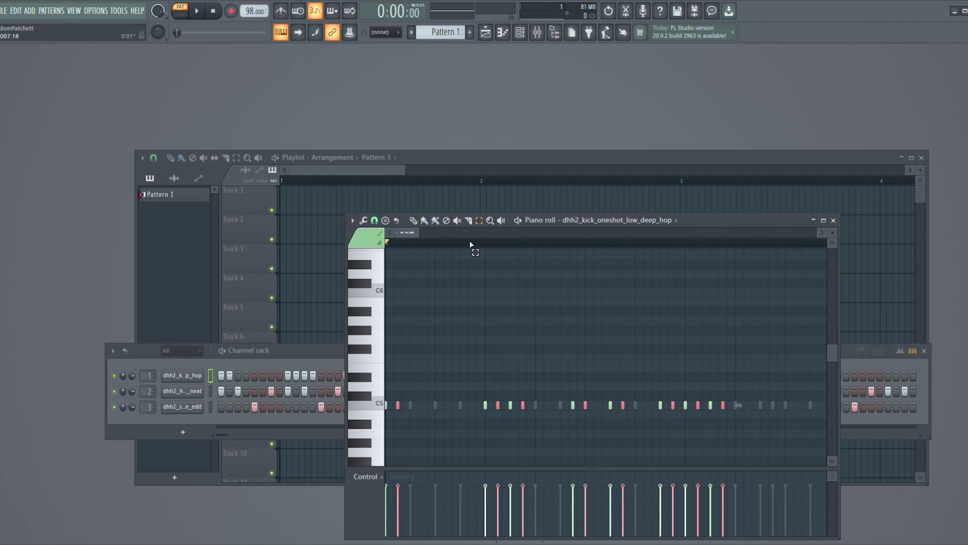
pyautogui.click(424, 220)
pyautogui.moveTo(399, 405); pyautogui.dragTo(789, 414)
pyautogui.press('space')
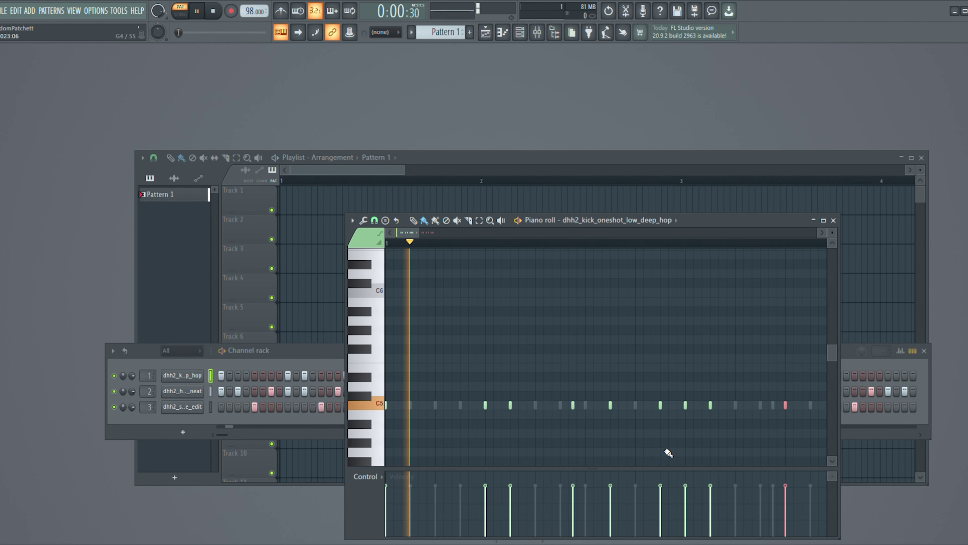
# Step: Copy all the kick notes and move the pasted copy to start on step 65
pyautogui.moveTo(401, 231); pyautogui.dragTo(415, 238)
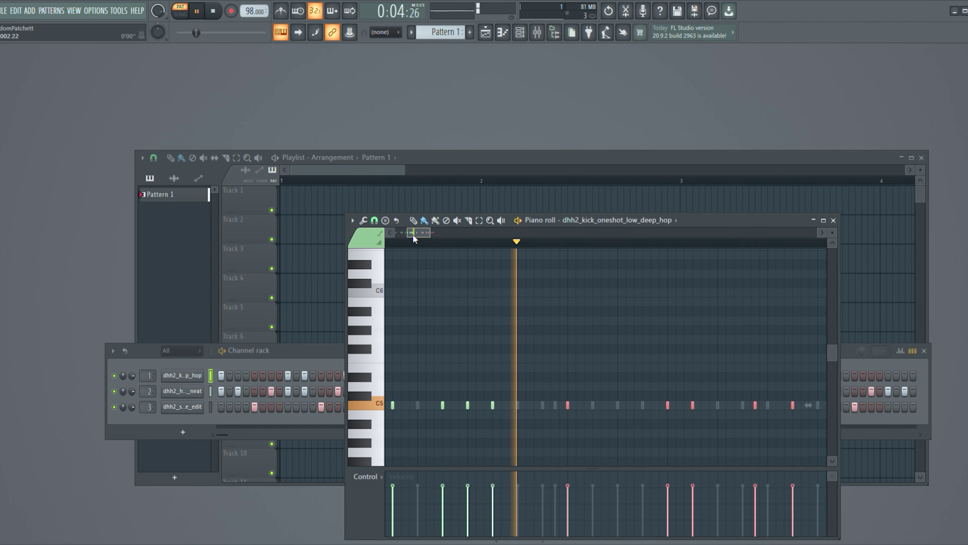
pyautogui.scroll(-5, 484, 346)
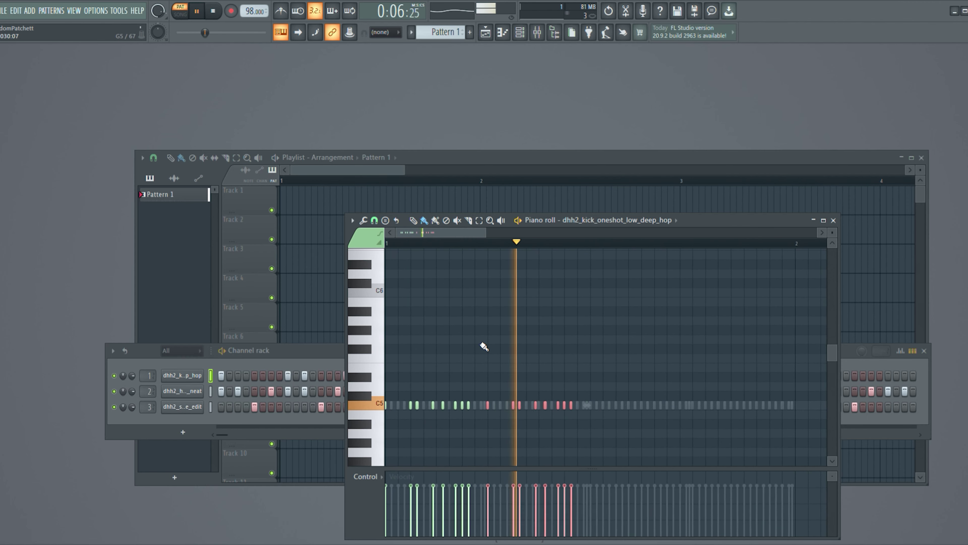
pyautogui.moveTo(637, 338); pyautogui.dragTo(288, 451)
pyautogui.hotkey('ctrl', 'c')
pyautogui.hotkey('ctrl', 'v')
pyautogui.hotkey('shift', 'Right')
pyautogui.press('space')
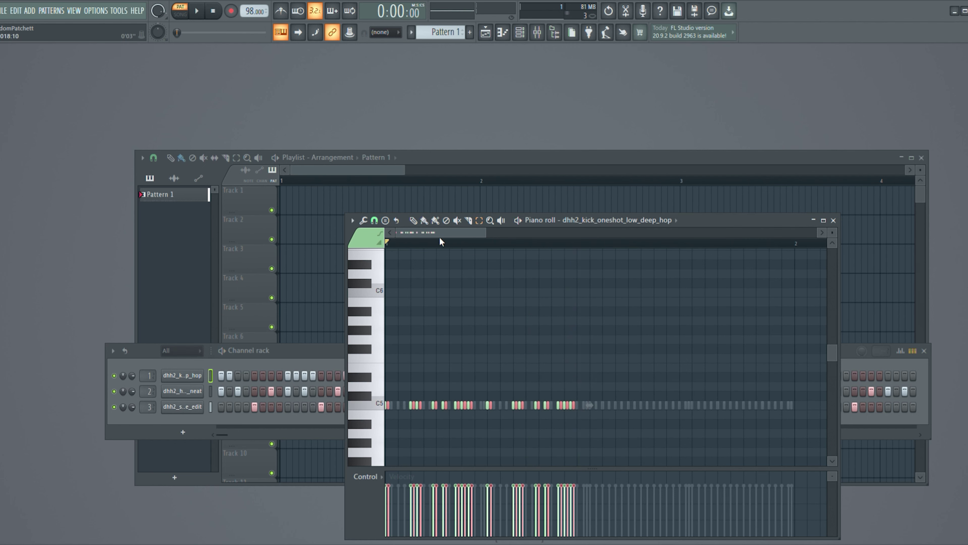
pyautogui.moveTo(418, 405); pyautogui.dragTo(622, 407)
# Step: Check the alignment of the copied kick notes, play the pattern and close the piano roll
pyautogui.scroll(5, 602, 434)
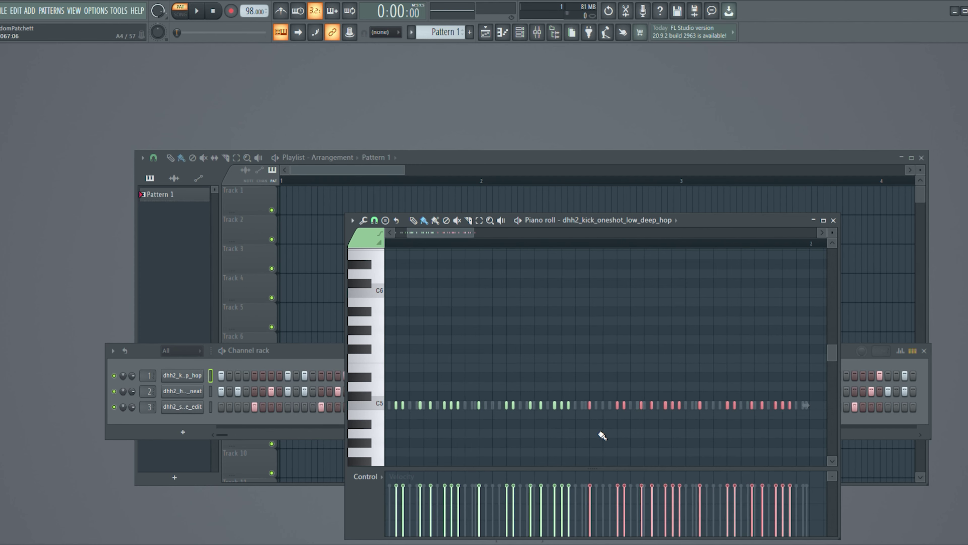
pyautogui.keyDown('ctrl'); pyautogui.scroll(2, 566, 415); pyautogui.keyUp('ctrl')
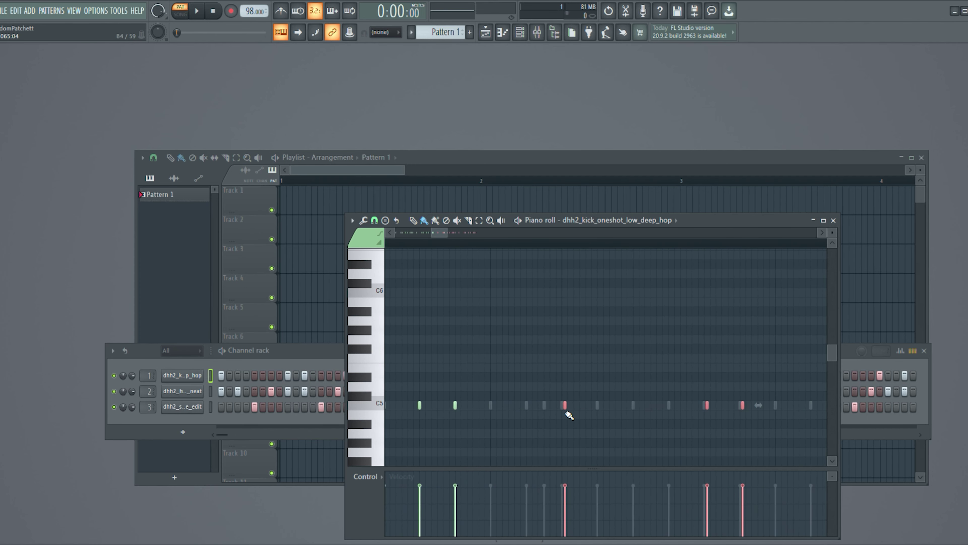
pyautogui.press('space')
pyautogui.keyDown('ctrl'); pyautogui.scroll(-3, 472, 447); pyautogui.keyUp('ctrl')
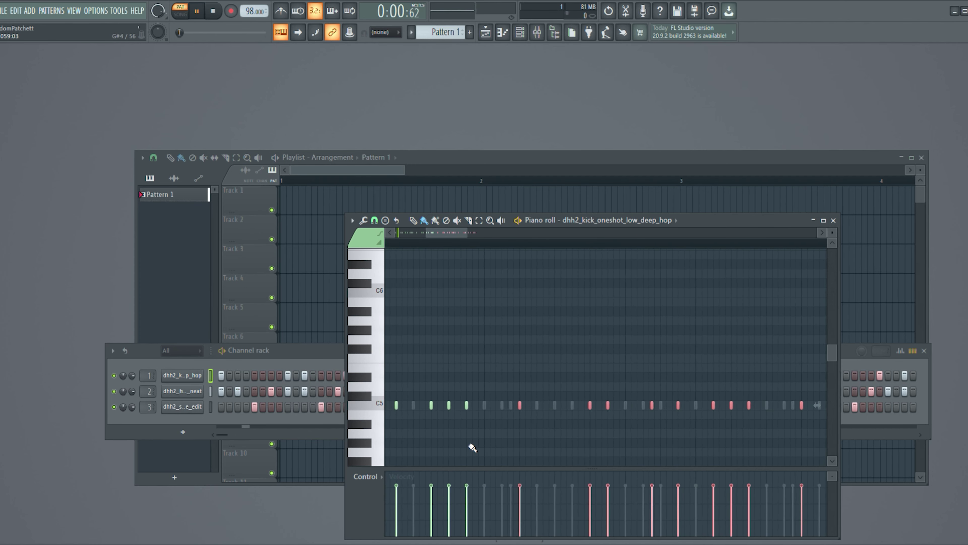
pyautogui.keyDown('ctrl'); pyautogui.scroll(-4, 473, 447); pyautogui.keyUp('ctrl')
pyautogui.doubleClick(458, 233)
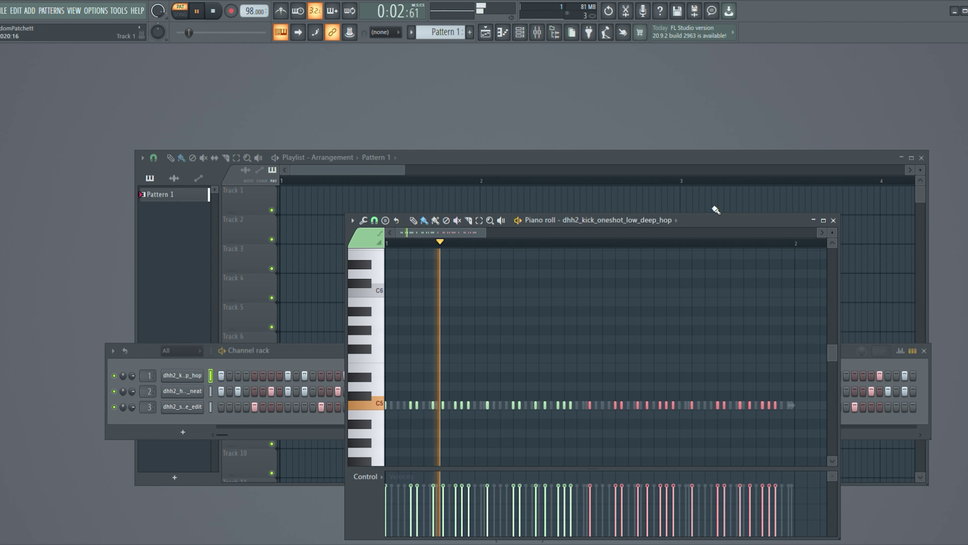
pyautogui.click(834, 220)
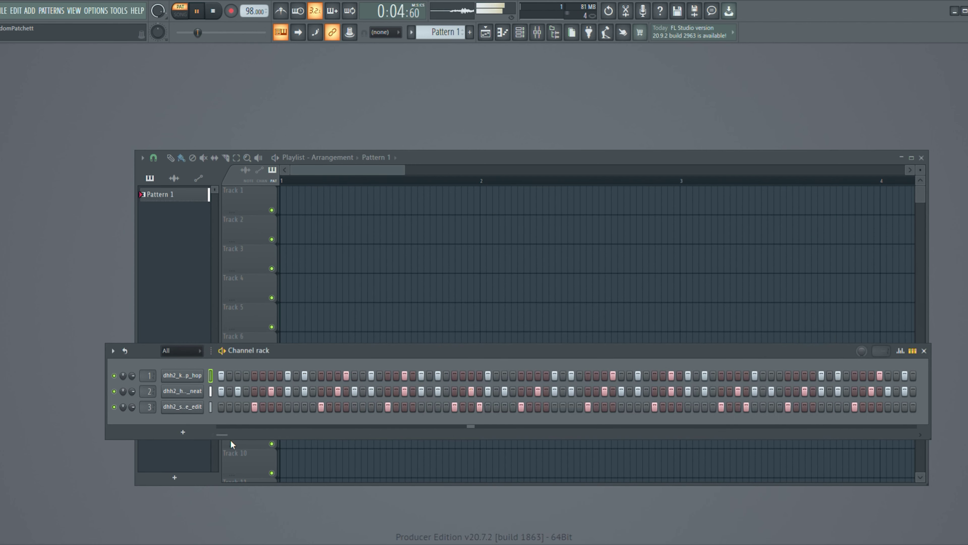
# Step: Try an extra kick hit on step 126 near the end of the pattern
pyautogui.moveTo(224, 434); pyautogui.dragTo(269, 435)
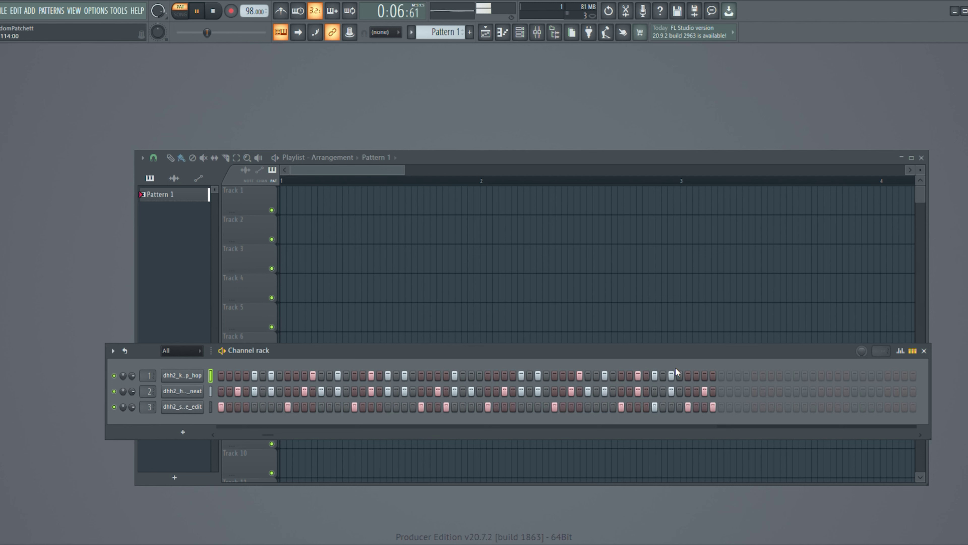
pyautogui.click(696, 375)
pyautogui.click(696, 375)
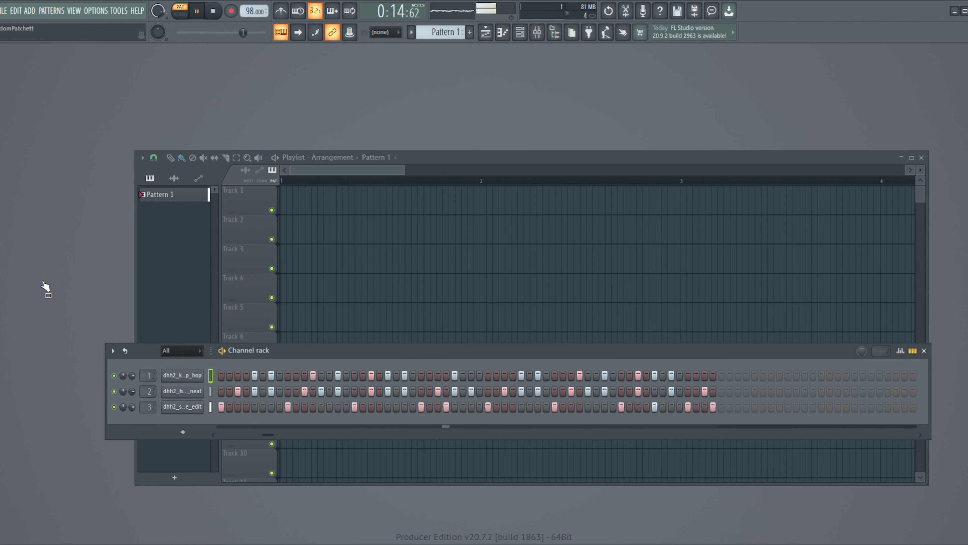
# Step: Add the Play plugin as a new channel below the snare and close its window
pyautogui.click(72, 73)
pyautogui.moveTo(51, 337); pyautogui.dragTo(185, 420)
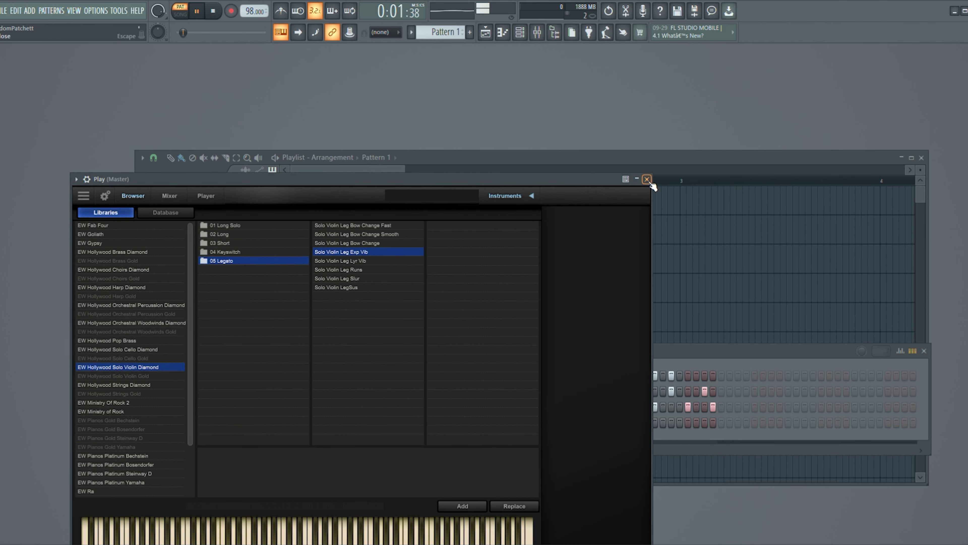
pyautogui.click(644, 177)
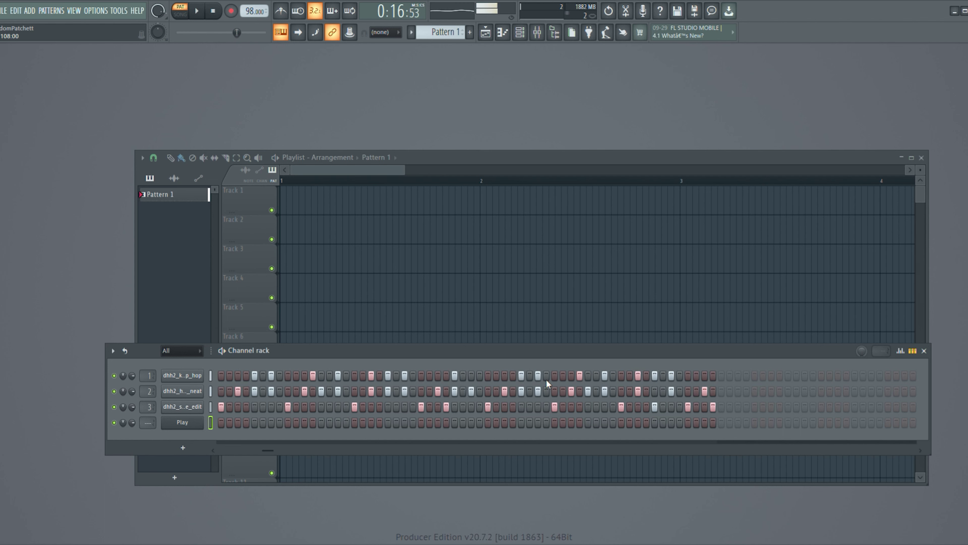
# Step: Add a kick hit on step 126 and raise the channel rack's swing slightly while the pattern plays
pyautogui.click(696, 376)
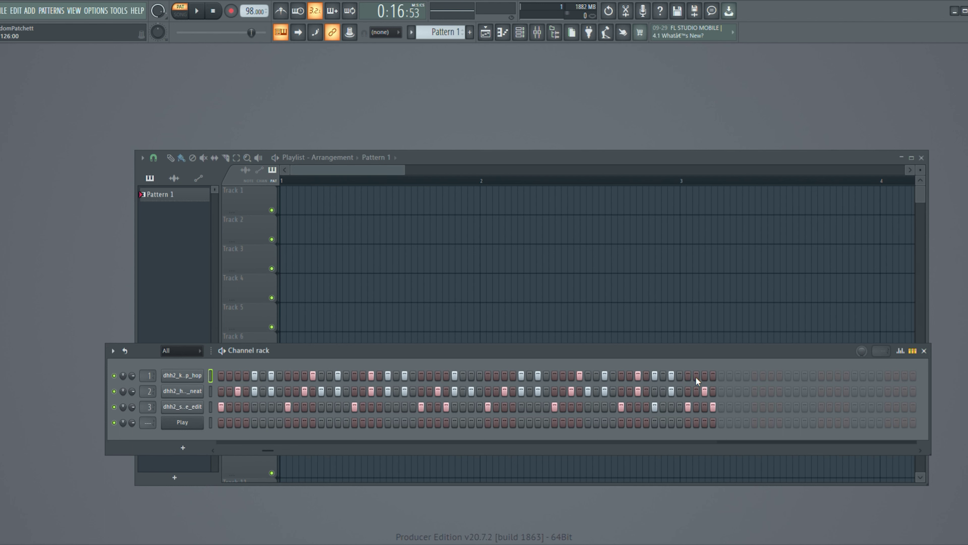
pyautogui.press('space')
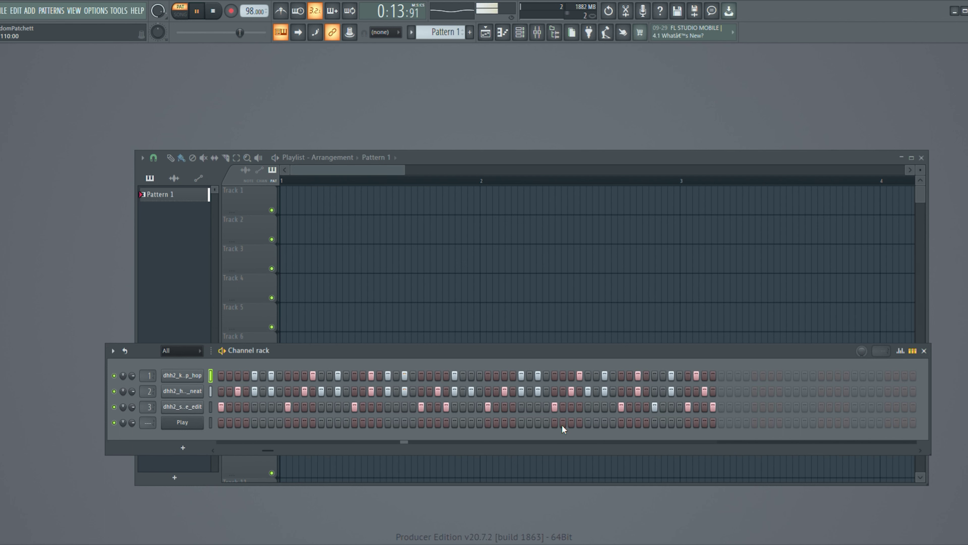
pyautogui.moveTo(861, 350); pyautogui.dragTo(862, 338)
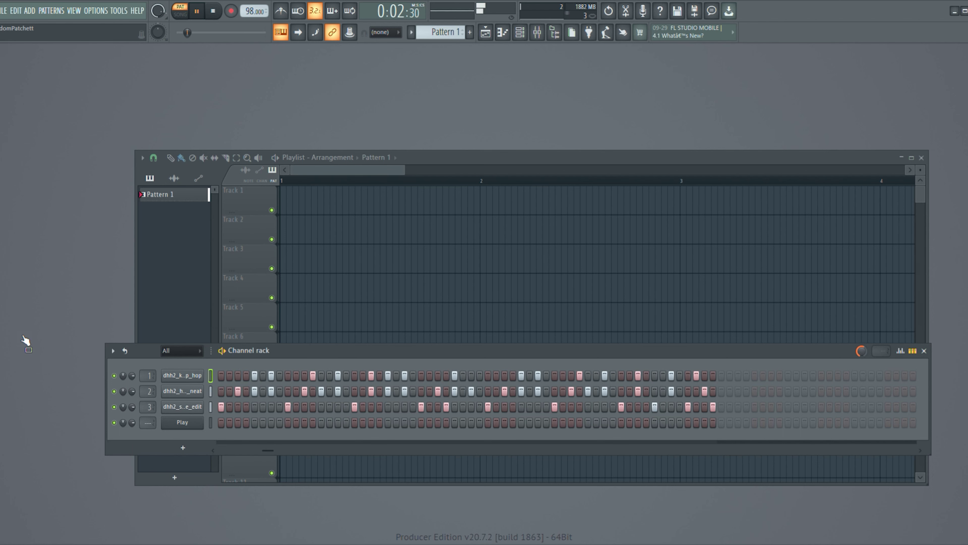
# Step: Route the Play channel to mixer track 4 and load the bosi master full patch from EW Pianos Platinum Bosendorfer
pyautogui.moveTo(147, 423); pyautogui.dragTo(148, 412)
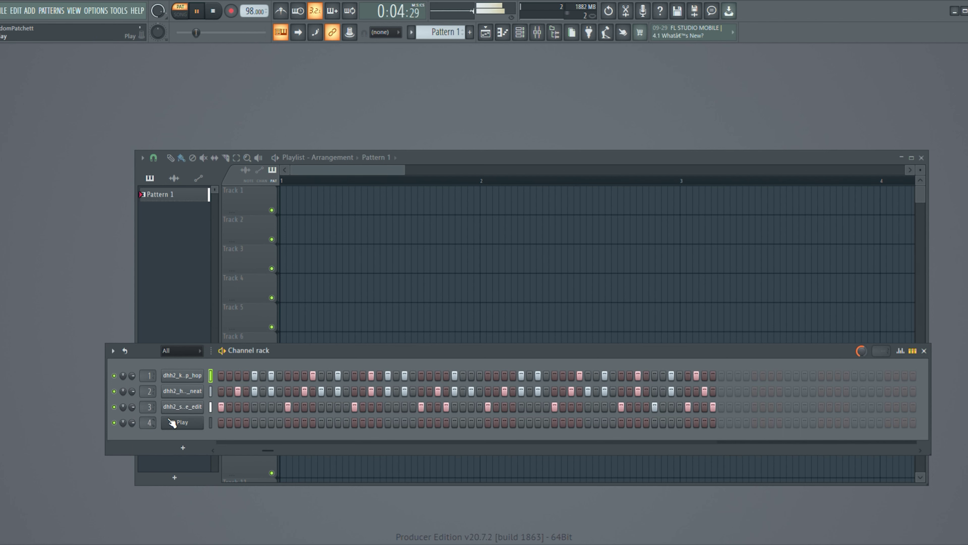
pyautogui.click(181, 424)
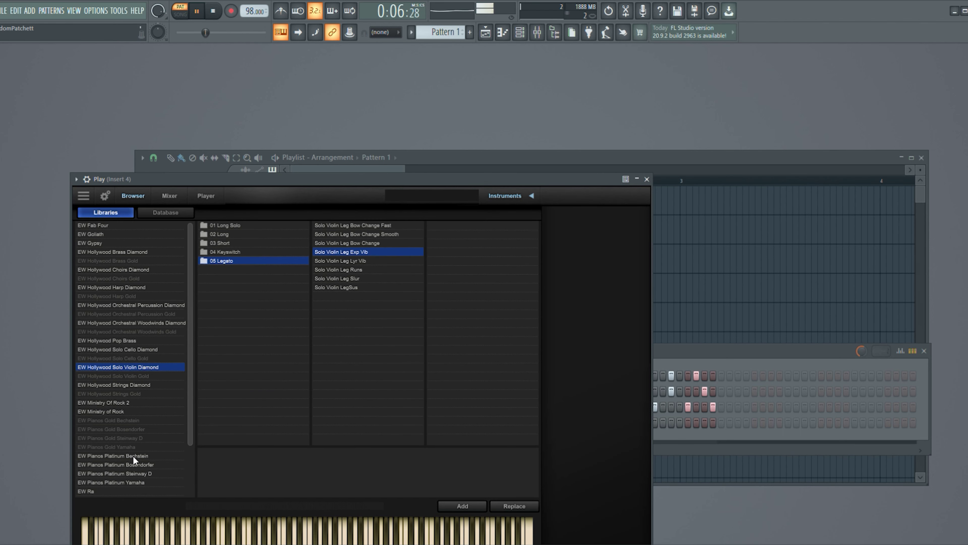
pyautogui.click(145, 463)
pyautogui.click(223, 236)
pyautogui.click(330, 234)
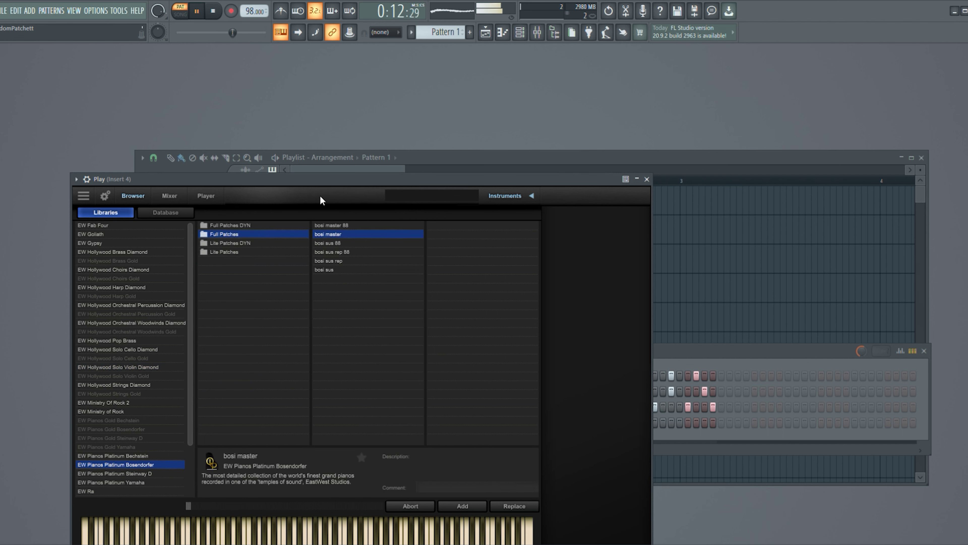
pyautogui.moveTo(306, 180); pyautogui.dragTo(544, 105)
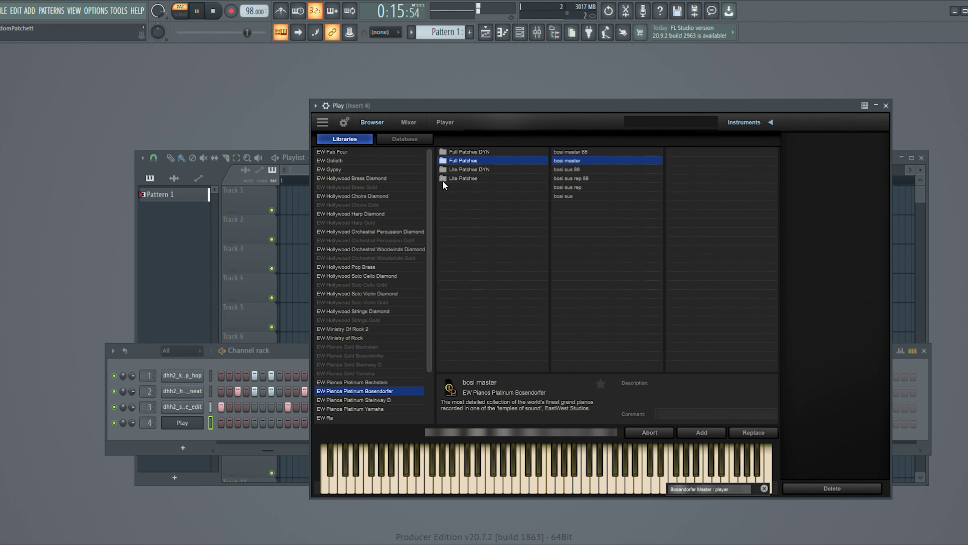
pyautogui.click(886, 106)
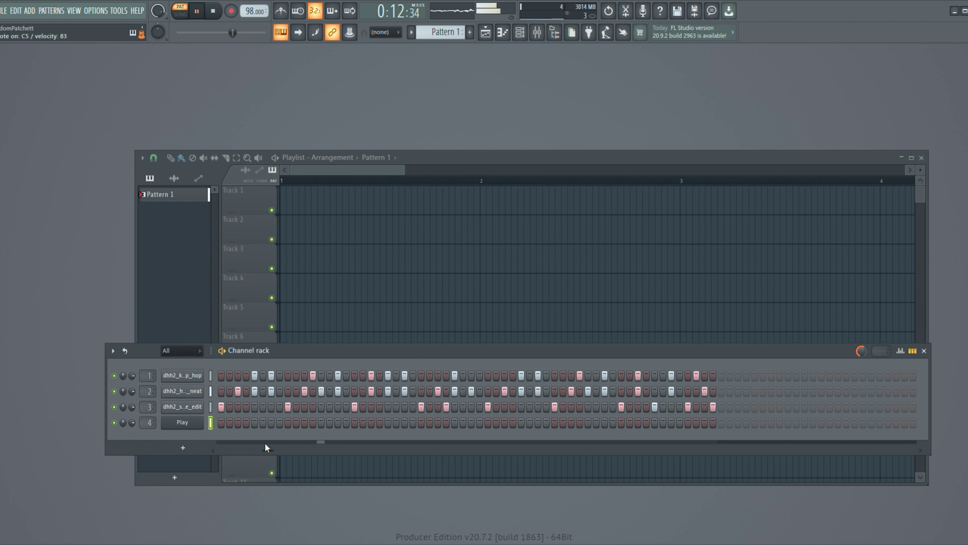
# Step: Stop playback and place short E4, A4 and C5 notes at the start of the Play channel's piano roll
pyautogui.press('space')
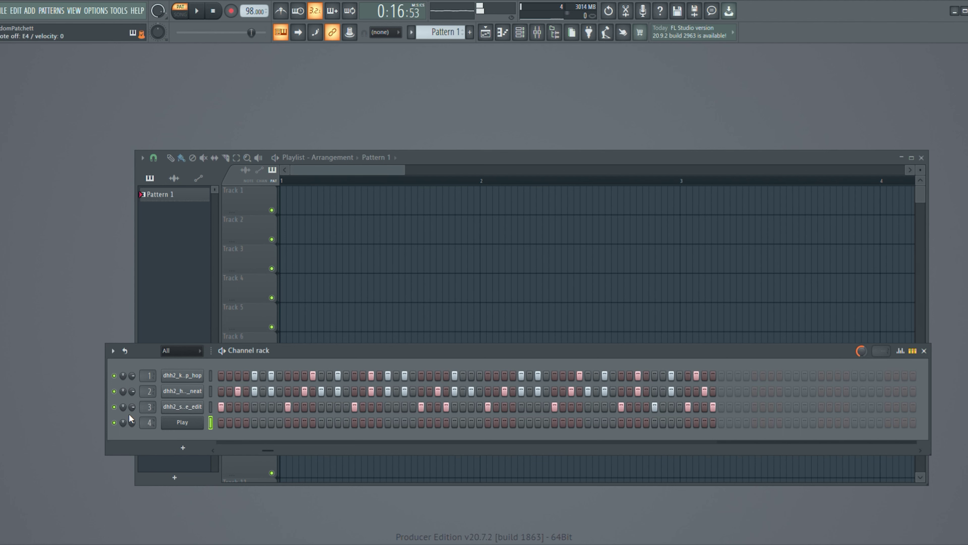
pyautogui.click(218, 391)
pyautogui.scroll(-3, 430, 348)
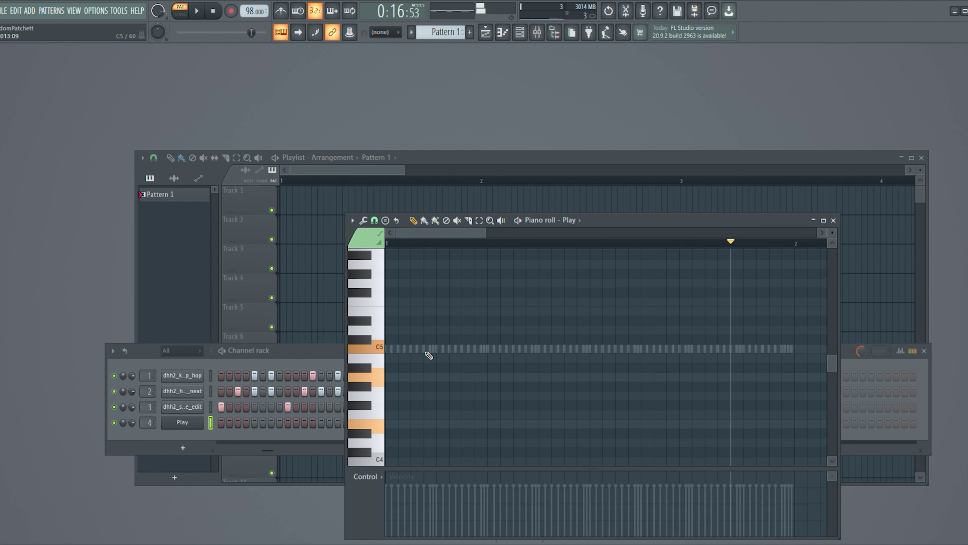
pyautogui.click(389, 424)
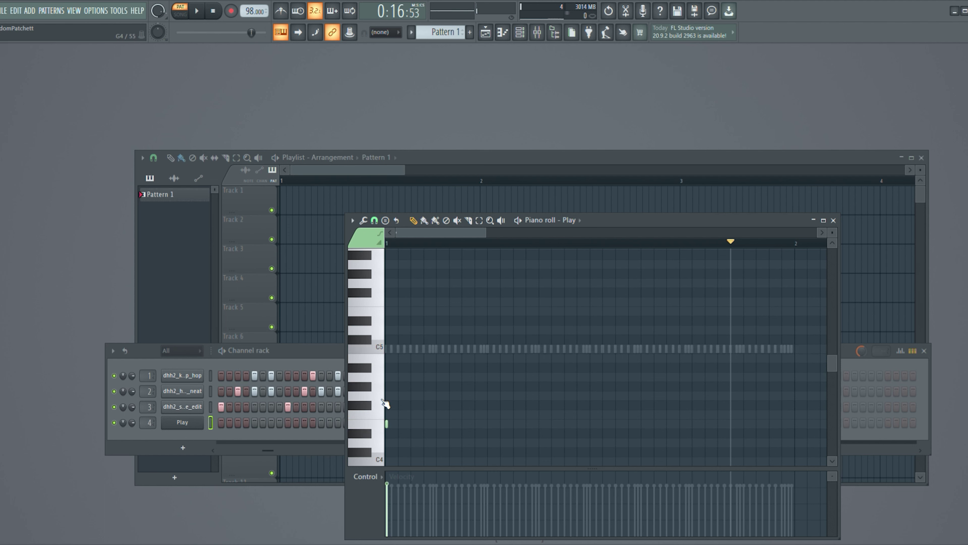
pyautogui.click(390, 379)
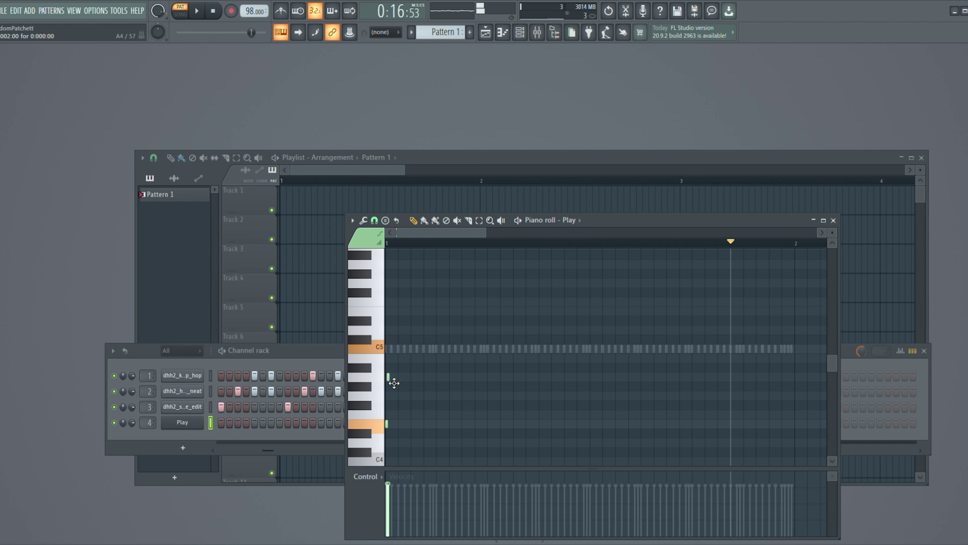
pyautogui.click(390, 351)
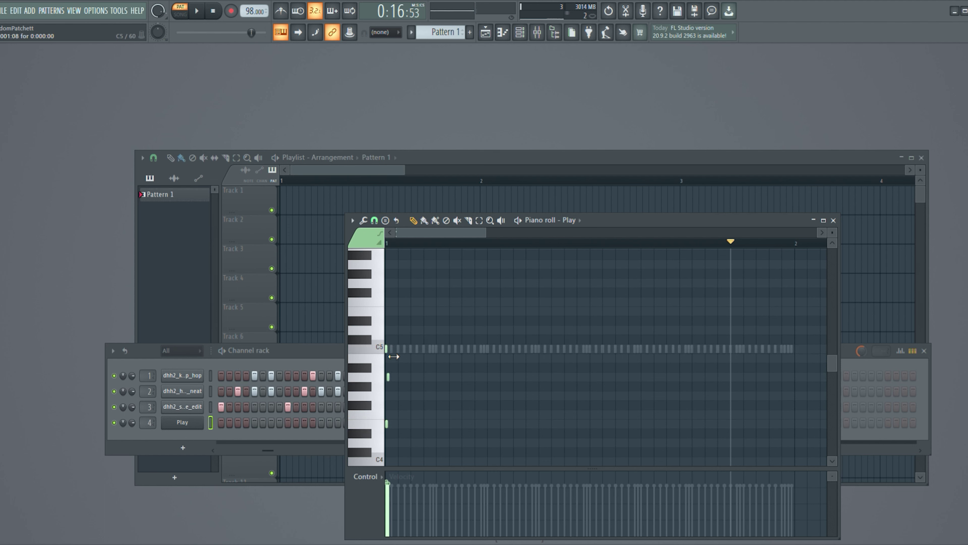
# Step: Align the short A4 and E4 notes with the very start of the pattern, directly below the C5 note
pyautogui.click(213, 11)
pyautogui.press('space')
pyautogui.press('space')
pyautogui.scroll(3, 438, 381)
pyautogui.moveTo(435, 233); pyautogui.dragTo(425, 233)
pyautogui.click(393, 381)
pyautogui.moveTo(393, 380); pyautogui.dragTo(340, 349)
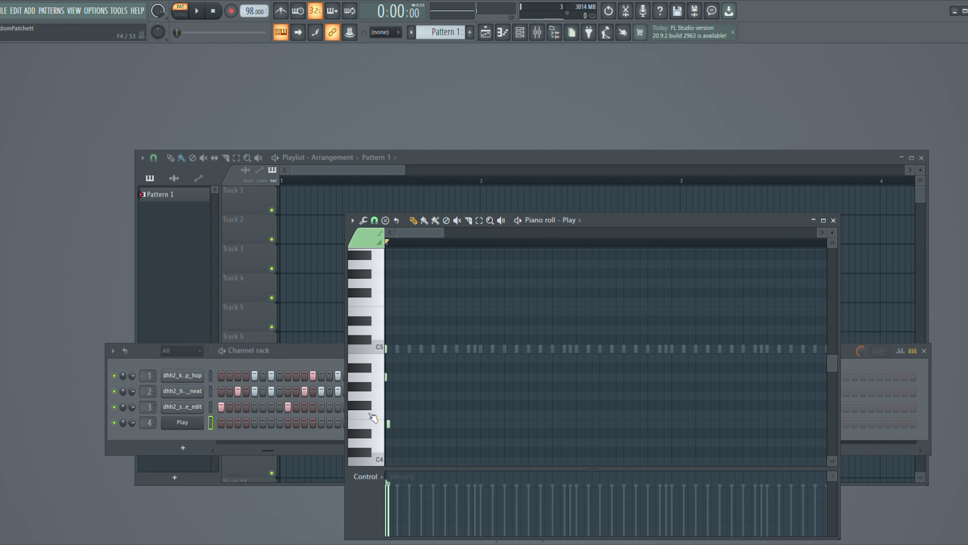
pyautogui.moveTo(388, 424); pyautogui.dragTo(362, 422)
pyautogui.scroll(3, 391, 423)
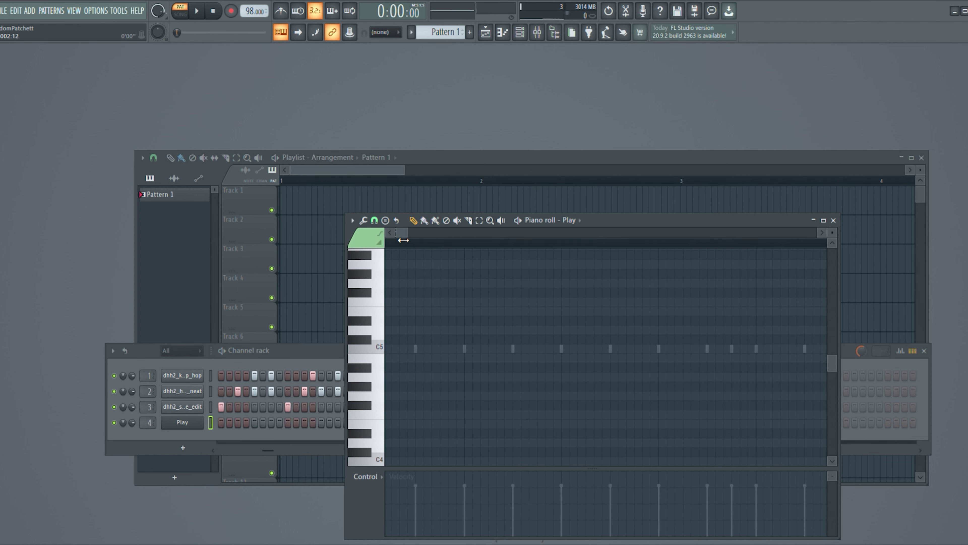
pyautogui.hotkey('ctrl', 'z')
# Step: Lengthen the C5, A4 and E4 notes to four steps each and play the chord with the drums
pyautogui.moveTo(393, 349); pyautogui.dragTo(488, 355)
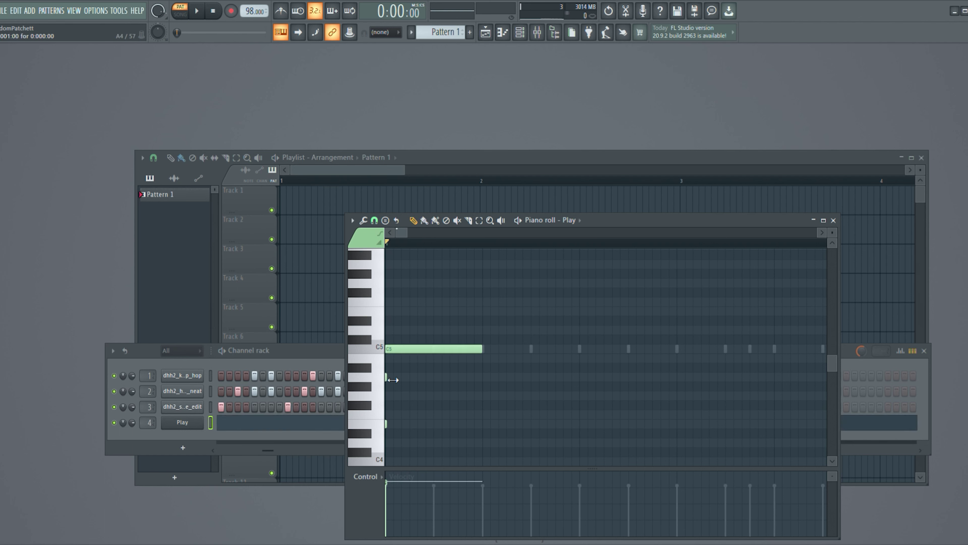
pyautogui.moveTo(393, 380); pyautogui.dragTo(482, 394)
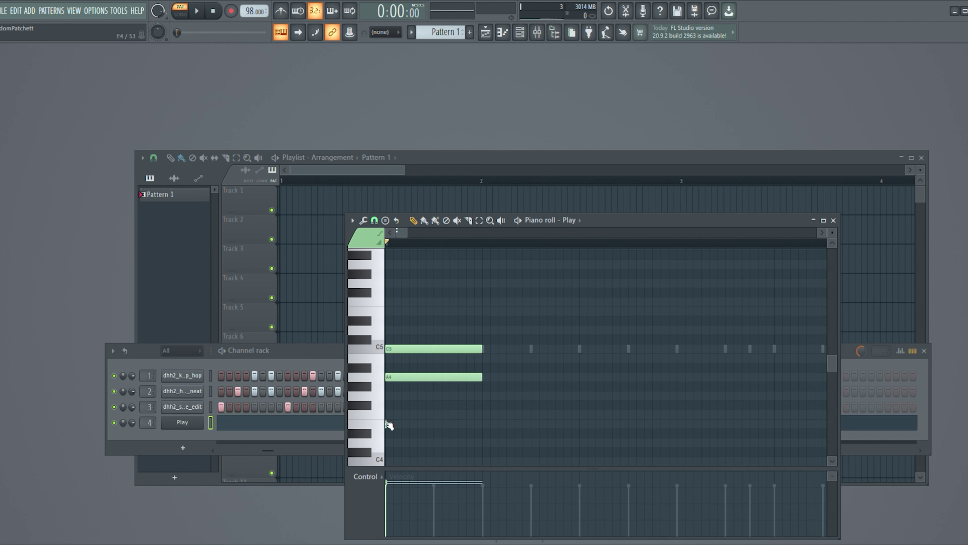
pyautogui.moveTo(393, 428); pyautogui.dragTo(487, 439)
pyautogui.press('space')
pyautogui.press('space')
pyautogui.press('space')
pyautogui.press('space')
pyautogui.press('space')
pyautogui.press('space')
pyautogui.press('space')
pyautogui.press('space')
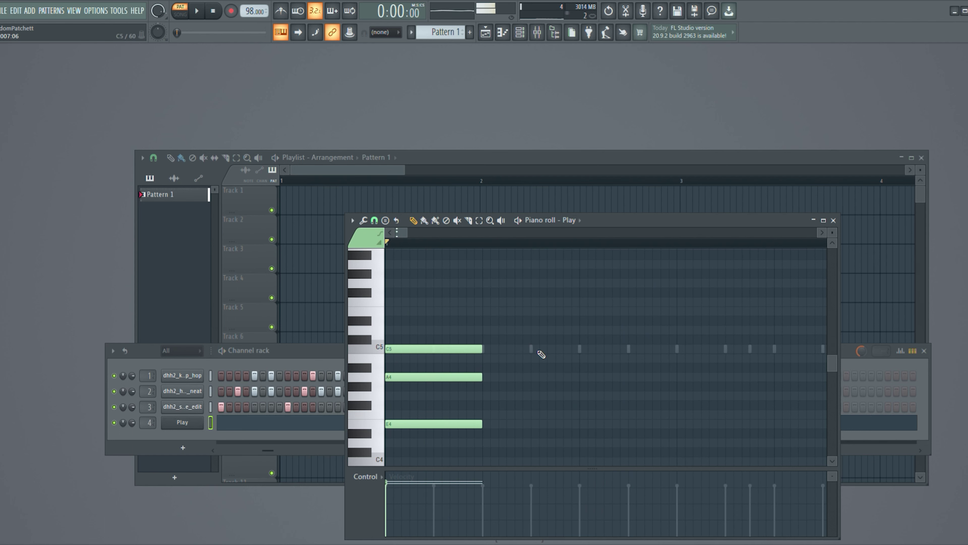
# Step: Try a second four-step chord of B4, G4 and E4 directly after the first chord and play it back
pyautogui.click(488, 359)
pyautogui.click(507, 349)
pyautogui.rightClick(534, 349)
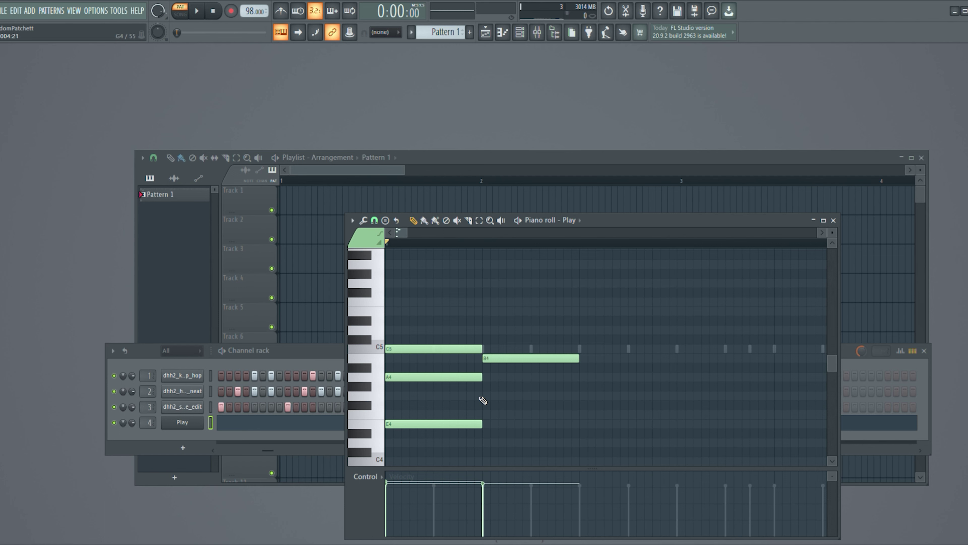
pyautogui.click(486, 396)
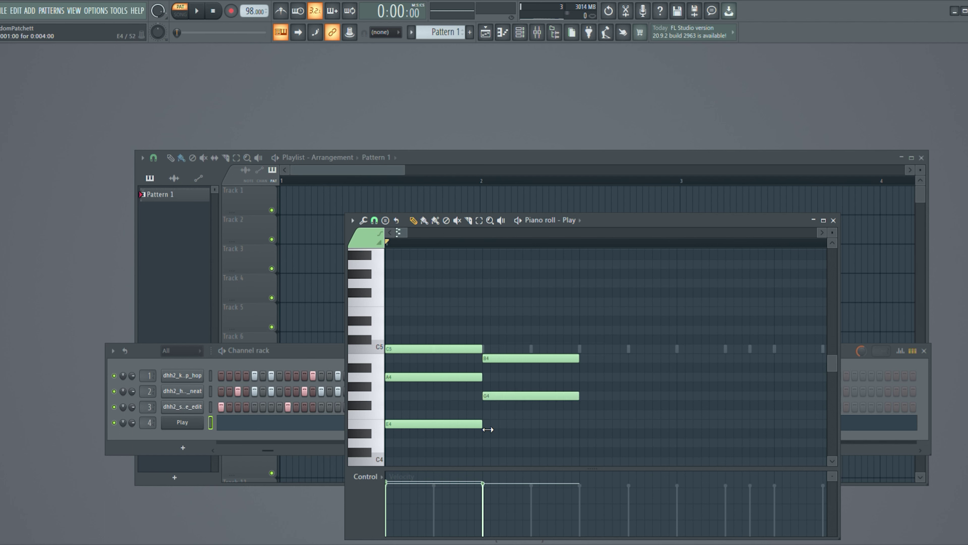
pyautogui.click(490, 424)
pyautogui.press('space')
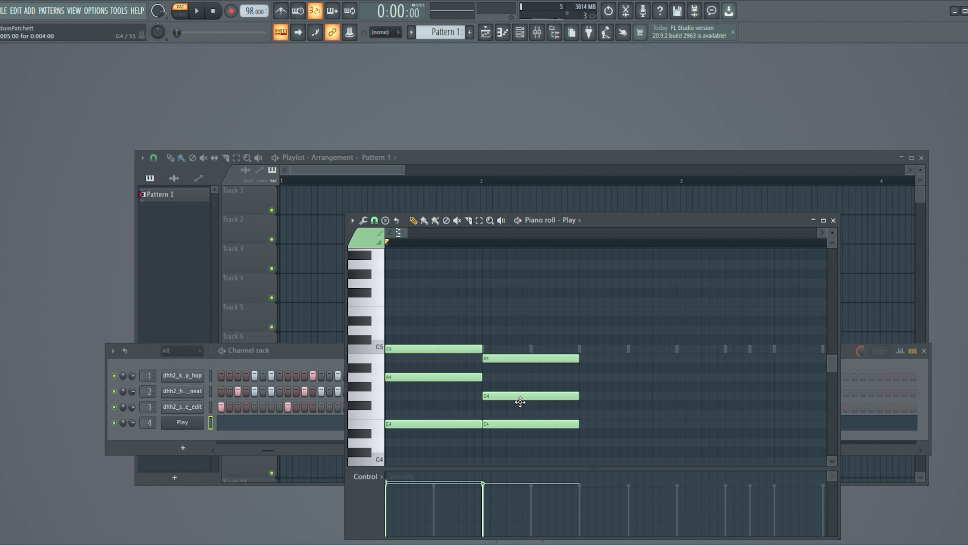
pyautogui.press('space')
pyautogui.press('space')
pyautogui.press('space')
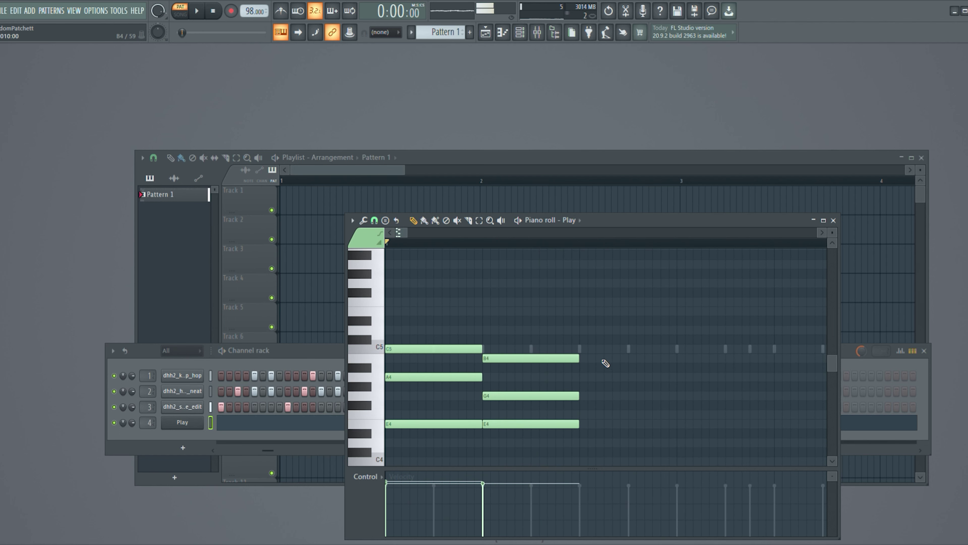
# Step: Try a third four-step chord of D5, A4 and E4 from step 9 and play the progression
pyautogui.click(588, 330)
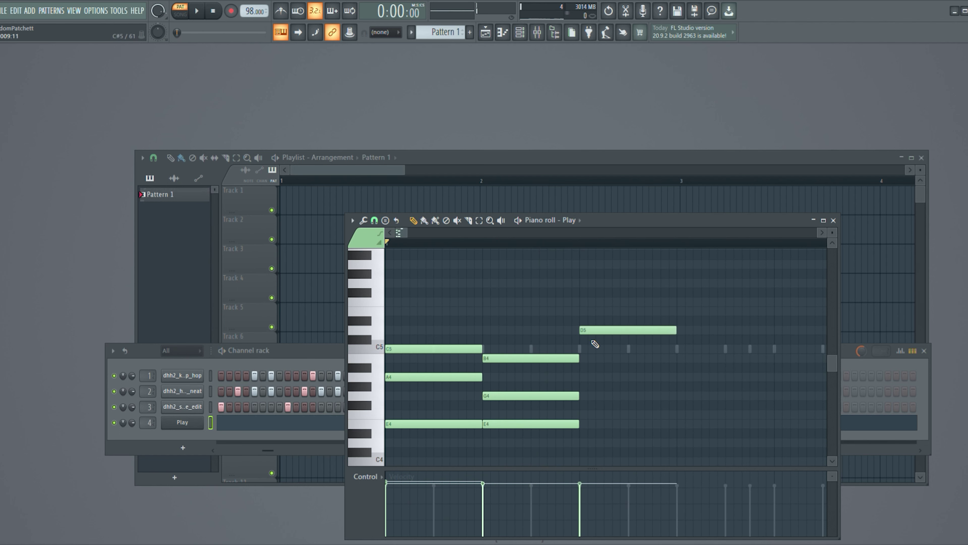
pyautogui.click(584, 387)
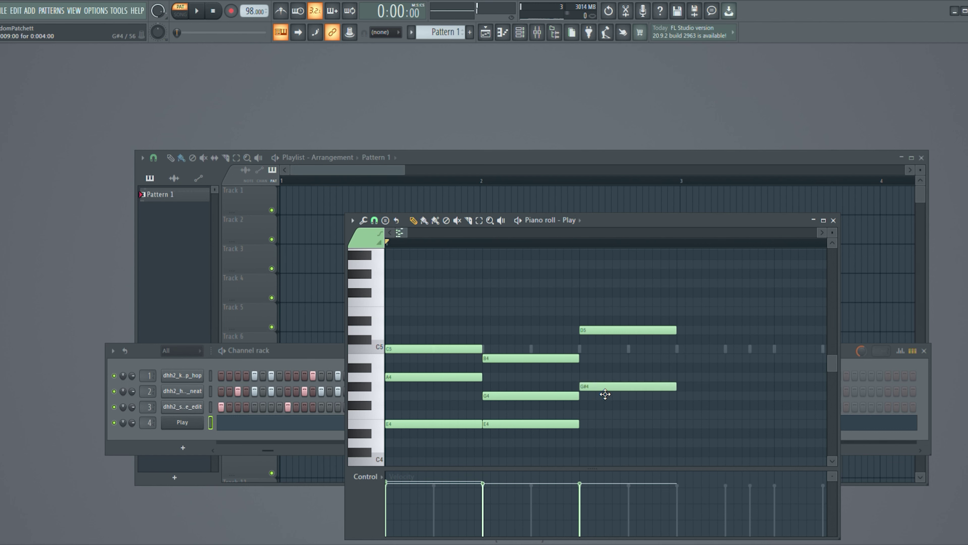
pyautogui.moveTo(605, 394)
pyautogui.mouseDown()
pyautogui.moveTo(605, 375)
pyautogui.moveTo(606, 385)
pyautogui.mouseUp()
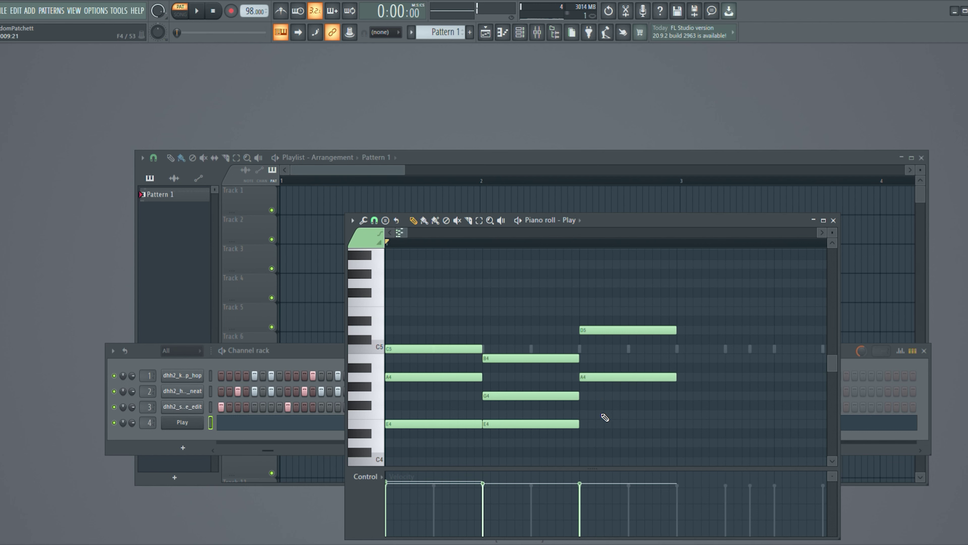
pyautogui.click(584, 424)
pyautogui.press('space')
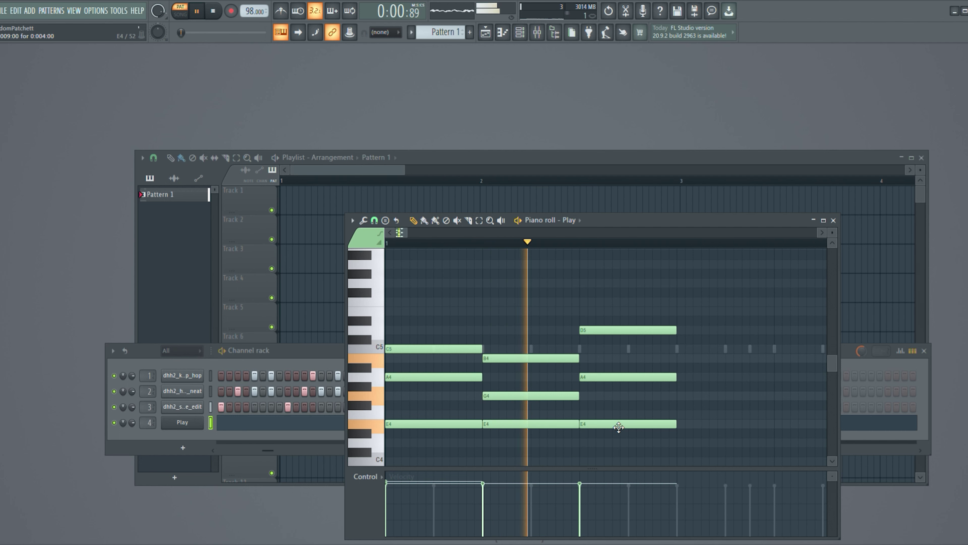
pyautogui.press('space')
# Step: Try raising the second chord's G4 to A4 and the third chord's D5 to E5, playing after each change
pyautogui.click(526, 395)
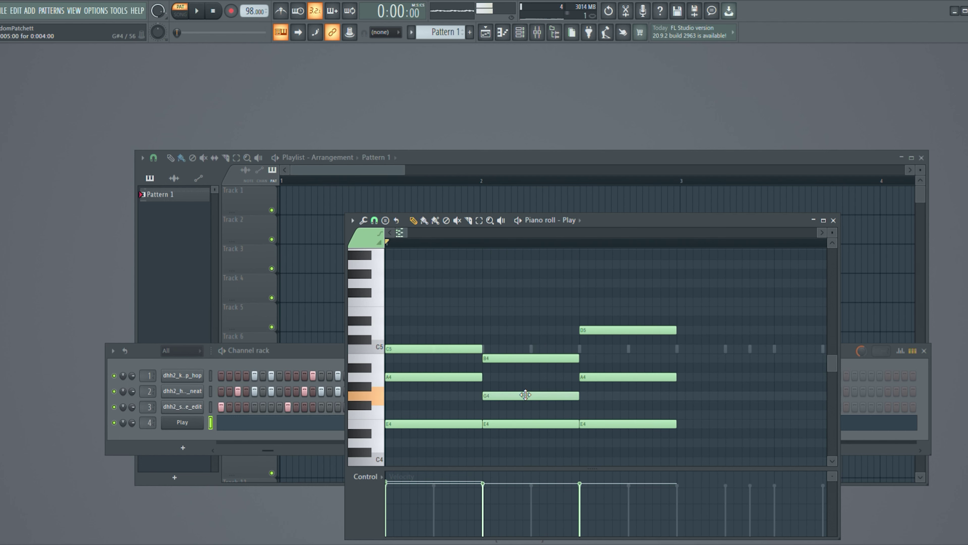
pyautogui.moveTo(525, 395); pyautogui.dragTo(525, 377)
pyautogui.press('space')
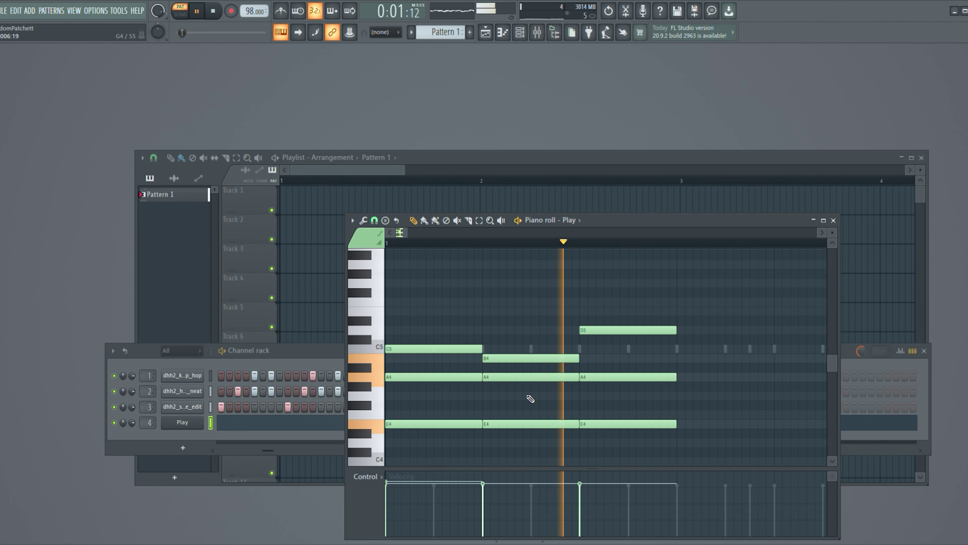
pyautogui.press('space')
pyautogui.moveTo(625, 333); pyautogui.dragTo(625, 312)
pyautogui.press('space')
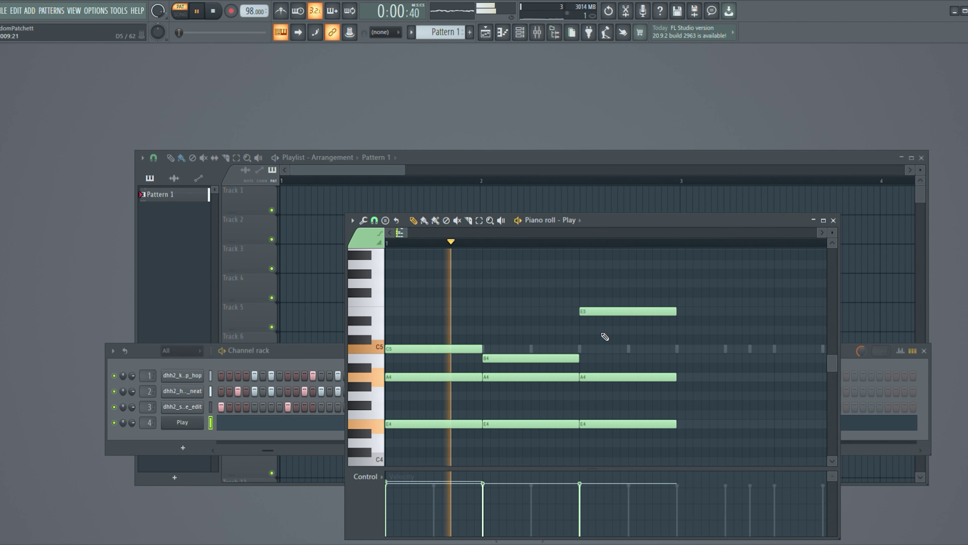
pyautogui.press('space')
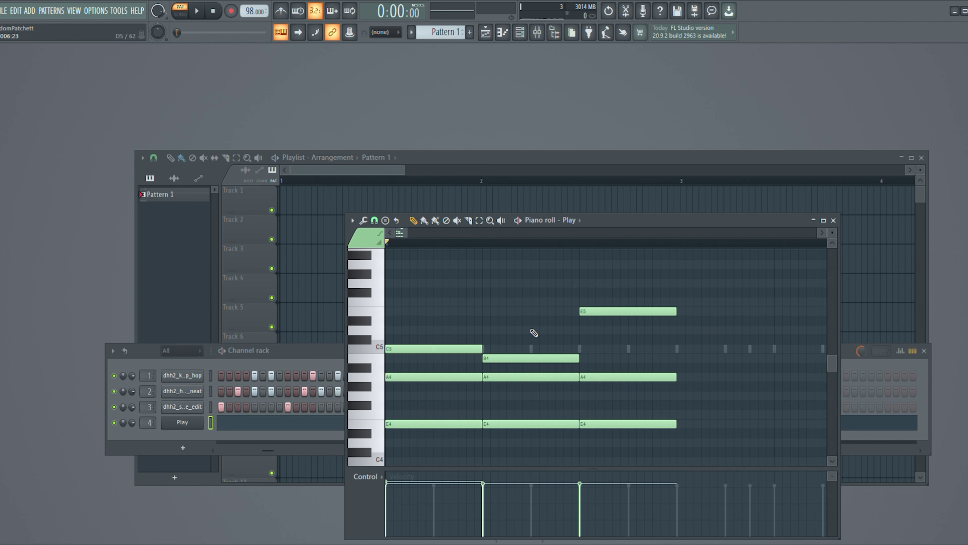
# Step: Undo the second and third chords so that only the opening C5, A4 and E4 chord is kept
pyautogui.hotkey('ctrl', 'z')
pyautogui.hotkey('ctrl', 'z')
pyautogui.hotkey('ctrl', 'z')
pyautogui.hotkey('ctrl', 'z')
pyautogui.hotkey('ctrl', 'z')
pyautogui.hotkey('ctrl', 'z')
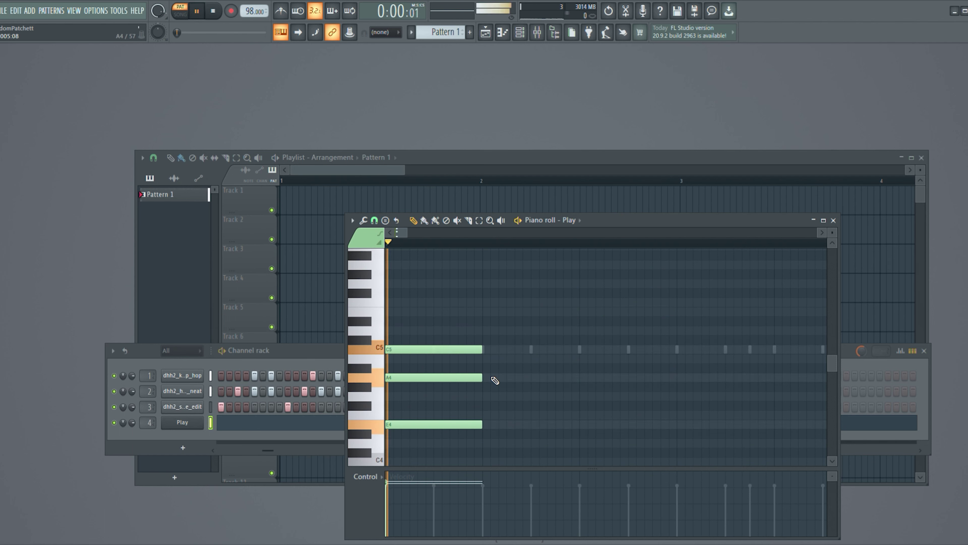
# Step: Lengthen the C5, A4 and E4 notes to eight steps each and play the pattern
pyautogui.moveTo(484, 350); pyautogui.dragTo(587, 368)
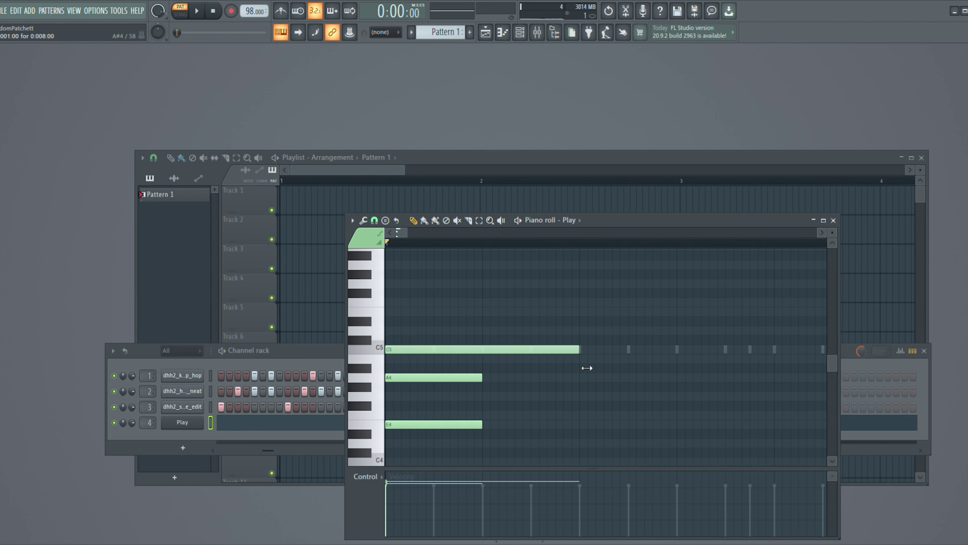
pyautogui.moveTo(483, 378); pyautogui.dragTo(590, 397)
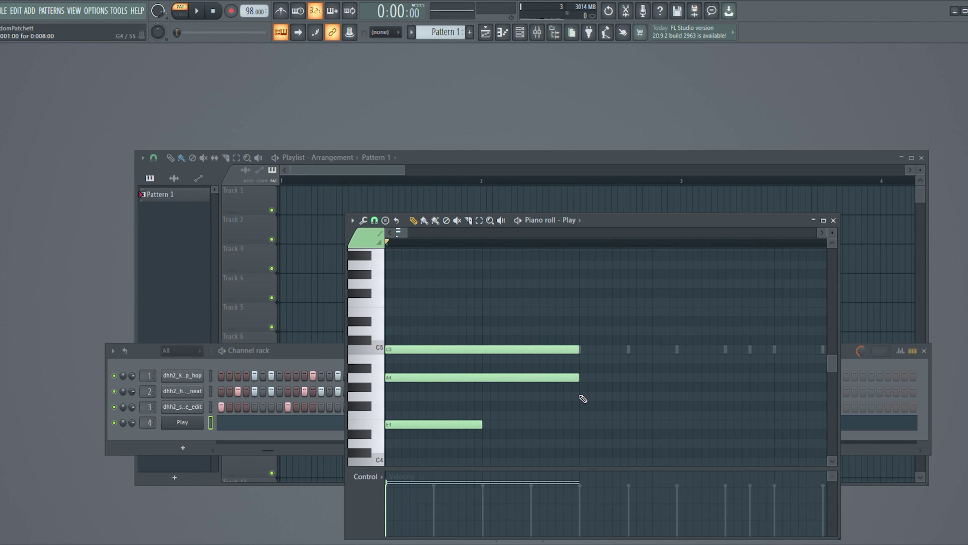
pyautogui.moveTo(483, 426); pyautogui.dragTo(580, 449)
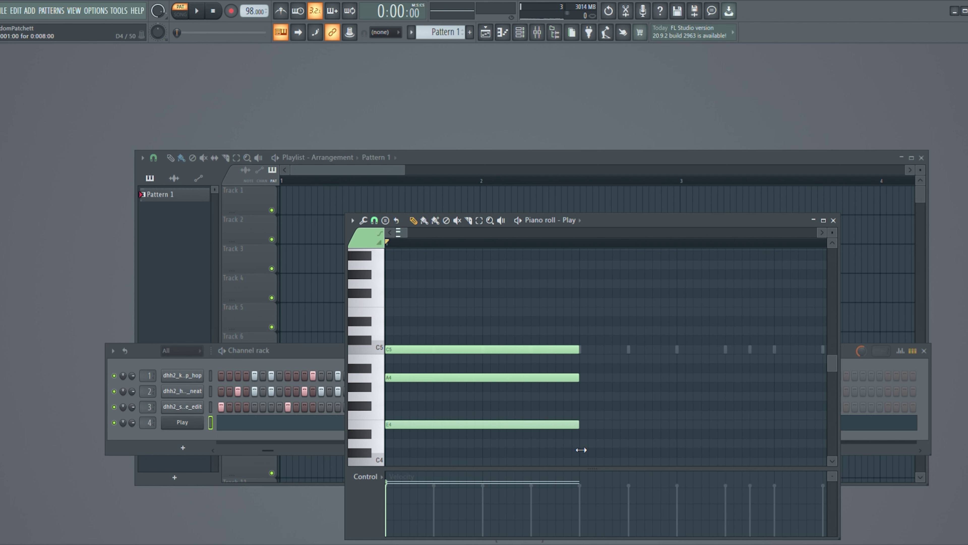
pyautogui.press('space')
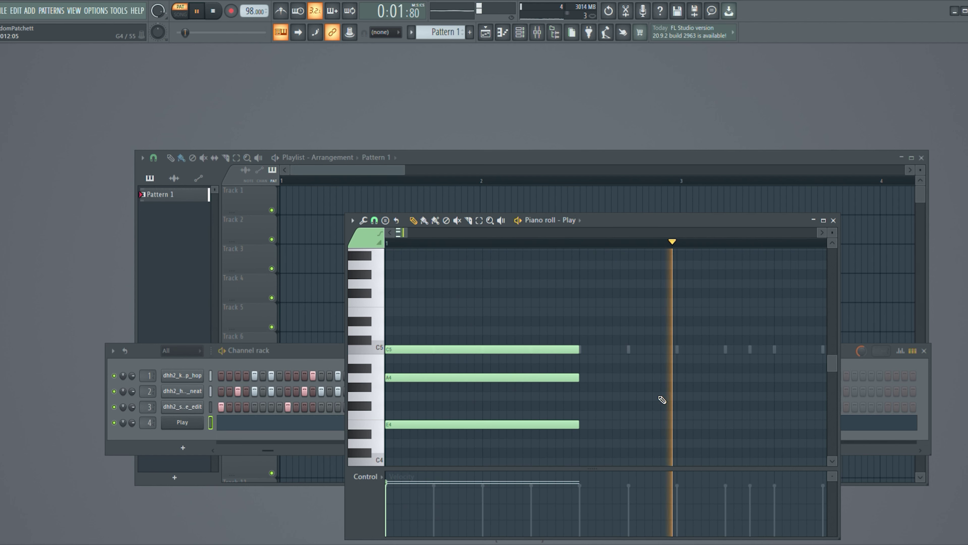
pyautogui.press('space')
# Step: Extend all three notes of the C5, A4 and E4 chord to a length of 16 steps
pyautogui.moveTo(584, 350); pyautogui.dragTo(777, 381)
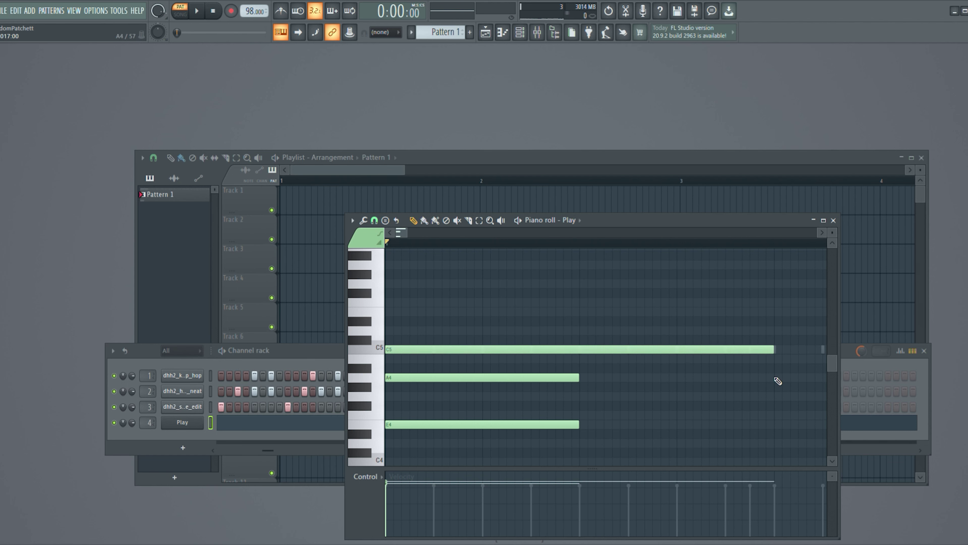
pyautogui.moveTo(580, 377); pyautogui.dragTo(778, 406)
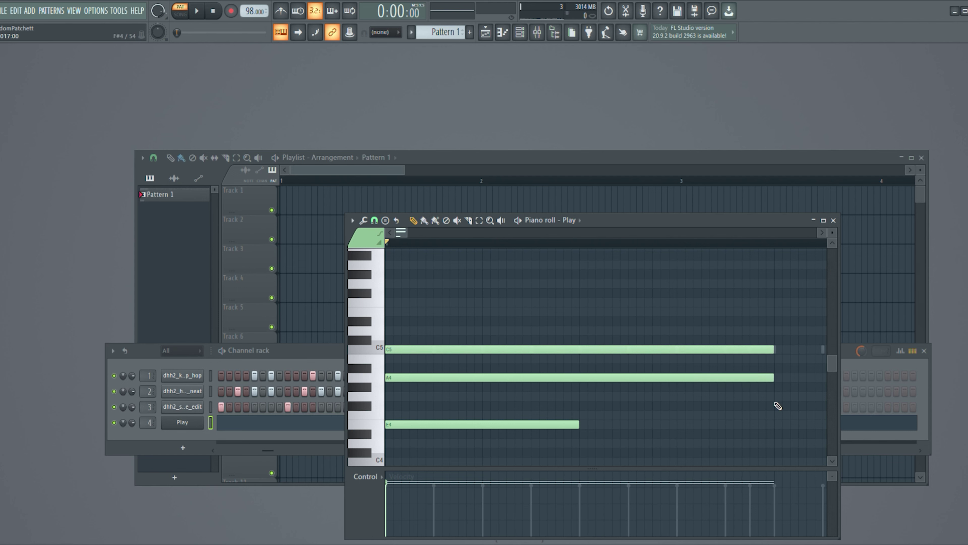
pyautogui.moveTo(579, 424); pyautogui.dragTo(719, 452)
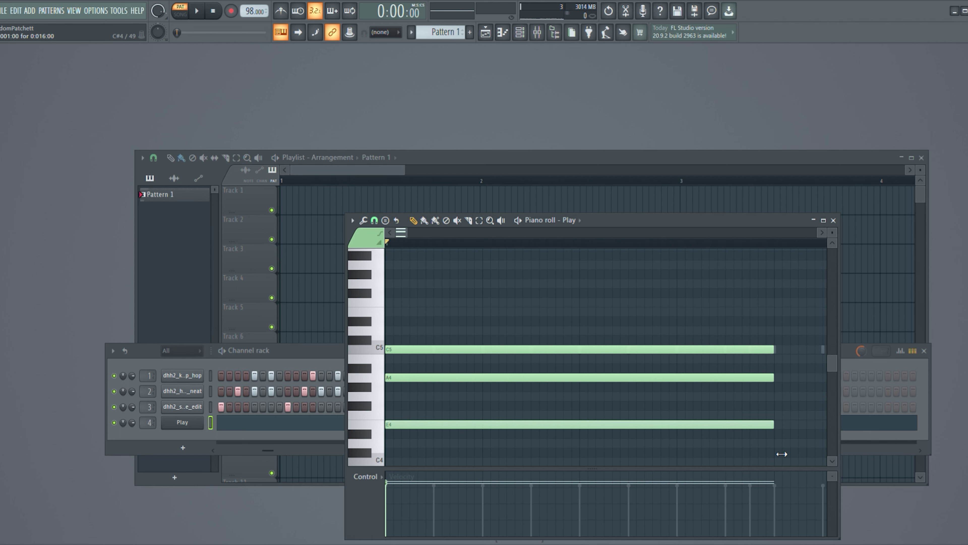
# Step: Add a second 16-step chord of B4, A4 and E4 directly after the first chord and play the pattern
pyautogui.press('space')
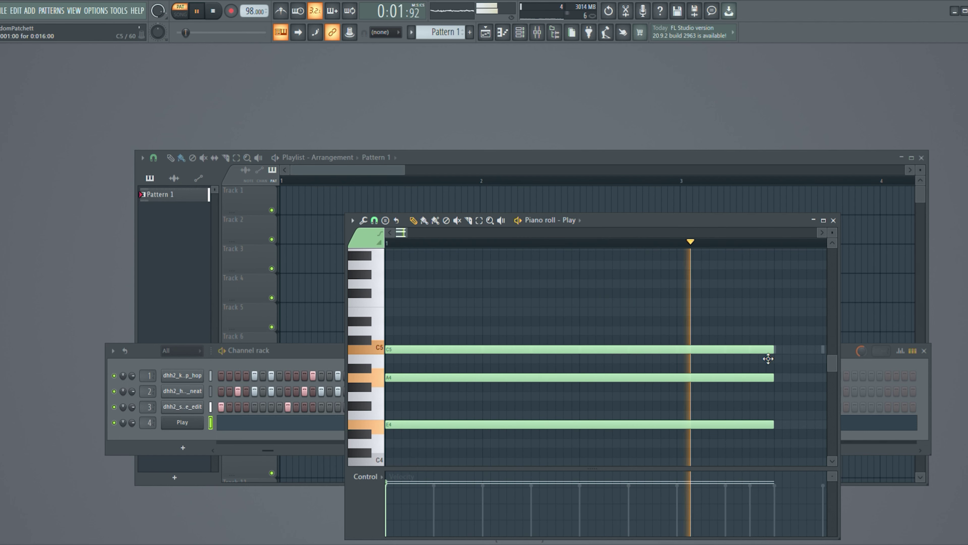
pyautogui.press('space')
pyautogui.click(778, 358)
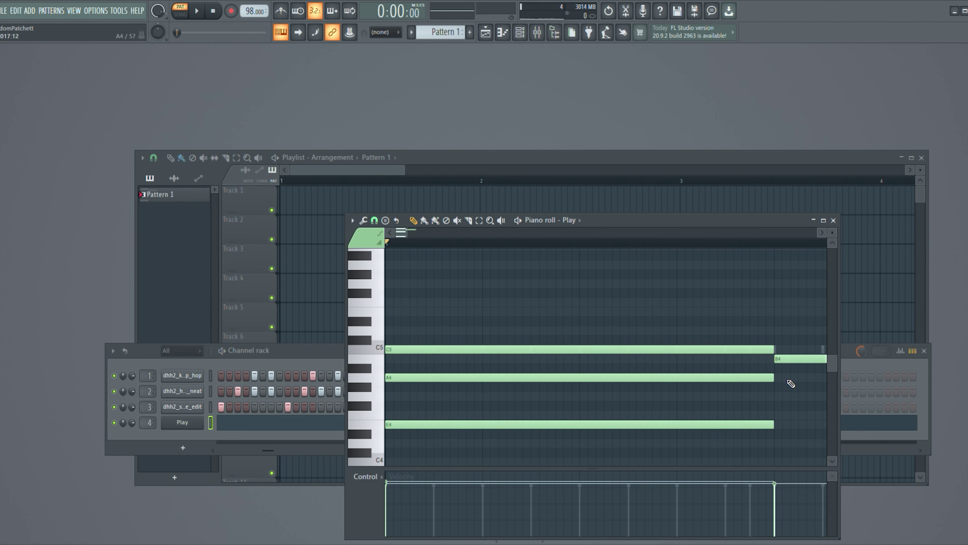
pyautogui.click(778, 378)
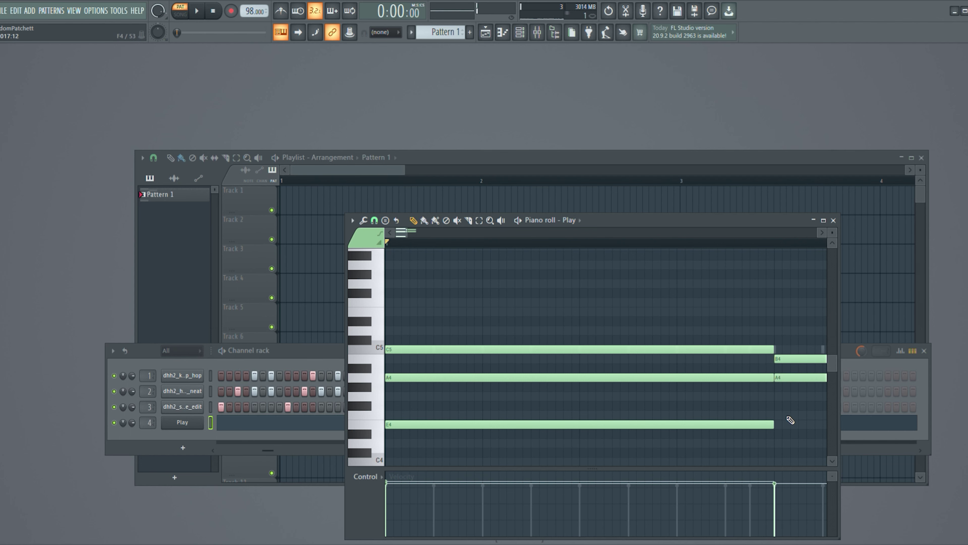
pyautogui.click(780, 426)
pyautogui.press('space')
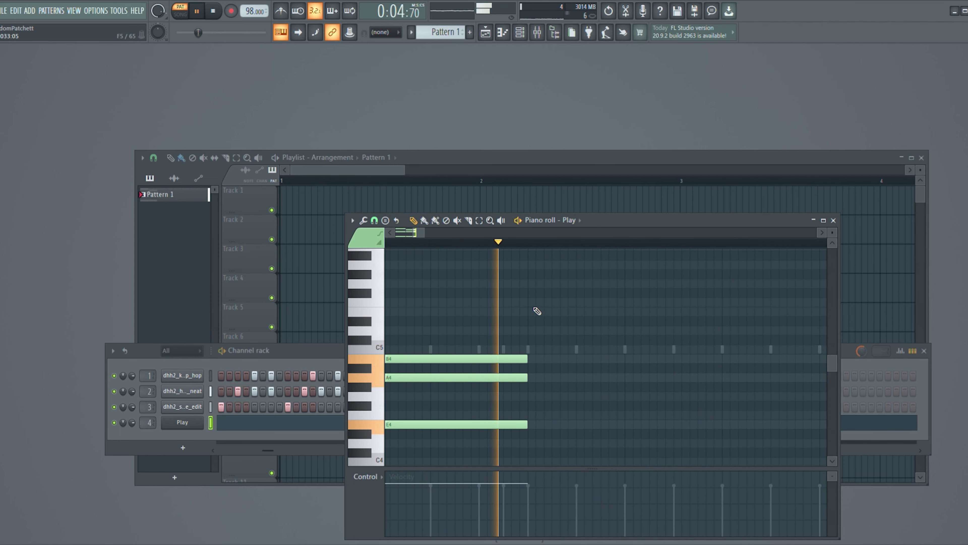
pyautogui.press('space')
# Step: Add a third 16-step chord of E5, A4 and E4 after the second chord, removing the stray note, and play it
pyautogui.click(545, 312)
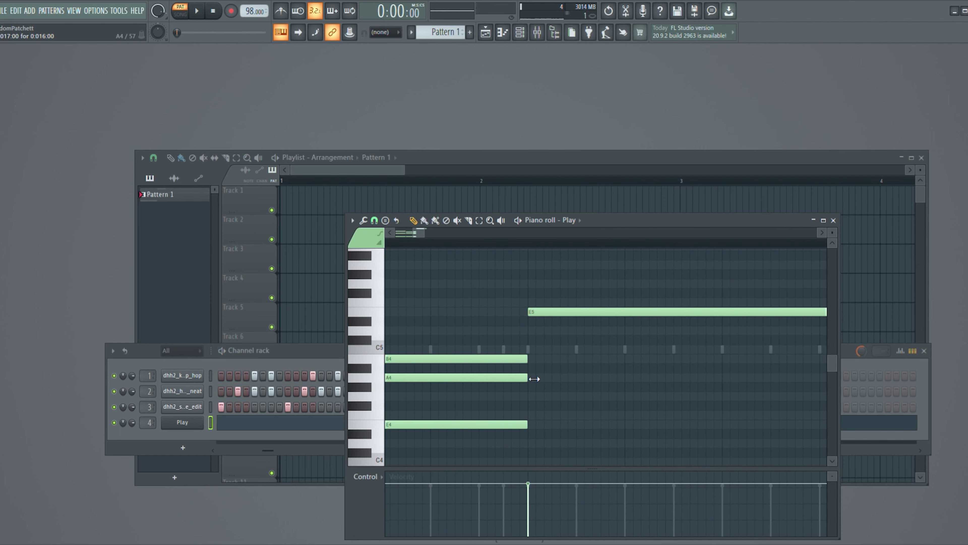
pyautogui.click(535, 377)
pyautogui.click(553, 387)
pyautogui.rightClick(553, 379)
pyautogui.rightClick(555, 388)
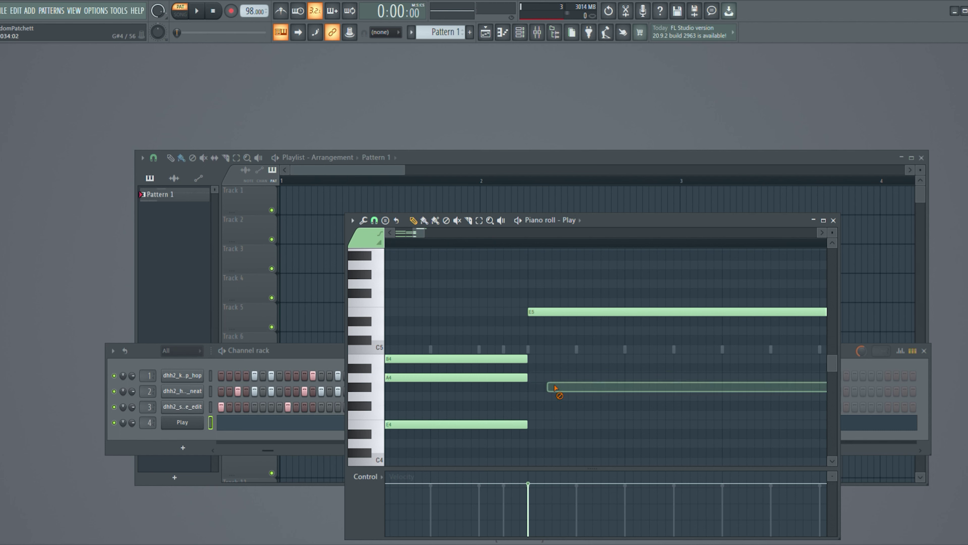
pyautogui.click(537, 379)
pyautogui.click(534, 426)
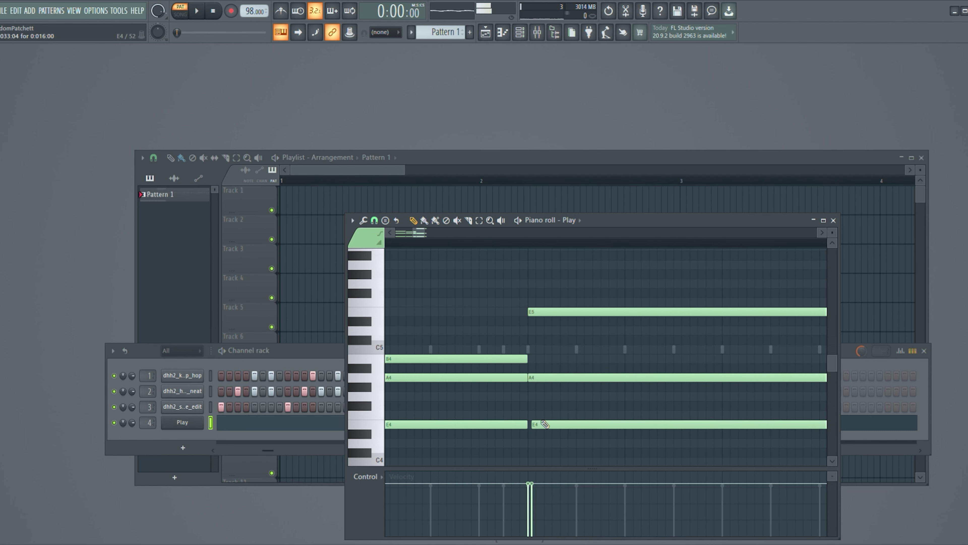
pyautogui.press('space')
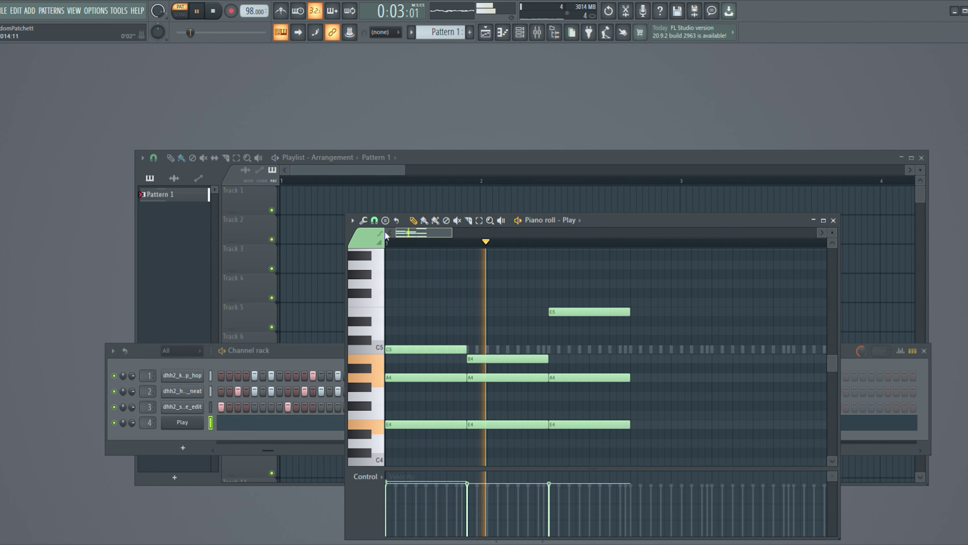
# Step: Add a fourth 16-step chord of D5, A4 and E4 after the third and play all four chords
pyautogui.moveTo(422, 232); pyautogui.dragTo(435, 232)
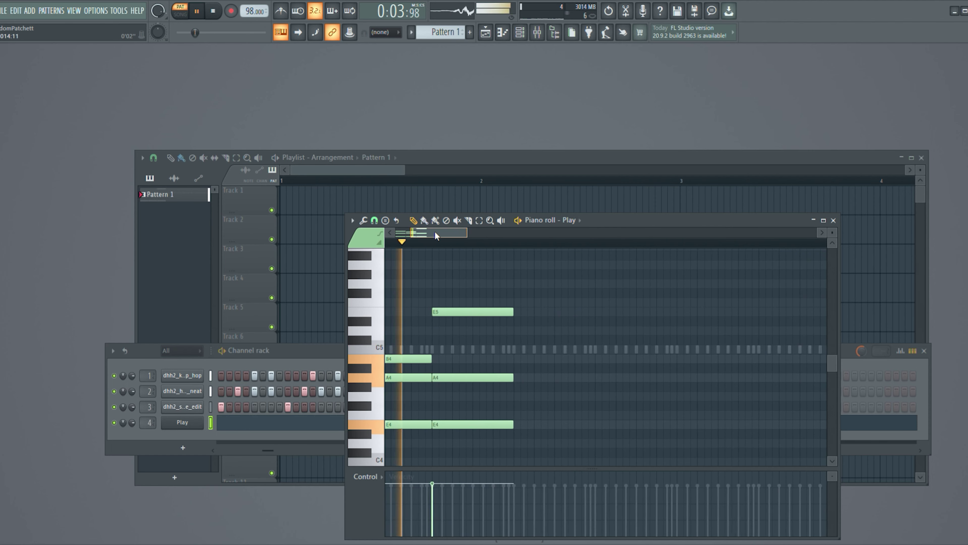
pyautogui.click(519, 331)
pyautogui.moveTo(529, 331); pyautogui.dragTo(528, 330)
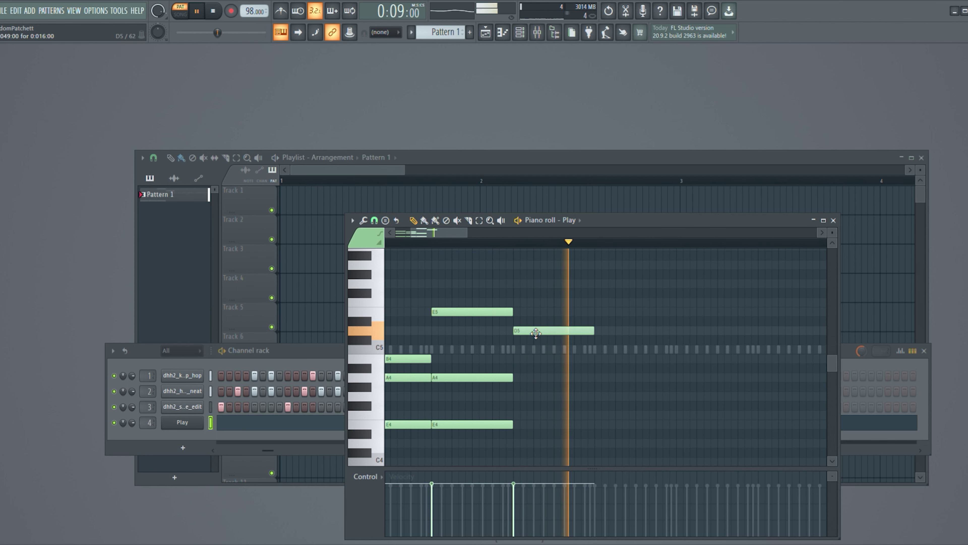
pyautogui.press('space')
pyautogui.click(520, 379)
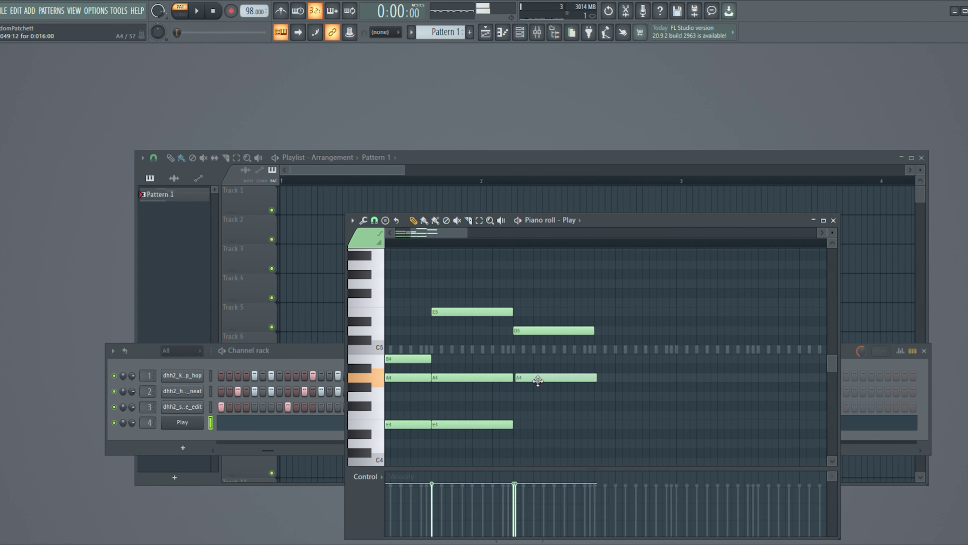
pyautogui.scroll(4, 524, 415)
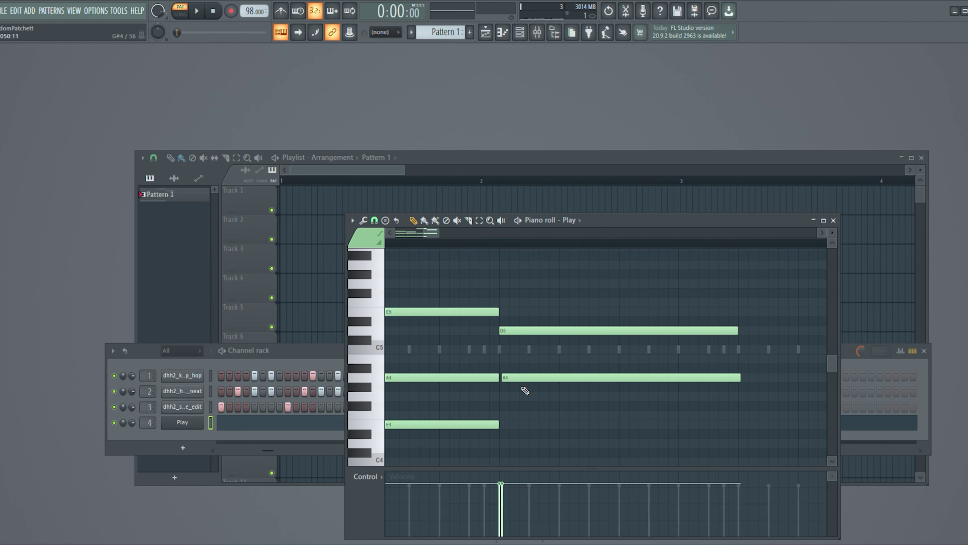
pyautogui.click(501, 427)
pyautogui.press('space')
pyautogui.scroll(-5, 480, 406)
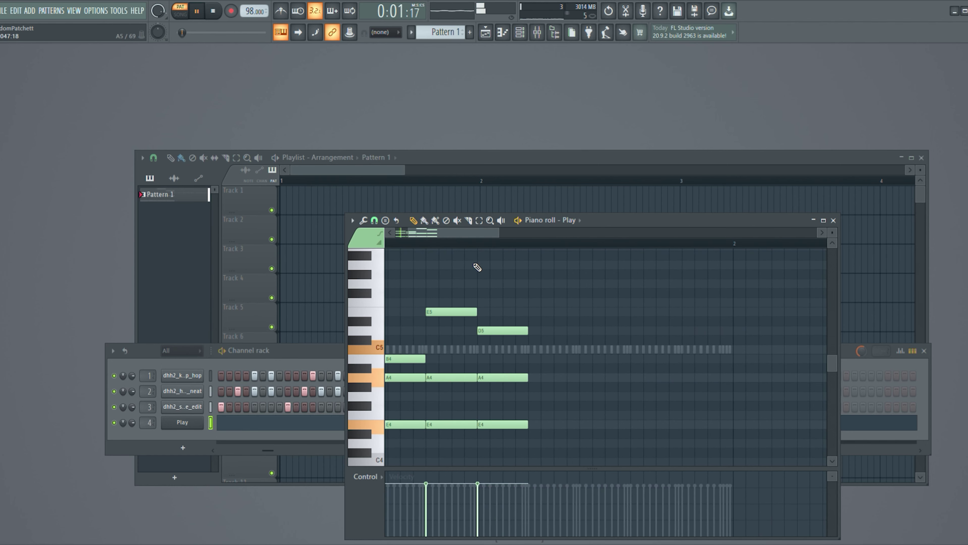
pyautogui.moveTo(468, 236); pyautogui.dragTo(346, 226)
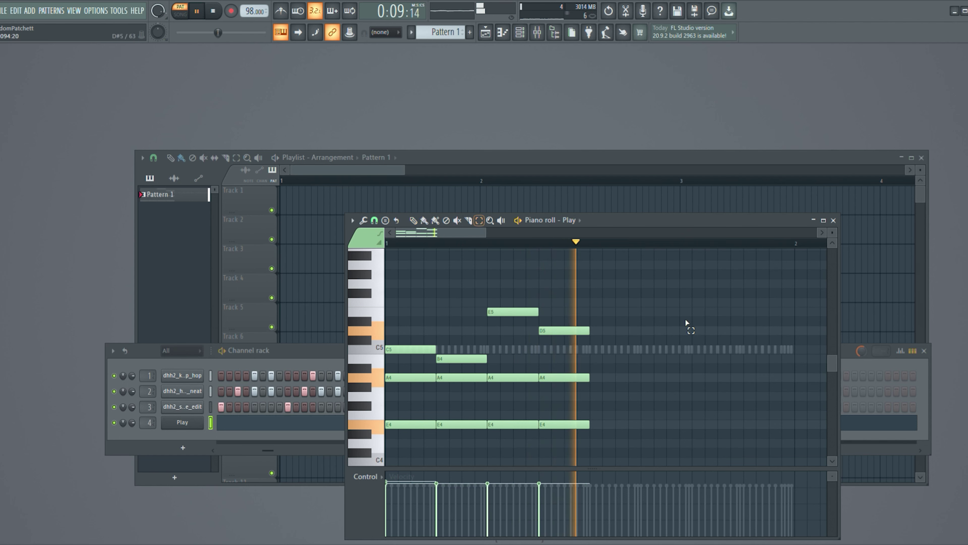
pyautogui.press('space')
# Step: Select all four chords, duplicate them directly after the originals to fill the pattern, and play the progression
pyautogui.moveTo(621, 279)
pyautogui.mouseDown()
pyautogui.moveTo(555, 352)
pyautogui.moveTo(376, 448)
pyautogui.mouseUp()
pyautogui.moveTo(412, 377); pyautogui.dragTo(423, 232)
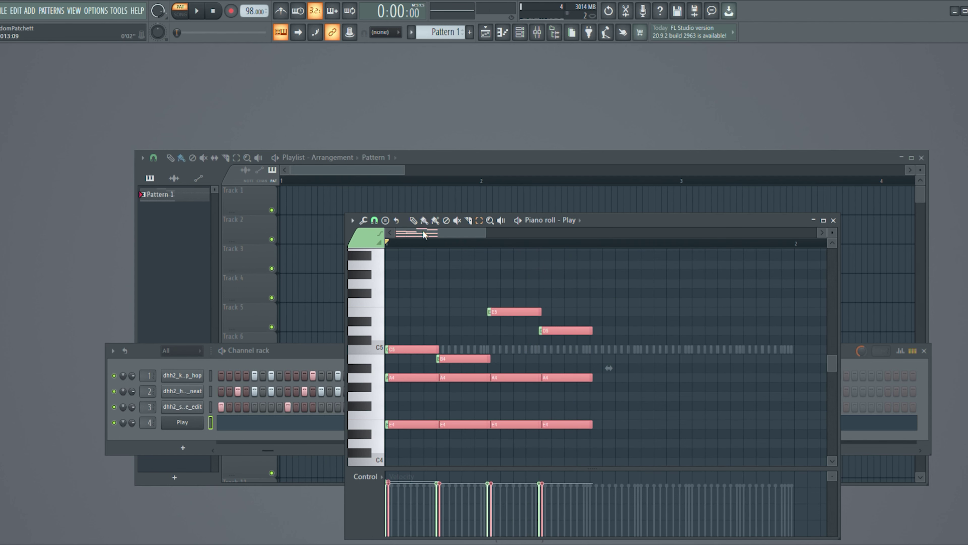
pyautogui.hotkey('ctrl', 'b')
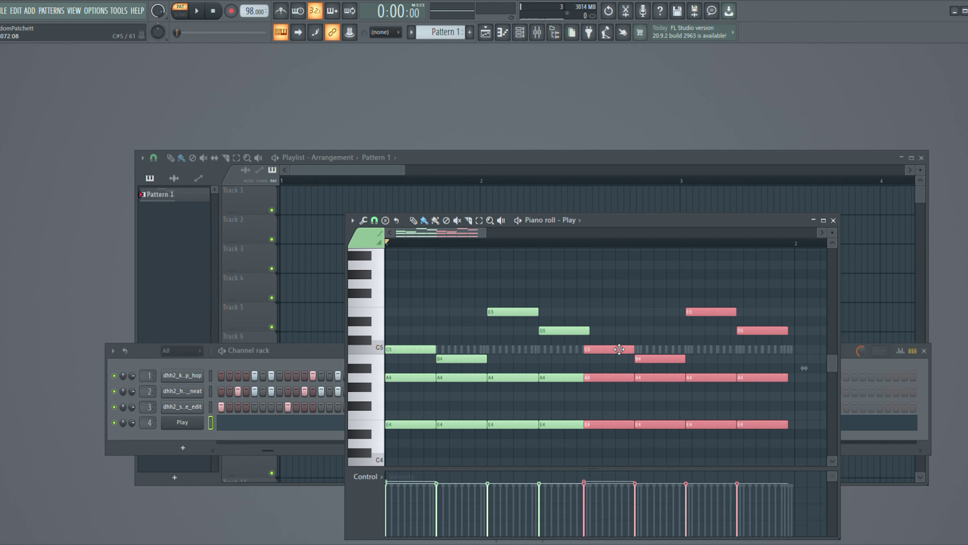
pyautogui.scroll(2, 578, 402)
pyautogui.scroll(2, 578, 403)
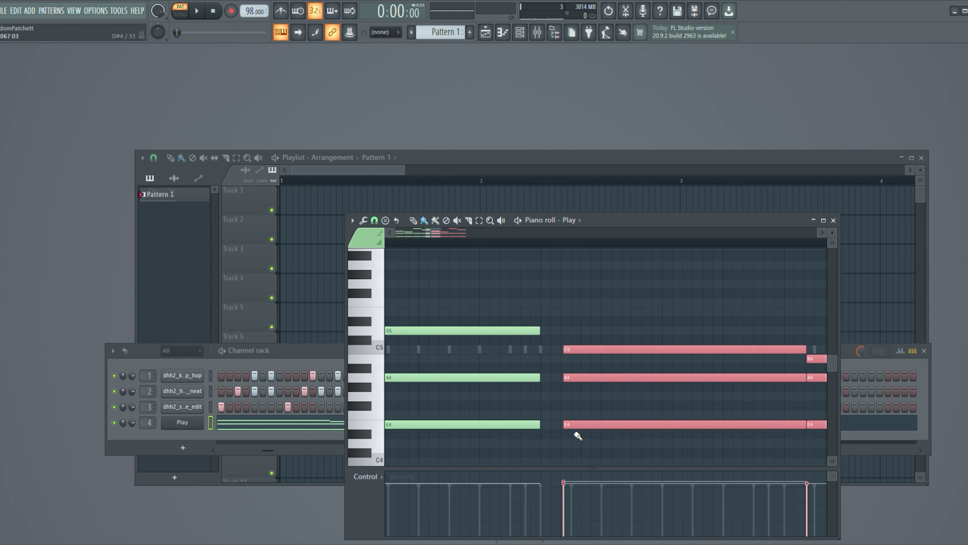
pyautogui.scroll(-4, 475, 234)
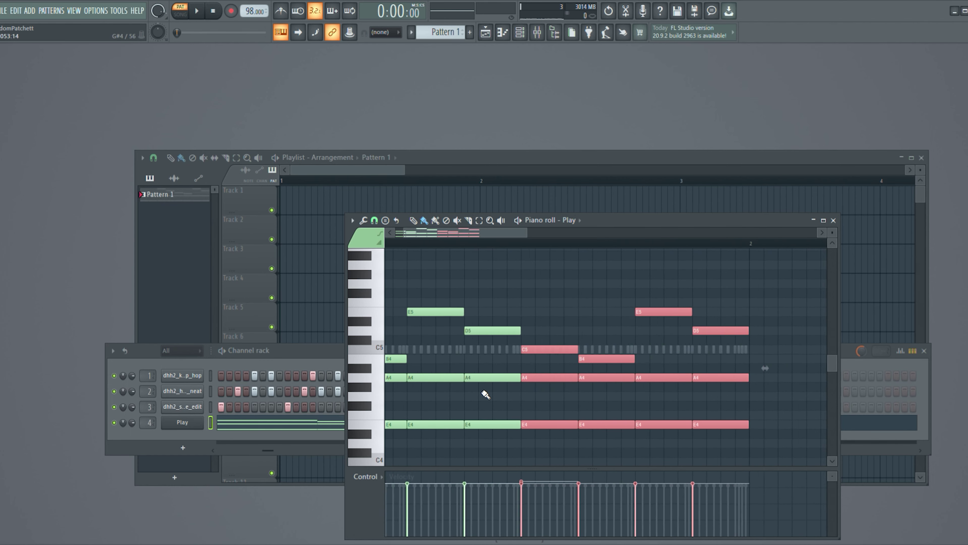
pyautogui.press('space')
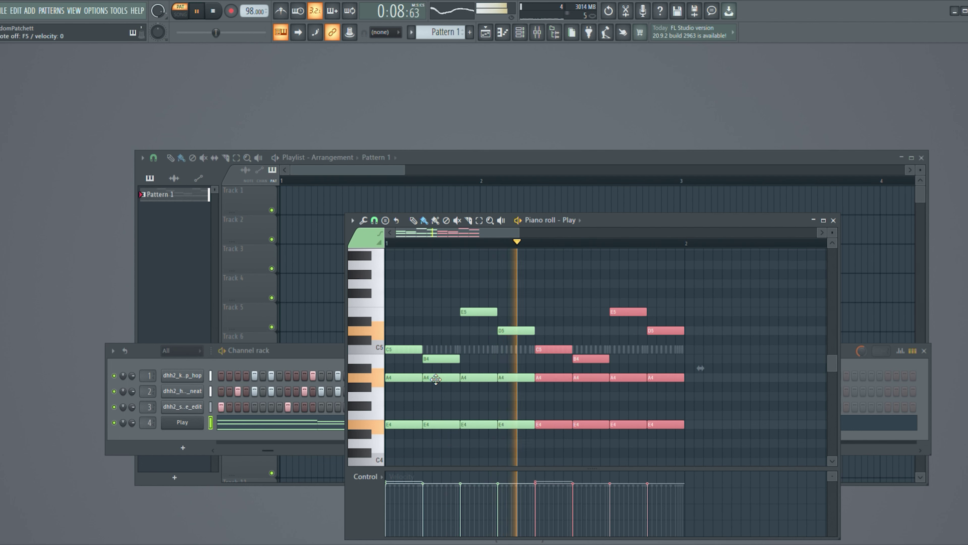
pyautogui.press('space')
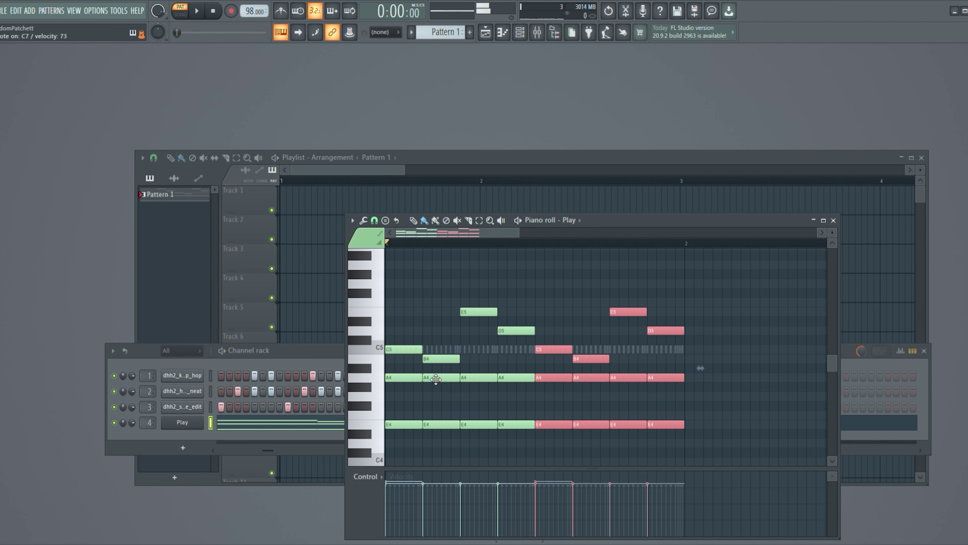
pyautogui.press('space')
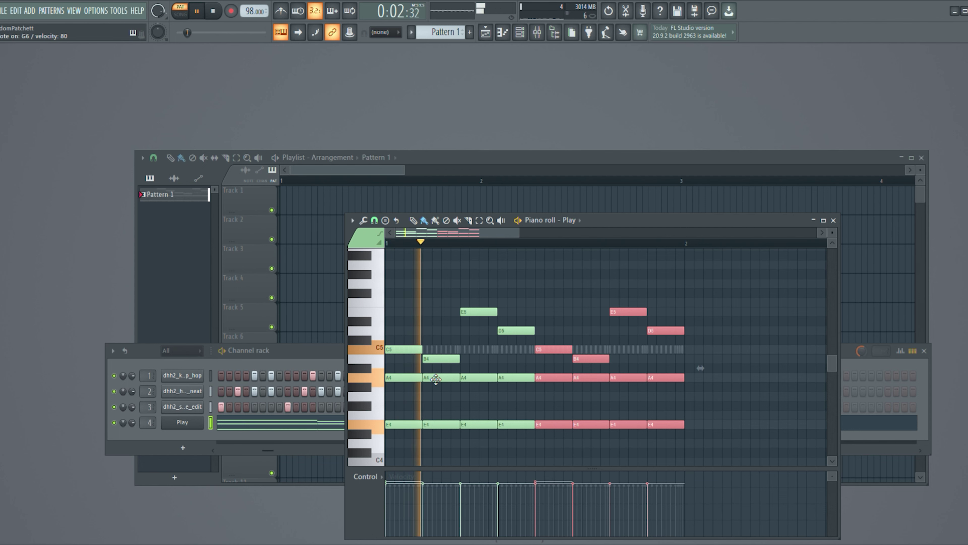
pyautogui.press('space')
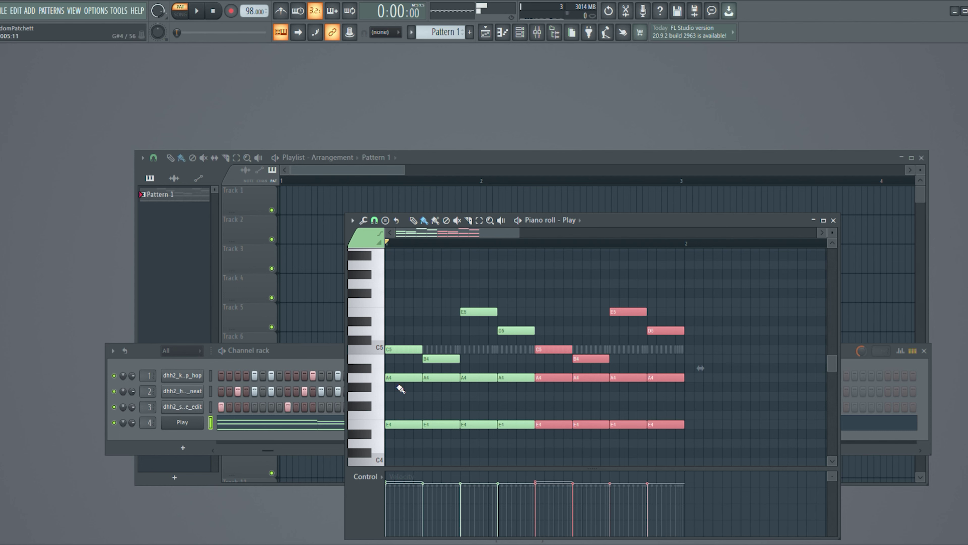
# Step: Start a melody above the first chord with successive E6, B6 and C7 notes
pyautogui.scroll(3, 396, 362)
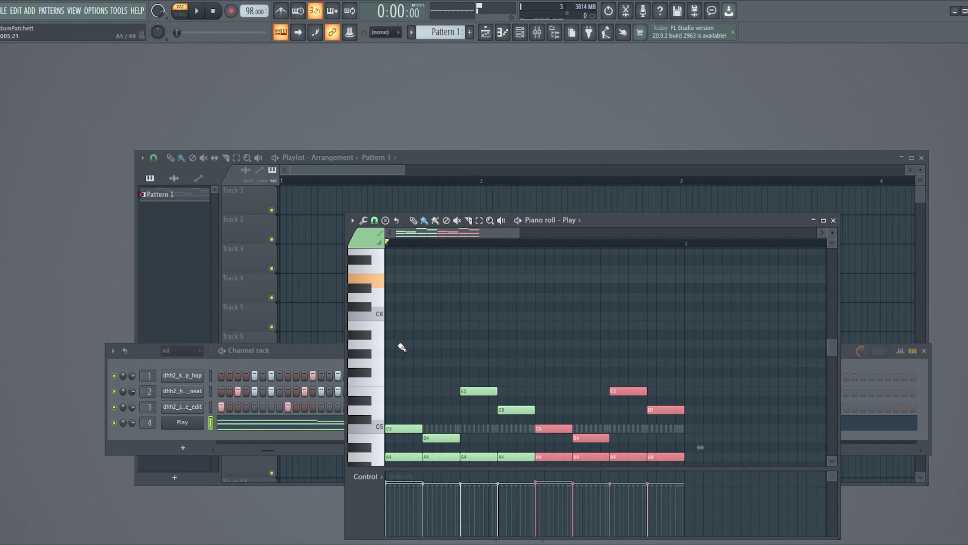
pyautogui.click(398, 288)
pyautogui.press('e')
pyautogui.scroll(3, 462, 287)
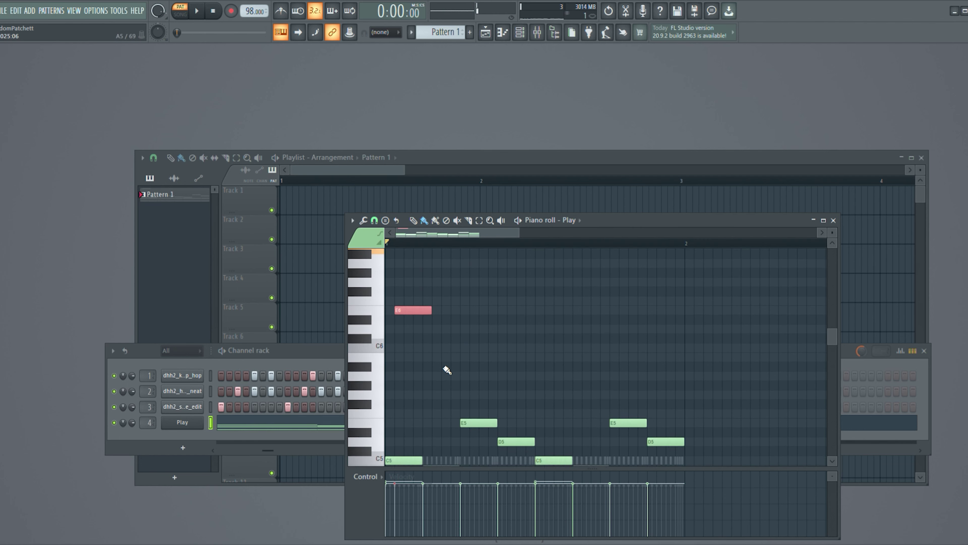
pyautogui.click(408, 304)
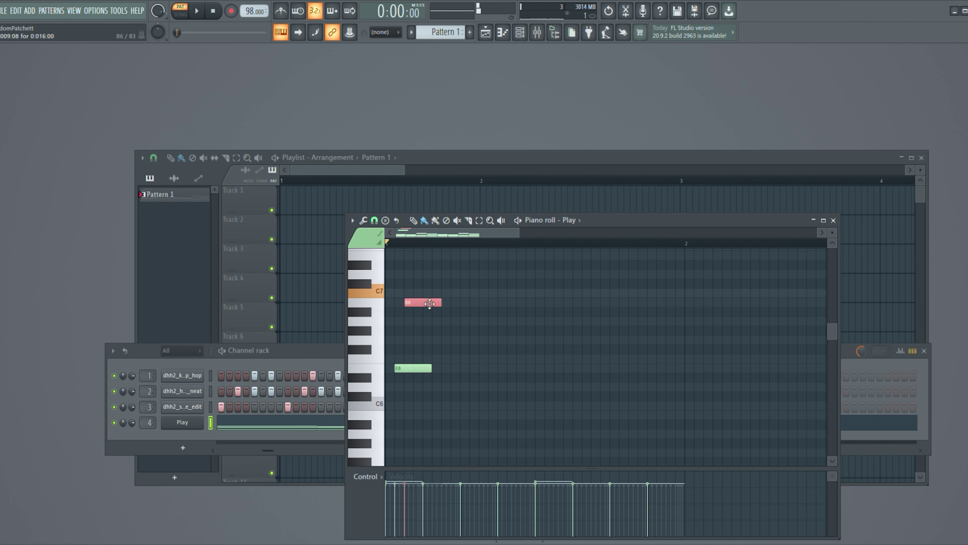
pyautogui.click(418, 292)
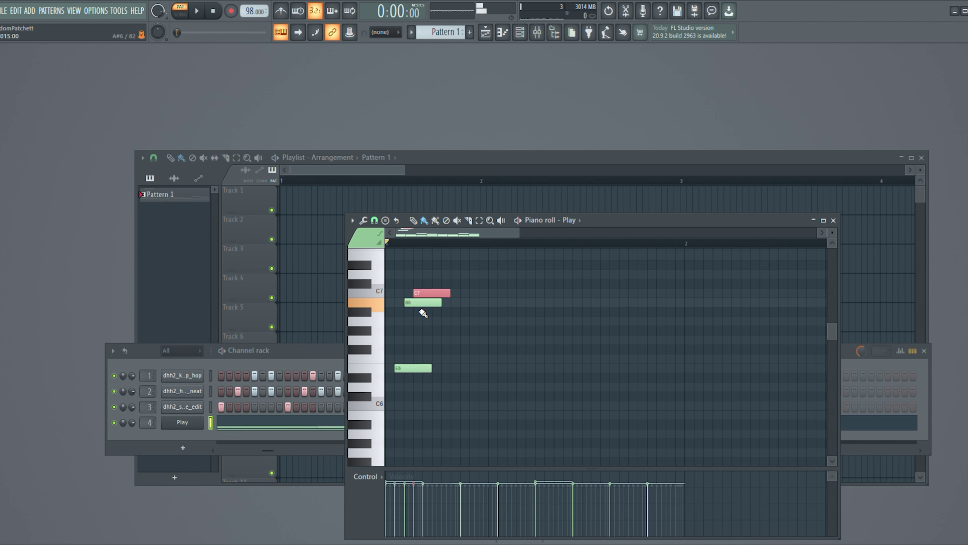
# Step: Continue the melody with B6, A6 and E6 across the second to fourth chords and play it
pyautogui.click(455, 306)
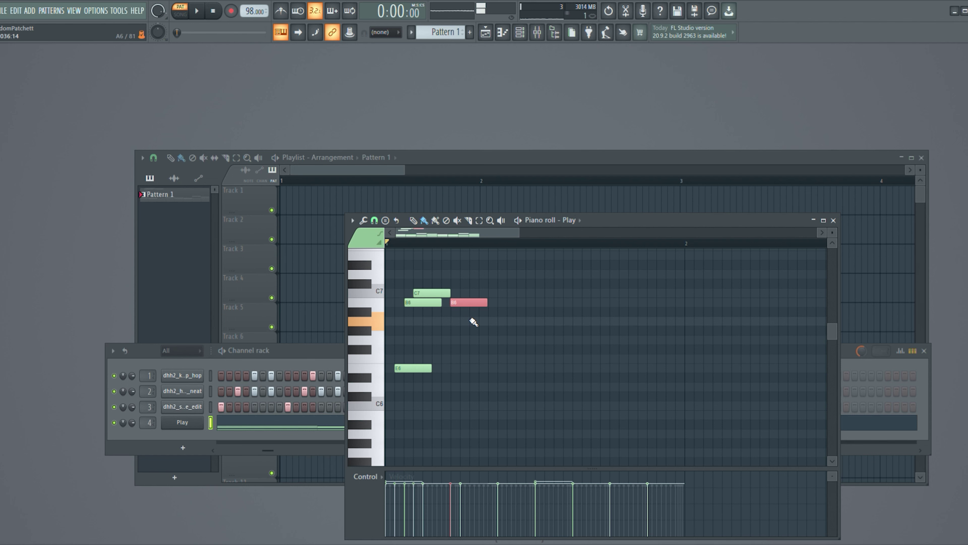
pyautogui.click(490, 323)
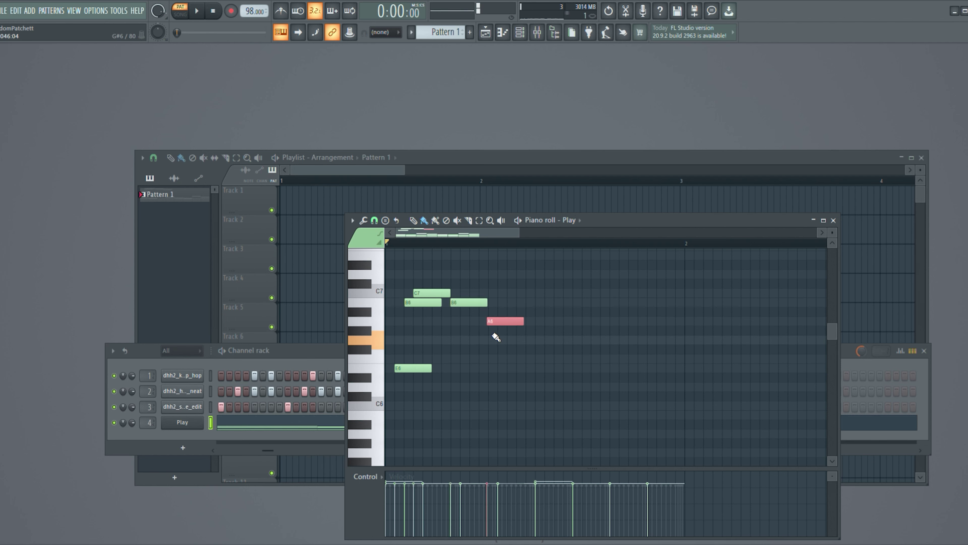
pyautogui.press('e')
pyautogui.click(502, 369)
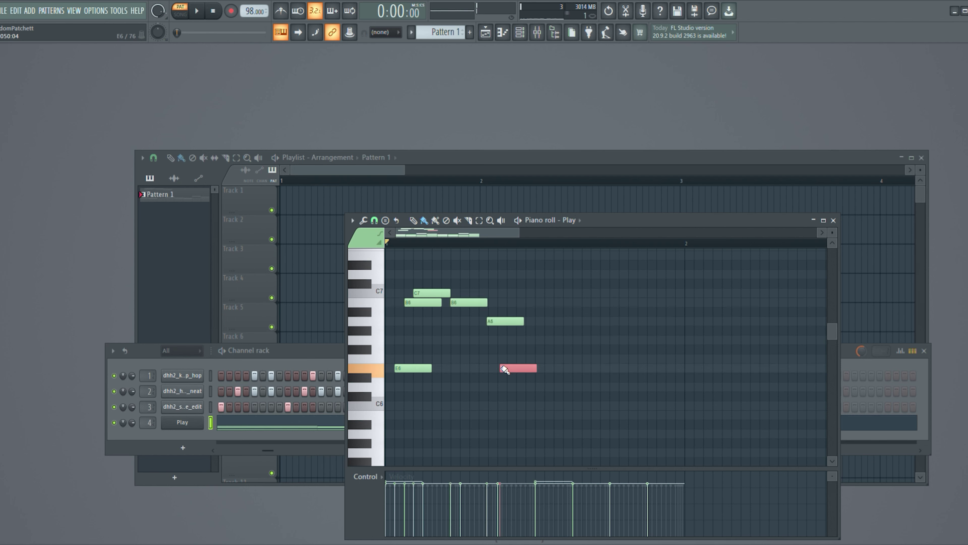
pyautogui.press('space')
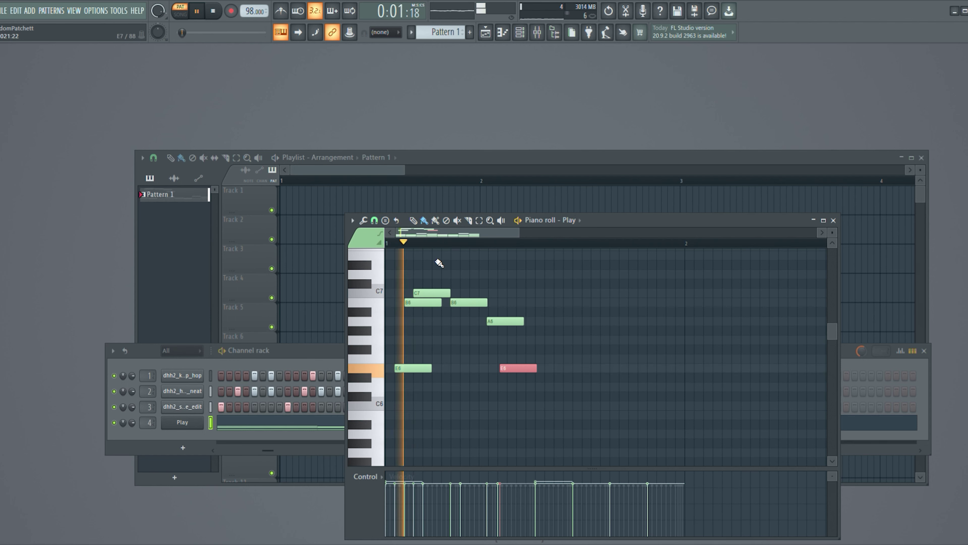
pyautogui.press('space')
# Step: Shorten the melody's first E6 to just under four steps, nudge the first B6 to step 9, and play the result
pyautogui.scroll(5, 447, 372)
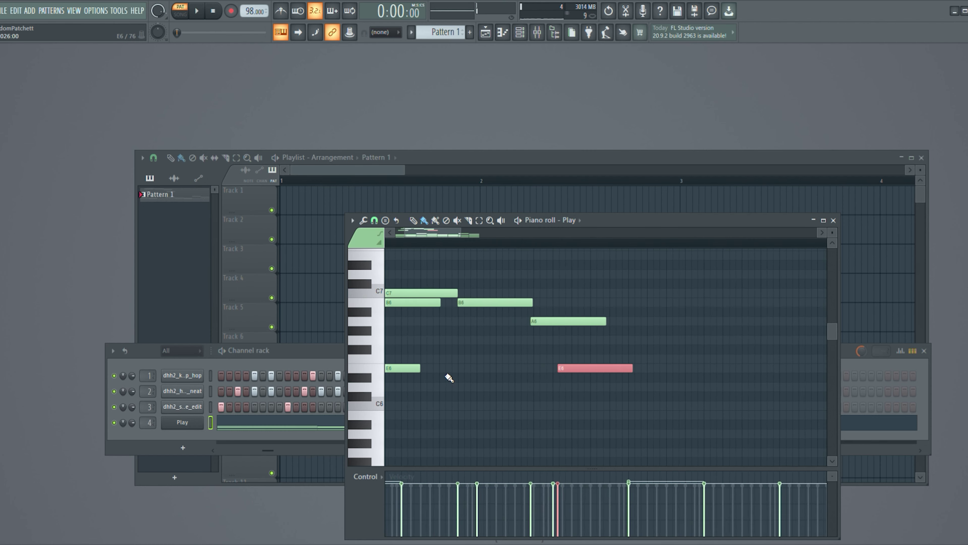
pyautogui.moveTo(411, 232); pyautogui.dragTo(405, 232)
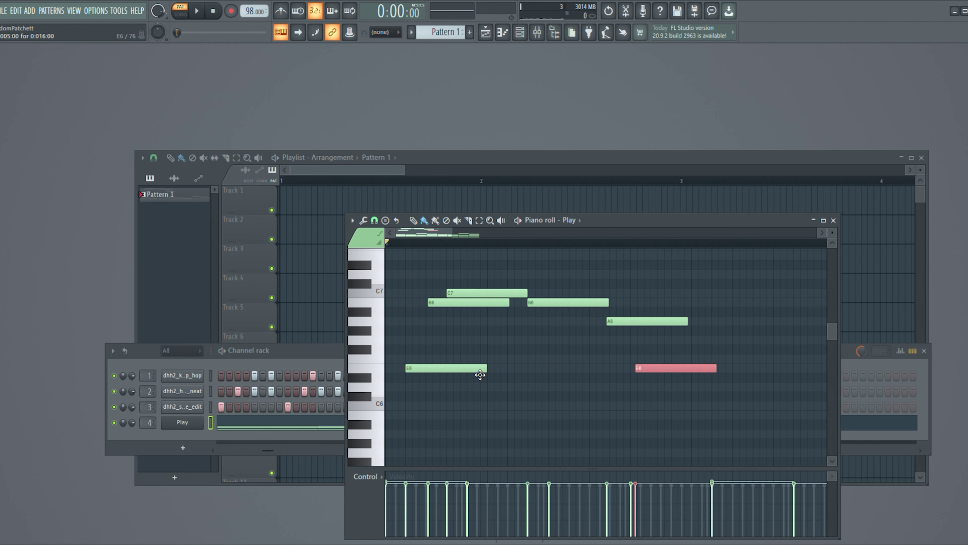
pyautogui.moveTo(492, 372); pyautogui.dragTo(449, 381)
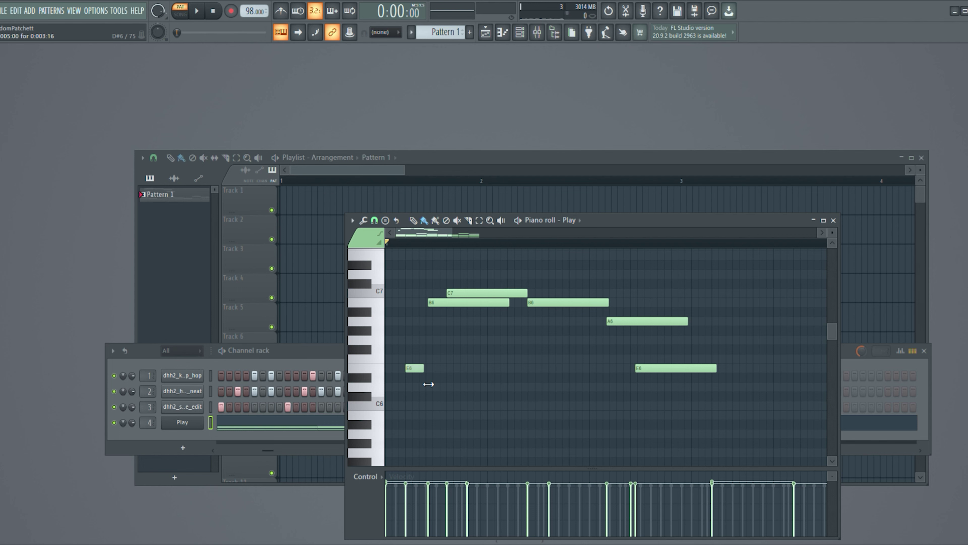
pyautogui.press('space')
pyautogui.moveTo(450, 304); pyautogui.dragTo(448, 305)
pyautogui.press('space')
# Step: Shorten the melody's first B6 so it ends where C7 begins, and cut C7 to four steps
pyautogui.scroll(5, 461, 317)
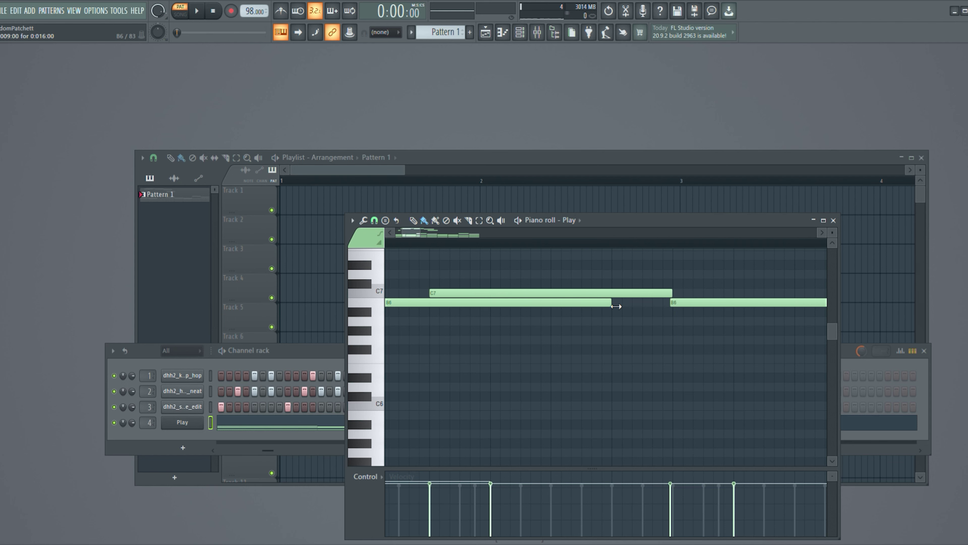
pyautogui.moveTo(616, 306); pyautogui.dragTo(428, 304)
pyautogui.press('space')
pyautogui.moveTo(678, 299); pyautogui.dragTo(495, 307)
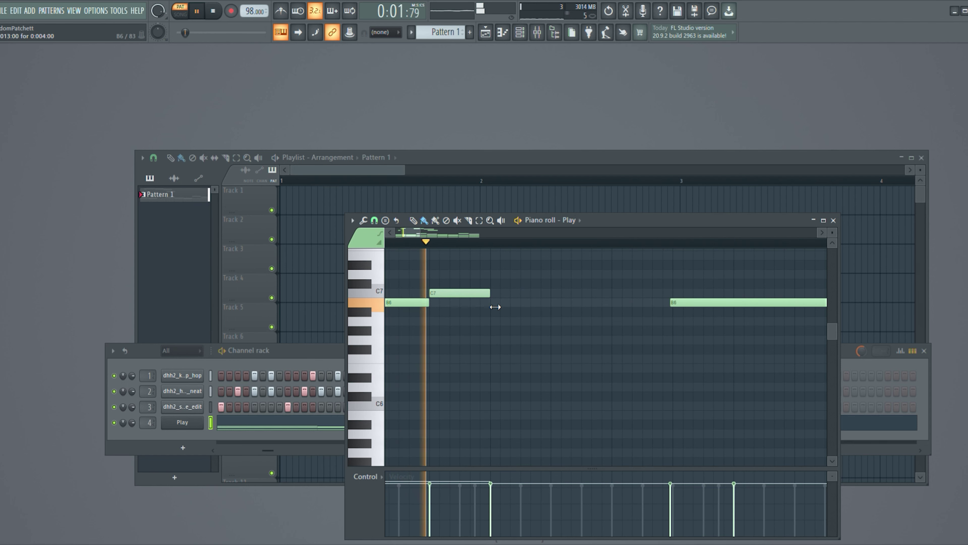
# Step: Move the melody's second B6 directly after C7, shorten it to four steps, and play the result
pyautogui.press('space')
pyautogui.moveTo(685, 311); pyautogui.dragTo(503, 318)
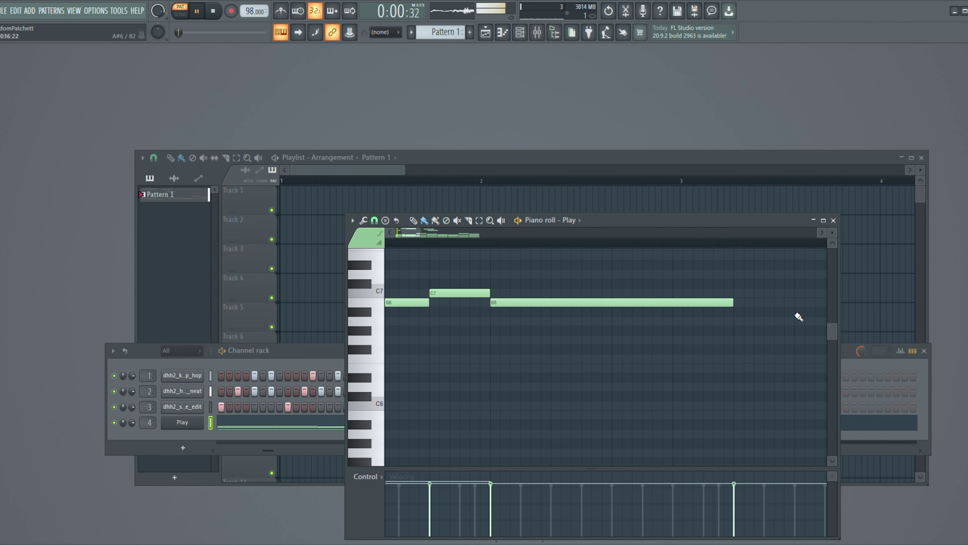
pyautogui.scroll(-4, 549, 315)
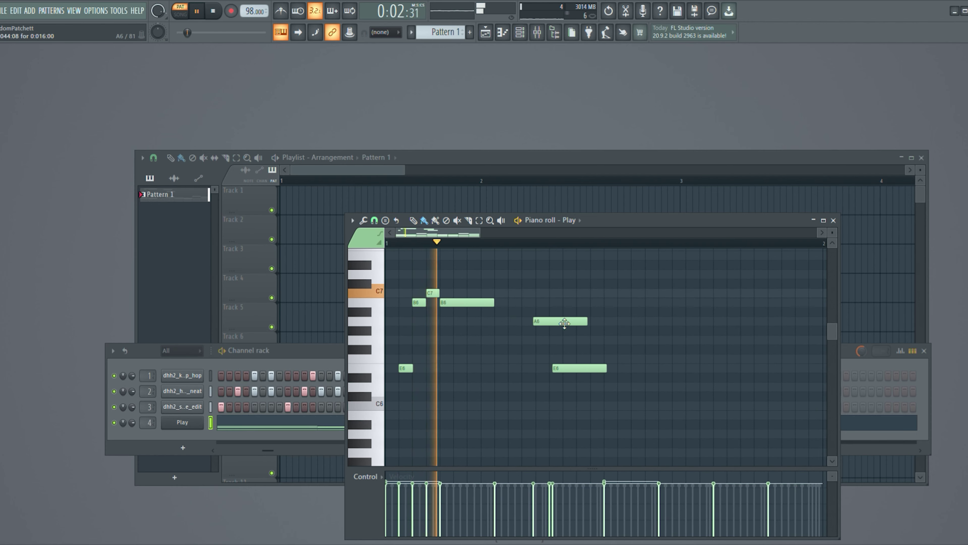
pyautogui.press('space')
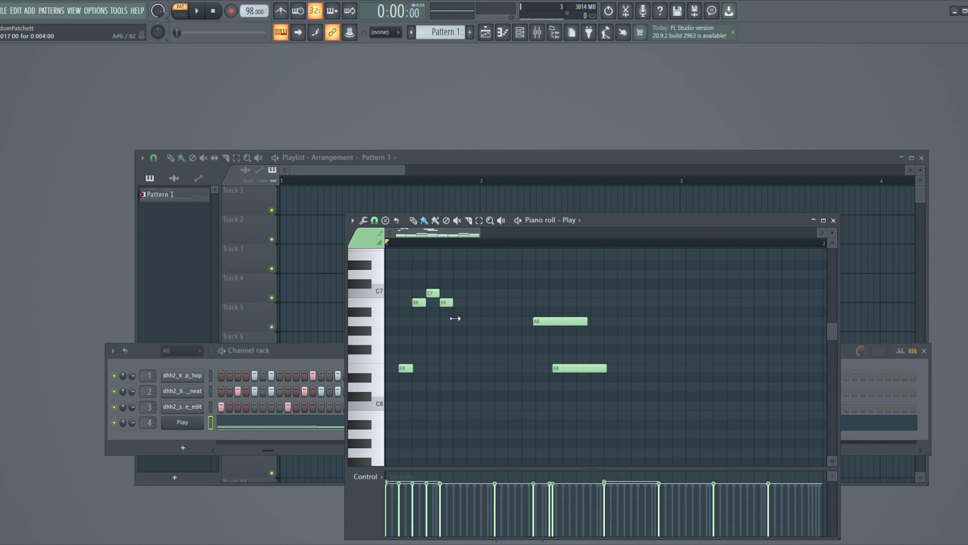
# Step: Move A6 to step 21 directly after the second B6 and the last E6 to step 25, and play the result
pyautogui.moveTo(561, 327); pyautogui.dragTo(479, 333)
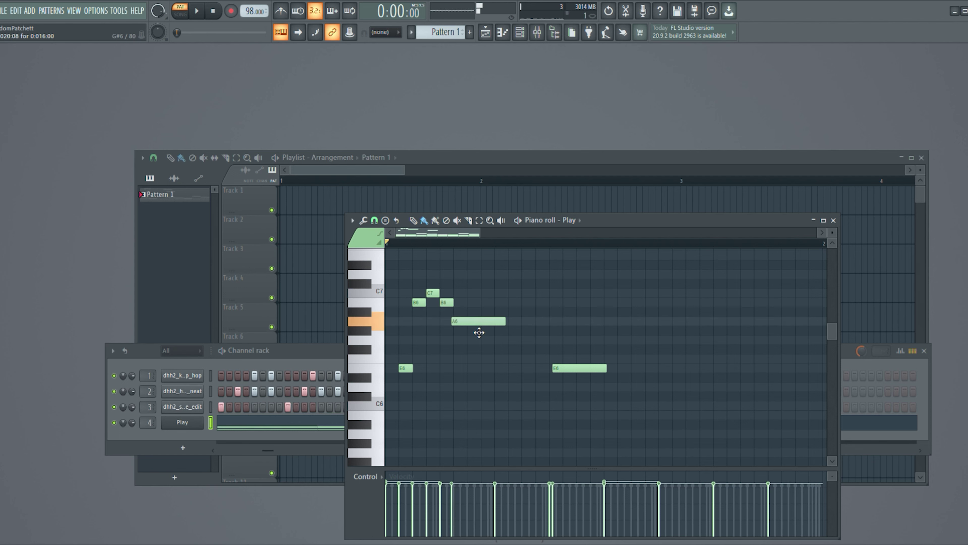
pyautogui.moveTo(570, 369); pyautogui.dragTo(484, 370)
pyautogui.press('space')
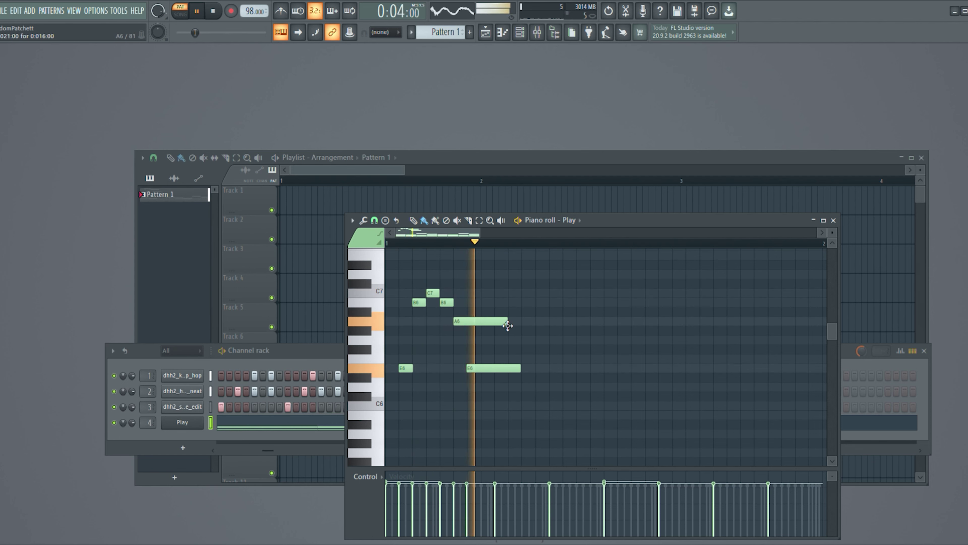
pyautogui.press('space')
# Step: Shorten A6 and the E6 after it to four steps each, and play the phrase
pyautogui.scroll(6, 479, 361)
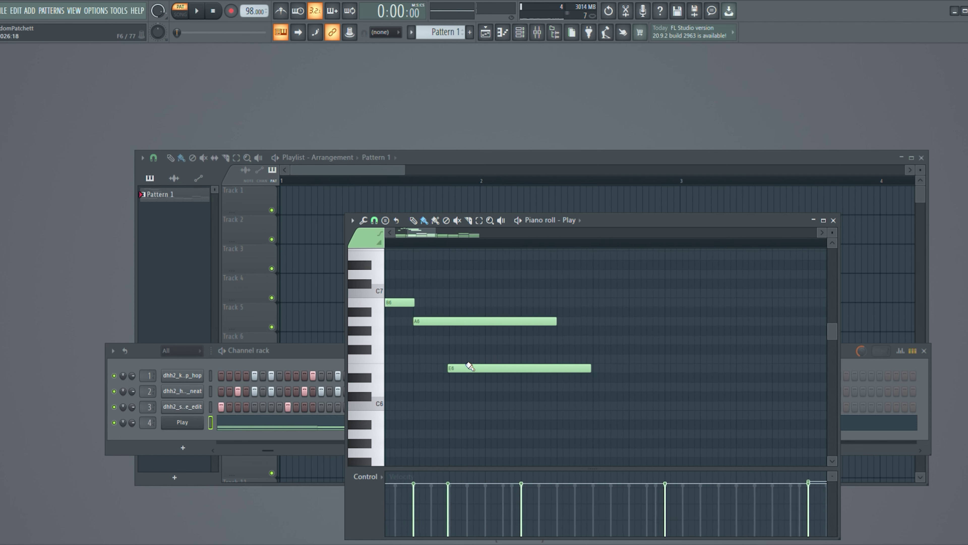
pyautogui.moveTo(635, 328); pyautogui.dragTo(473, 336)
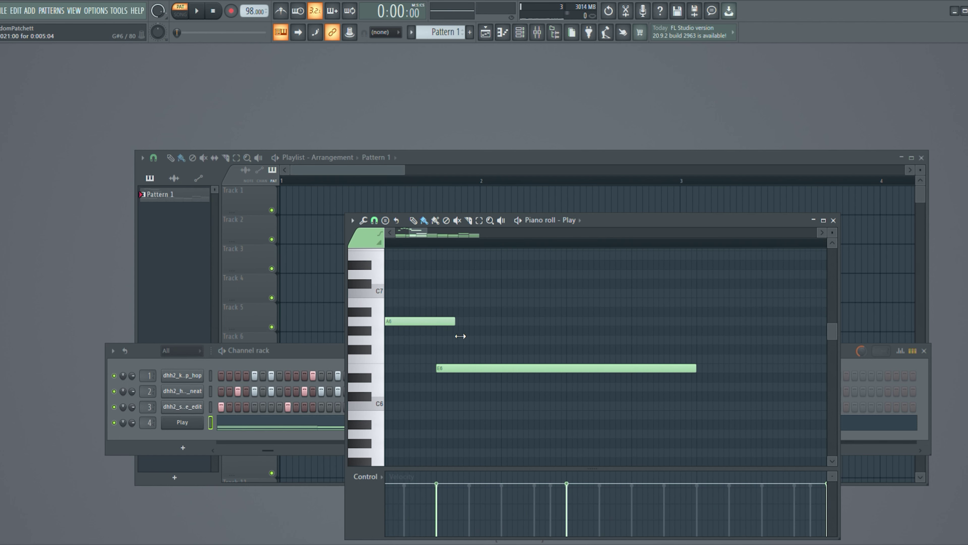
pyautogui.moveTo(701, 370); pyautogui.dragTo(502, 385)
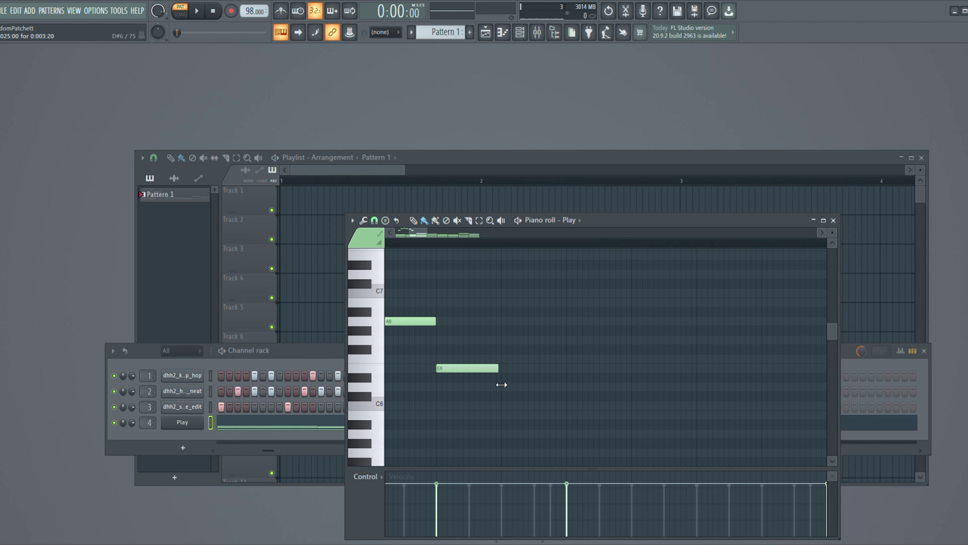
pyautogui.moveTo(417, 231); pyautogui.dragTo(358, 224)
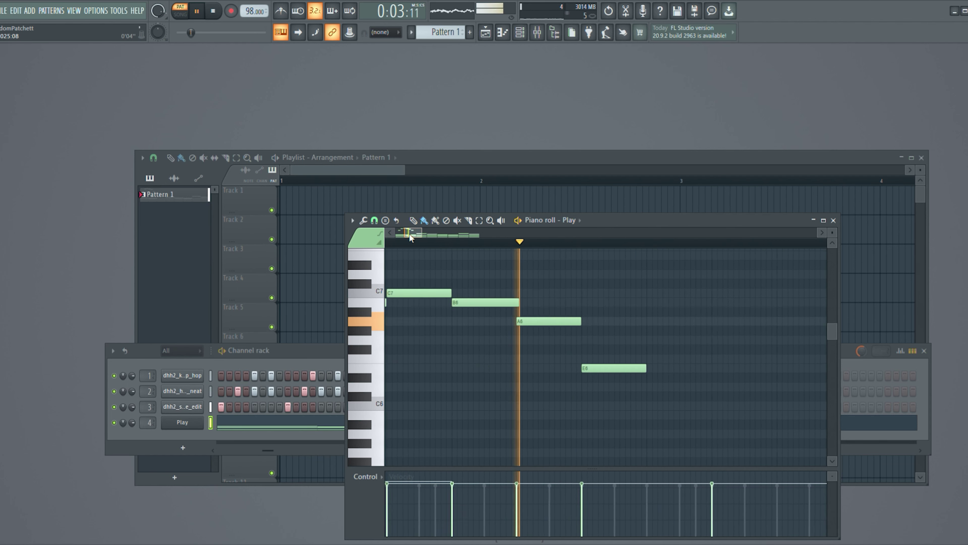
pyautogui.press('space')
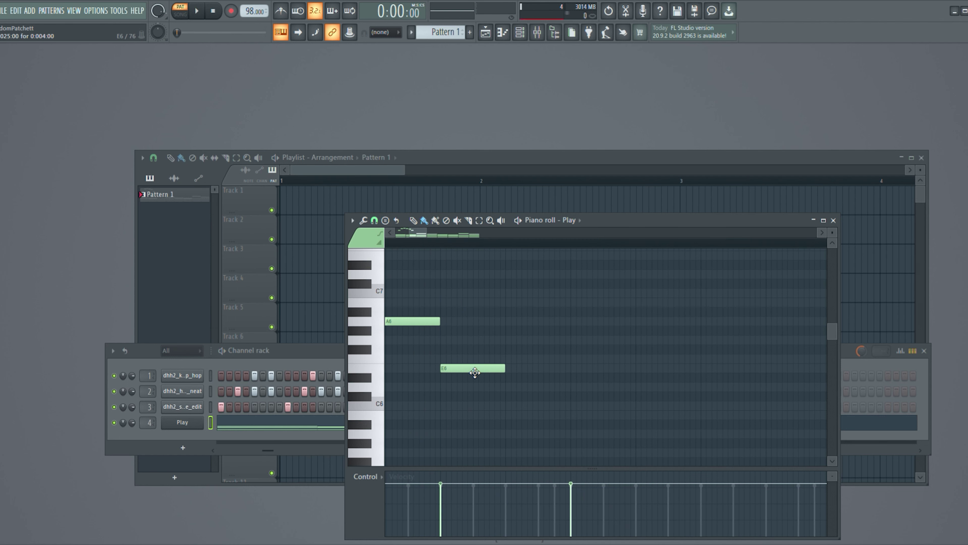
# Step: Try the phrase's last note on F6 and D6, return it to E6, and listen to the result
pyautogui.moveTo(476, 376)
pyautogui.mouseDown()
pyautogui.moveTo(478, 351)
pyautogui.moveTo(477, 368)
pyautogui.mouseUp()
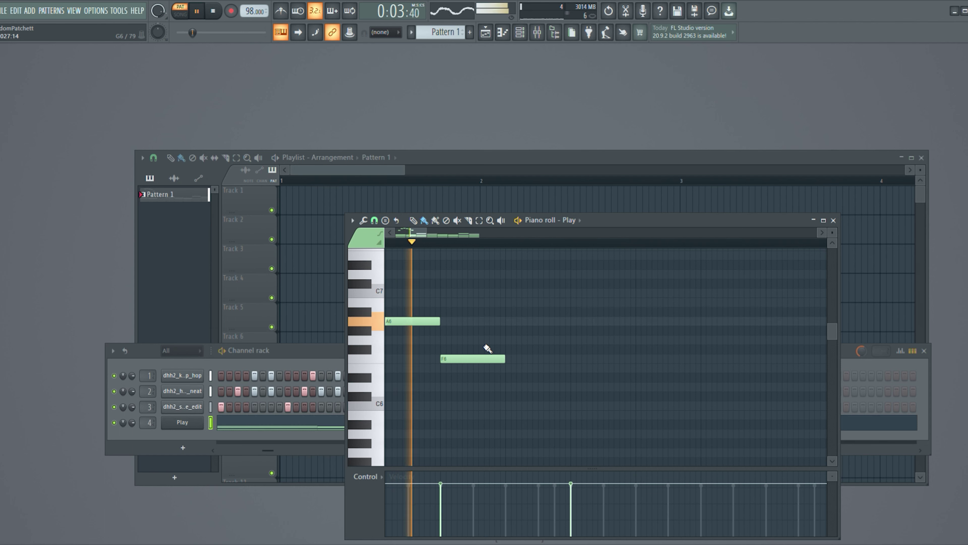
pyautogui.press('space')
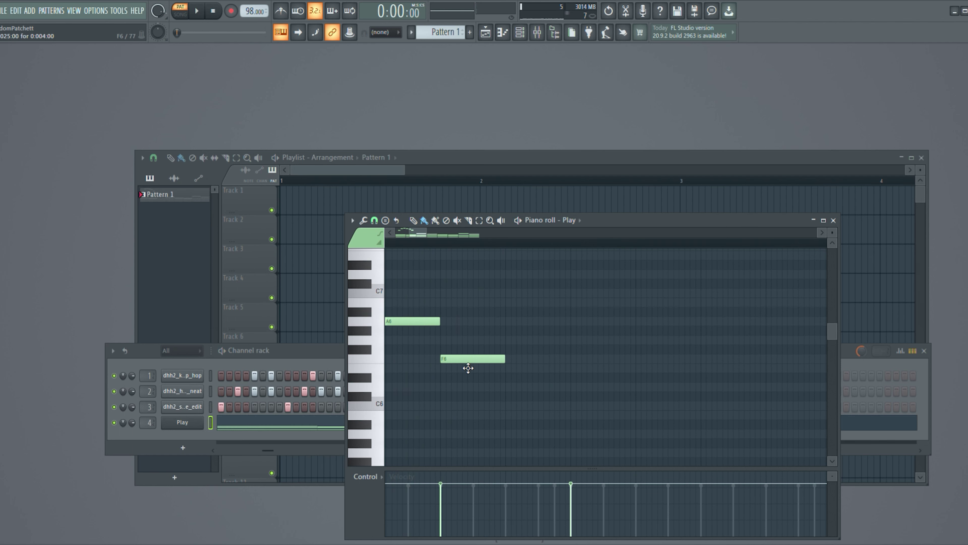
pyautogui.moveTo(470, 366); pyautogui.dragTo(469, 392)
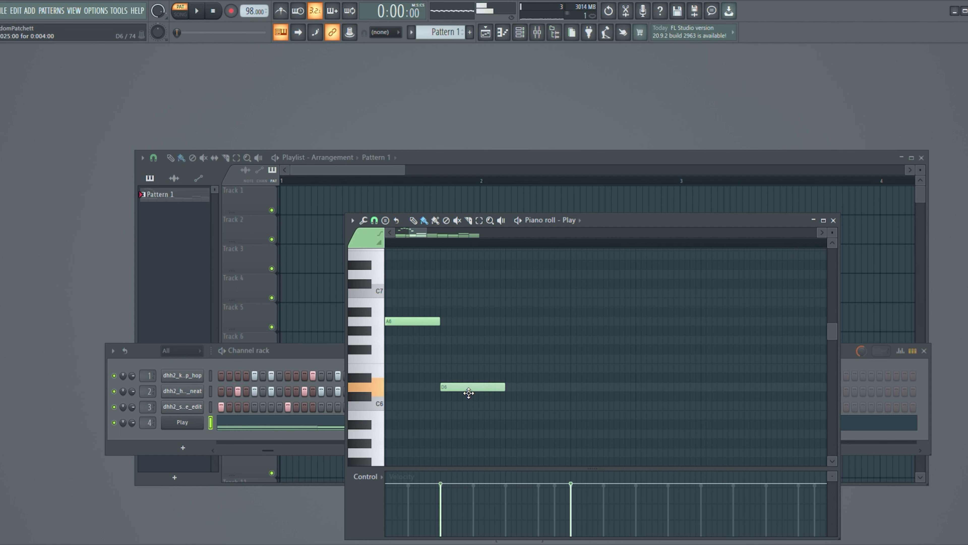
pyautogui.press('space')
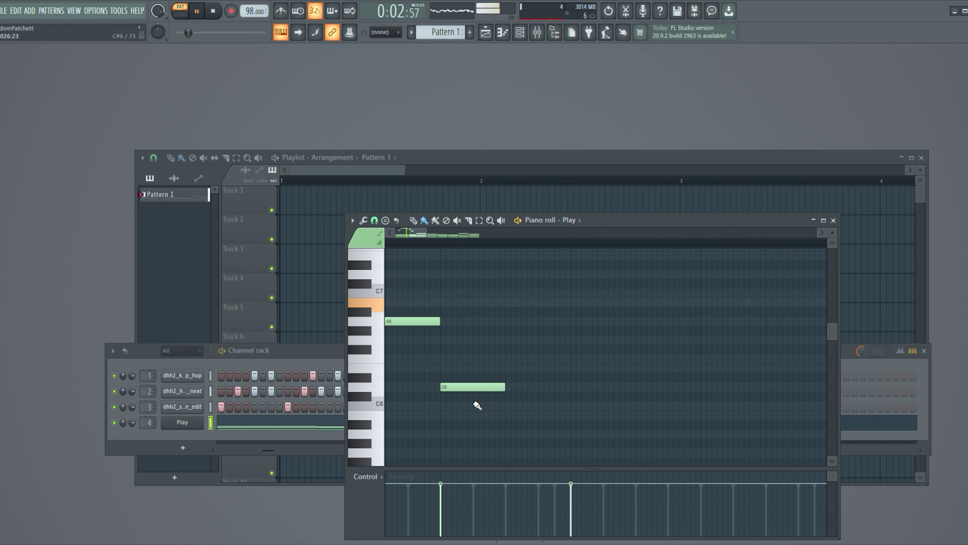
pyautogui.press('space')
pyautogui.click(484, 396)
pyautogui.rightClick(488, 397)
pyautogui.moveTo(481, 387); pyautogui.dragTo(479, 366)
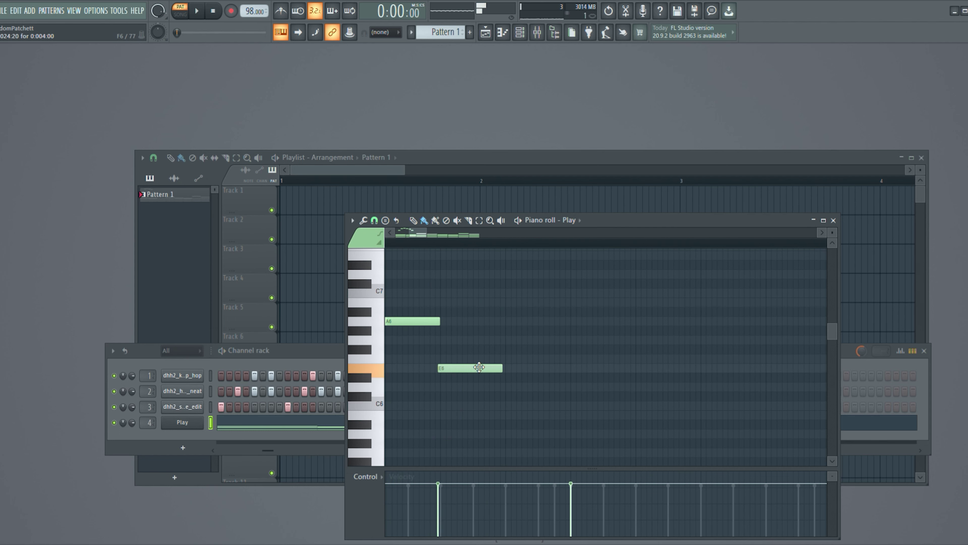
pyautogui.press('space')
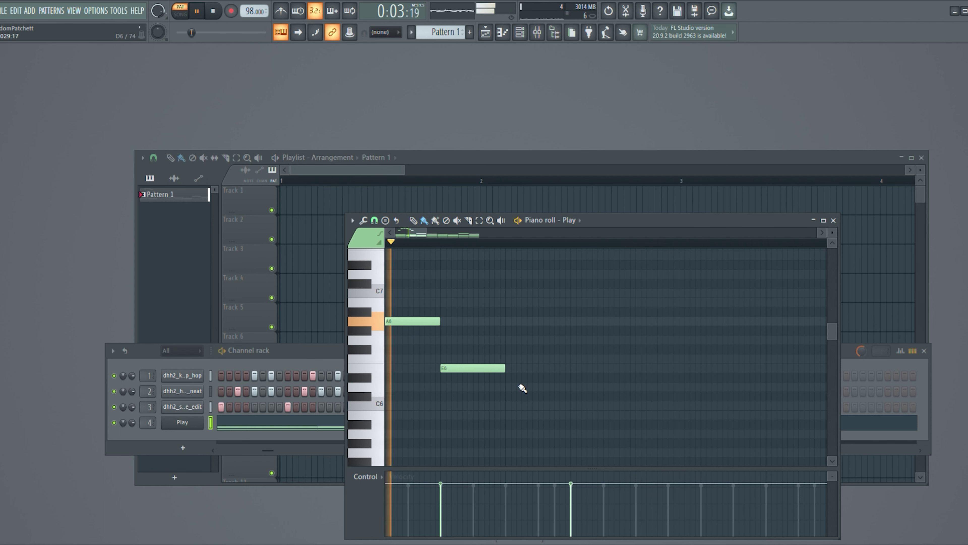
# Step: Add a four-step E6 to begin the second melody phrase, place it at step 37, and play it
pyautogui.click(574, 368)
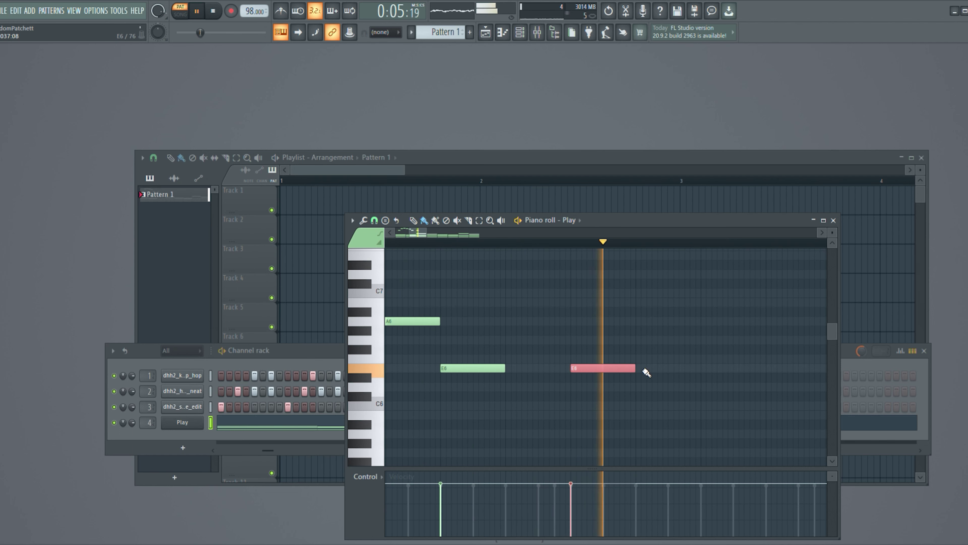
pyautogui.press('space')
pyautogui.moveTo(590, 368); pyautogui.dragTo(659, 376)
pyautogui.press('space')
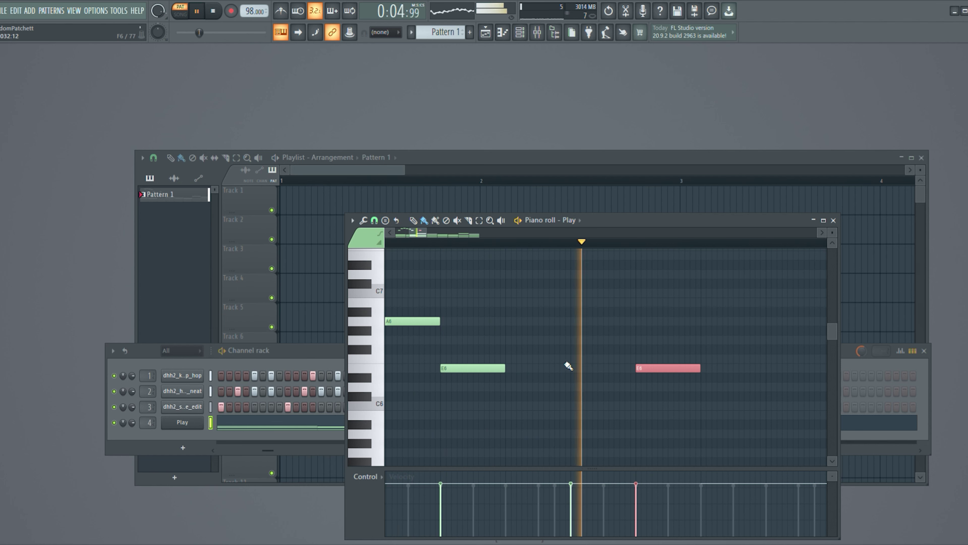
pyautogui.press('space')
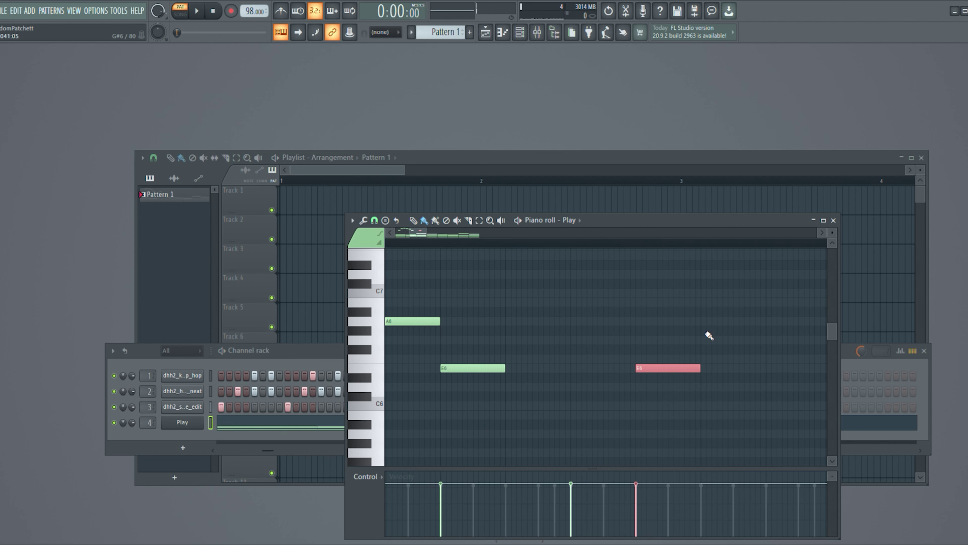
# Step: Continue the second phrase with successive four-step B6, C7 and E7 notes directly after its E6
pyautogui.click(707, 305)
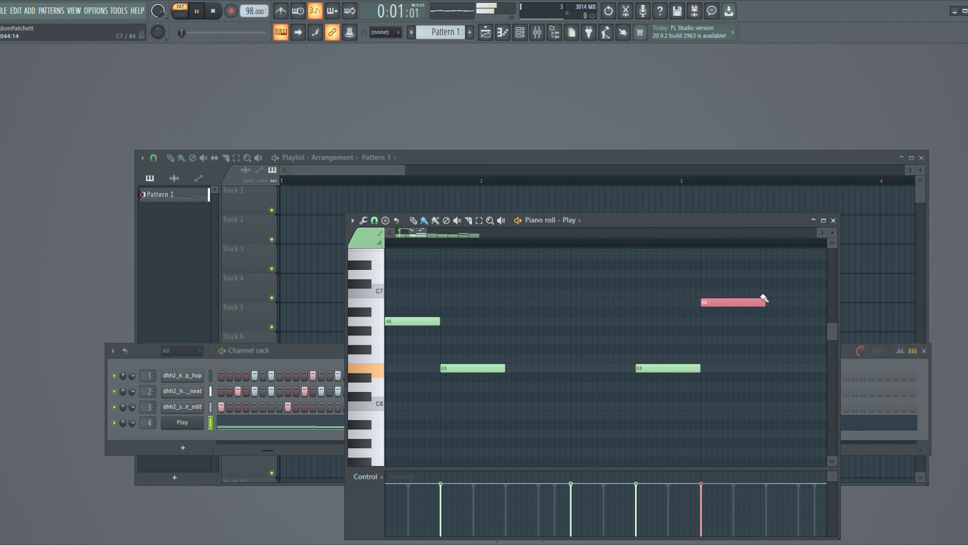
pyautogui.click(773, 293)
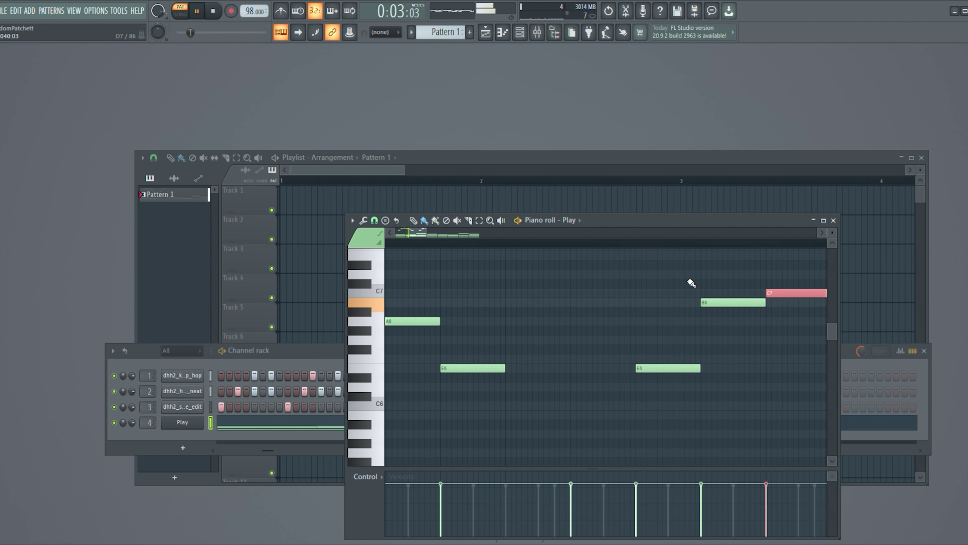
pyautogui.moveTo(415, 234); pyautogui.dragTo(433, 238)
pyautogui.press('space')
pyautogui.click(405, 274)
pyautogui.moveTo(425, 278); pyautogui.dragTo(425, 235)
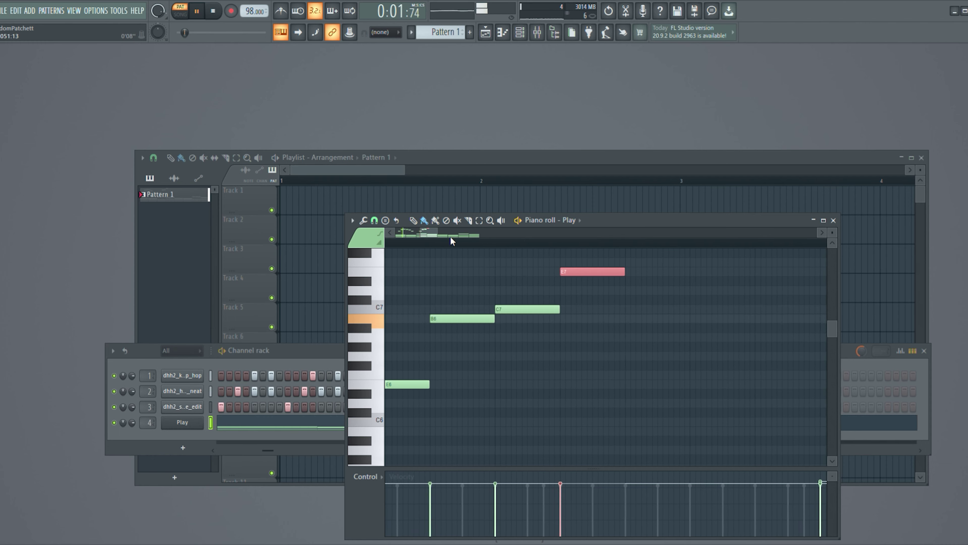
# Step: Finish the second phrase with descending four-step D7, C7 and B6 notes, and play it
pyautogui.click(629, 291)
pyautogui.moveTo(638, 301); pyautogui.dragTo(643, 301)
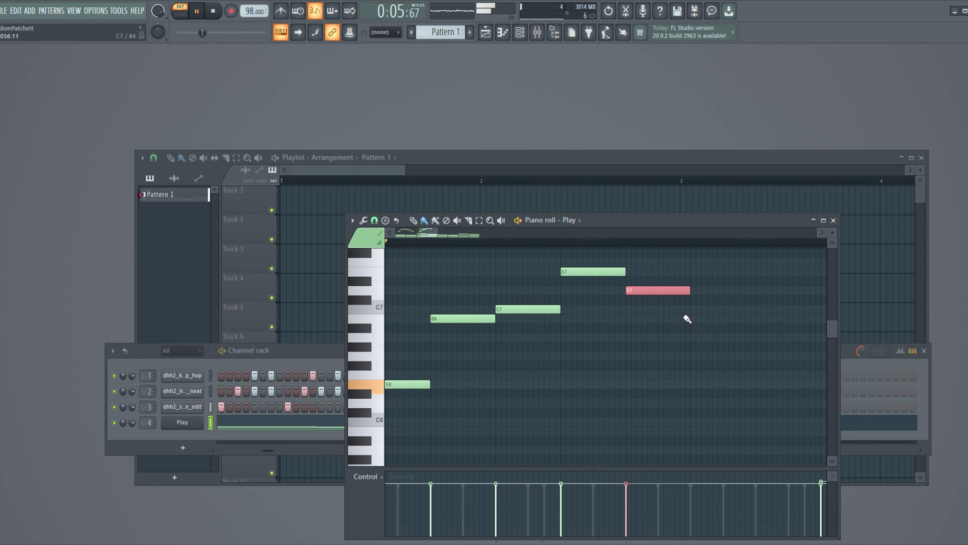
pyautogui.click(693, 310)
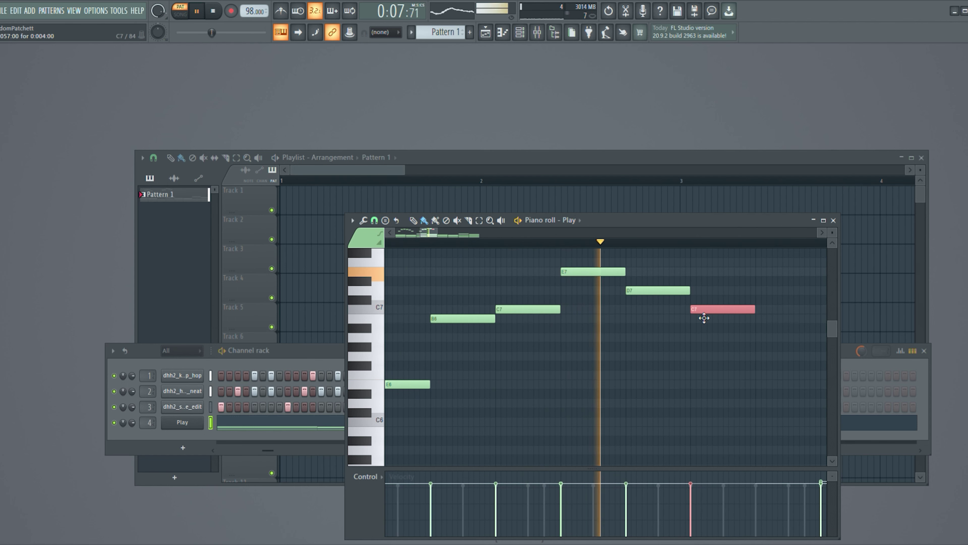
pyautogui.press('space')
pyautogui.click(768, 331)
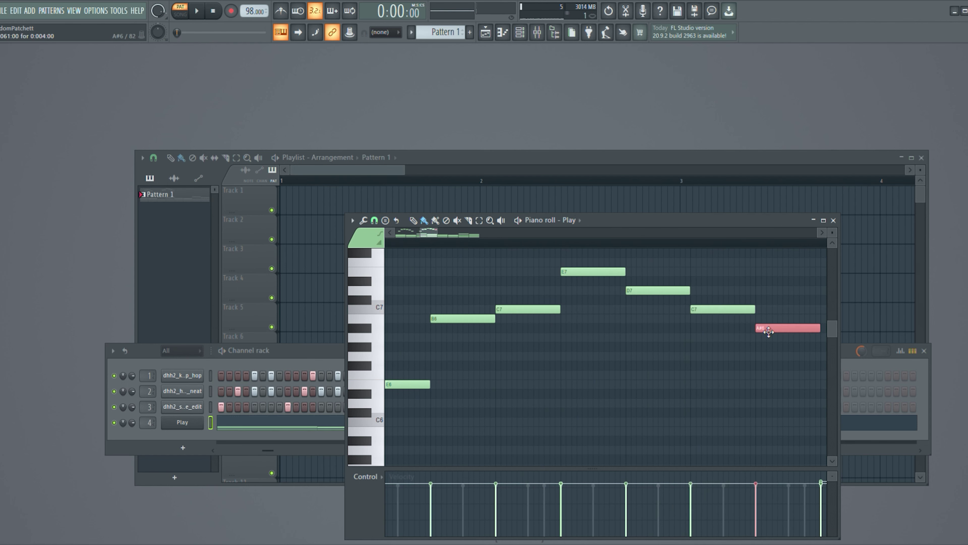
pyautogui.moveTo(769, 332); pyautogui.dragTo(776, 323)
pyautogui.scroll(-5, 584, 381)
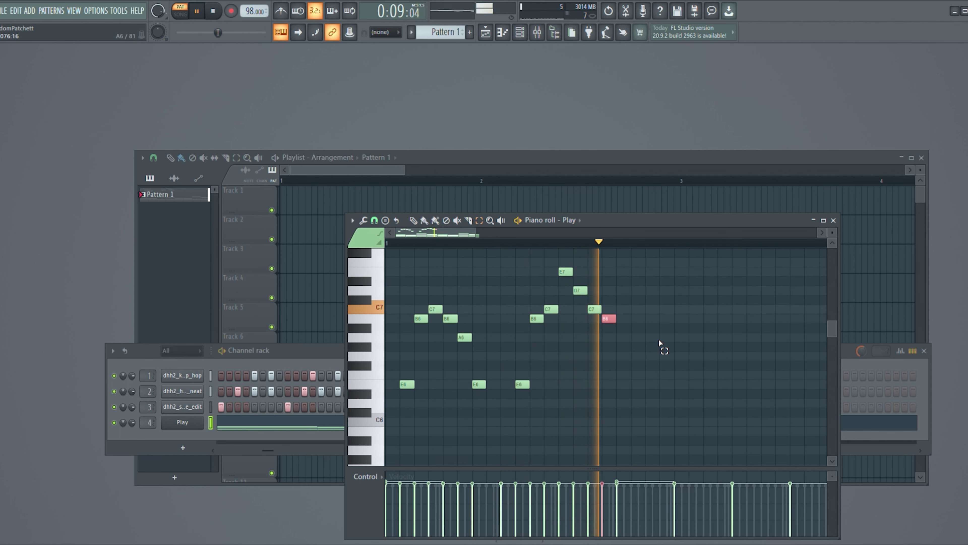
pyautogui.press('space')
# Step: Duplicate all the melody notes and place the copy from step 69 in the pattern's second half, play it, and deselect the notes
pyautogui.moveTo(645, 259); pyautogui.dragTo(372, 448)
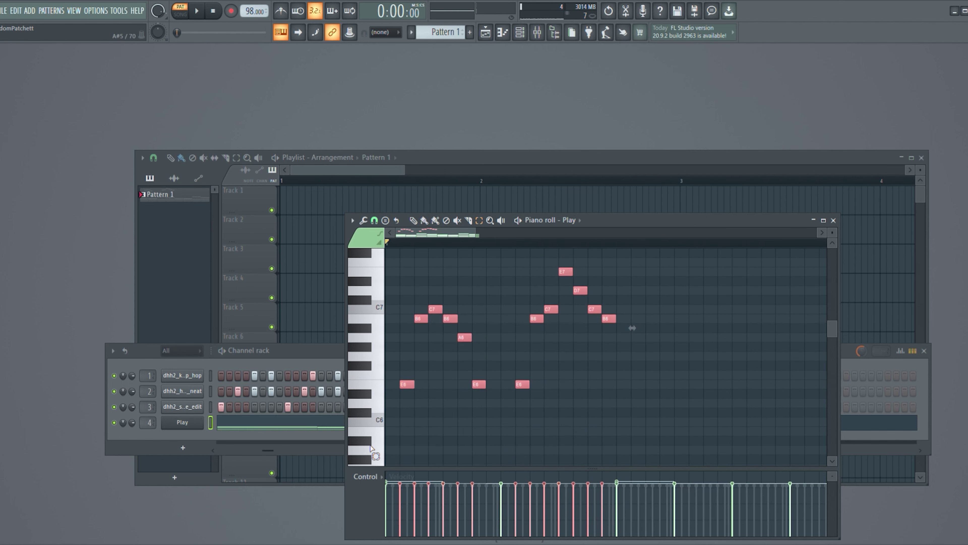
pyautogui.hotkey('ctrl', 'v')
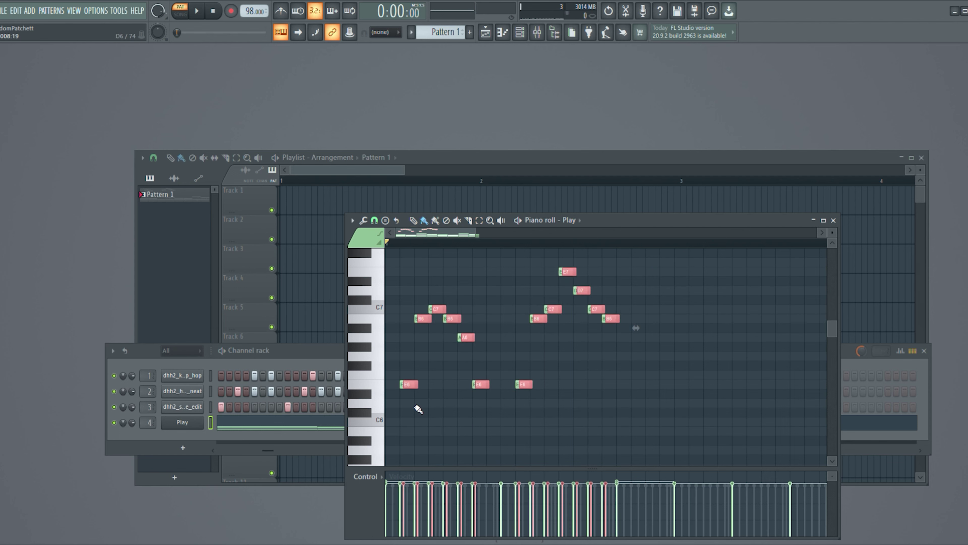
pyautogui.moveTo(417, 393)
pyautogui.mouseDown()
pyautogui.moveTo(661, 396)
pyautogui.moveTo(603, 394)
pyautogui.moveTo(599, 384)
pyautogui.moveTo(598, 396)
pyautogui.mouseUp()
pyautogui.scroll(4, 663, 410)
pyautogui.scroll(1, 667, 416)
pyautogui.press('space')
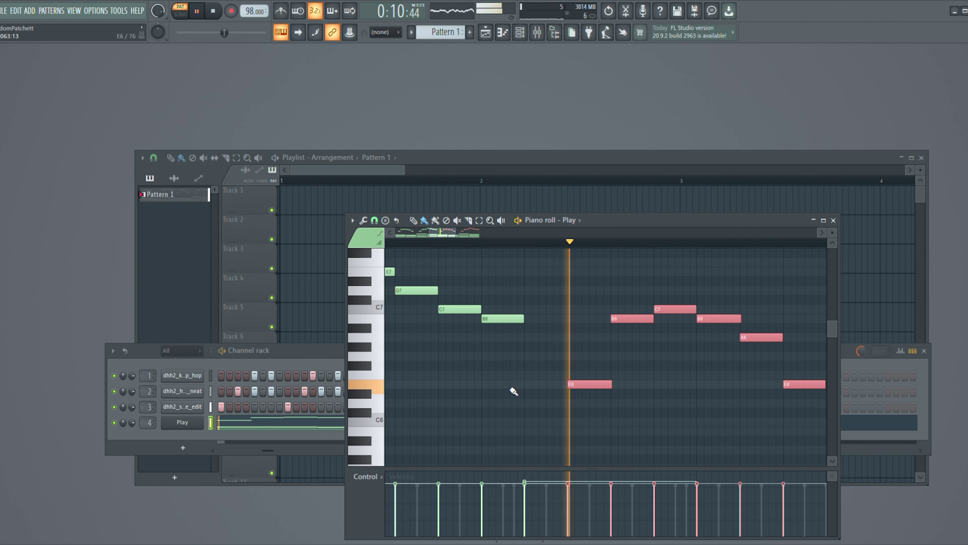
pyautogui.moveTo(441, 235); pyautogui.dragTo(472, 234)
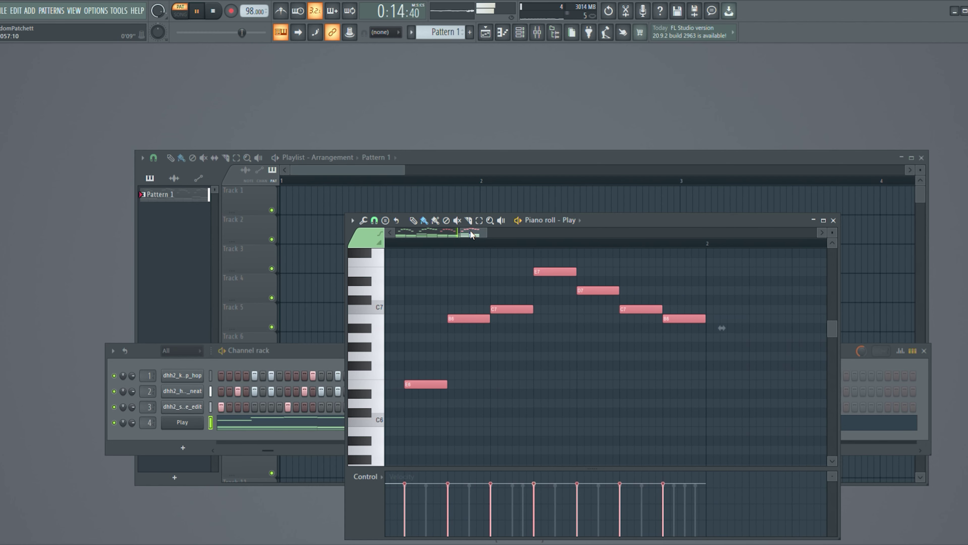
pyautogui.click(465, 335)
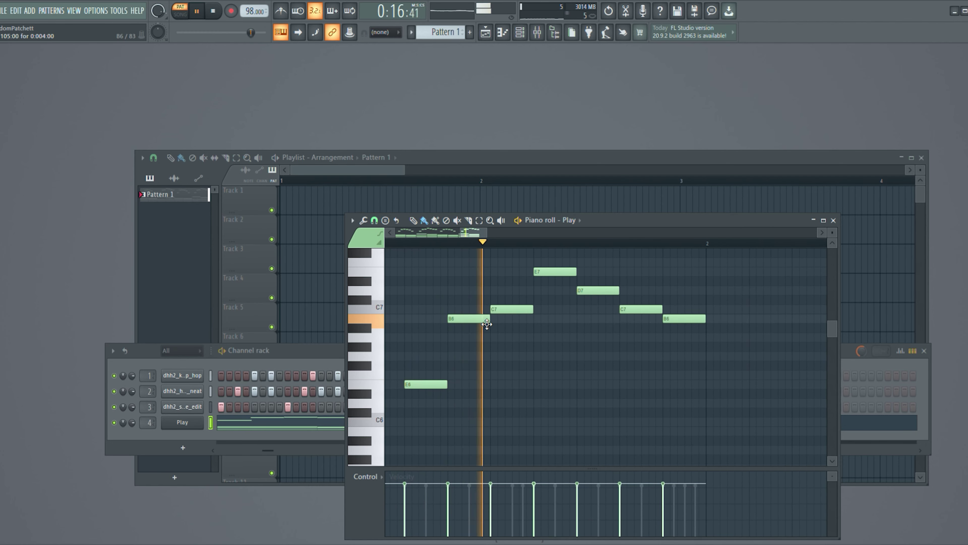
# Step: In the copied melody's final phrase, raise E7 to A7 and D7 to F7
pyautogui.press('space')
pyautogui.moveTo(558, 278); pyautogui.dragTo(559, 269)
pyautogui.scroll(3, 580, 366)
pyautogui.moveTo(573, 349); pyautogui.dragTo(573, 310)
pyautogui.moveTo(608, 375); pyautogui.dragTo(609, 346)
# Step: Raise the final phrase's second C7 to E7 and play the whole melody
pyautogui.click(646, 387)
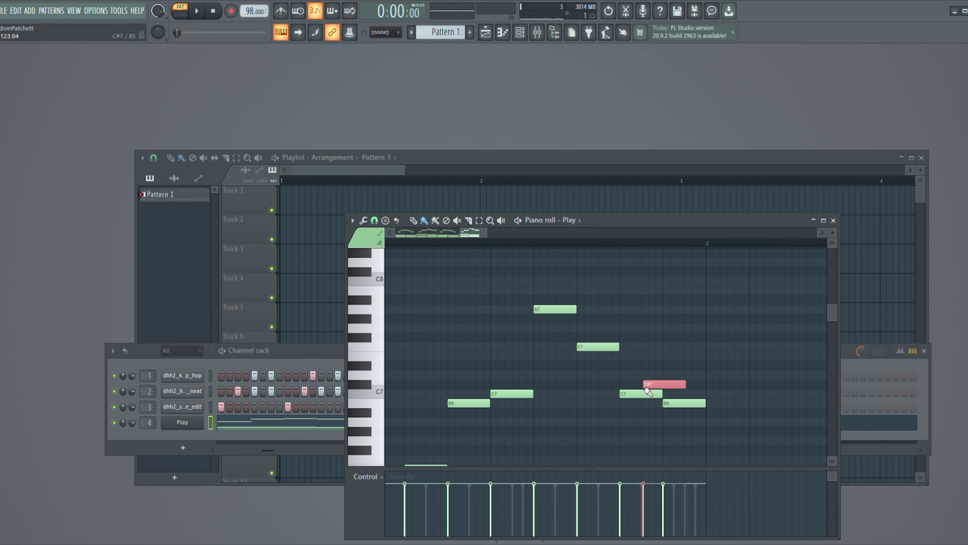
pyautogui.rightClick(653, 387)
pyautogui.moveTo(647, 400); pyautogui.dragTo(647, 359)
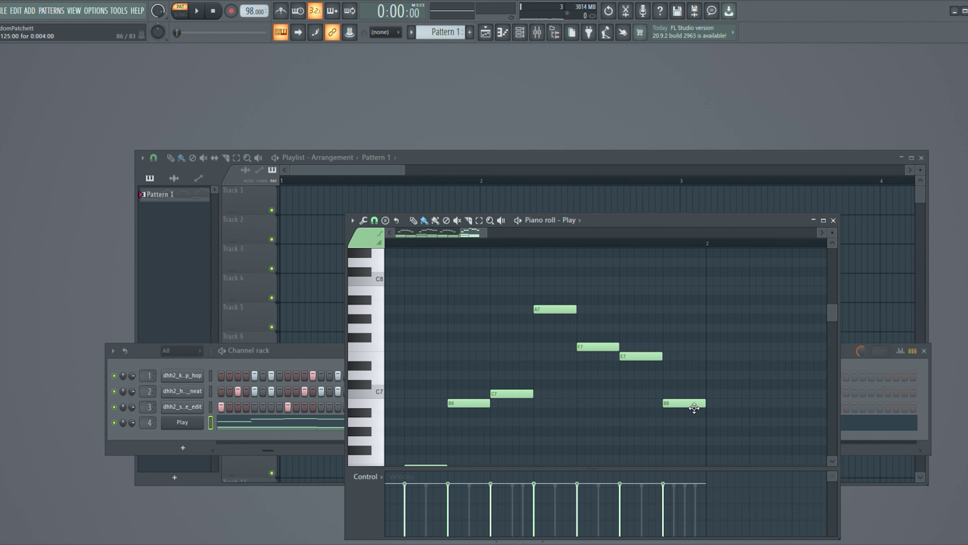
pyautogui.scroll(-5, 573, 409)
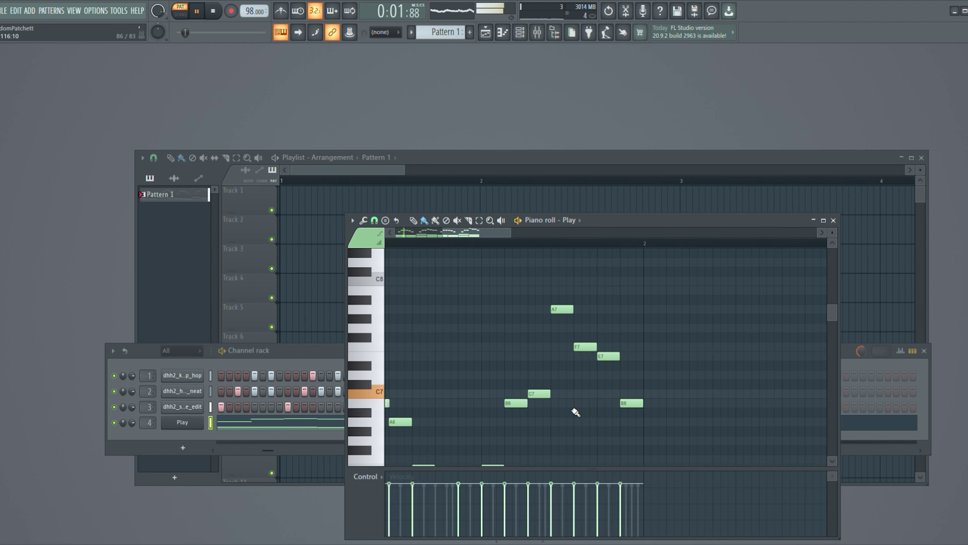
pyautogui.moveTo(498, 238); pyautogui.dragTo(384, 243)
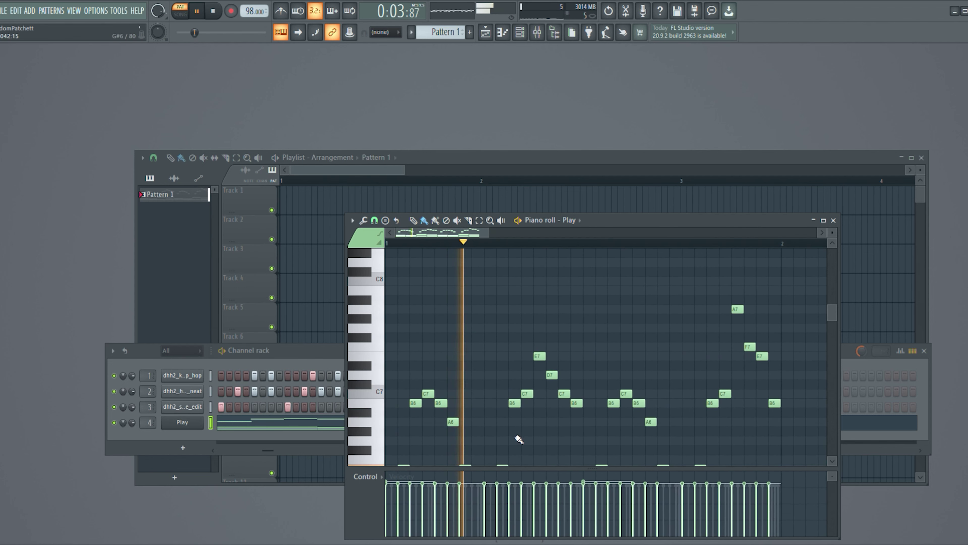
# Step: Listen through the full melody together with the chords and drums, and close the piano roll
pyautogui.scroll(-4, 500, 427)
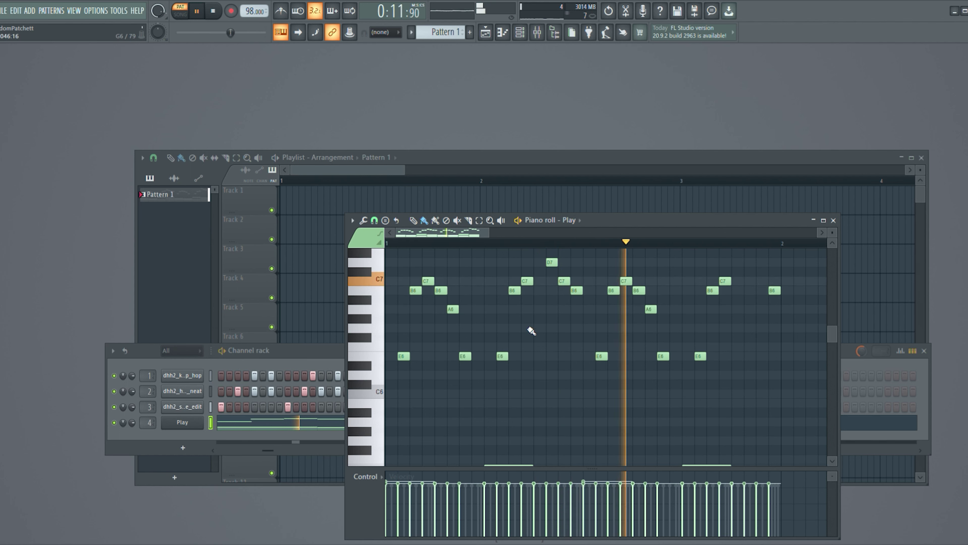
pyautogui.scroll(2, 597, 341)
pyautogui.scroll(3, 597, 341)
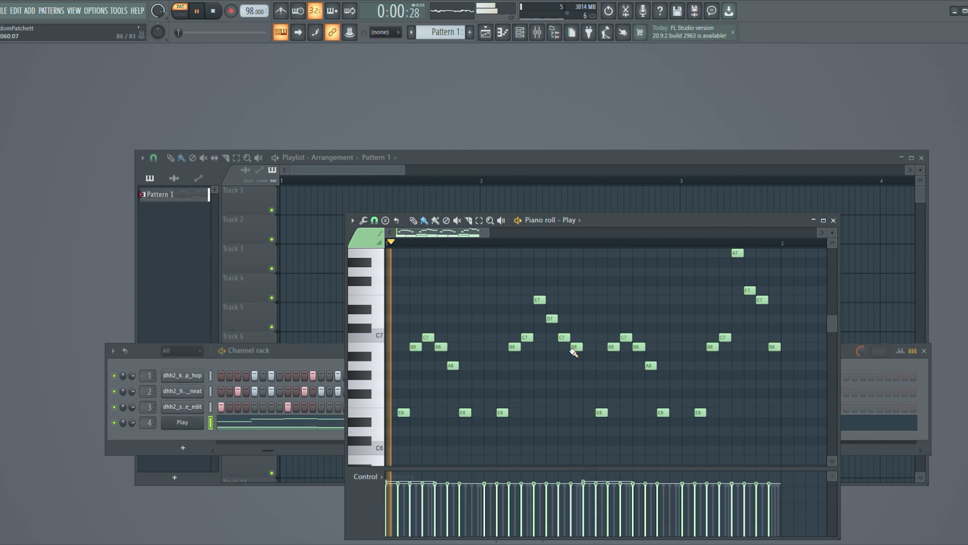
pyautogui.click(833, 220)
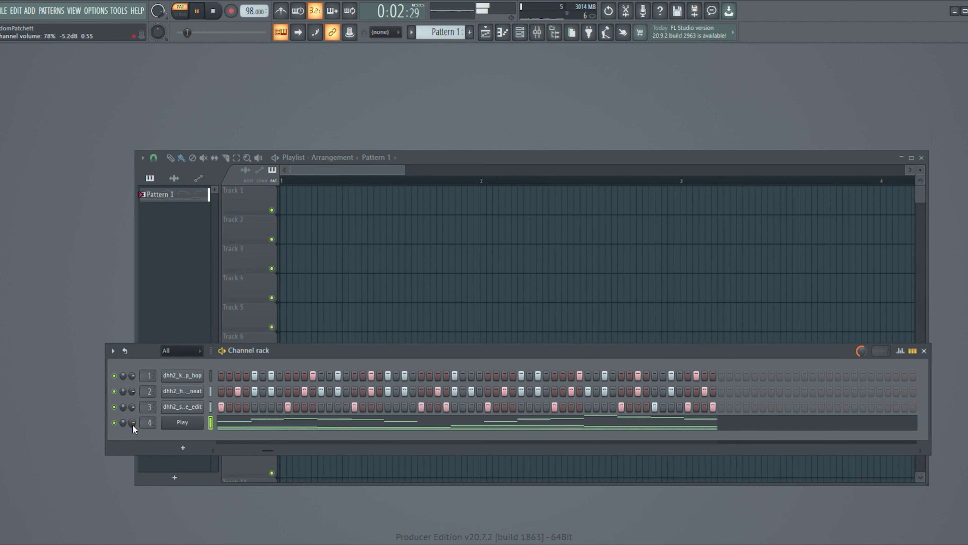
# Step: Add a second Play channel on mixer track 5, loaded with the Hollywood Strings Diamond legato patch Full STR + 1st Vln Leg DIV A
pyautogui.moveTo(49, 341); pyautogui.dragTo(182, 450)
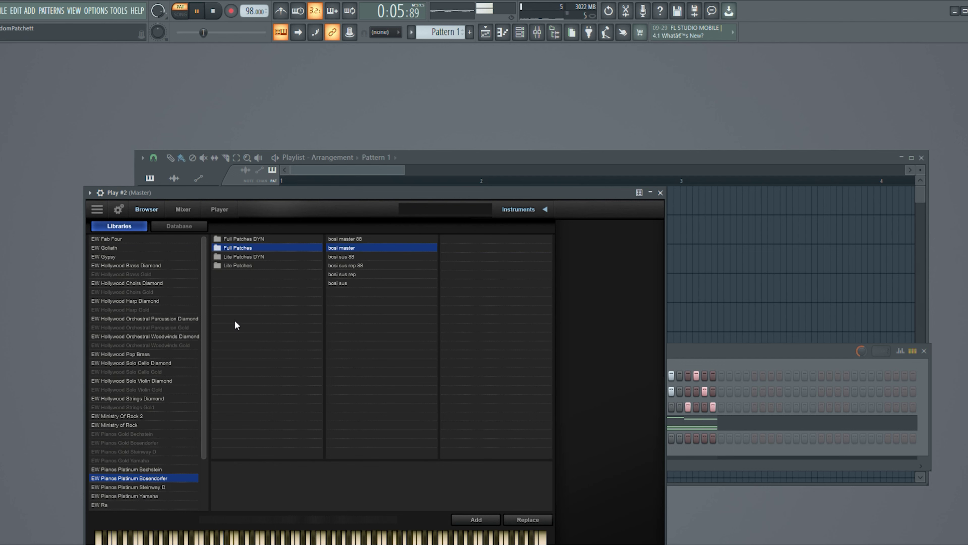
pyautogui.click(157, 398)
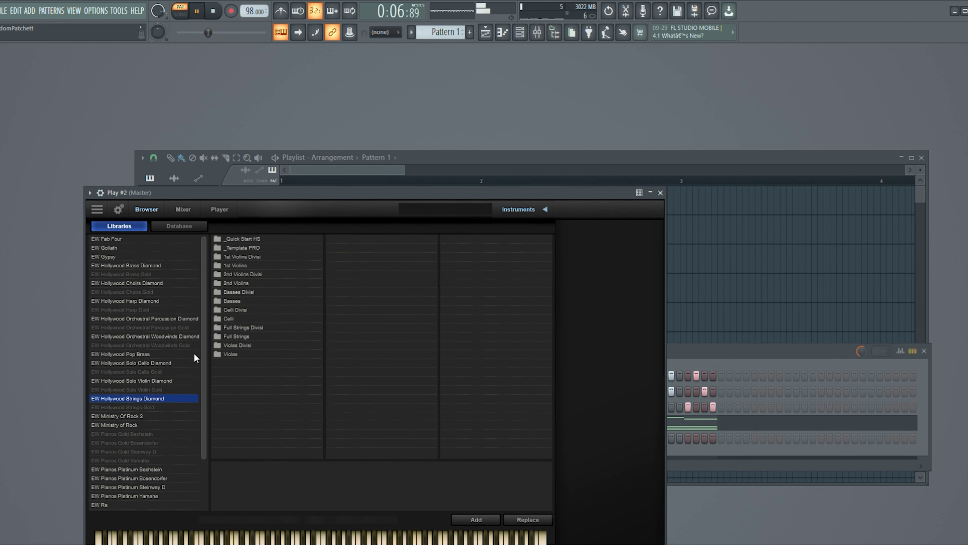
pyautogui.click(242, 336)
pyautogui.click(242, 327)
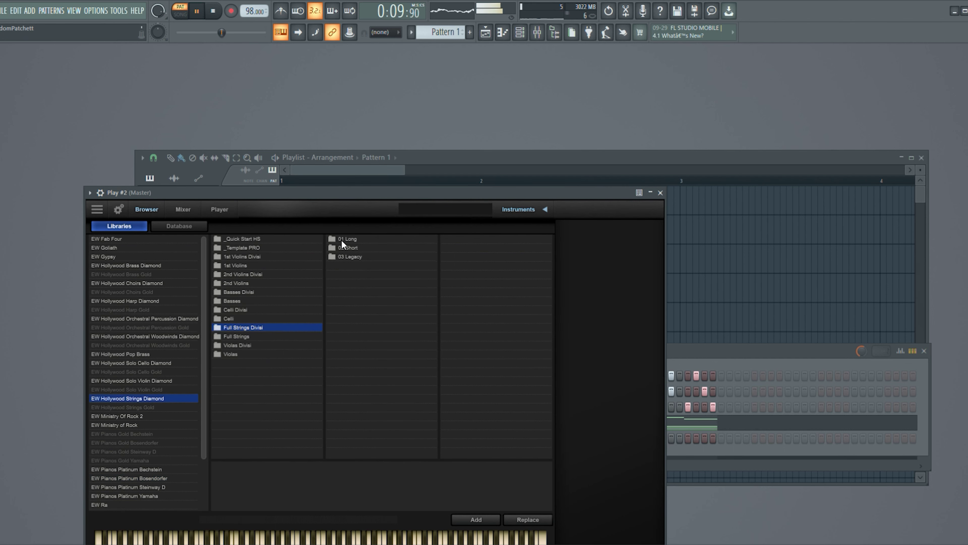
pyautogui.click(348, 256)
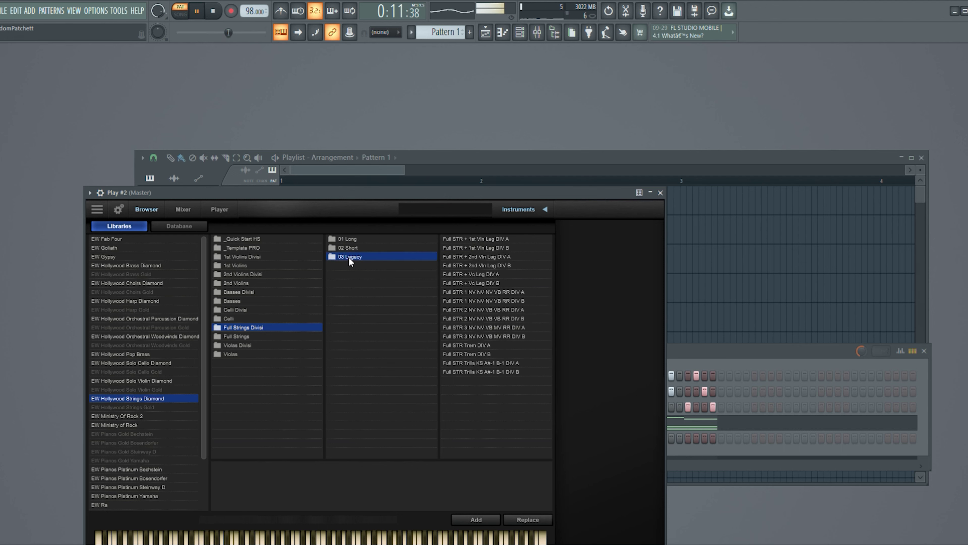
pyautogui.click(470, 238)
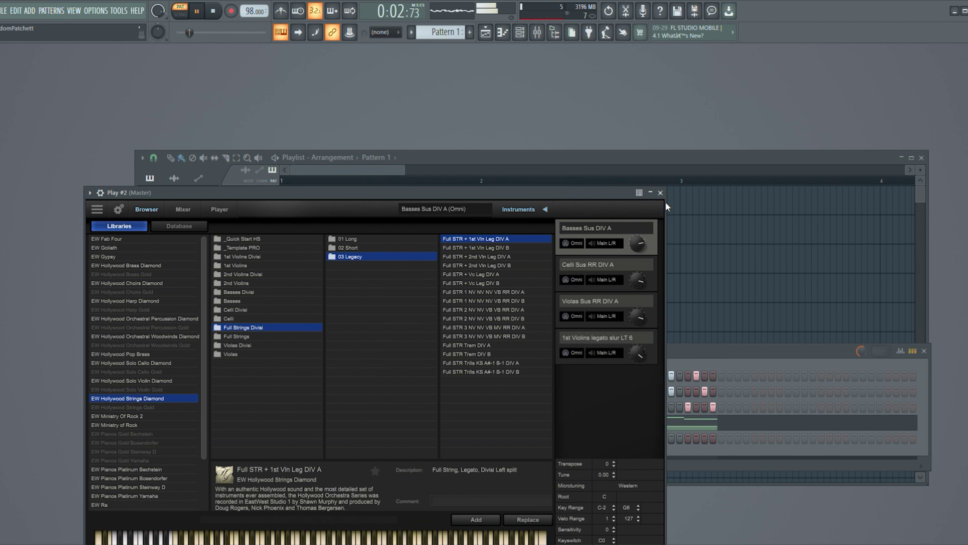
pyautogui.click(667, 193)
pyautogui.moveTo(152, 431); pyautogui.dragTo(148, 451)
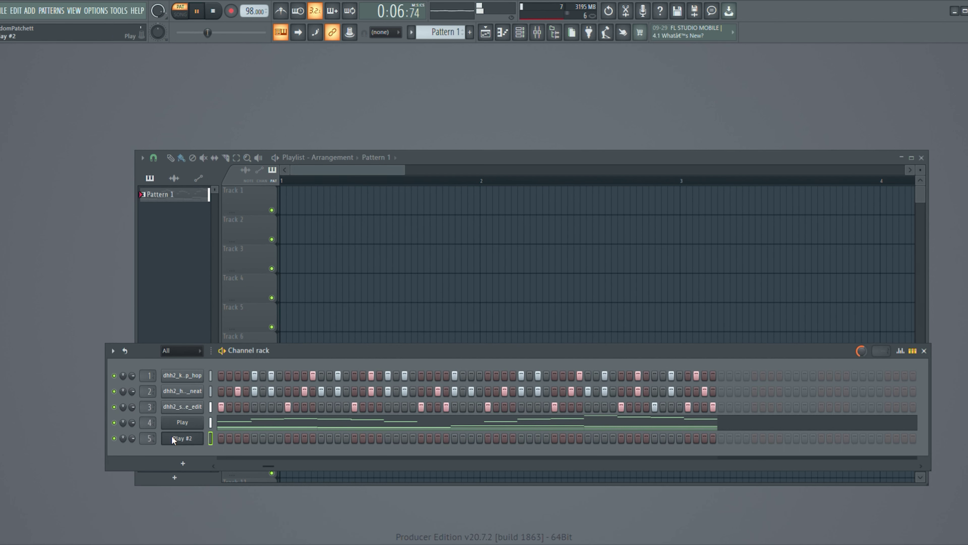
pyautogui.press('F7')
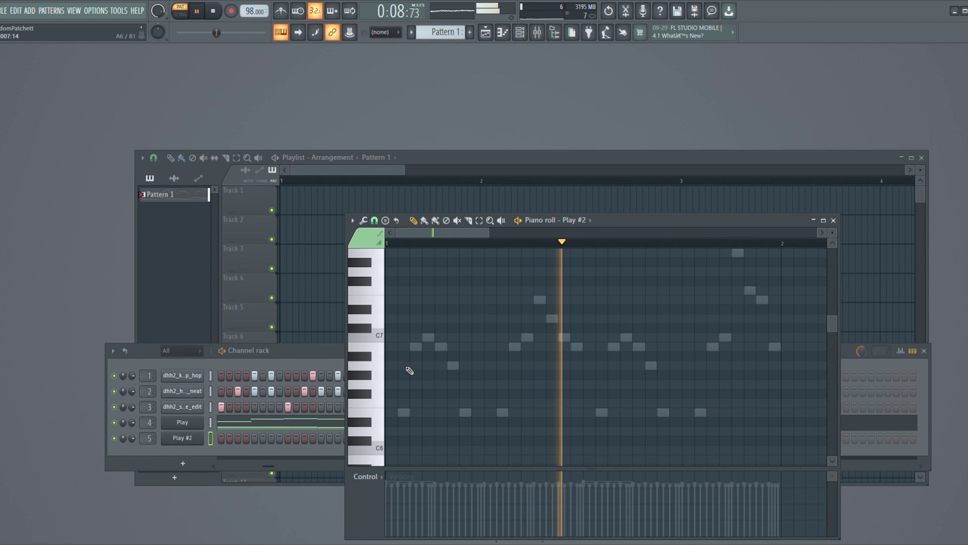
pyautogui.press('space')
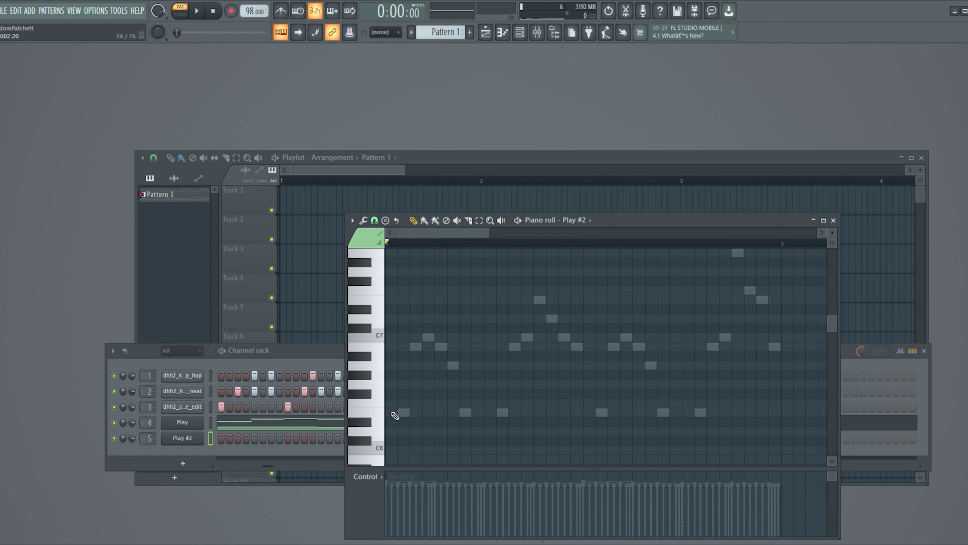
pyautogui.click(389, 414)
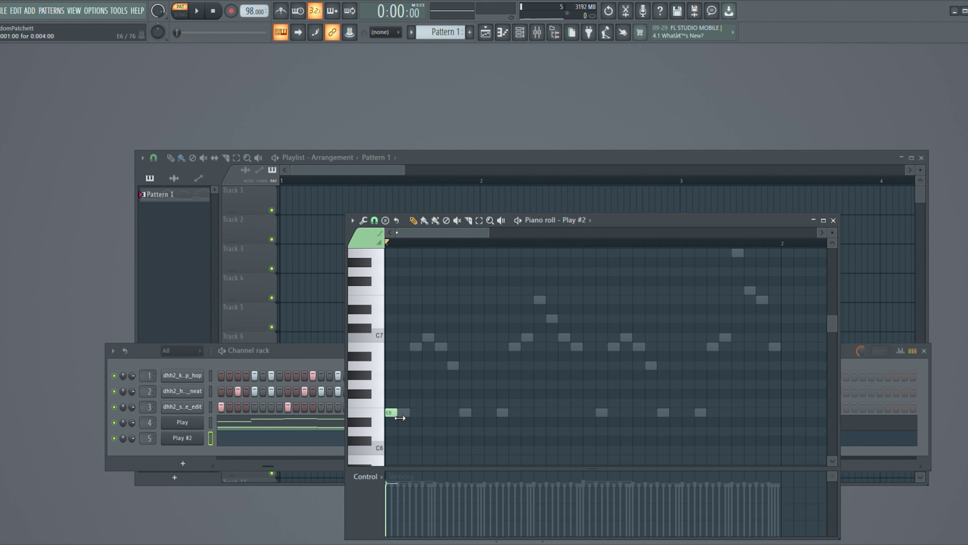
pyautogui.rightClick(399, 417)
# Step: Copy all the piano chord notes from the Play channel into Play #2's piano roll and play the pattern
pyautogui.click(185, 427)
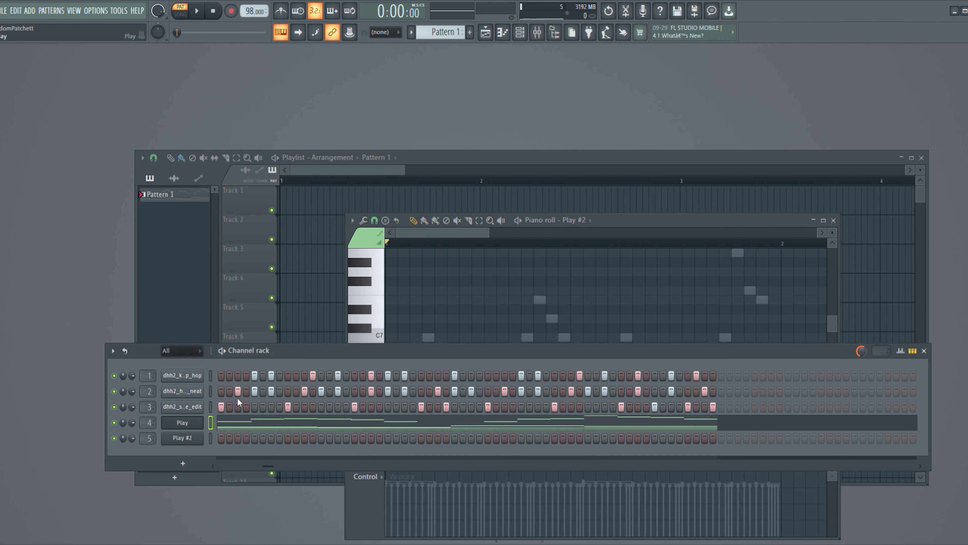
pyautogui.click(253, 421)
pyautogui.scroll(-8, 478, 387)
pyautogui.scroll(-1, 472, 383)
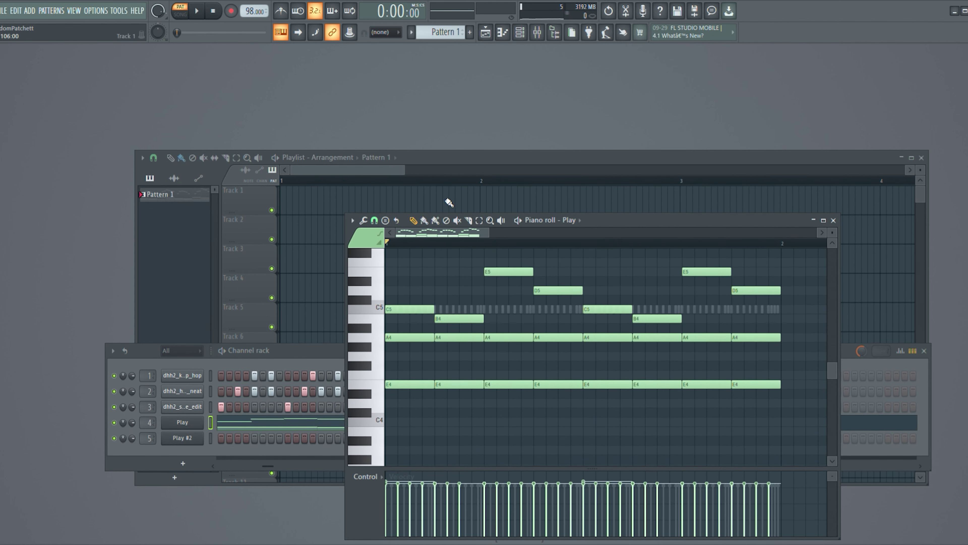
pyautogui.moveTo(389, 261); pyautogui.dragTo(767, 443)
pyautogui.click(176, 443)
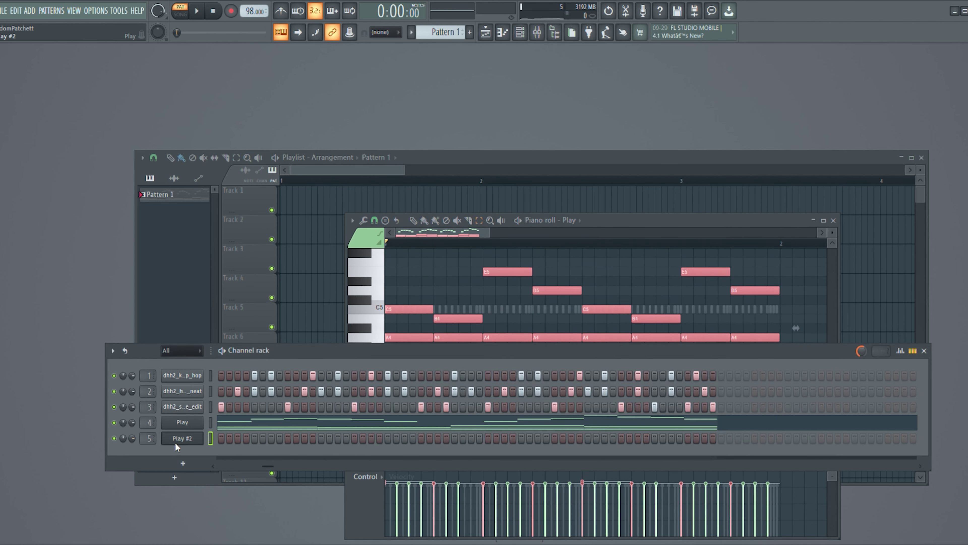
pyautogui.click(236, 392)
pyautogui.hotkey('ctrl', 'v')
pyautogui.press('space')
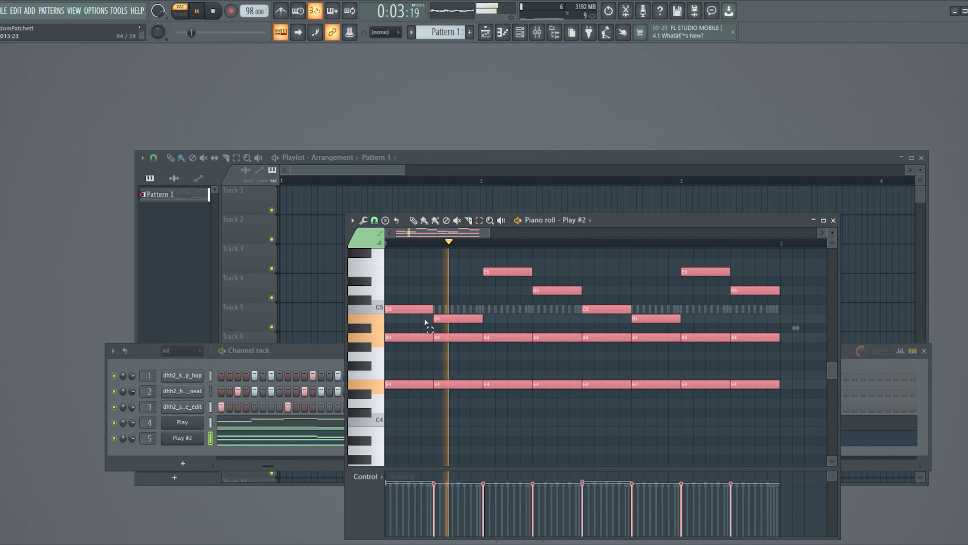
# Step: Try the copied string chords one octave higher, undo the transposition, and play the pattern again
pyautogui.press('space')
pyautogui.hotkey('ctrl', 'Up')
pyautogui.press('space')
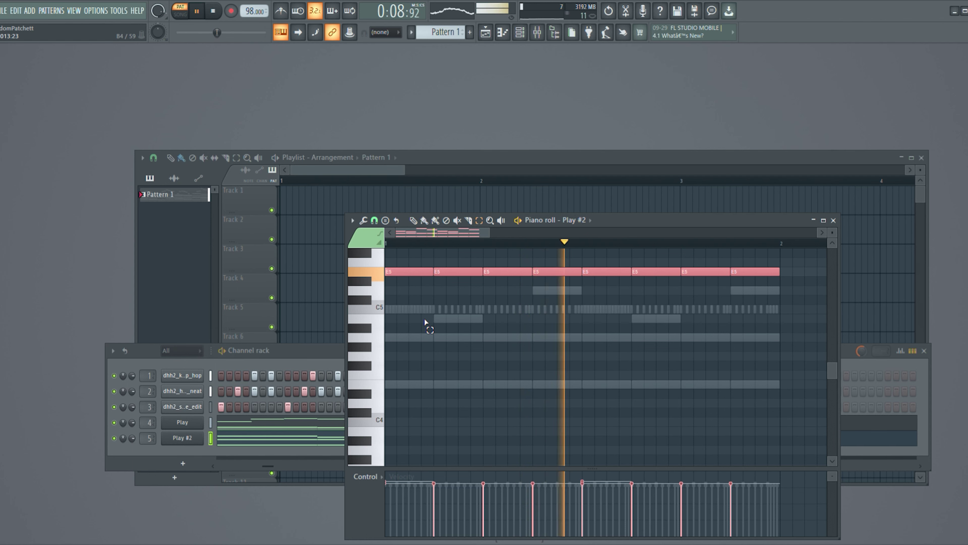
pyautogui.hotkey('ctrl', 'z')
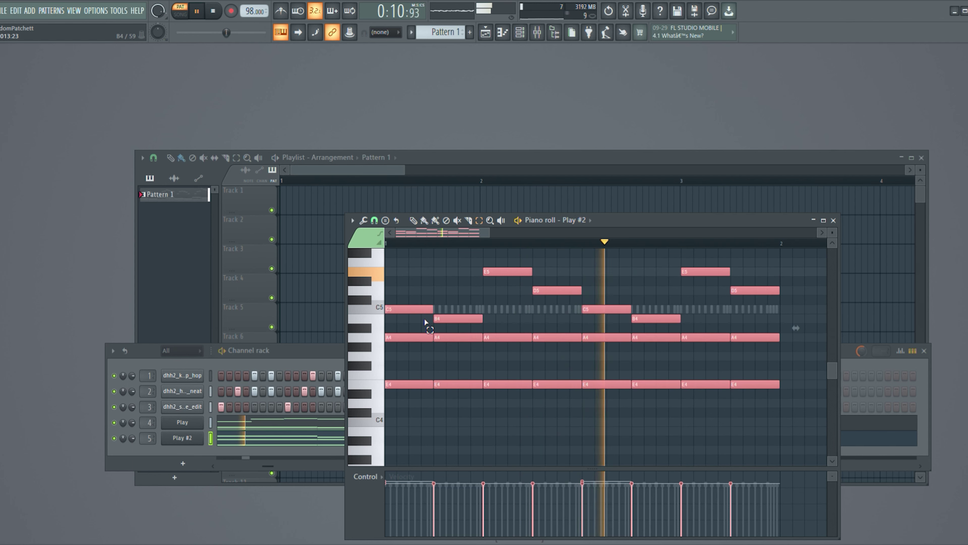
pyautogui.press('space')
pyautogui.press('space')
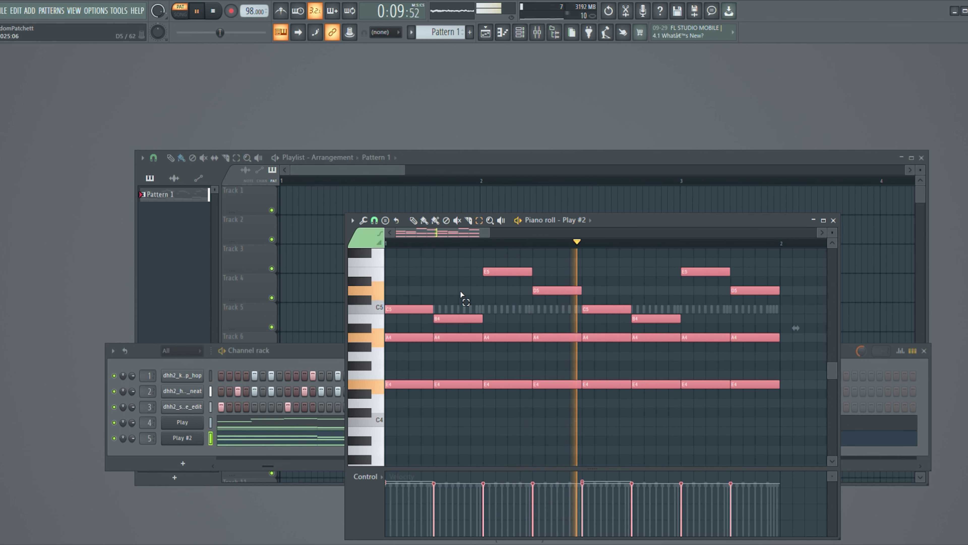
# Step: Close the strings' piano roll and add a third Play channel routed to mixer track 6
pyautogui.click(833, 221)
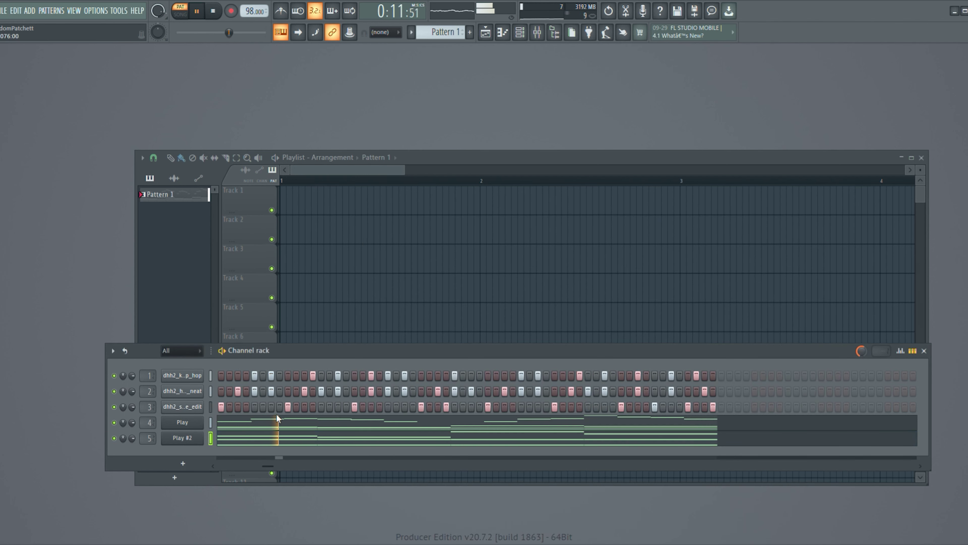
pyautogui.moveTo(48, 338); pyautogui.dragTo(174, 450)
pyautogui.moveTo(165, 94); pyautogui.dragTo(419, 94)
pyautogui.moveTo(155, 459); pyautogui.dragTo(155, 445)
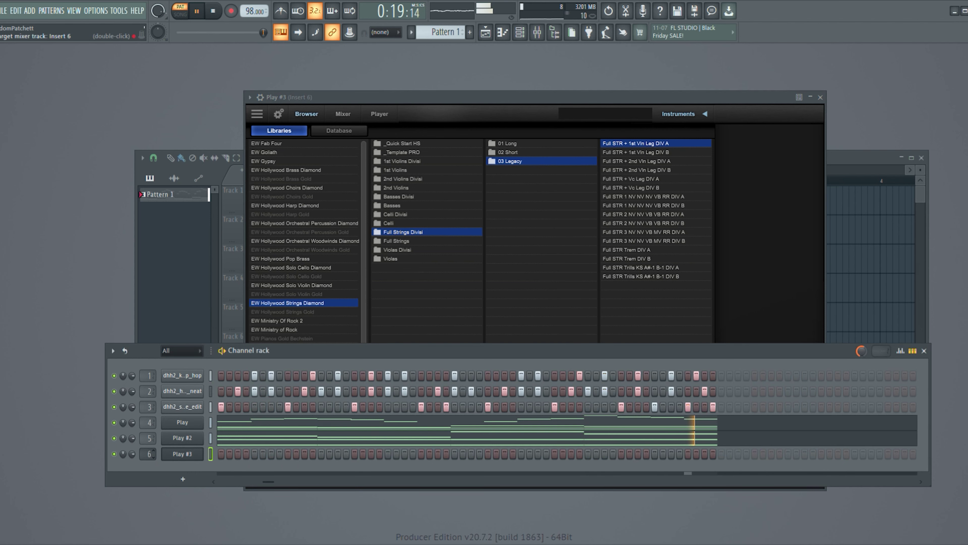
# Step: Load the Fender 5 Str Master bass from EW Ministry of Rock into Play #3
pyautogui.click(285, 303)
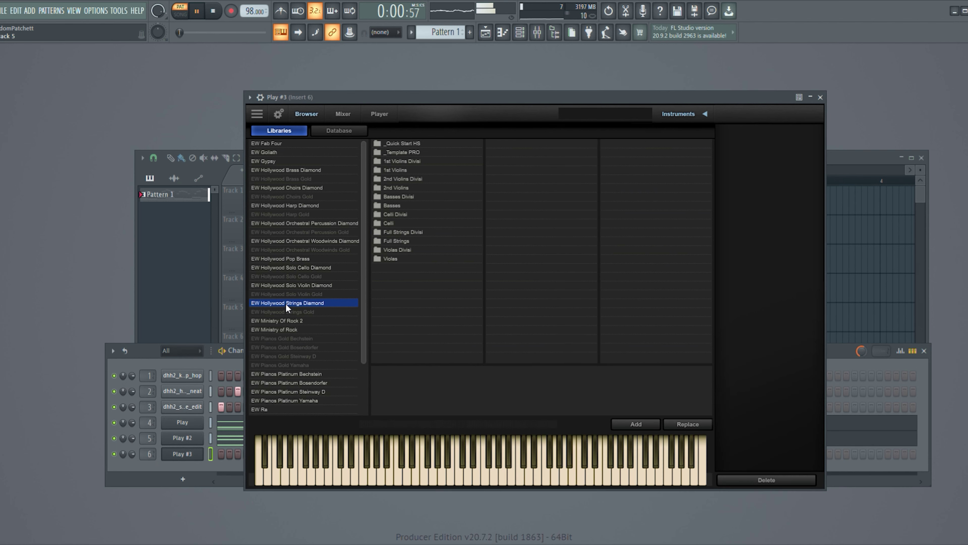
pyautogui.click(282, 329)
pyautogui.click(426, 143)
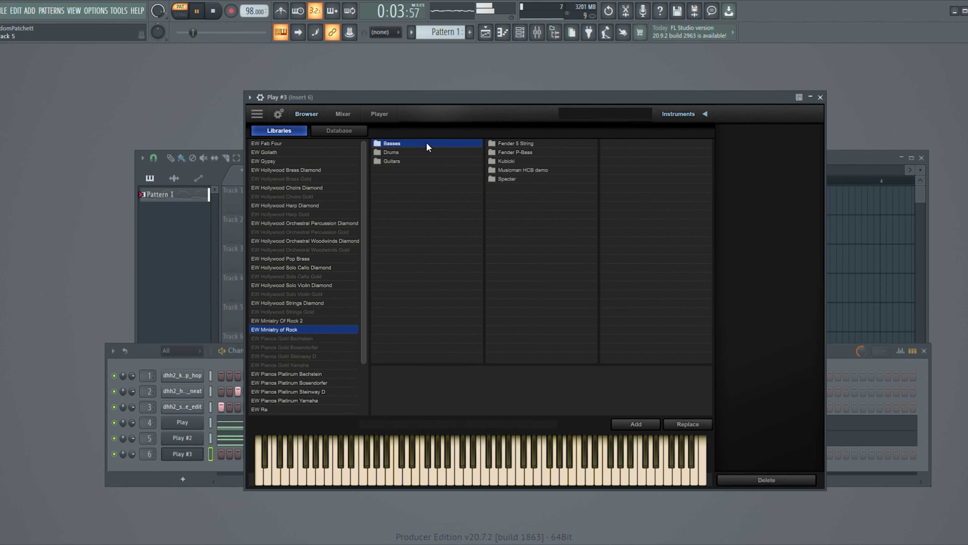
pyautogui.click(504, 144)
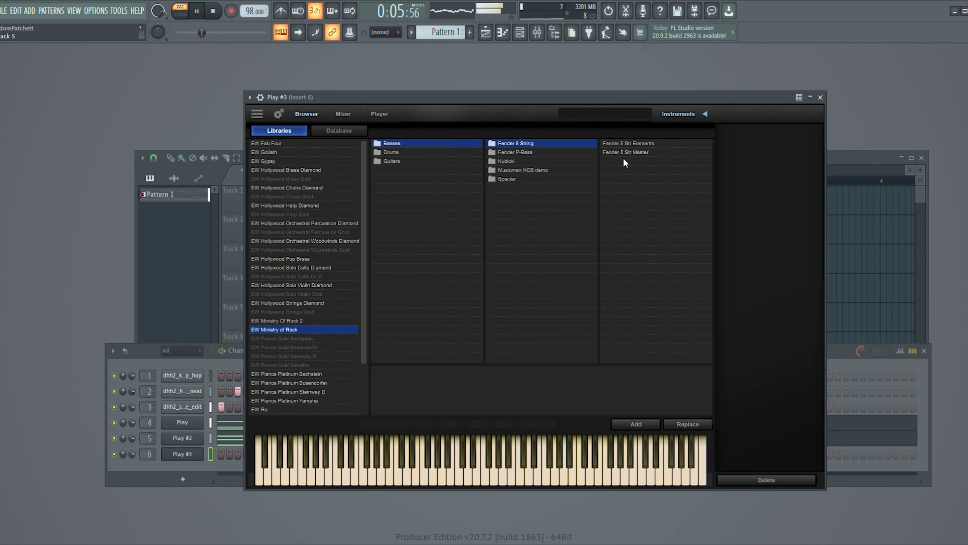
pyautogui.doubleClick(633, 152)
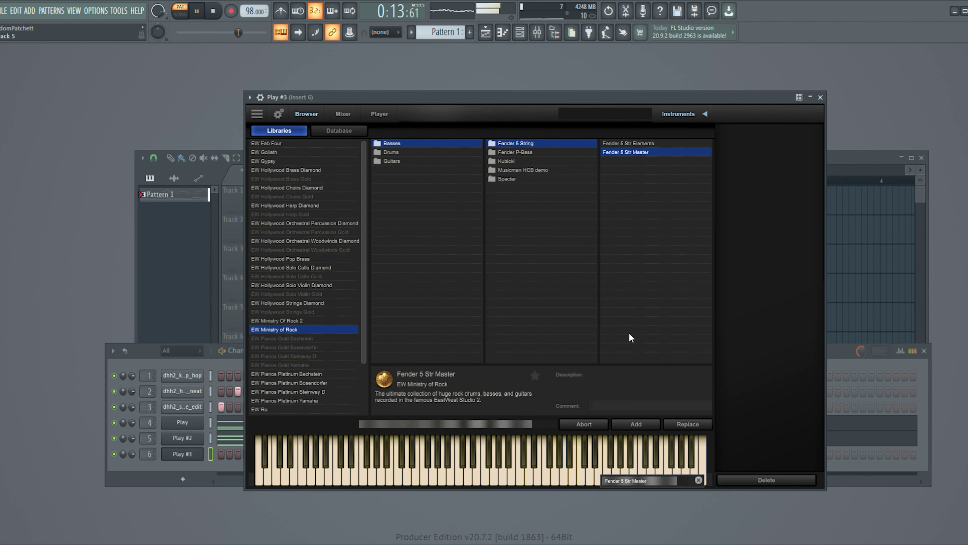
# Step: Copy all the high melody notes from the Play channel into Play #3's piano roll
pyautogui.click(127, 472)
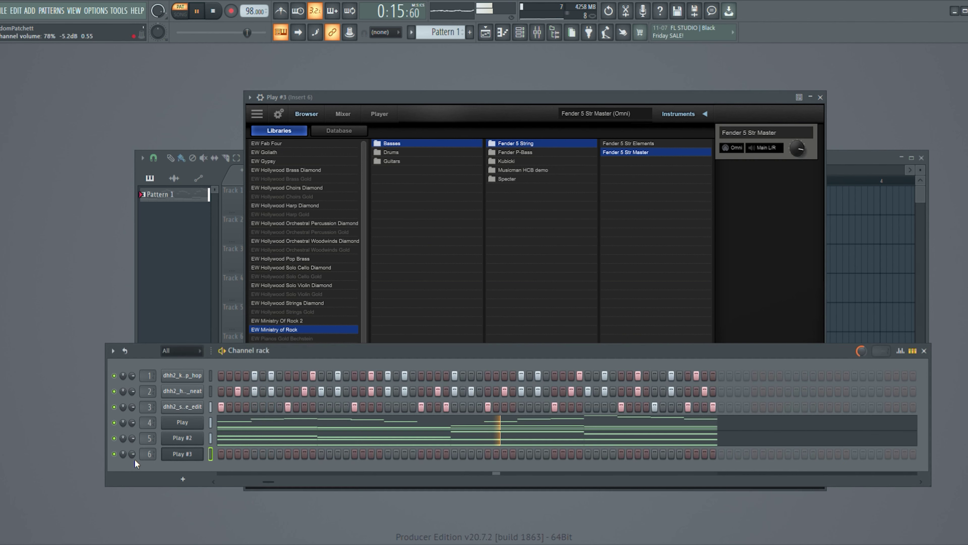
pyautogui.press('F7')
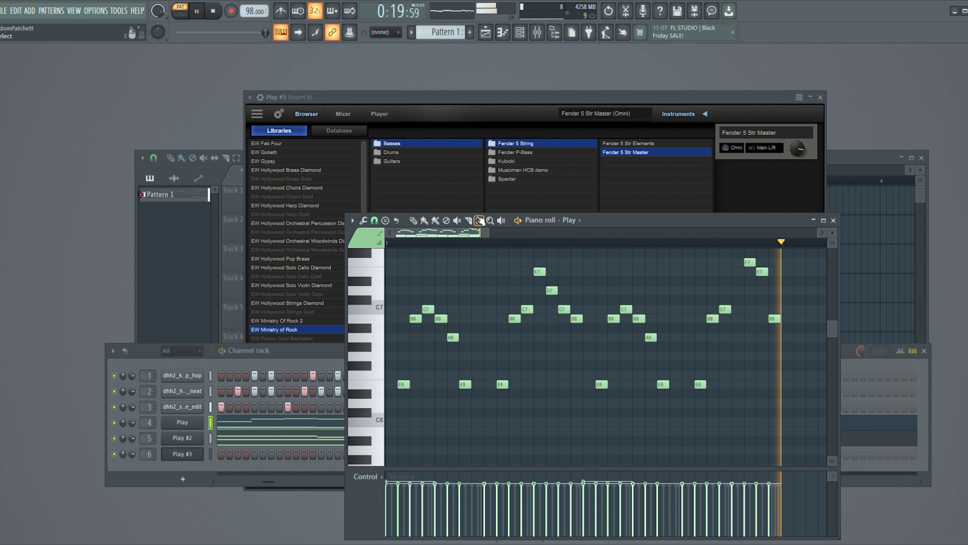
pyautogui.moveTo(387, 250); pyautogui.dragTo(790, 424)
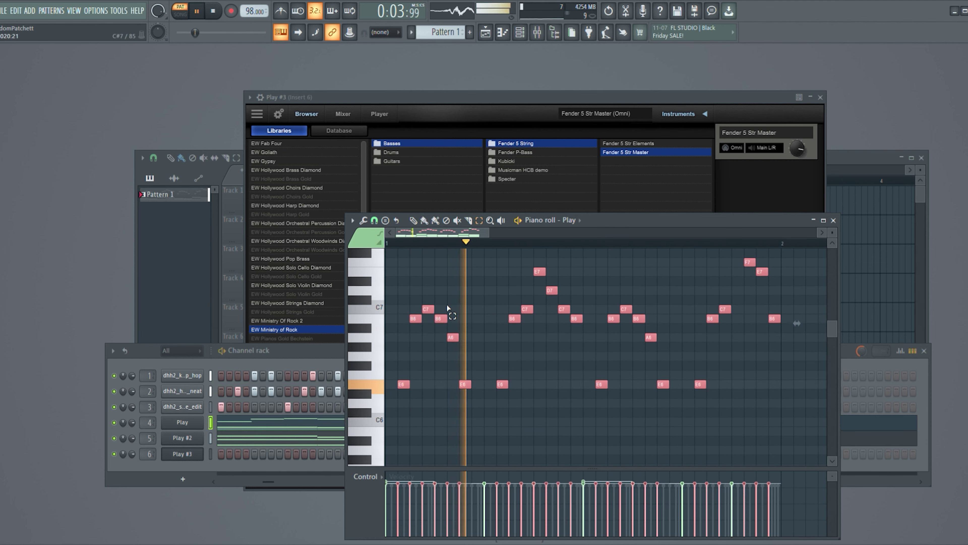
pyautogui.scroll(3, 389, 248)
pyautogui.moveTo(388, 249); pyautogui.dragTo(795, 457)
pyautogui.press('space')
pyautogui.click(187, 454)
pyautogui.hotkey('ctrl', 'v')
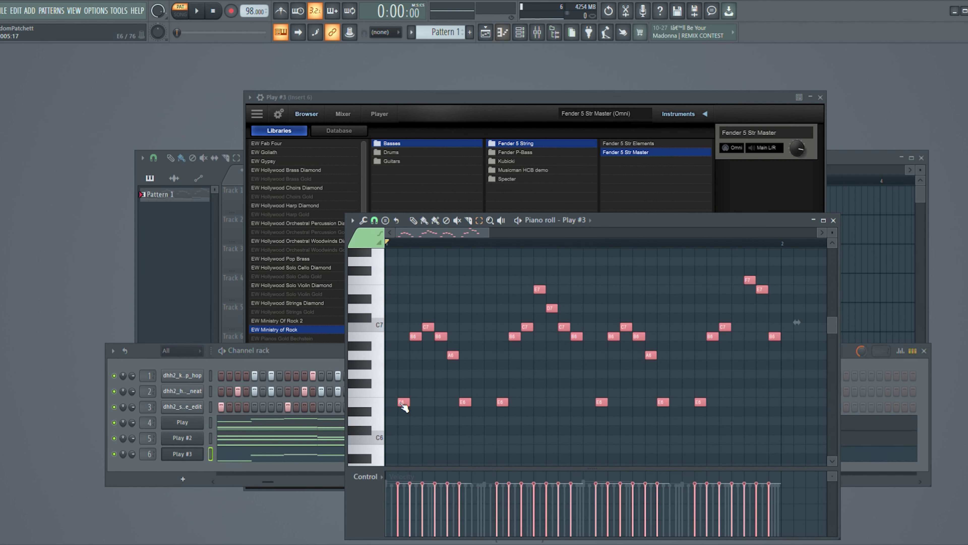
# Step: Lower the copied bass melody by three octaves while playing the pattern
pyautogui.hotkey('ctrl', 'Down')
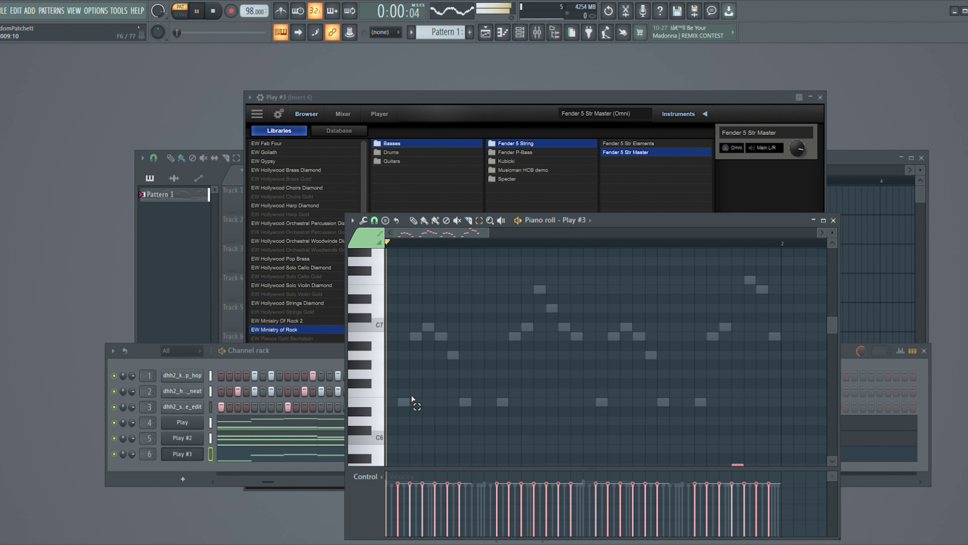
pyautogui.scroll(-3, 461, 417)
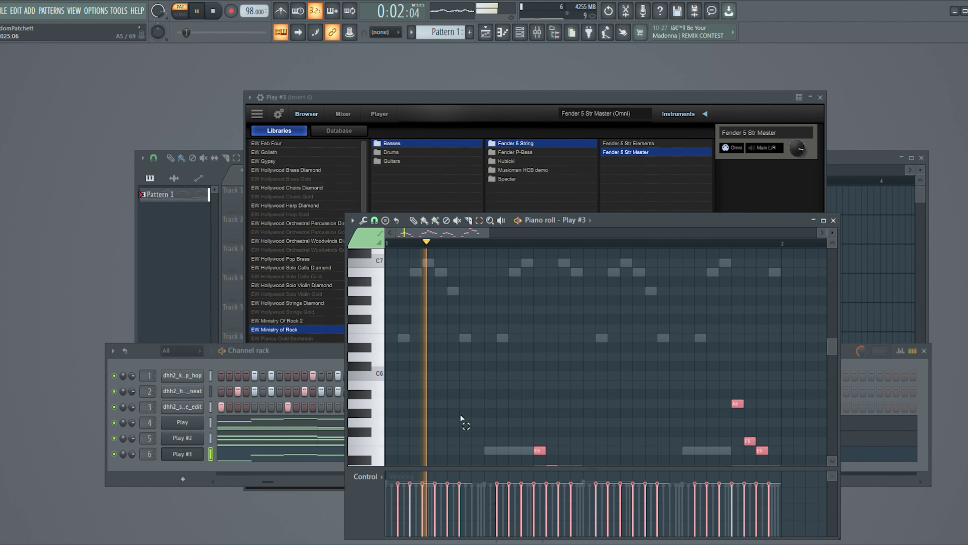
pyautogui.scroll(-6, 461, 418)
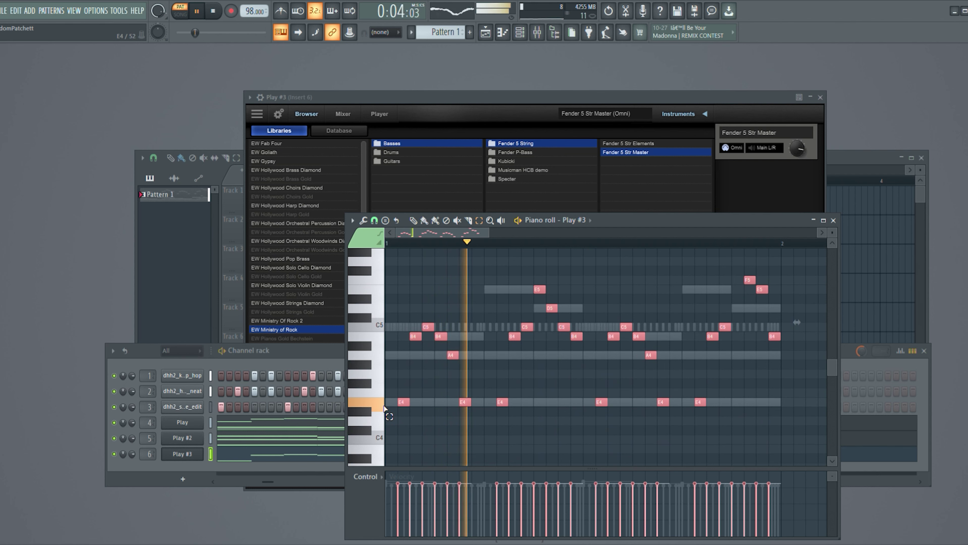
pyautogui.hotkey('ctrl', 'Down')
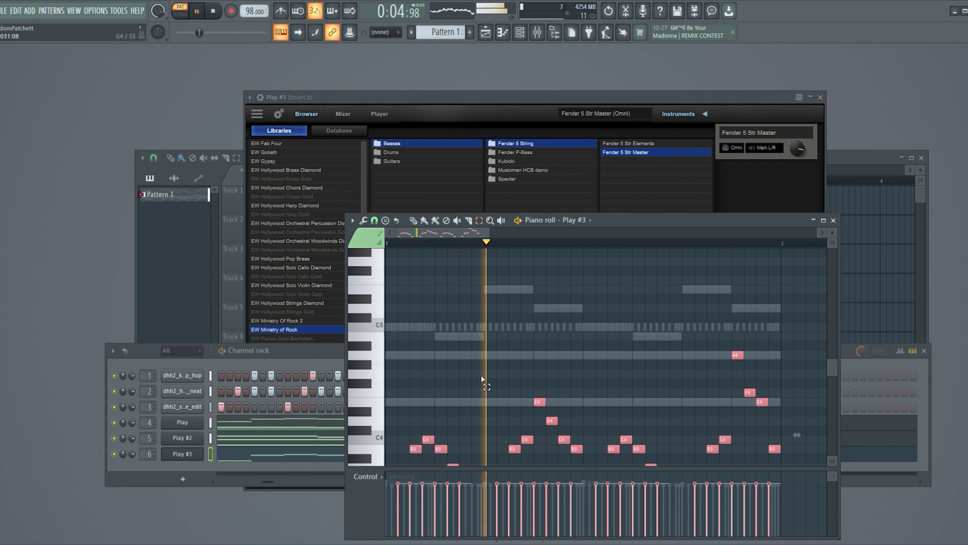
# Step: Deselect the bass notes and add an E3 note at the very start of the pattern
pyautogui.scroll(-3, 471, 369)
pyautogui.click(435, 406)
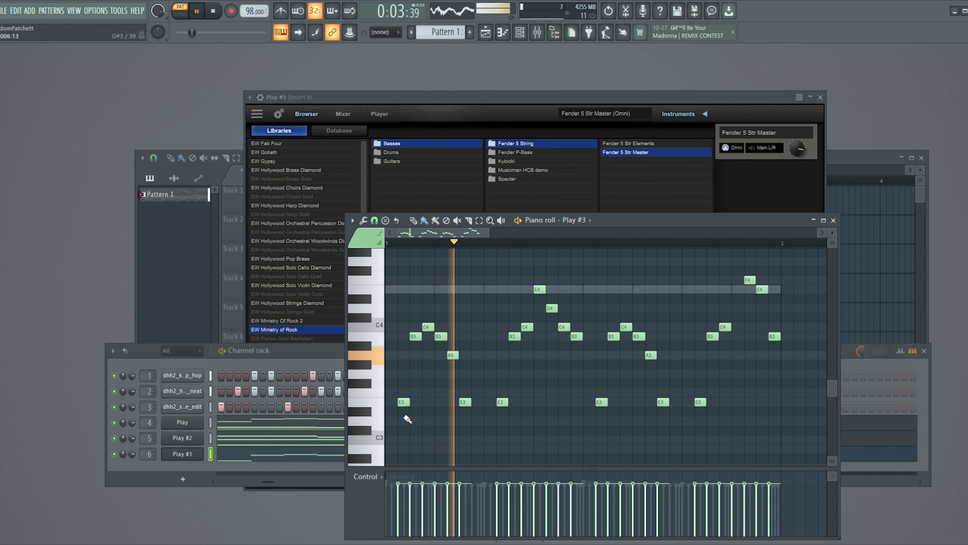
pyautogui.rightClick(408, 405)
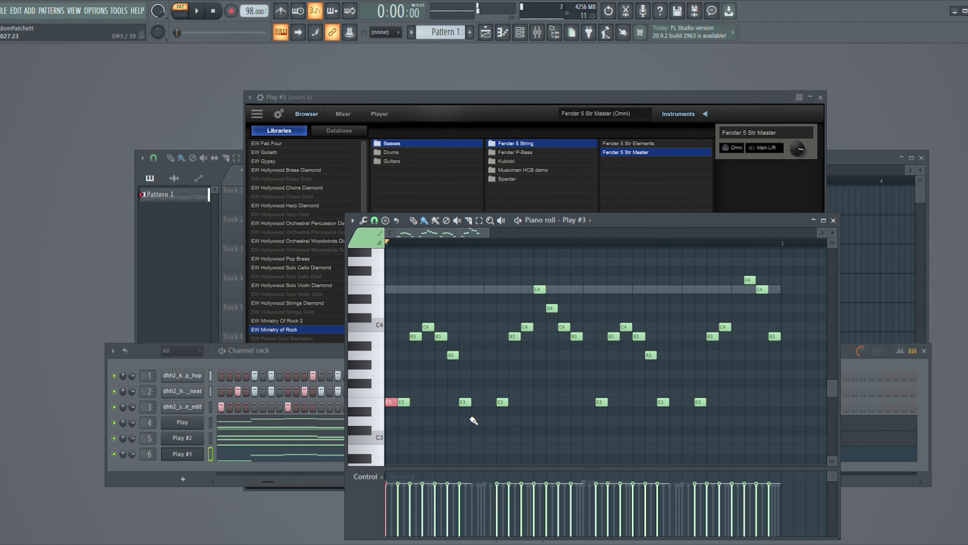
# Step: Fill the remaining gaps in the bass line with additional E3 notes and play the pattern through
pyautogui.scroll(4, 473, 419)
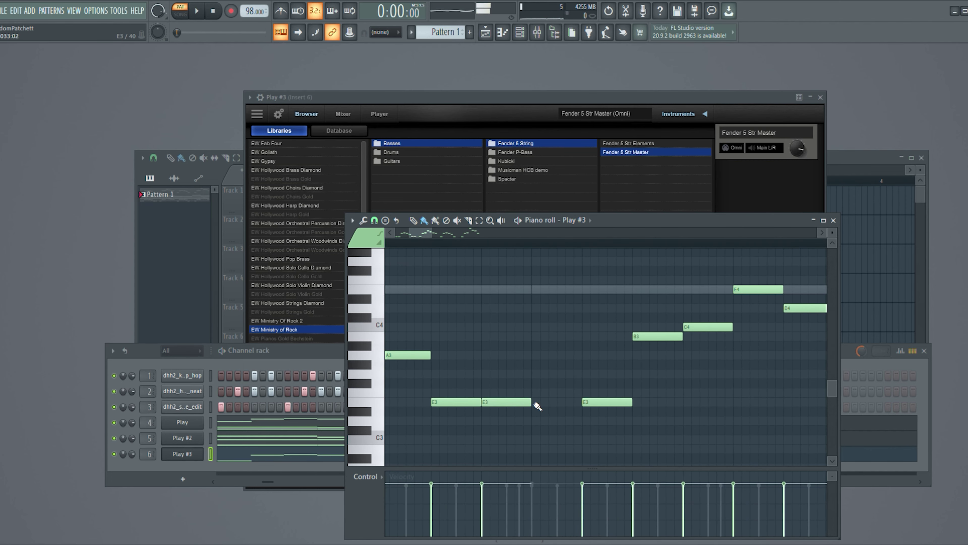
pyautogui.scroll(-3, 663, 448)
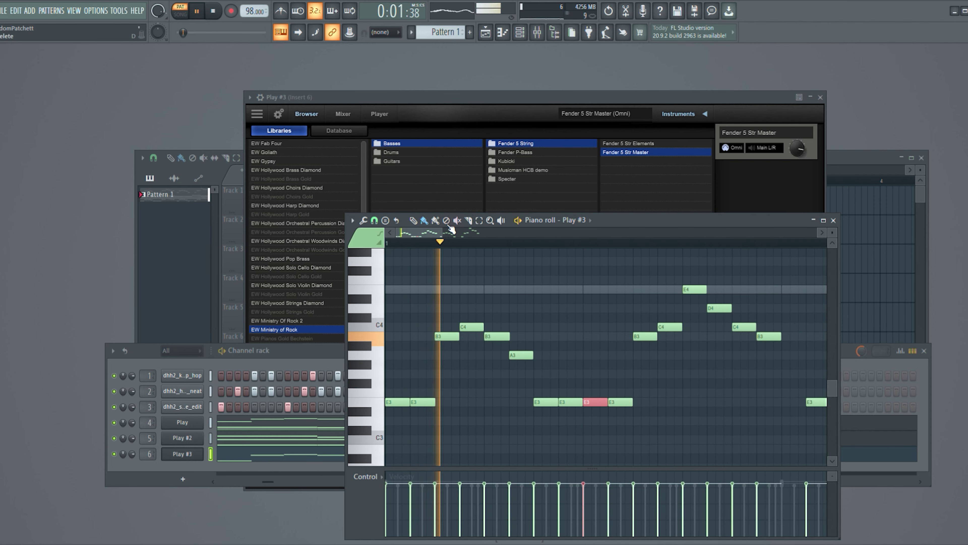
pyautogui.moveTo(422, 233); pyautogui.dragTo(441, 239)
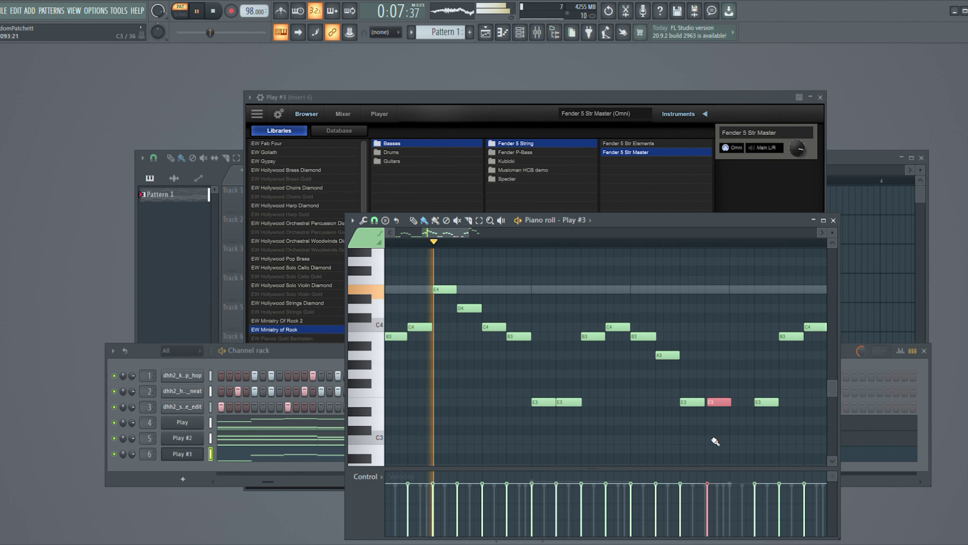
pyautogui.scroll(4, 724, 409)
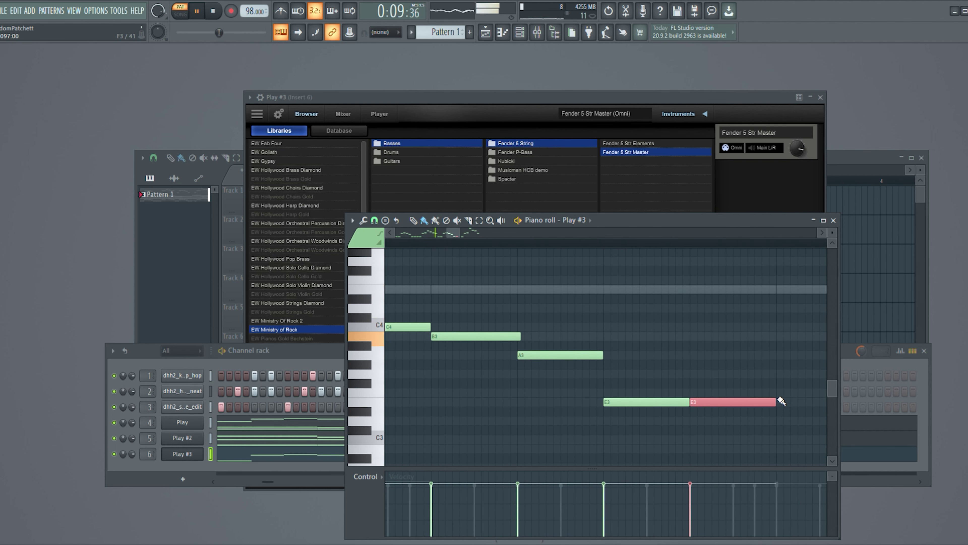
pyautogui.scroll(-7, 711, 374)
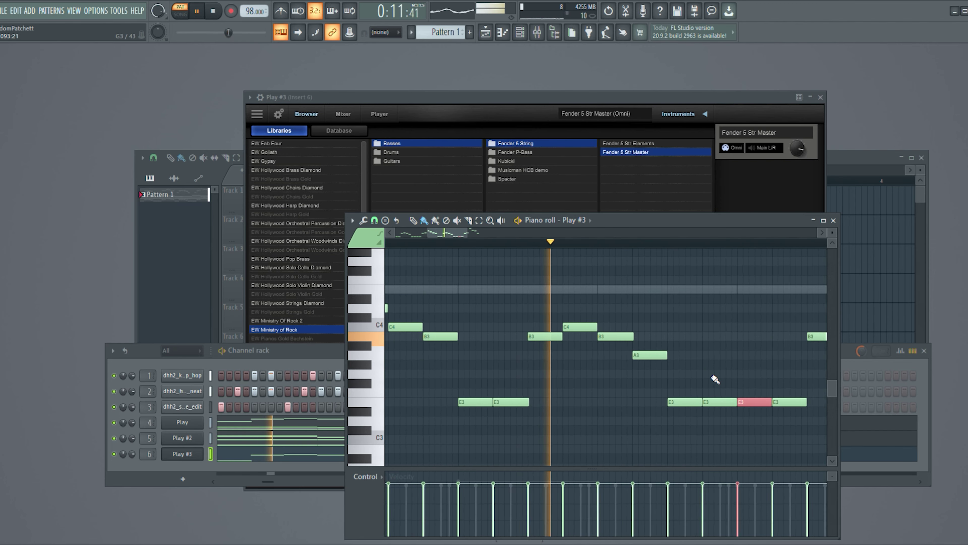
pyautogui.moveTo(475, 234); pyautogui.dragTo(491, 236)
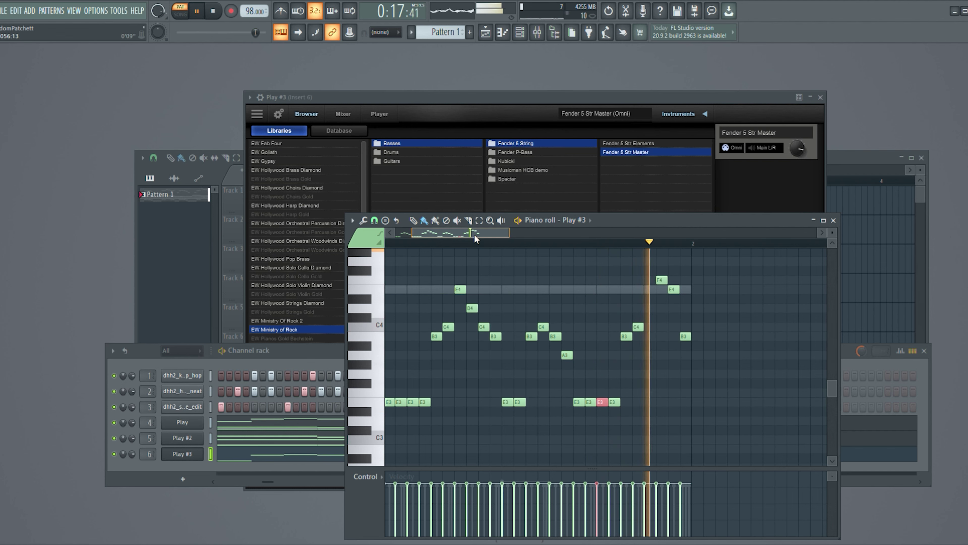
pyautogui.moveTo(476, 239); pyautogui.dragTo(460, 240)
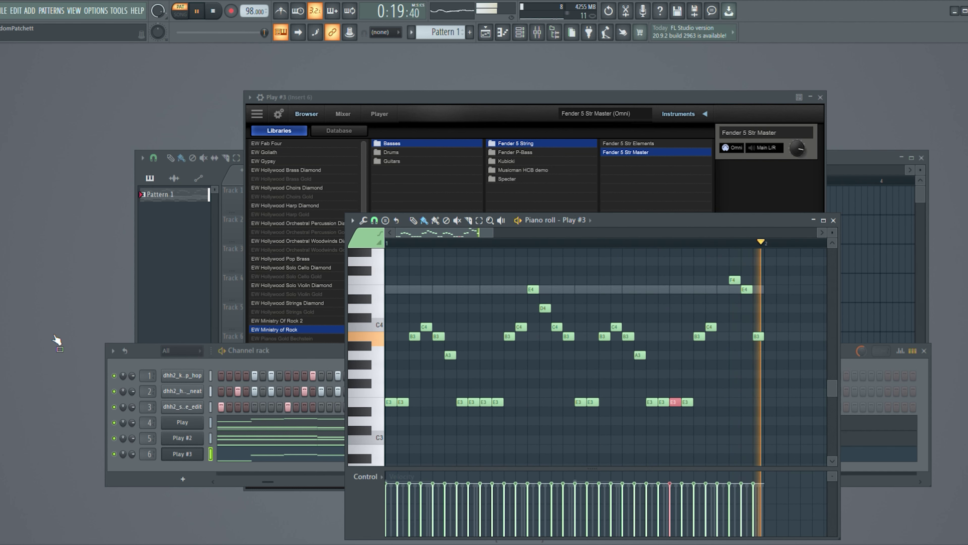
# Step: Add a fourth Play instrument channel, Play #4, and route it to mixer track 7
pyautogui.moveTo(56, 340); pyautogui.dragTo(293, 477)
pyautogui.moveTo(128, 475); pyautogui.dragTo(174, 476)
pyautogui.moveTo(150, 111); pyautogui.dragTo(400, 118)
pyautogui.moveTo(154, 470); pyautogui.dragTo(153, 462)
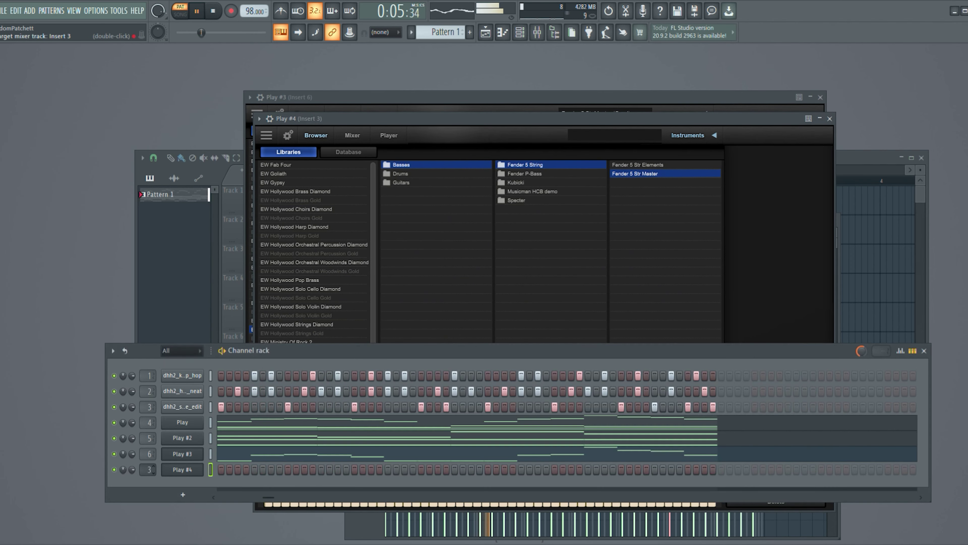
# Step: Load the WOMEN oo vowel patch from EW Hollywood Choirs Diamond's Womens Choir into Play #4 and close its window
pyautogui.click(327, 307)
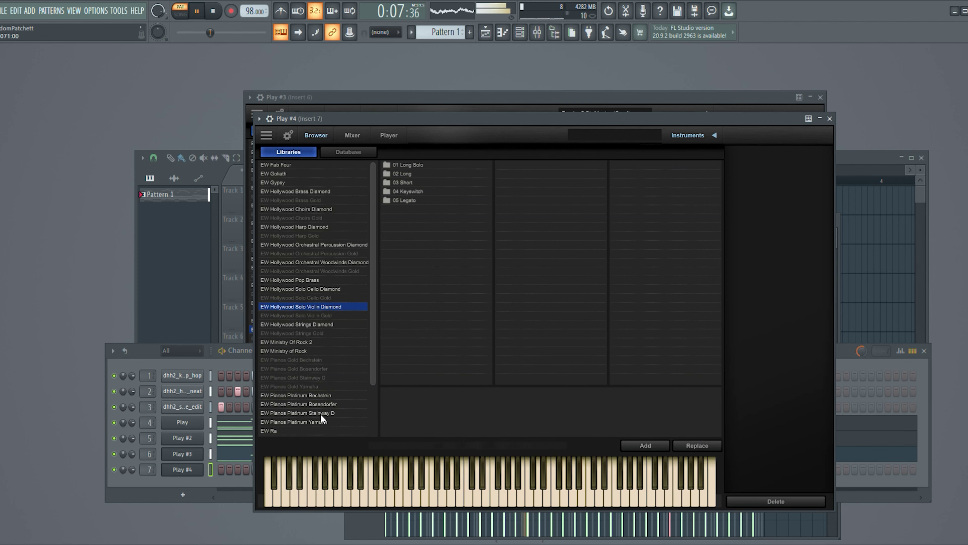
pyautogui.click(343, 209)
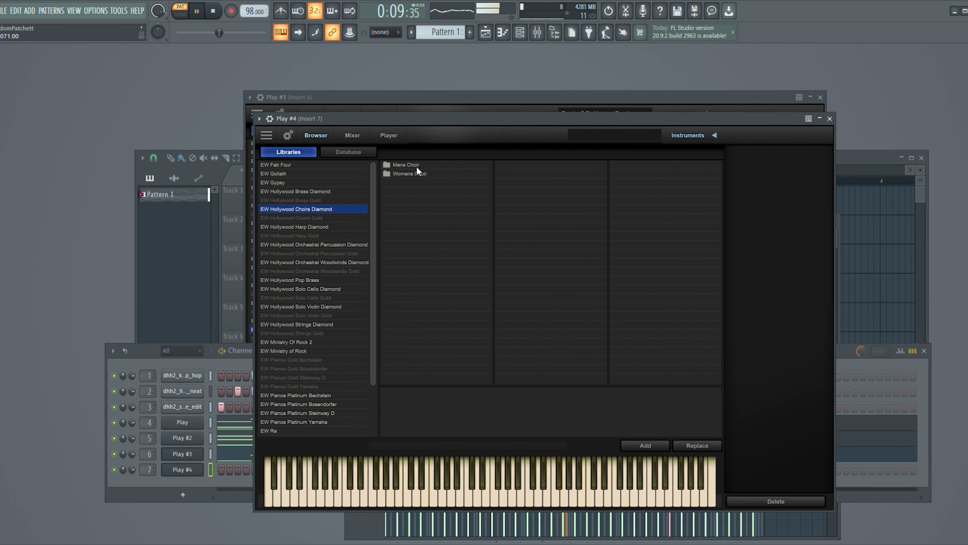
pyautogui.click(541, 174)
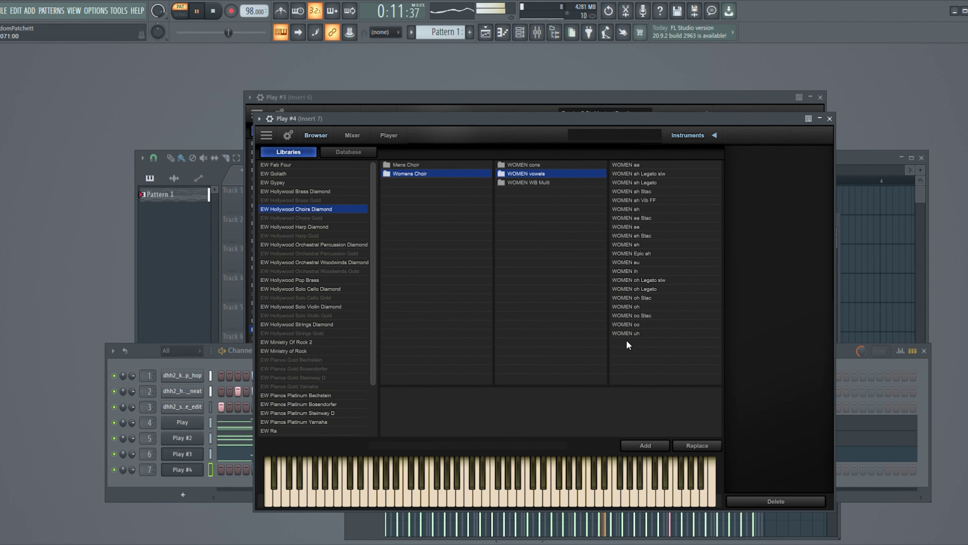
pyautogui.doubleClick(624, 325)
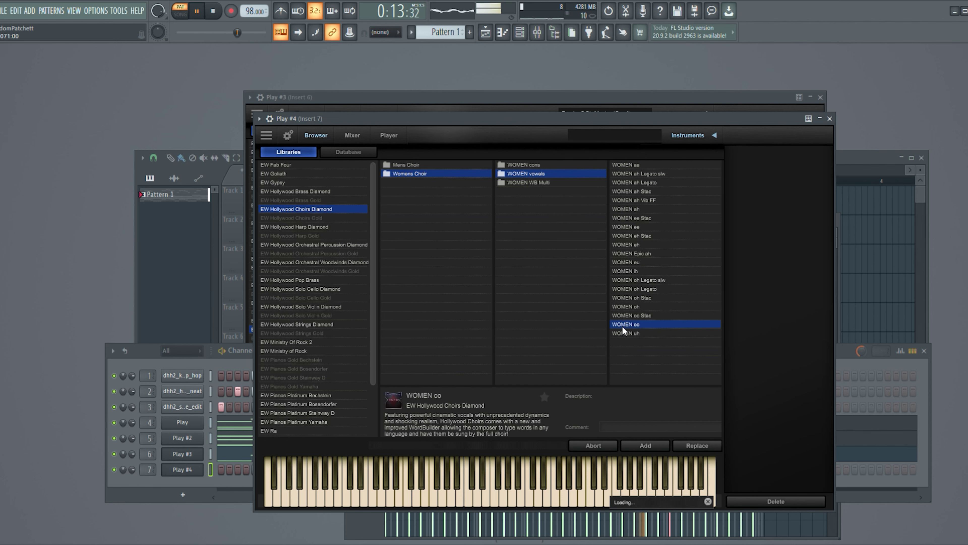
pyautogui.click(830, 119)
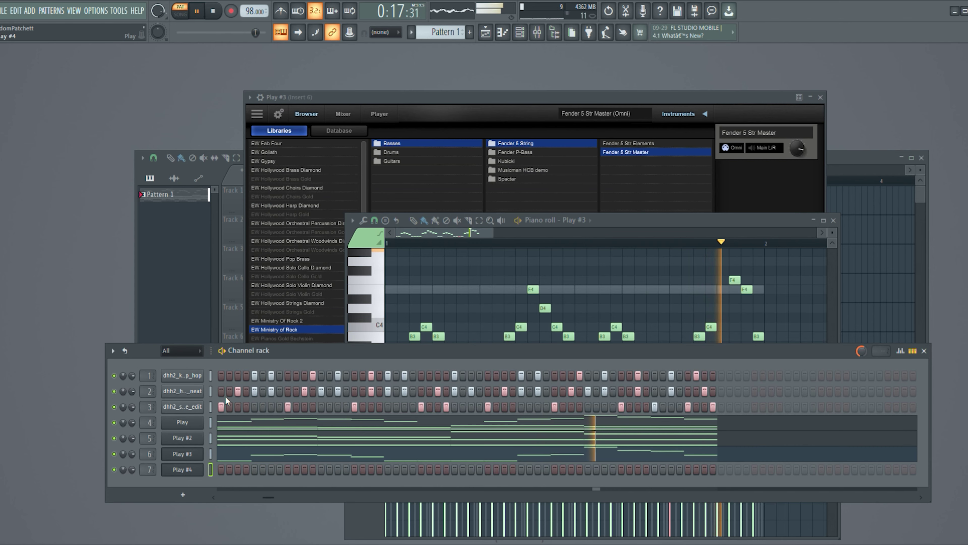
# Step: Open Play #4's piano roll and place a long E5 choir note at the start of the pattern
pyautogui.press('F7')
pyautogui.scroll(12, 502, 347)
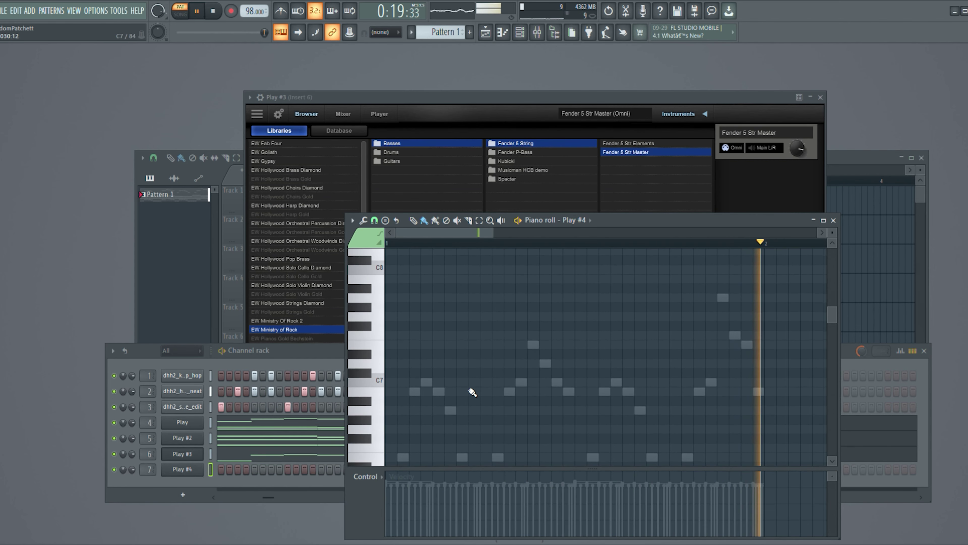
pyautogui.press('space')
pyautogui.scroll(-2, 400, 435)
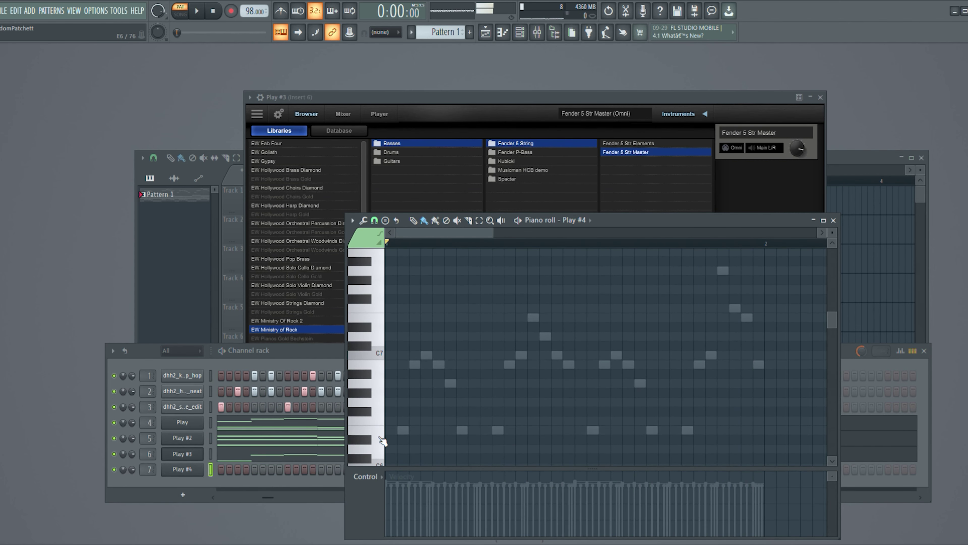
pyautogui.scroll(-5, 382, 441)
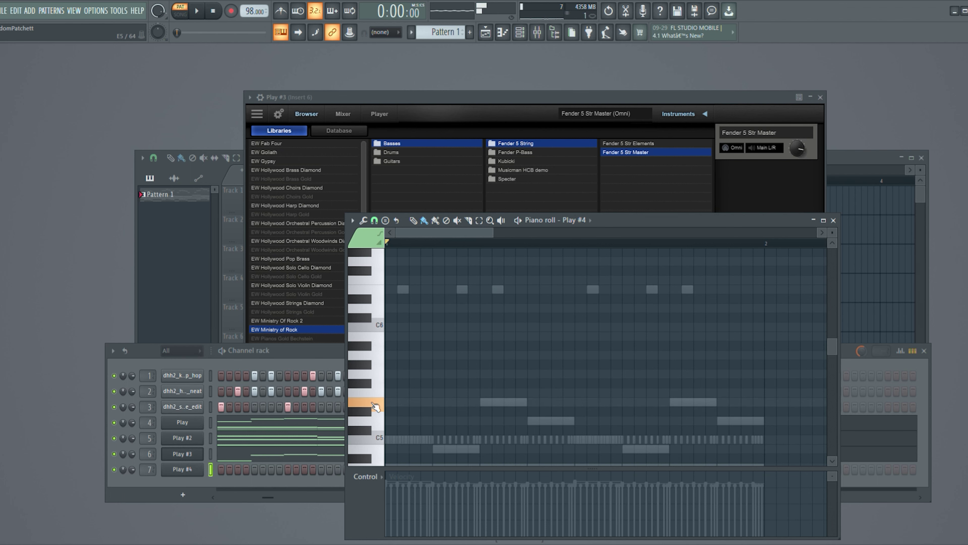
pyautogui.scroll(-2, 415, 422)
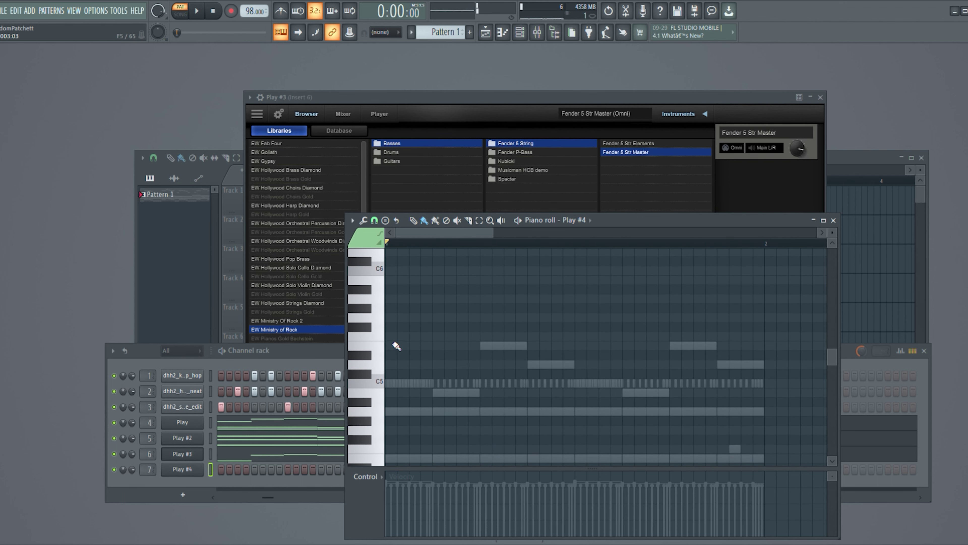
pyautogui.click(397, 345)
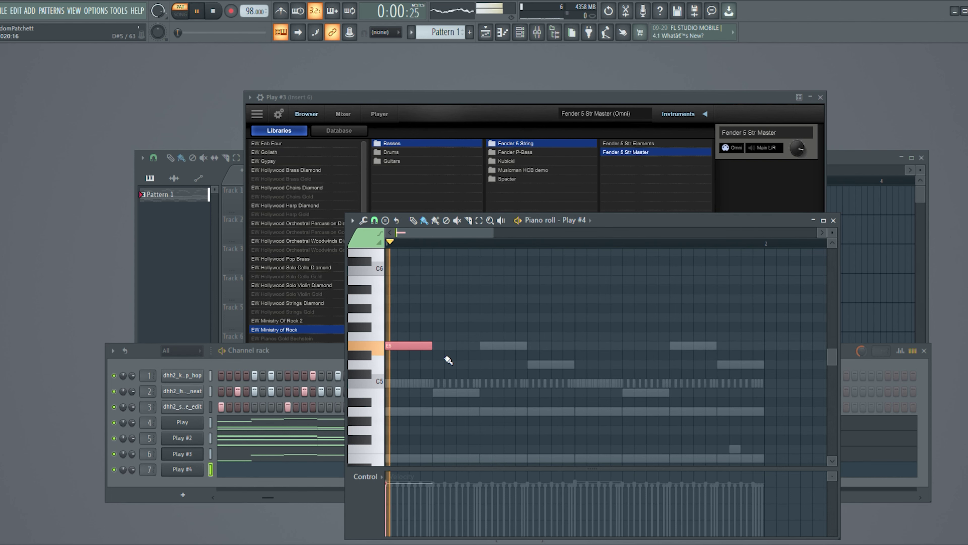
# Step: Continue the choir melody with long F5, G5 and D5 notes over the next three chords
pyautogui.scroll(3, 445, 356)
pyautogui.click(429, 337)
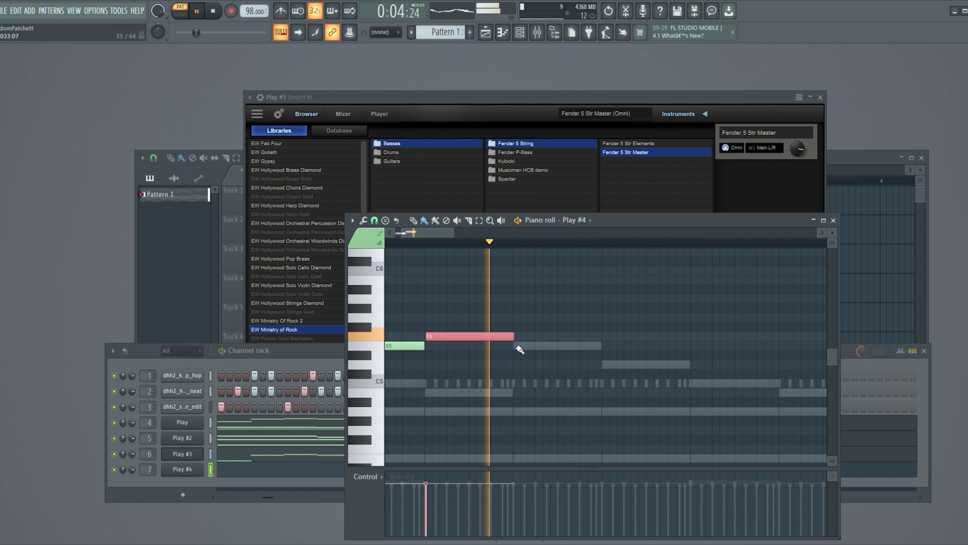
pyautogui.click(525, 317)
pyautogui.press('space')
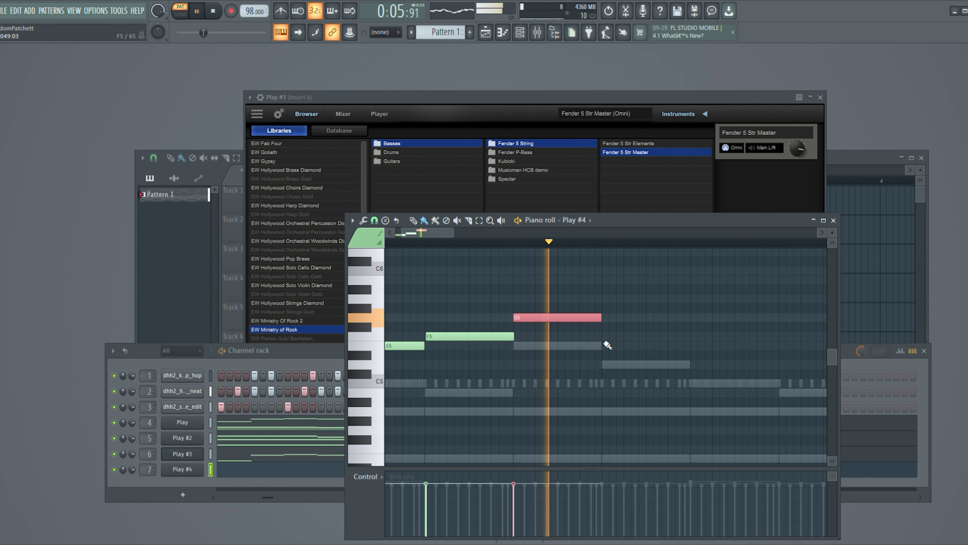
pyautogui.click(617, 346)
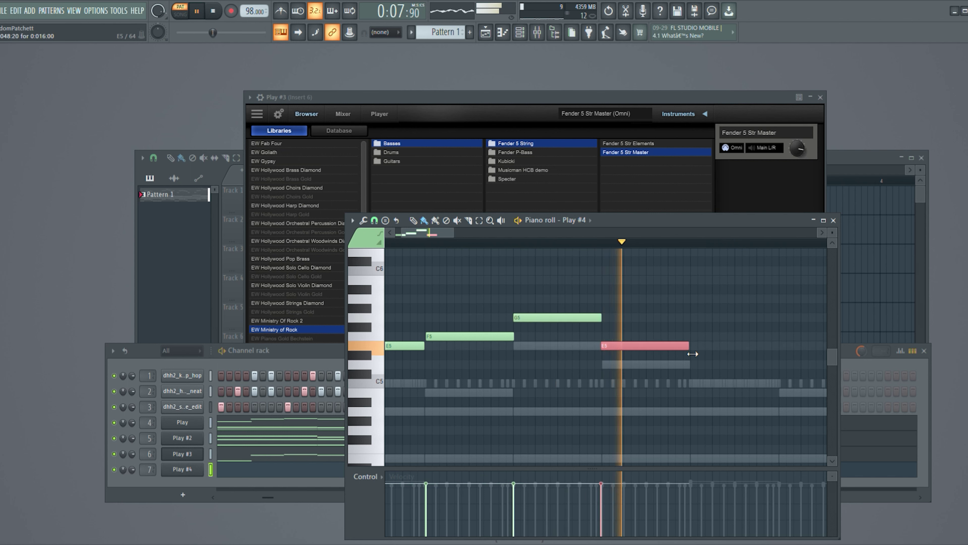
pyautogui.press('space')
pyautogui.moveTo(666, 352); pyautogui.dragTo(667, 362)
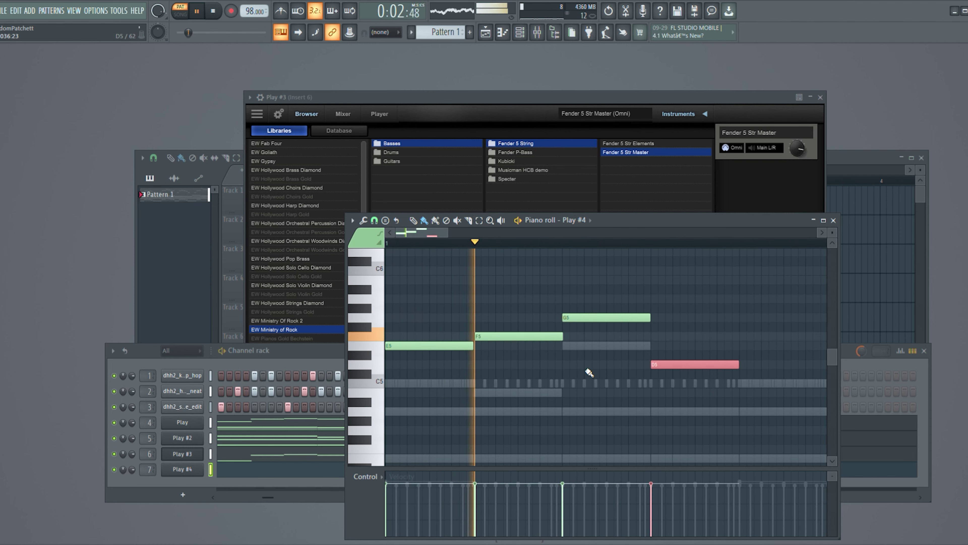
pyautogui.click(490, 338)
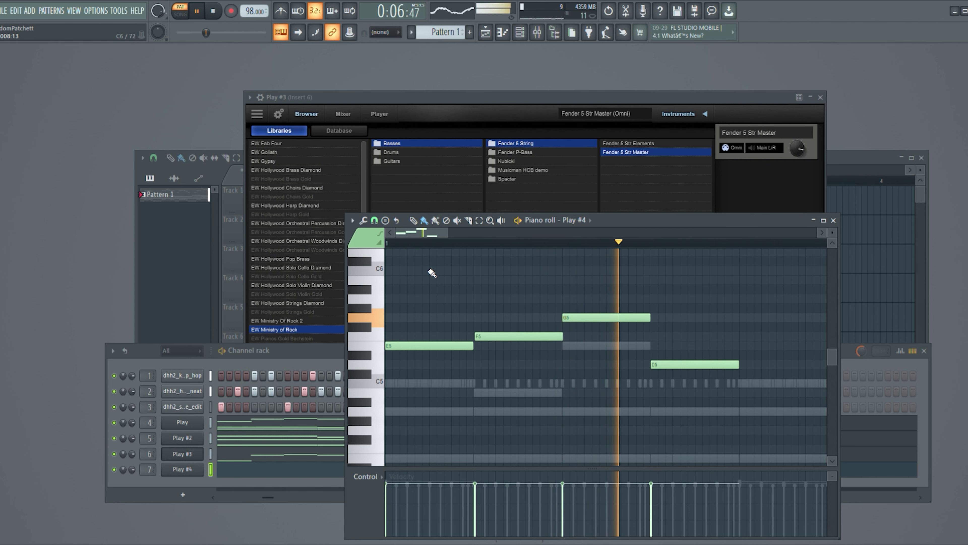
pyautogui.moveTo(425, 231); pyautogui.dragTo(443, 233)
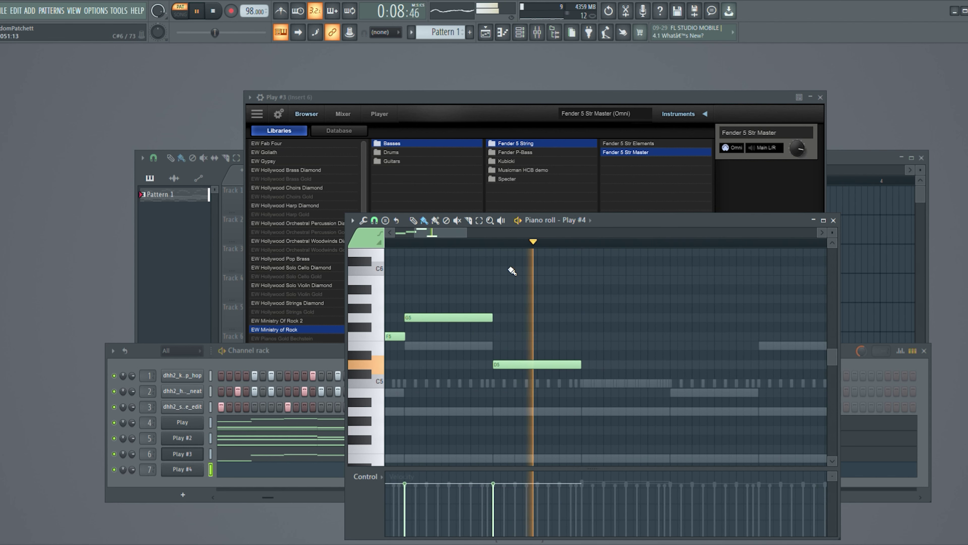
# Step: Complete the second half of the choir melody with long E5, A5, G5 and F5 notes while playing the pattern
pyautogui.press('space')
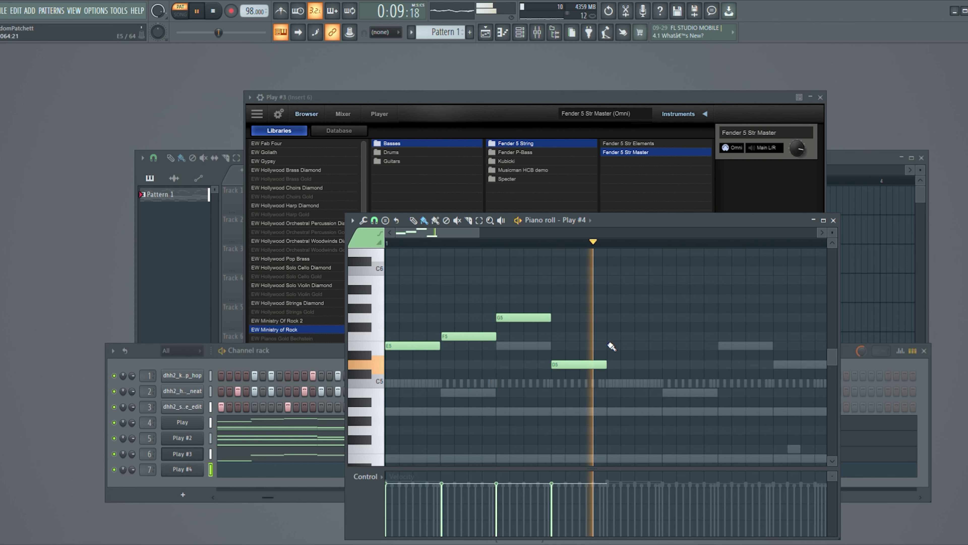
pyautogui.click(610, 345)
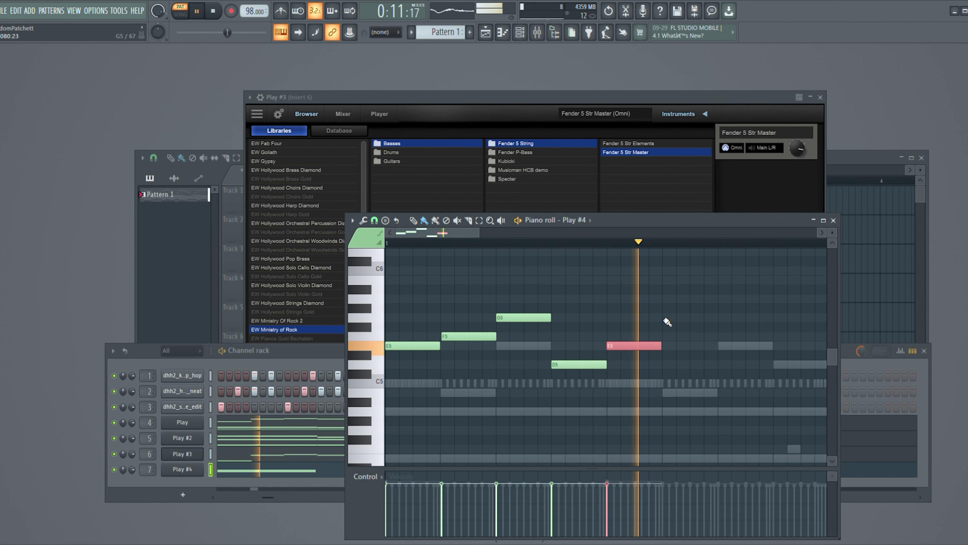
pyautogui.click(667, 298)
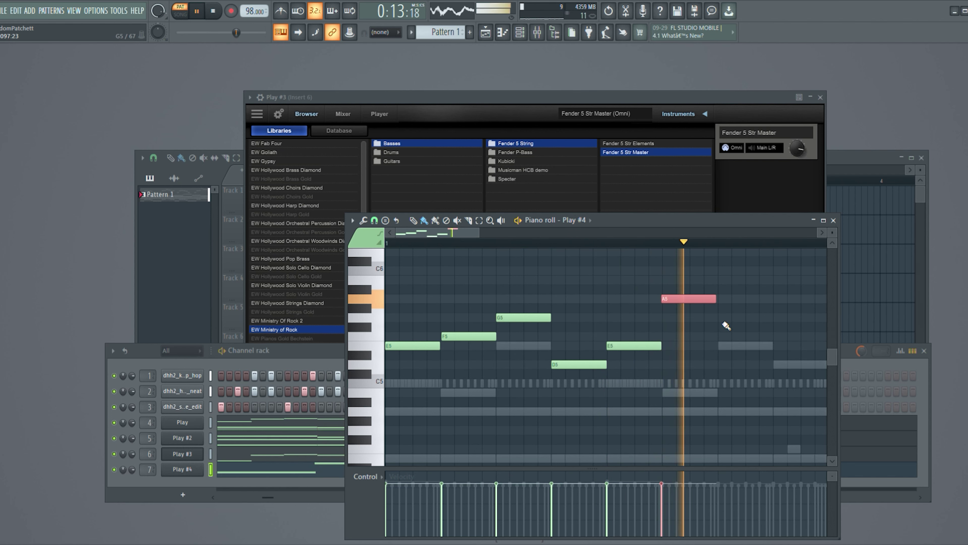
pyautogui.click(723, 319)
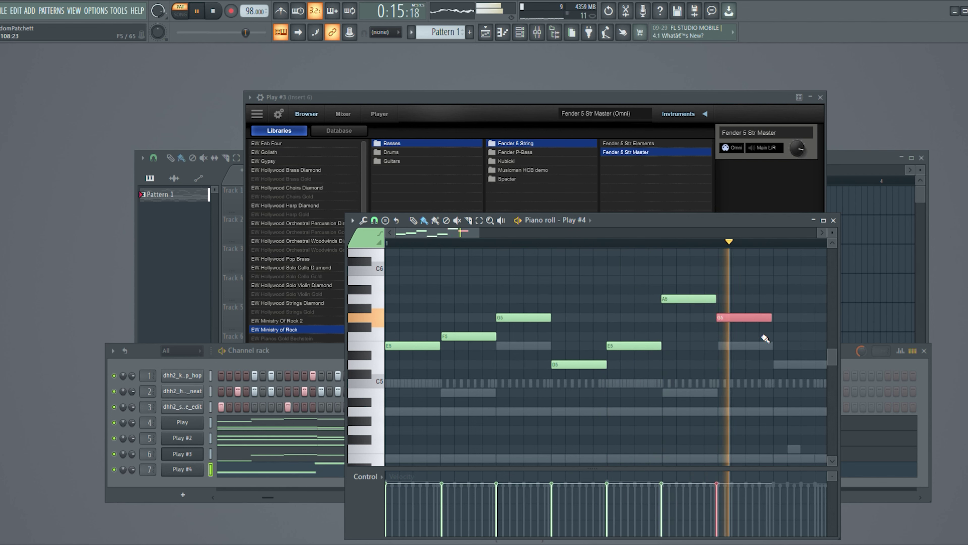
pyautogui.click(777, 336)
pyautogui.moveTo(430, 234); pyautogui.dragTo(454, 240)
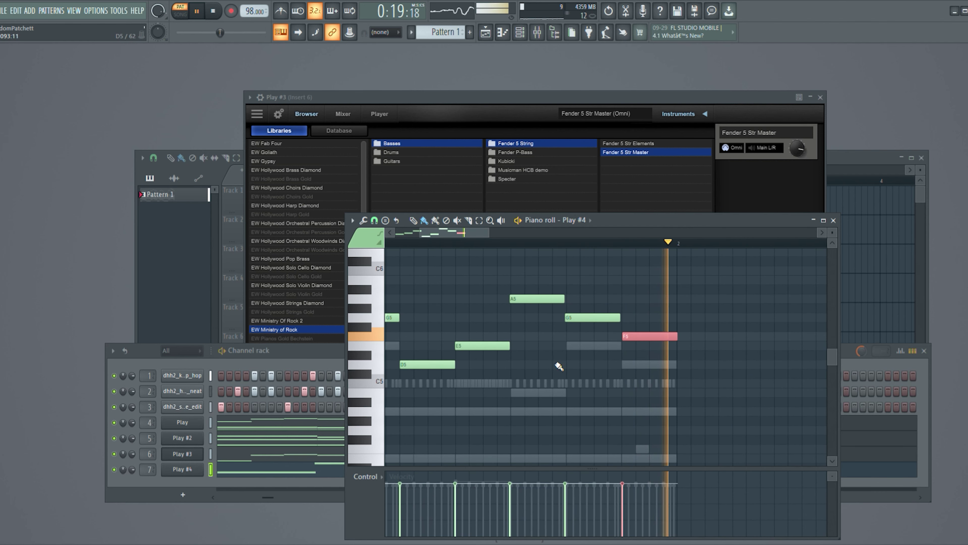
pyautogui.press('space')
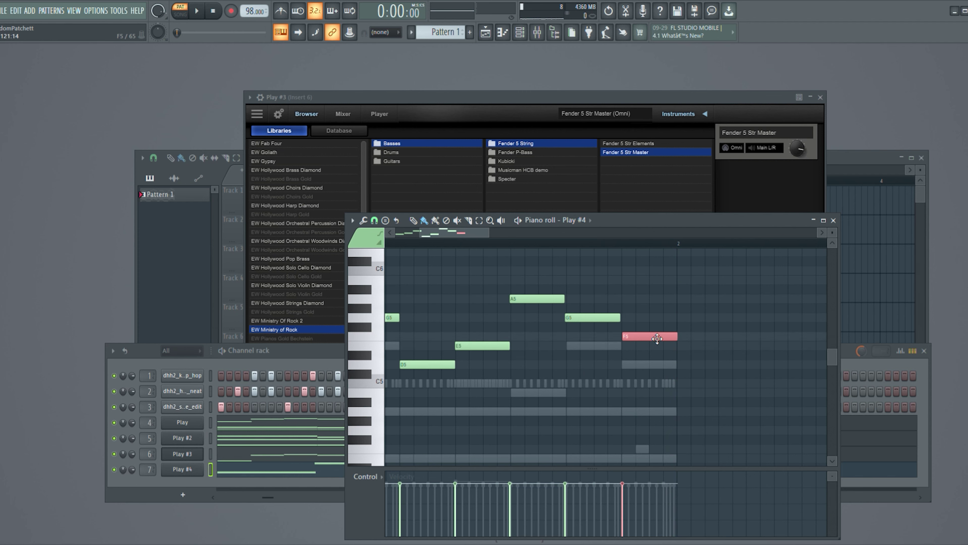
# Step: Align the starts of the choir melody's last A5, G5 and F5 notes with the chord changes beneath them
pyautogui.scroll(4, 658, 340)
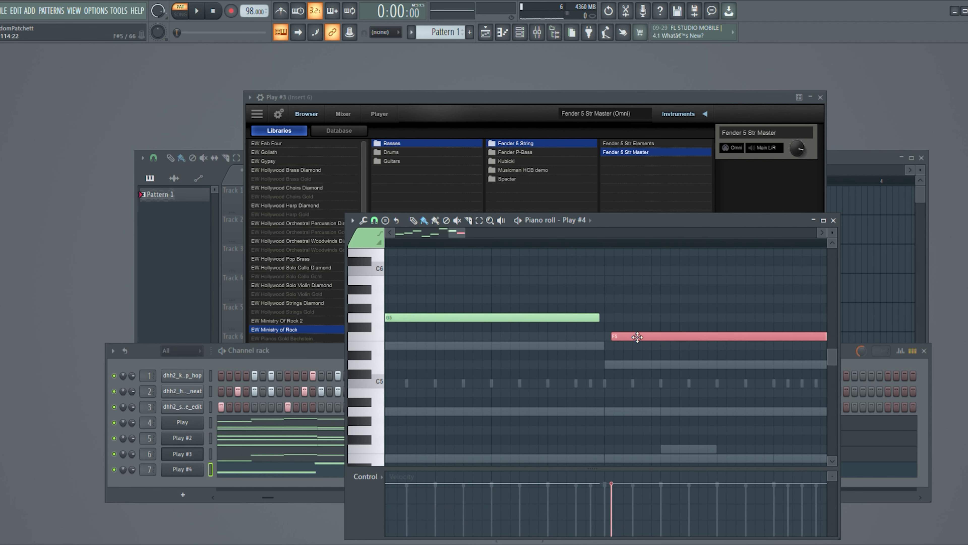
pyautogui.hscroll(-3, 452, 314)
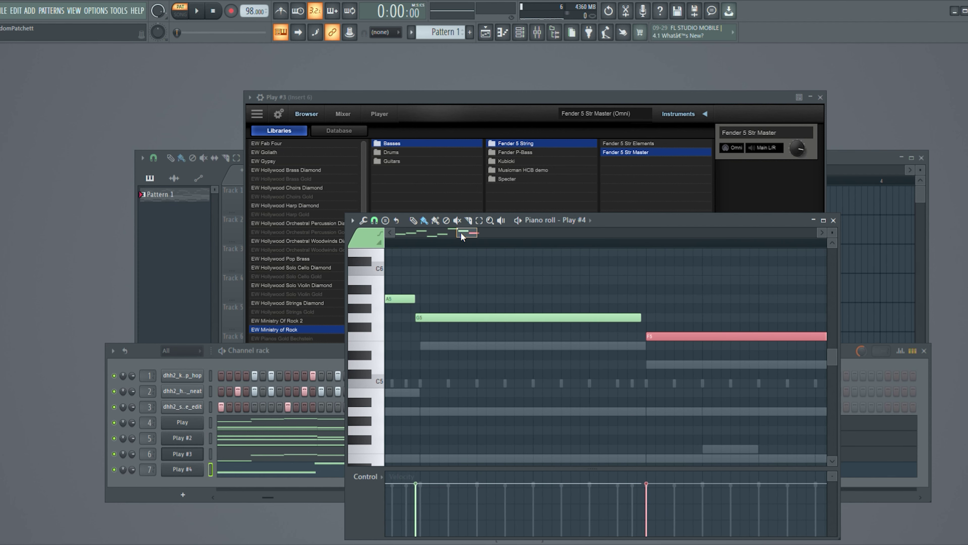
pyautogui.click(455, 309)
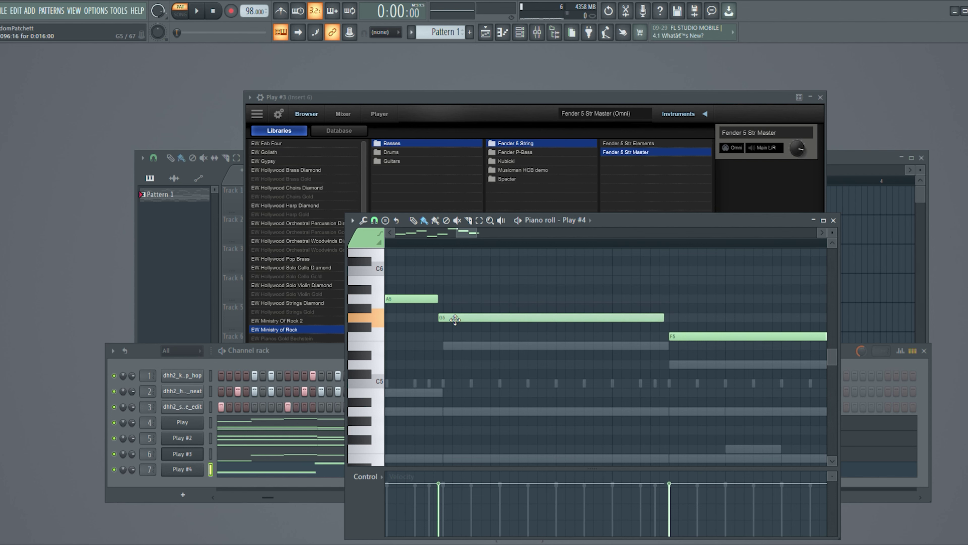
pyautogui.moveTo(468, 234); pyautogui.dragTo(452, 231)
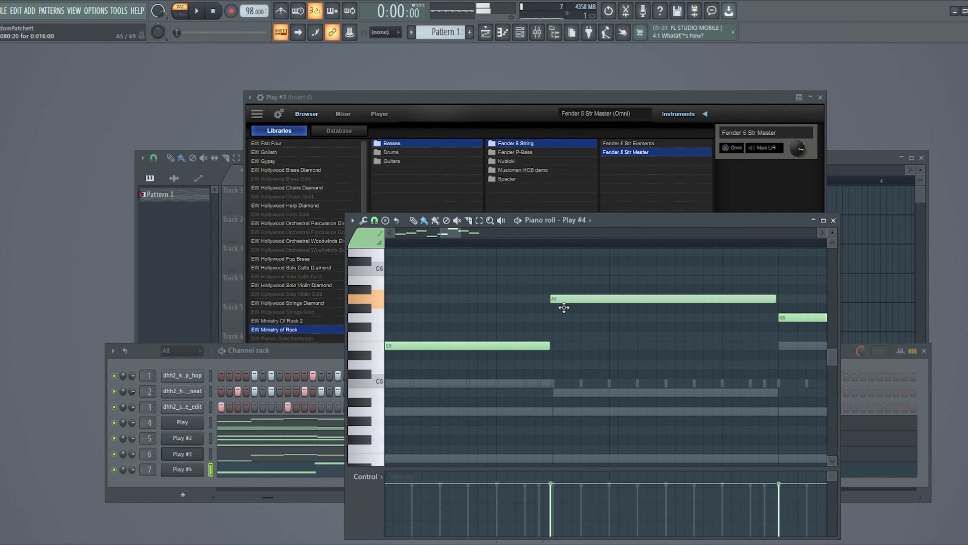
pyautogui.hscroll(-8, 444, 235)
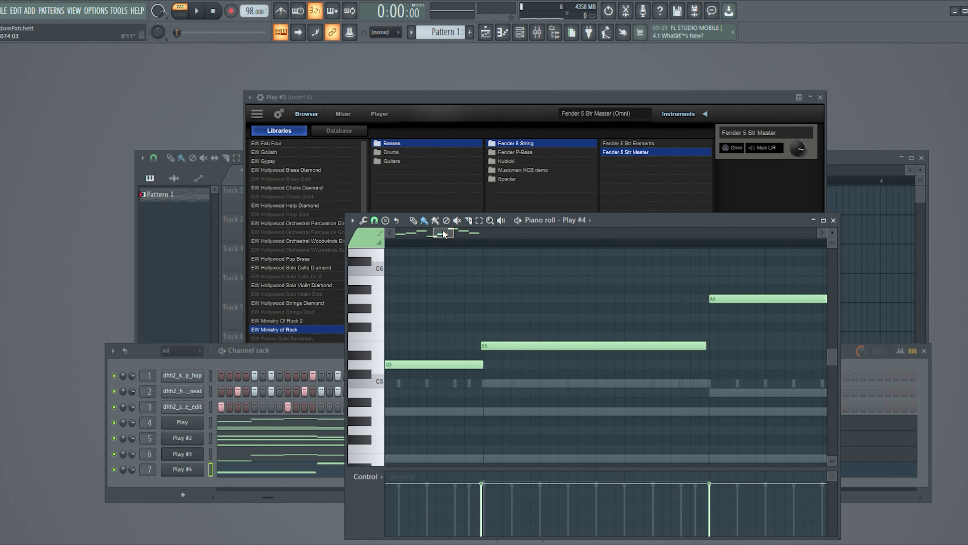
pyautogui.moveTo(445, 233); pyautogui.dragTo(388, 231)
# Step: Play the pattern from the start to check the choir melody, and close the Play #4 piano roll
pyautogui.press('space')
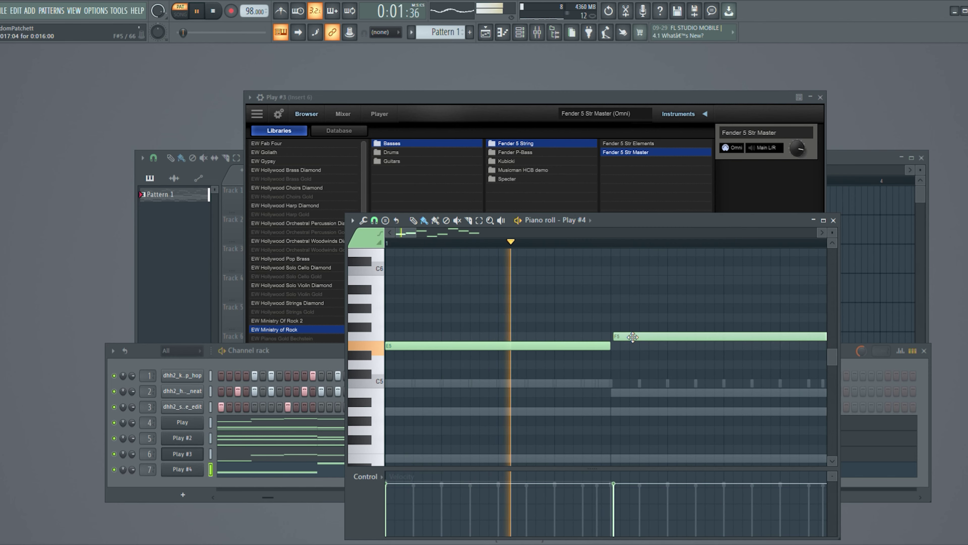
pyautogui.scroll(-3, 505, 333)
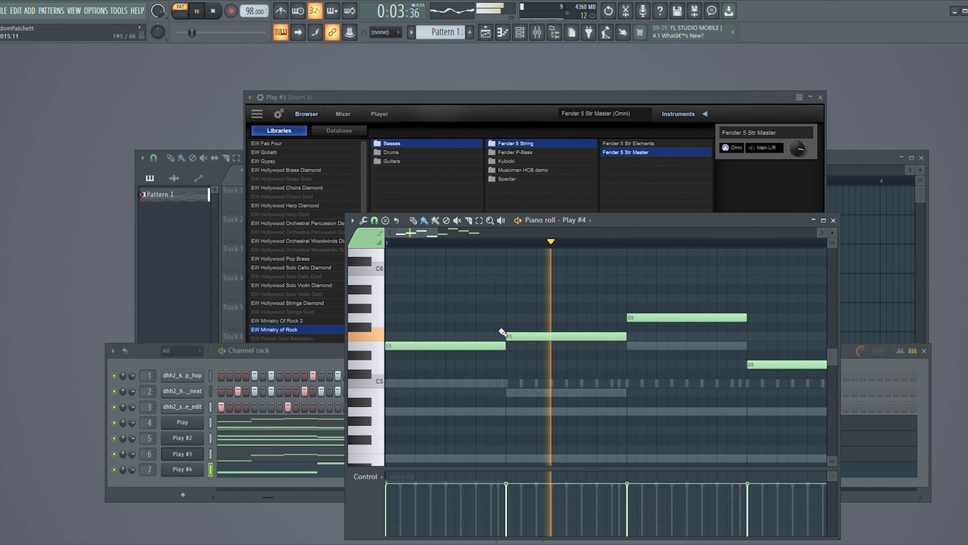
pyautogui.scroll(-3, 503, 331)
pyautogui.click(834, 221)
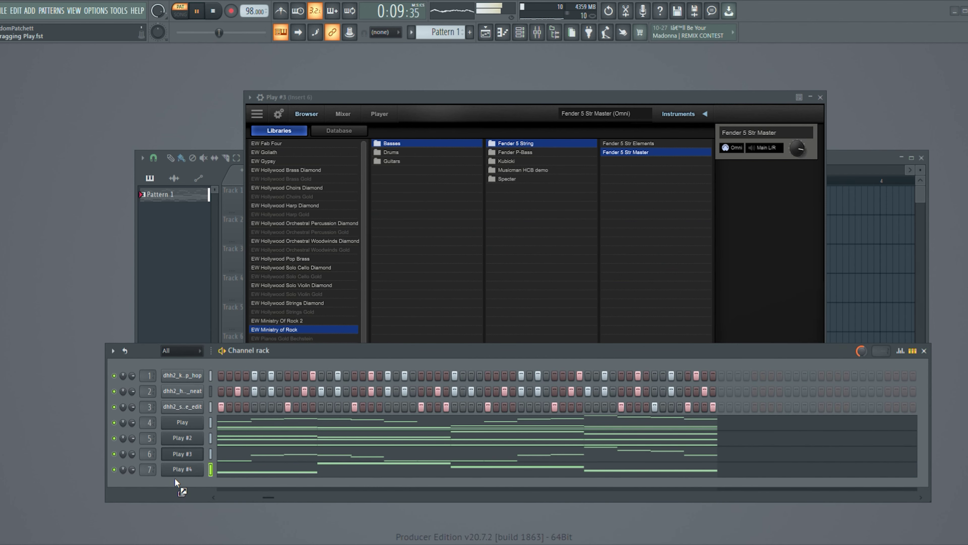
# Step: Add another Play instrument below Play #4 and open the EW Hollywood Brass Diamond library in it
pyautogui.moveTo(175, 483); pyautogui.dragTo(176, 483)
pyautogui.moveTo(148, 127); pyautogui.dragTo(289, 119)
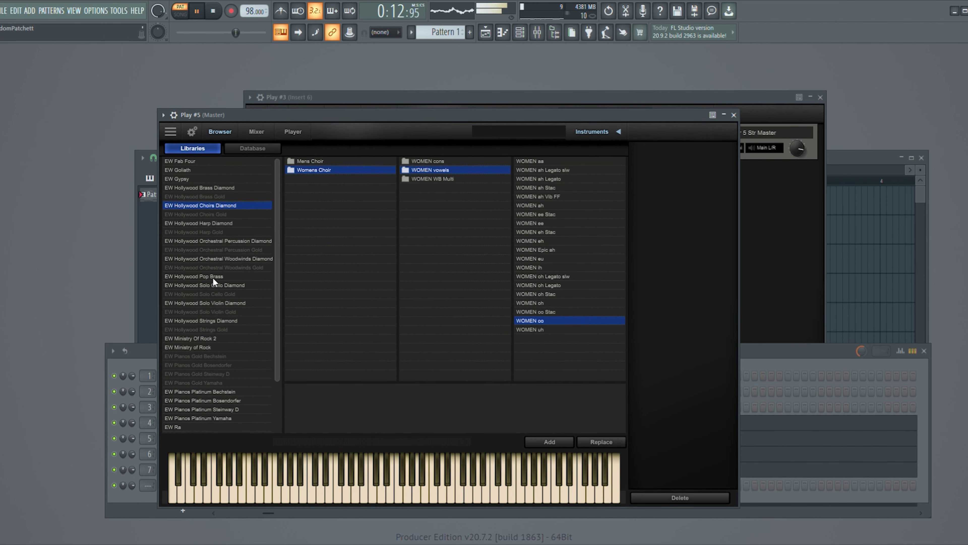
pyautogui.click(215, 242)
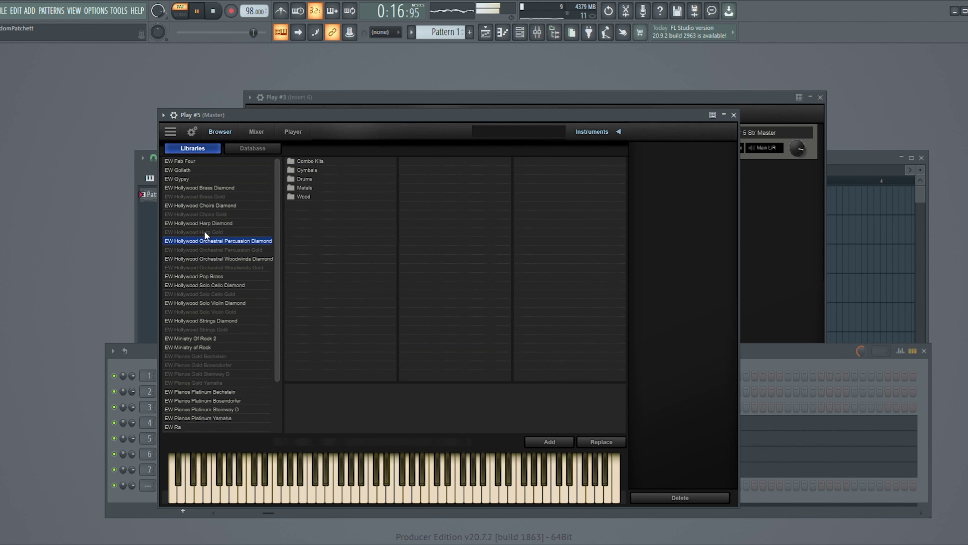
pyautogui.click(214, 187)
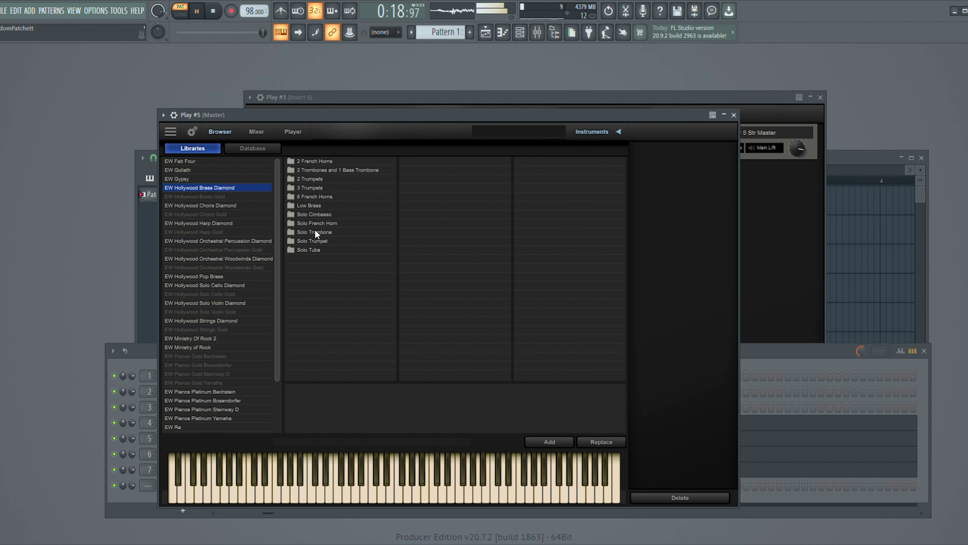
# Step: Load the 6FH Leg Rep RRx4 patch from the 6 French Horns 01 Long folder and close the instrument window
pyautogui.click(313, 190)
pyautogui.click(324, 197)
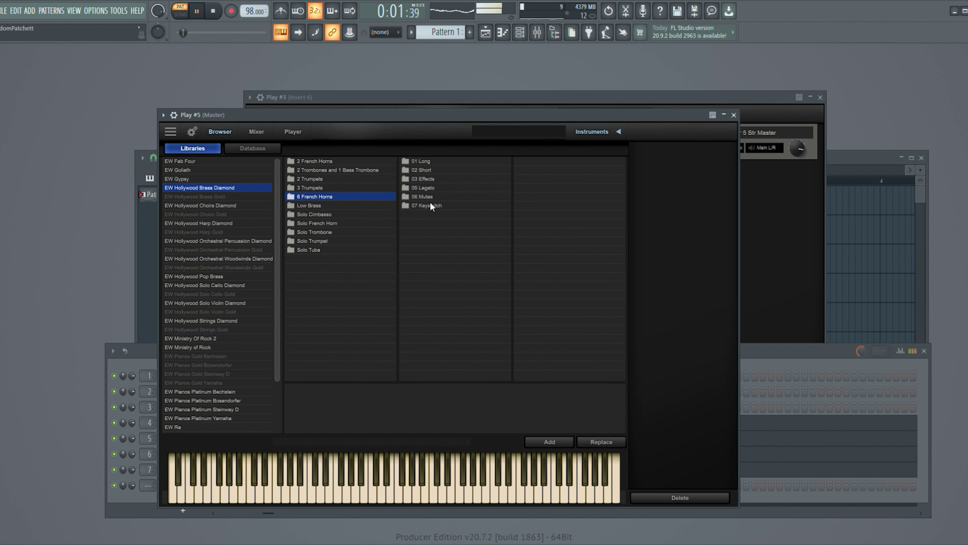
pyautogui.click(427, 160)
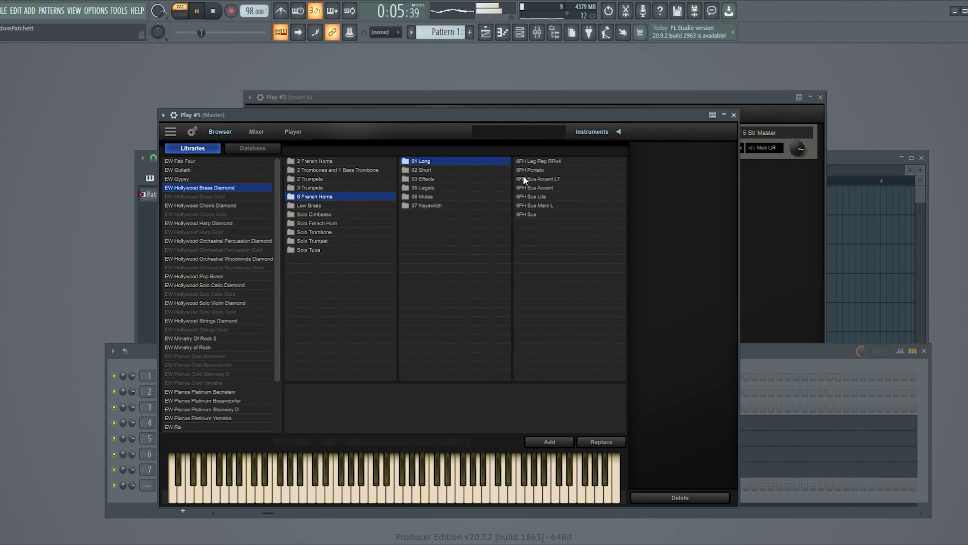
pyautogui.click(529, 160)
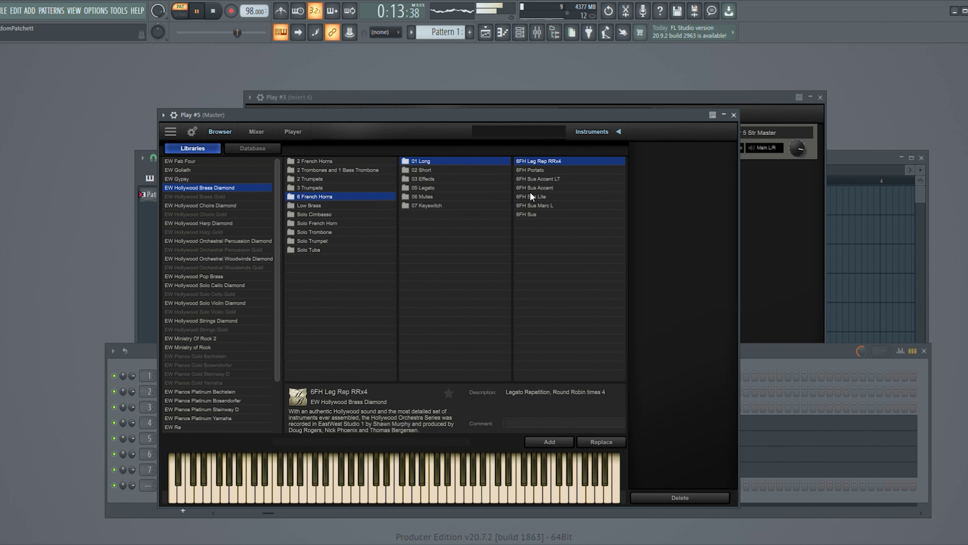
pyautogui.doubleClick(548, 160)
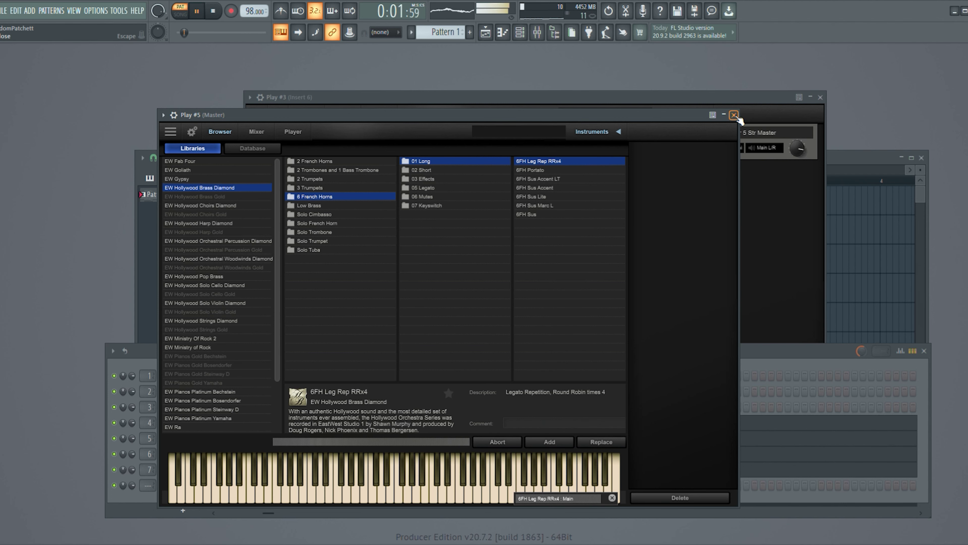
pyautogui.click(734, 115)
# Step: Route Play #5 to mixer track 8, open its piano roll and stop playback
pyautogui.scroll(4, 149, 485)
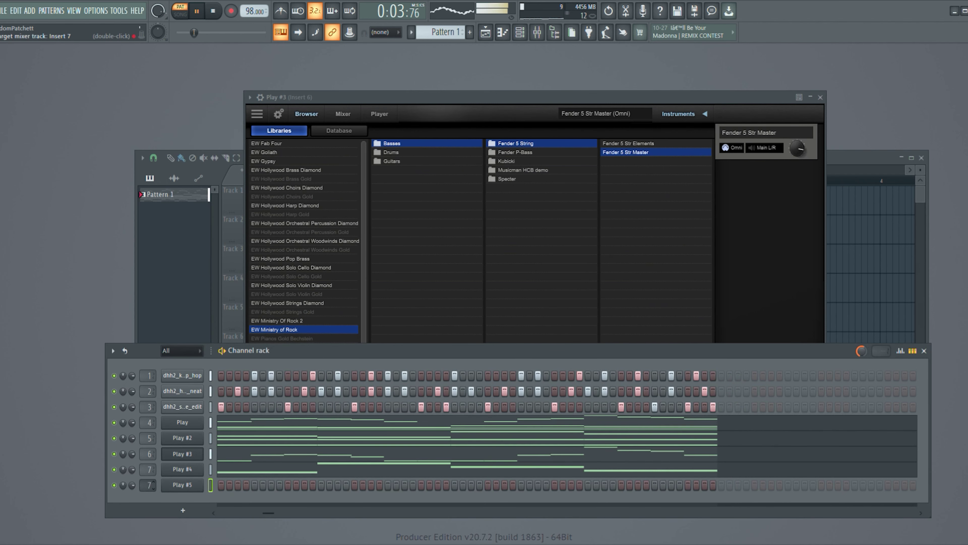
pyautogui.press('F7')
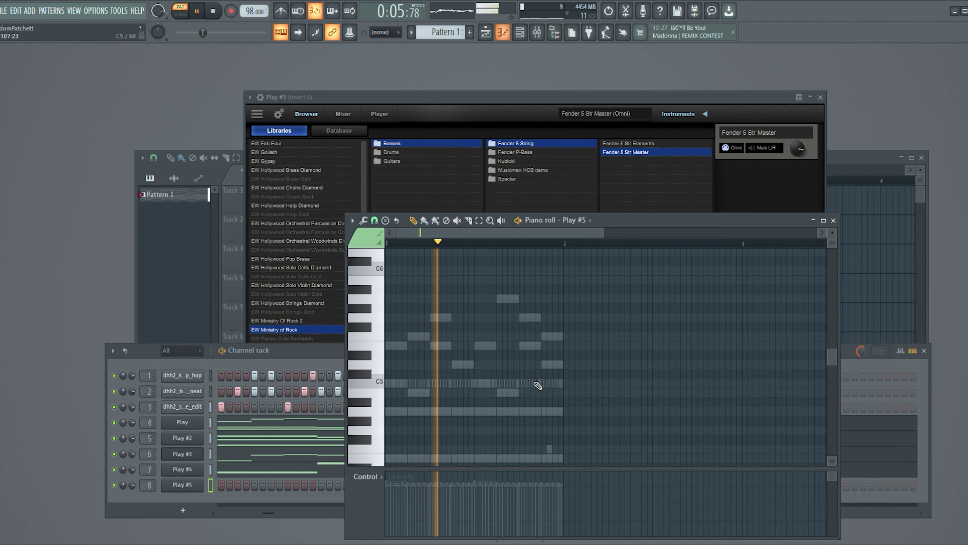
pyautogui.scroll(-3, 459, 351)
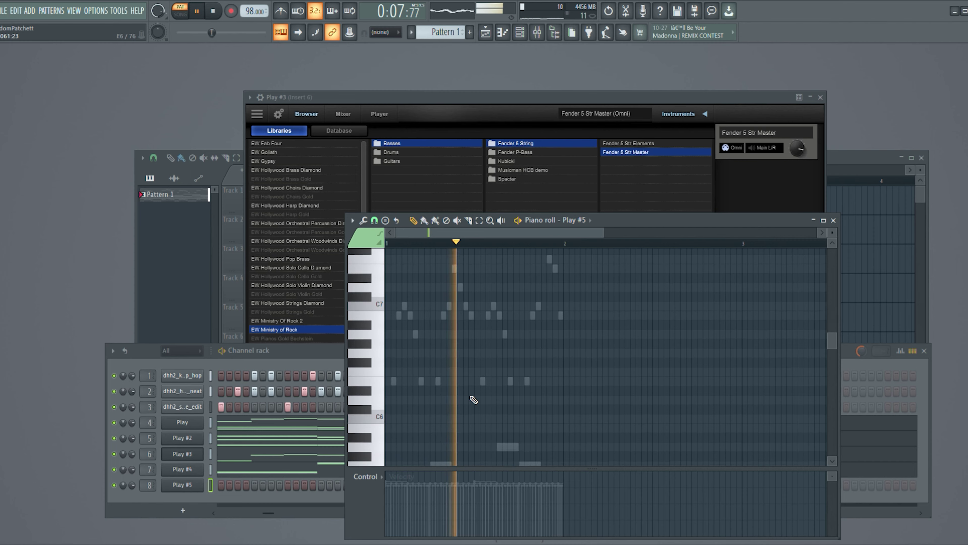
pyautogui.press('space')
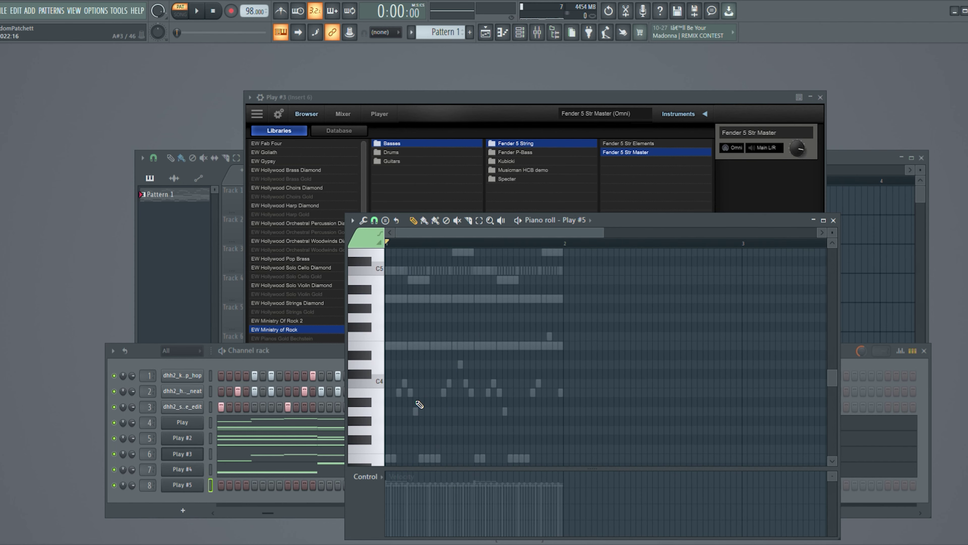
pyautogui.click(399, 395)
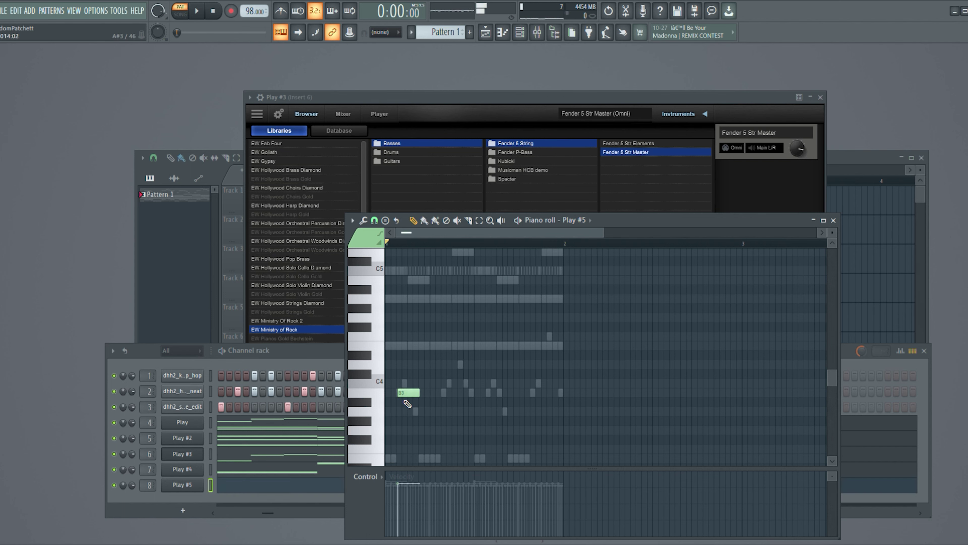
pyautogui.rightClick(416, 399)
pyautogui.click(366, 392)
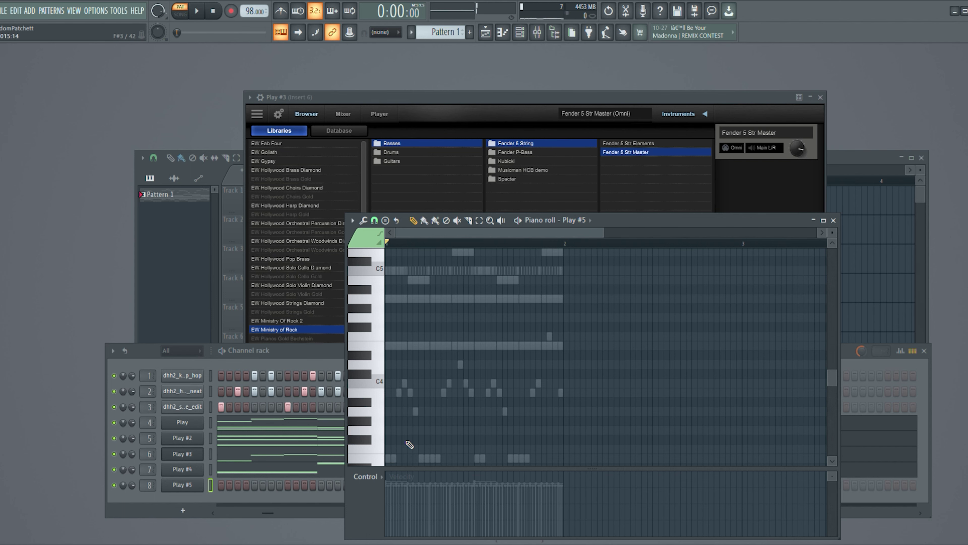
pyautogui.scroll(-5, 404, 434)
pyautogui.scroll(3, 404, 372)
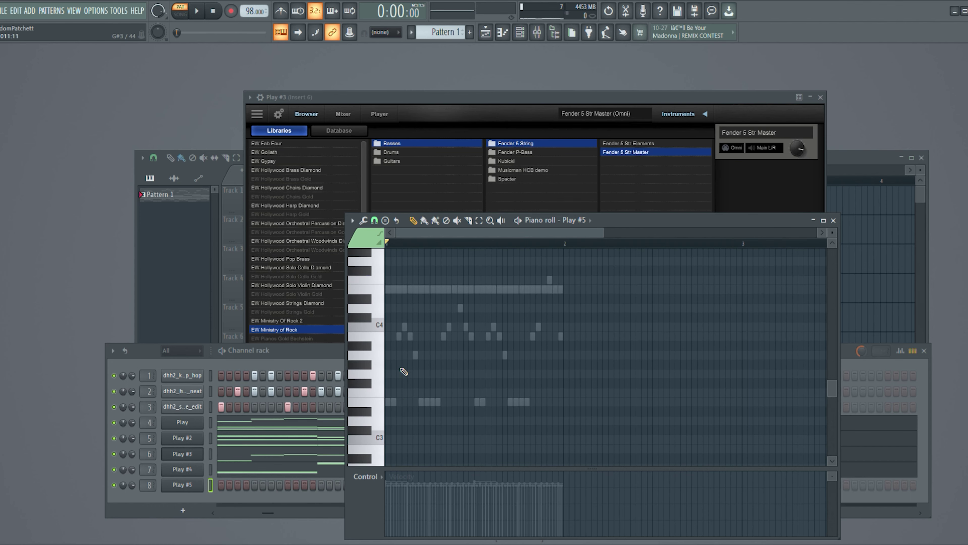
# Step: Open Play #5's player view, set its Hamburg Brass reverb level to -9 dB and close the window
pyautogui.click(382, 114)
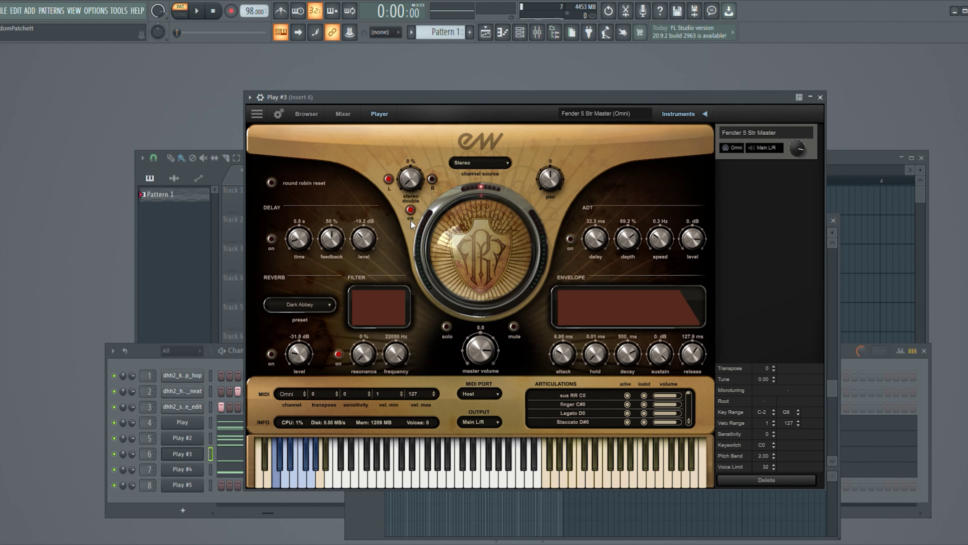
pyautogui.click(183, 486)
pyautogui.click(293, 131)
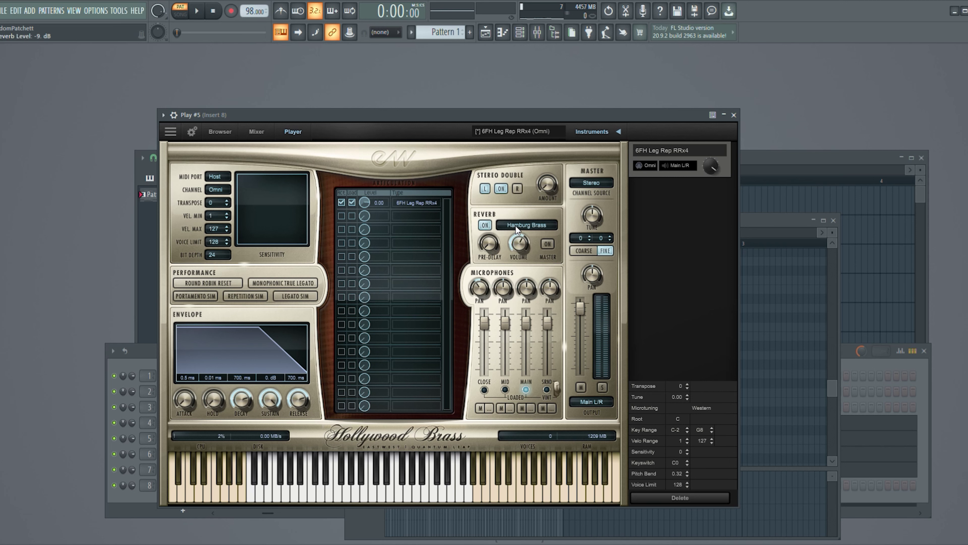
pyautogui.click(733, 115)
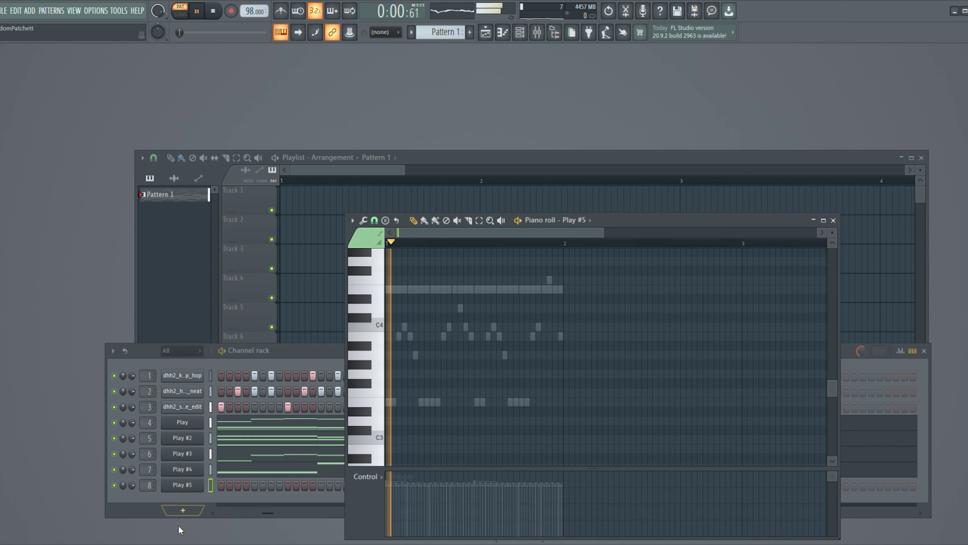
pyautogui.click(378, 407)
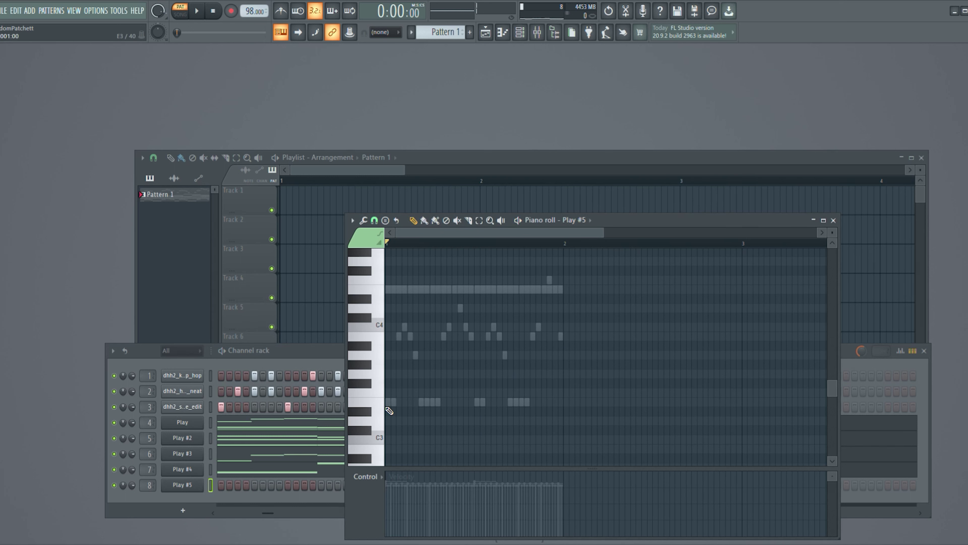
pyautogui.moveTo(391, 405)
pyautogui.mouseDown()
pyautogui.moveTo(422, 339)
pyautogui.moveTo(426, 366)
pyautogui.mouseUp()
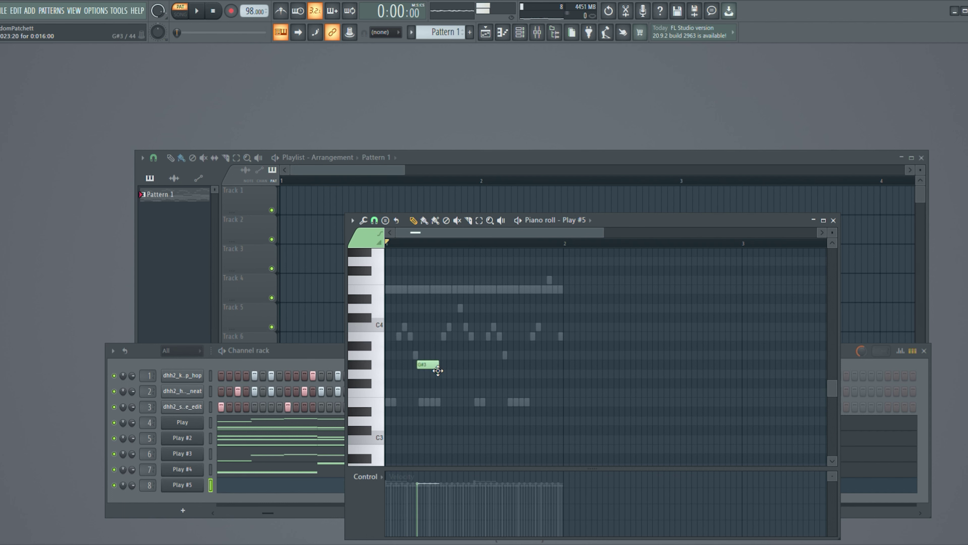
pyautogui.rightClick(430, 366)
# Step: While playing the pattern, place D4, C4 and B3 French horn notes over the matching descending bass notes
pyautogui.press('space')
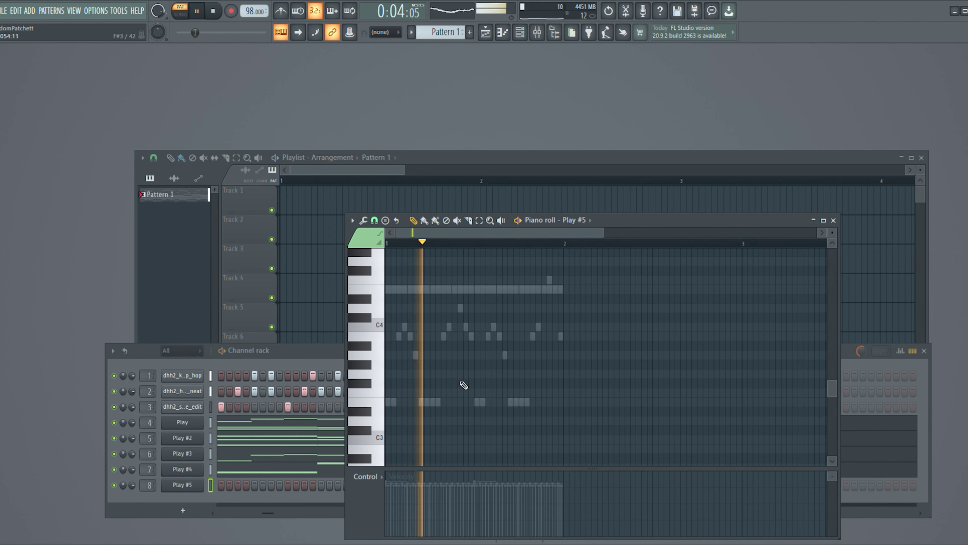
pyautogui.keyDown('ctrl'); pyautogui.scroll(3, 460, 385); pyautogui.keyUp('ctrl')
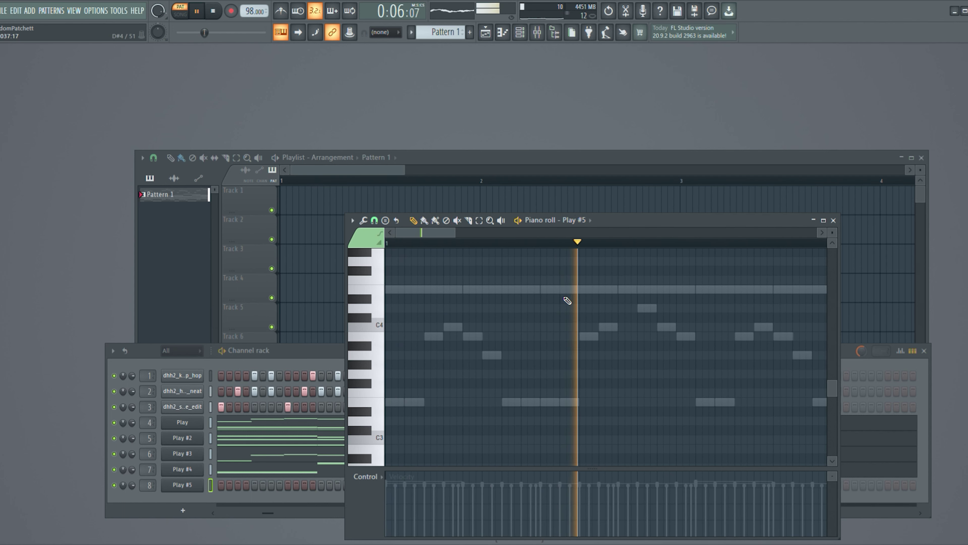
pyautogui.click(639, 309)
pyautogui.click(660, 327)
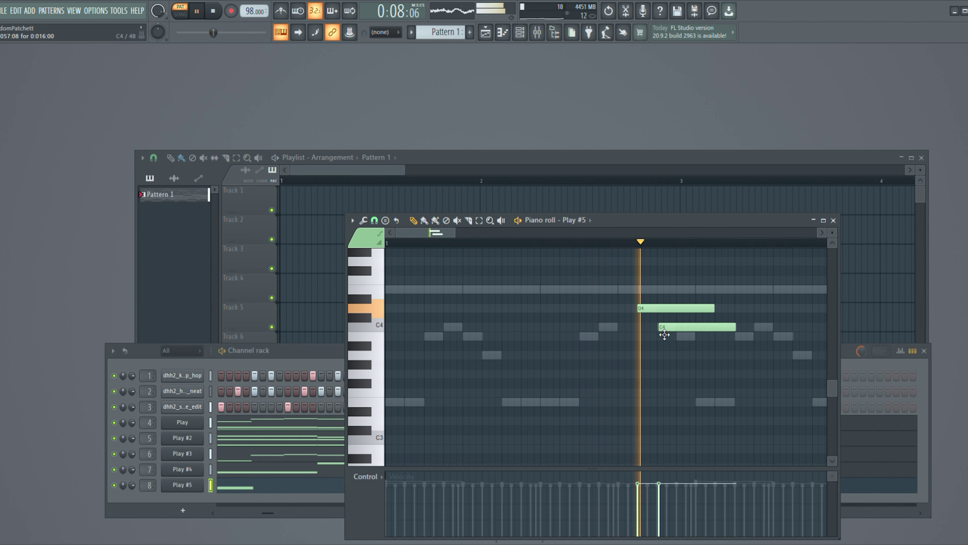
pyautogui.click(679, 336)
pyautogui.press('space')
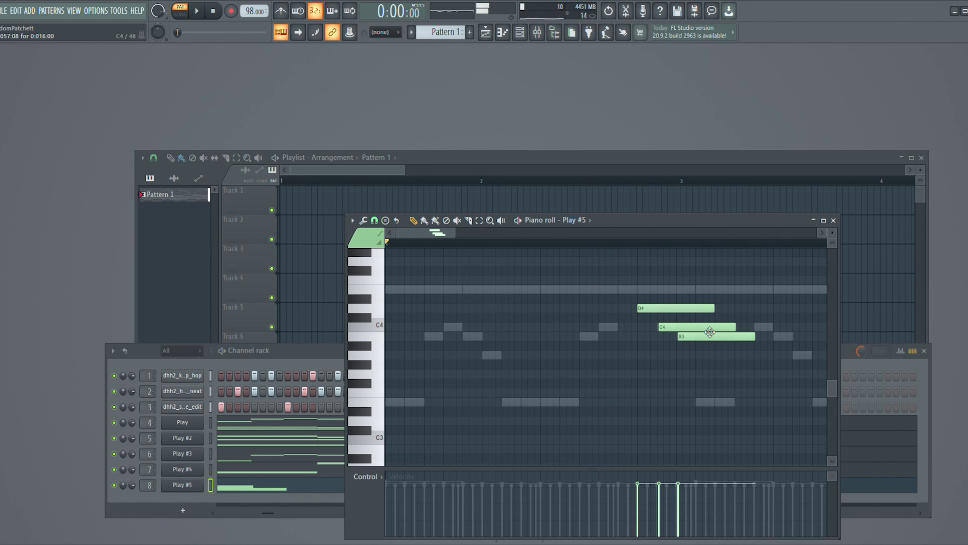
# Step: Shorten the D4, C4 and B3 horn notes to the length of the bass notes so they no longer overlap
pyautogui.moveTo(718, 310); pyautogui.dragTo(674, 324)
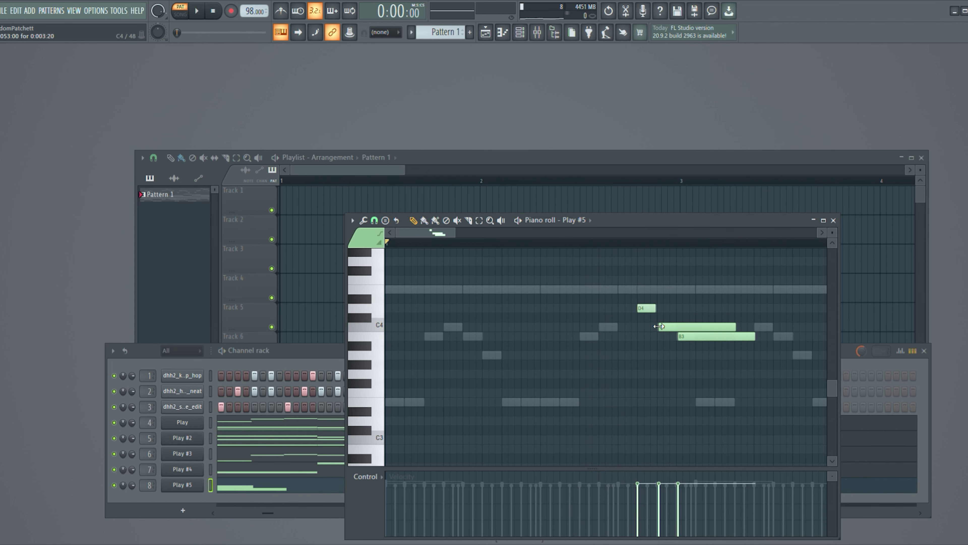
pyautogui.moveTo(740, 329); pyautogui.dragTo(680, 342)
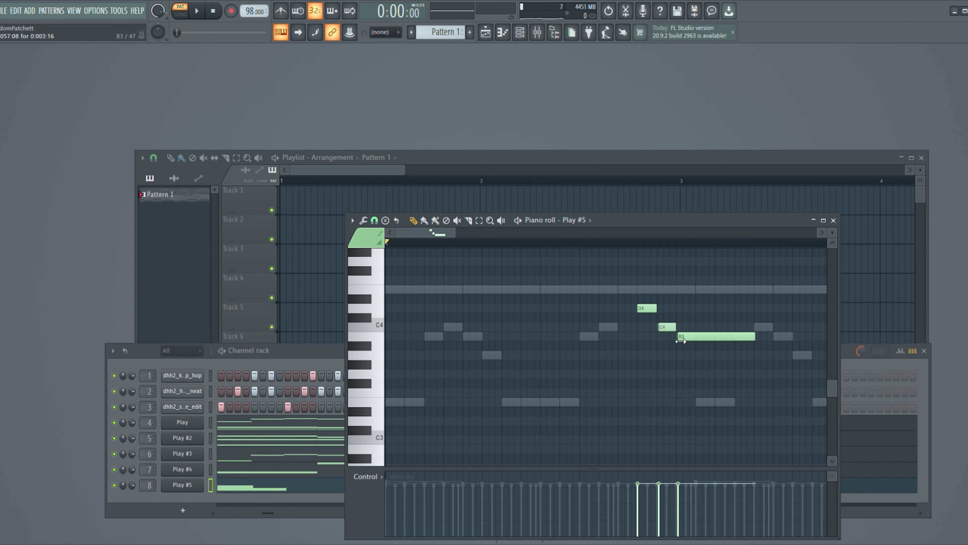
pyautogui.moveTo(757, 345); pyautogui.dragTo(702, 350)
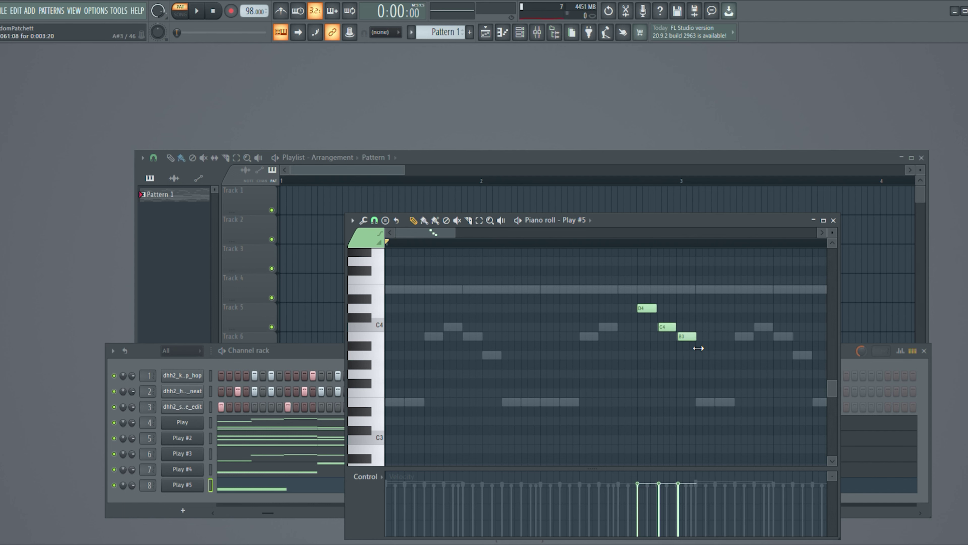
# Step: Play the pattern and add short C4 and F4 horn notes near its end
pyautogui.press('space')
pyautogui.moveTo(428, 237); pyautogui.dragTo(476, 236)
pyautogui.click(558, 329)
pyautogui.click(594, 280)
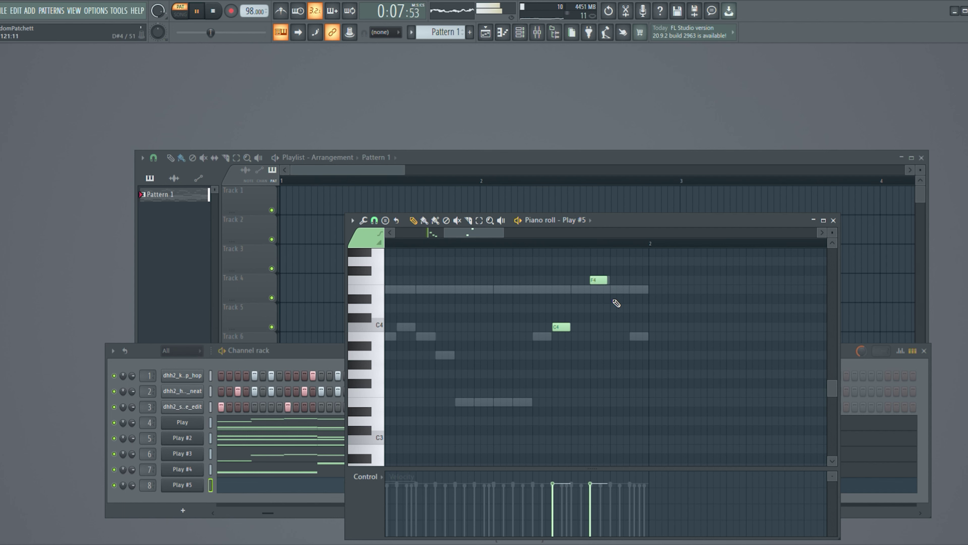
# Step: Add a short B3 horn note over the last bass note and listen to the pattern from its start
pyautogui.click(634, 337)
pyautogui.moveTo(472, 233)
pyautogui.mouseDown()
pyautogui.moveTo(379, 239)
pyautogui.moveTo(481, 243)
pyautogui.mouseUp()
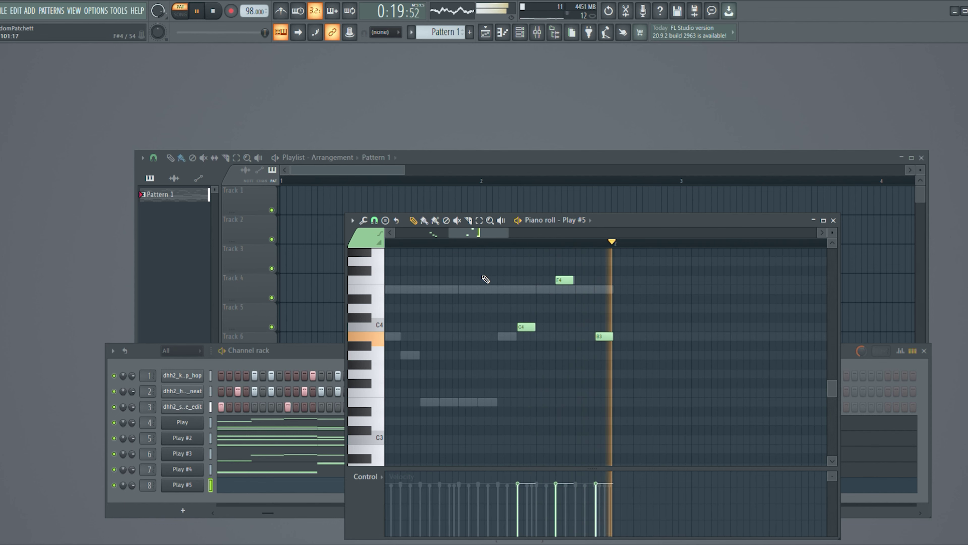
pyautogui.scroll(-3, 453, 326)
pyautogui.scroll(-3, 453, 326)
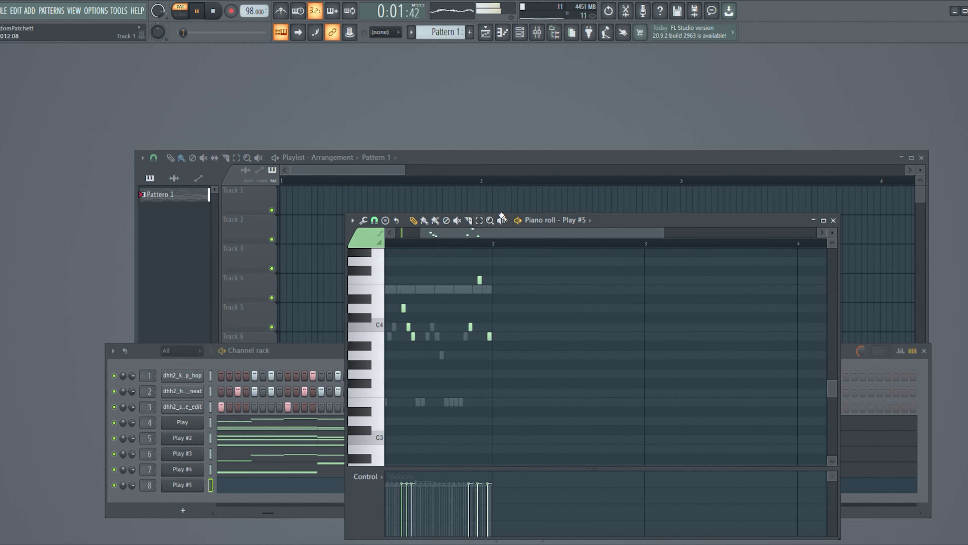
# Step: Move the F4 horn note earlier, directly after the C4 note, and add a short E4 note right behind it
pyautogui.scroll(6, 472, 296)
pyautogui.click(480, 293)
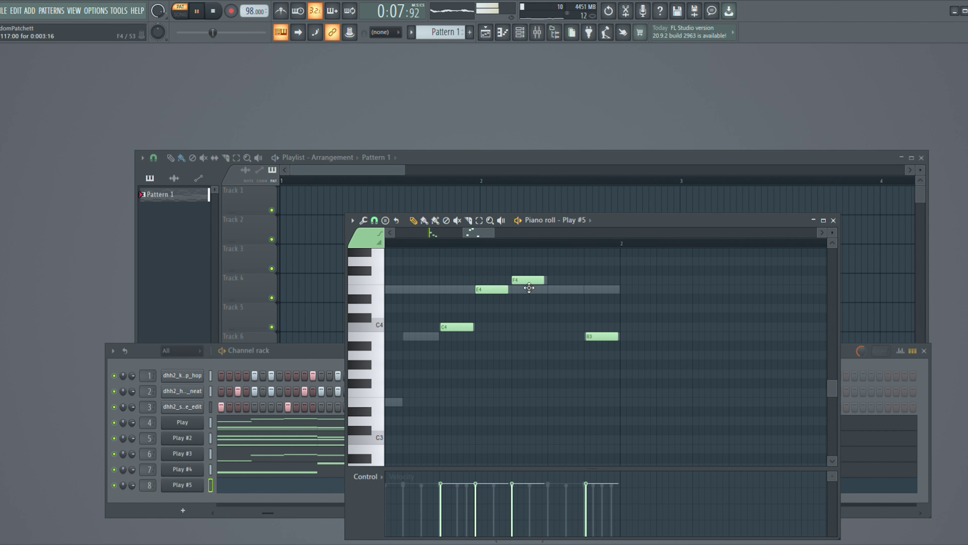
pyautogui.rightClick(497, 290)
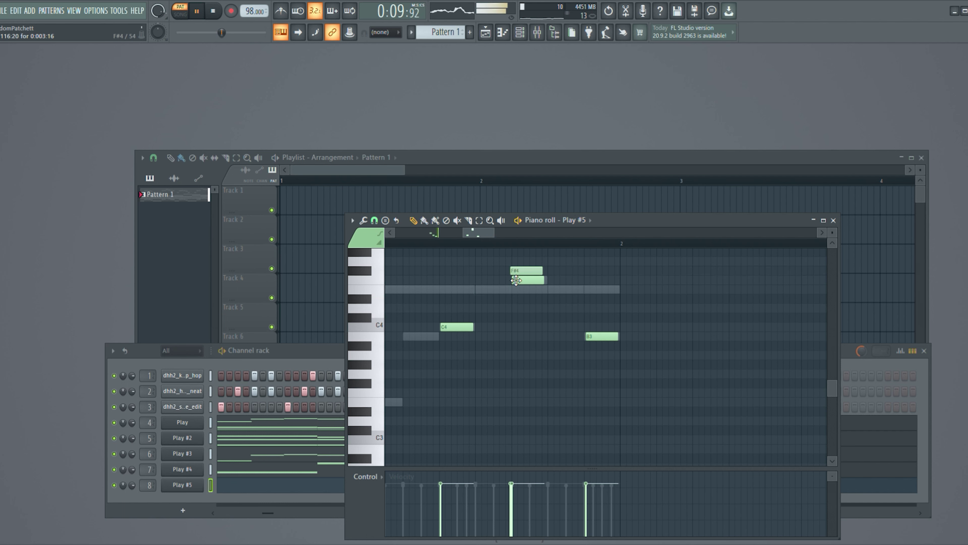
pyautogui.moveTo(536, 288); pyautogui.dragTo(499, 287)
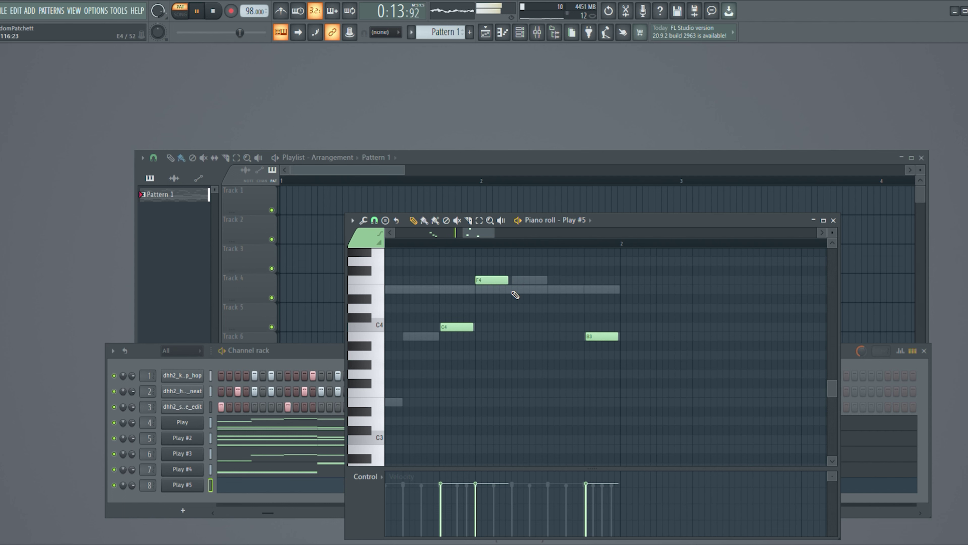
pyautogui.click(512, 291)
# Step: Move the last B3 horn note directly after the E4, add a closing E3 note behind it and play the pattern
pyautogui.moveTo(613, 338); pyautogui.dragTo(578, 339)
pyautogui.press('space')
pyautogui.click(584, 355)
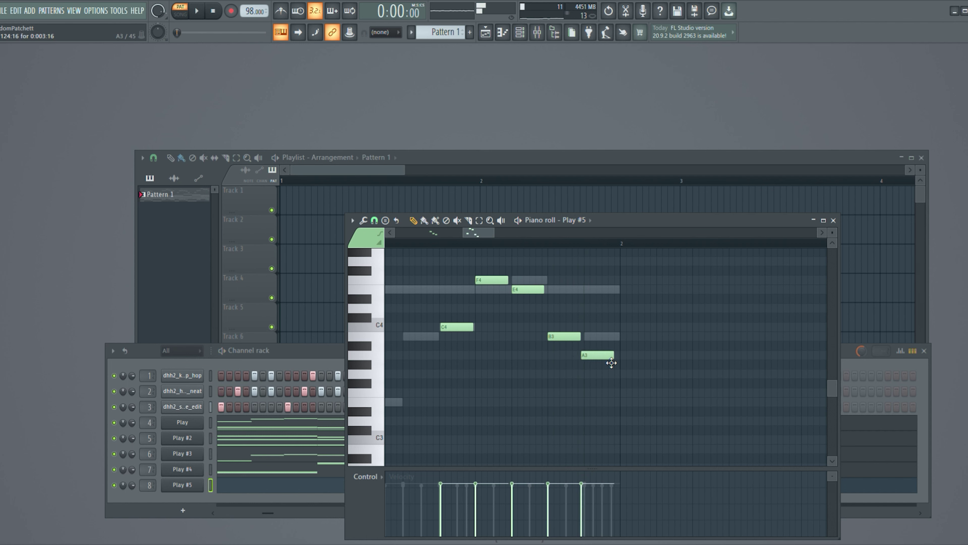
pyautogui.moveTo(609, 357); pyautogui.dragTo(610, 411)
pyautogui.press('space')
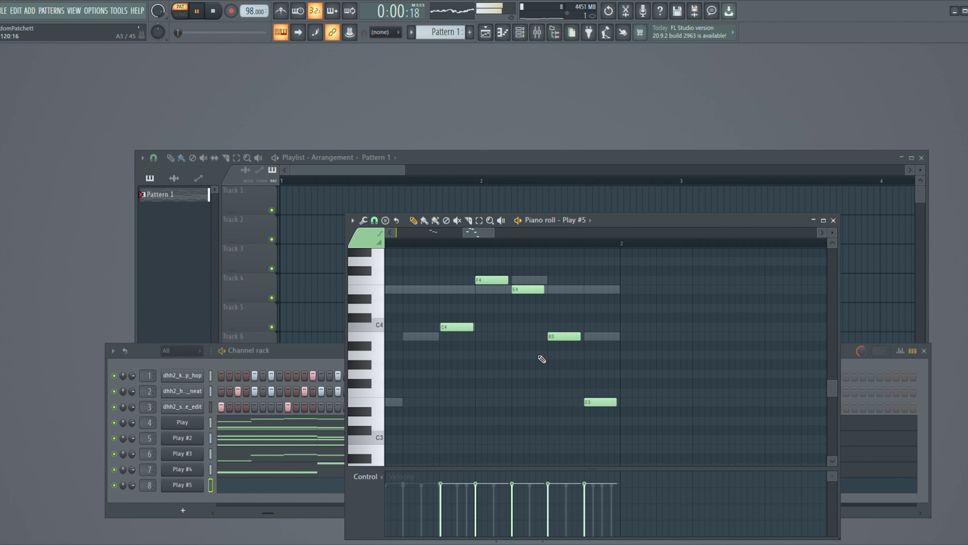
# Step: Add a short E3 horn note directly before the D4 of the first horn phrase and play the pattern
pyautogui.moveTo(475, 229); pyautogui.dragTo(389, 225)
pyautogui.scroll(-5, 459, 333)
pyautogui.scroll(-1, 455, 319)
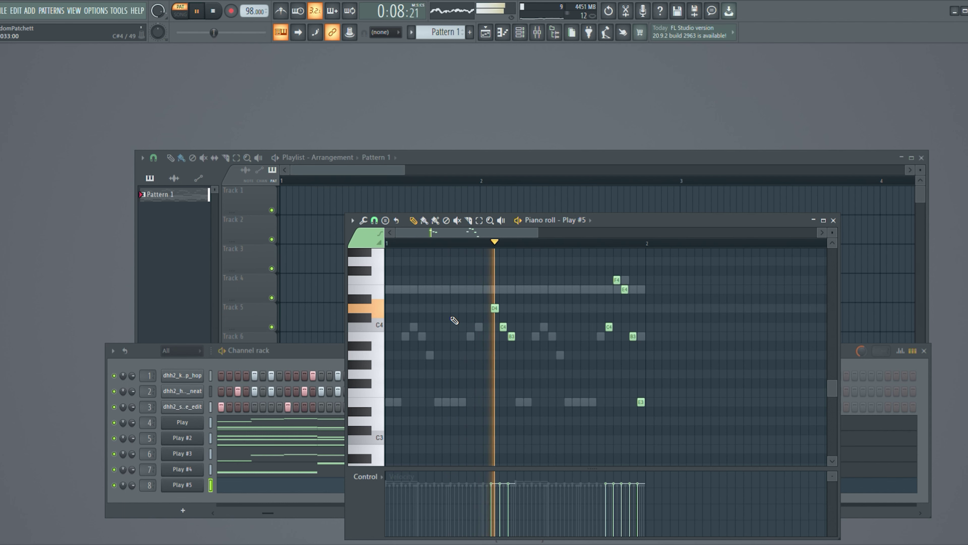
pyautogui.press('space')
pyautogui.scroll(3, 480, 343)
pyautogui.click(441, 331)
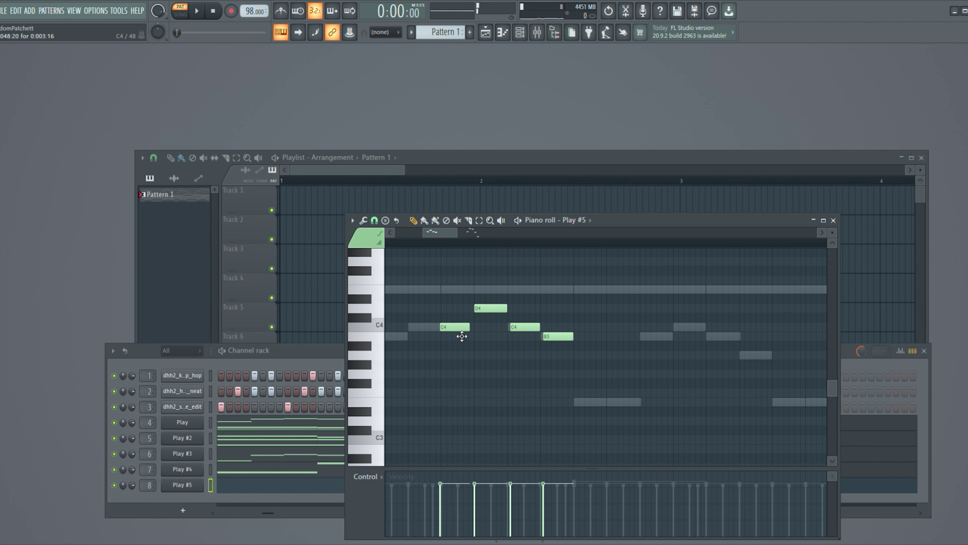
pyautogui.moveTo(463, 335); pyautogui.dragTo(461, 409)
pyautogui.press('space')
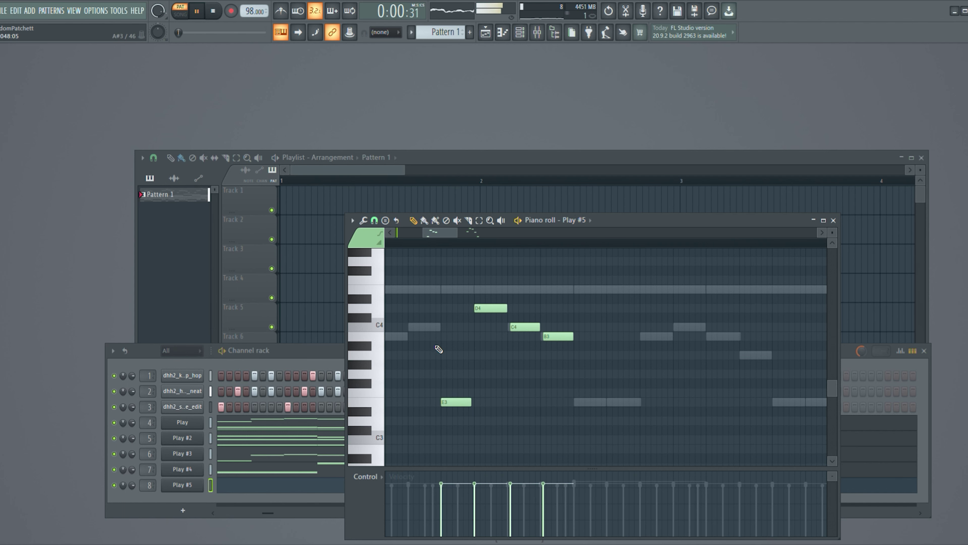
# Step: Listen to the first horn phrase, close the Play #5 piano roll and stop playback
pyautogui.moveTo(436, 232); pyautogui.dragTo(422, 231)
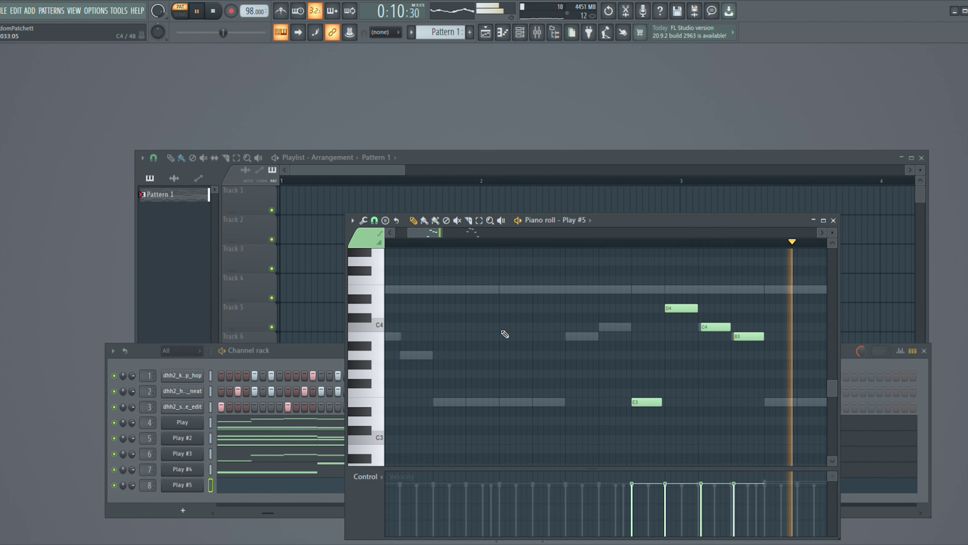
pyautogui.click(833, 221)
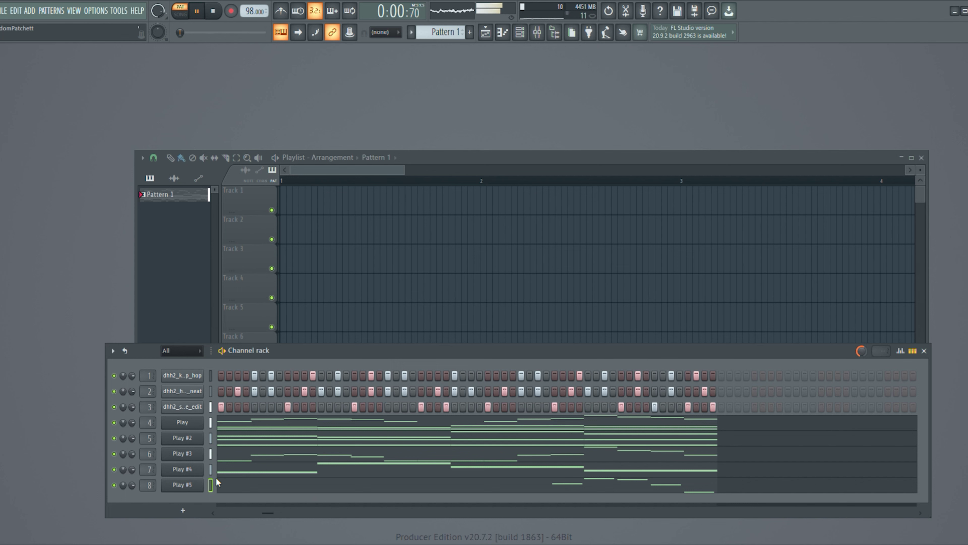
pyautogui.press('space')
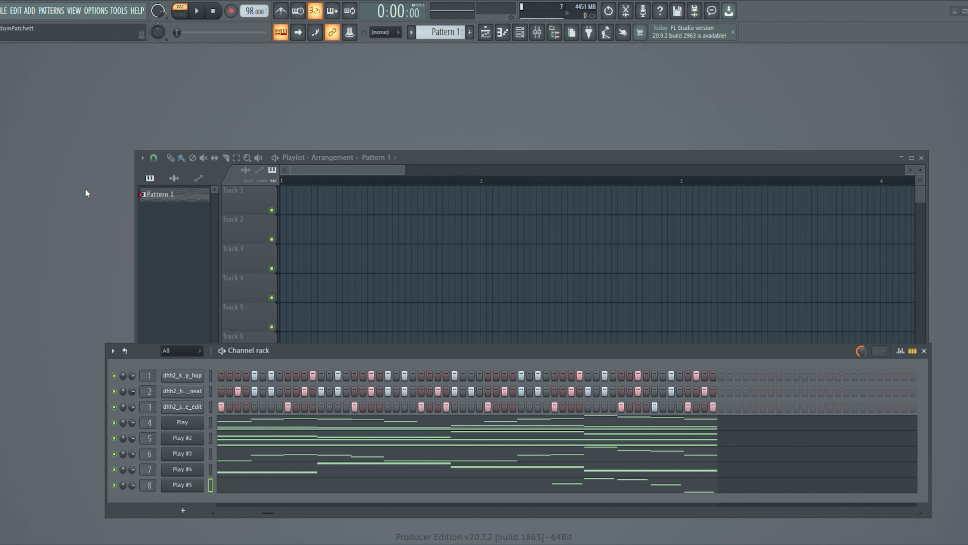
# Step: Clone Pattern 1 seven times, creating Pattern 2 through Pattern 8 with the same content
pyautogui.press('F4')
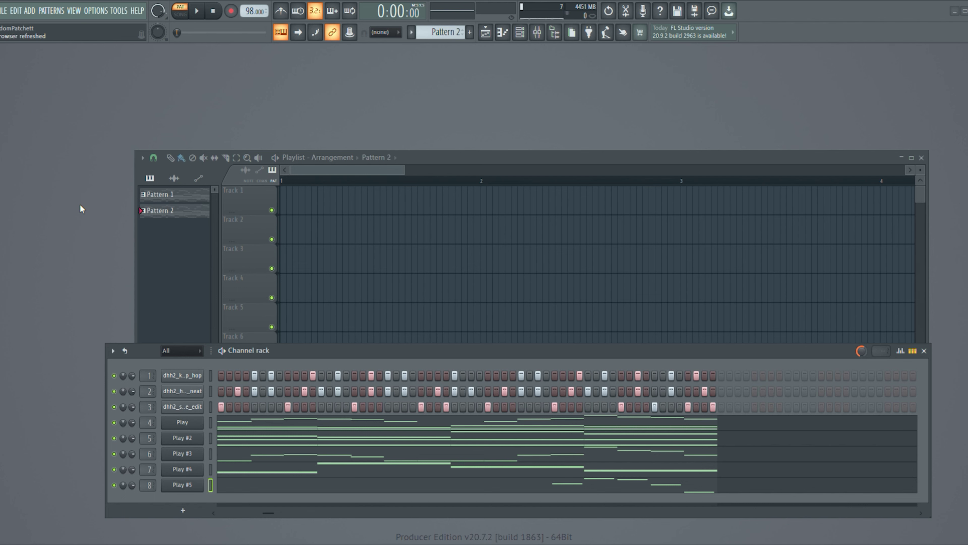
pyautogui.press('F4')
pyautogui.press('F4')
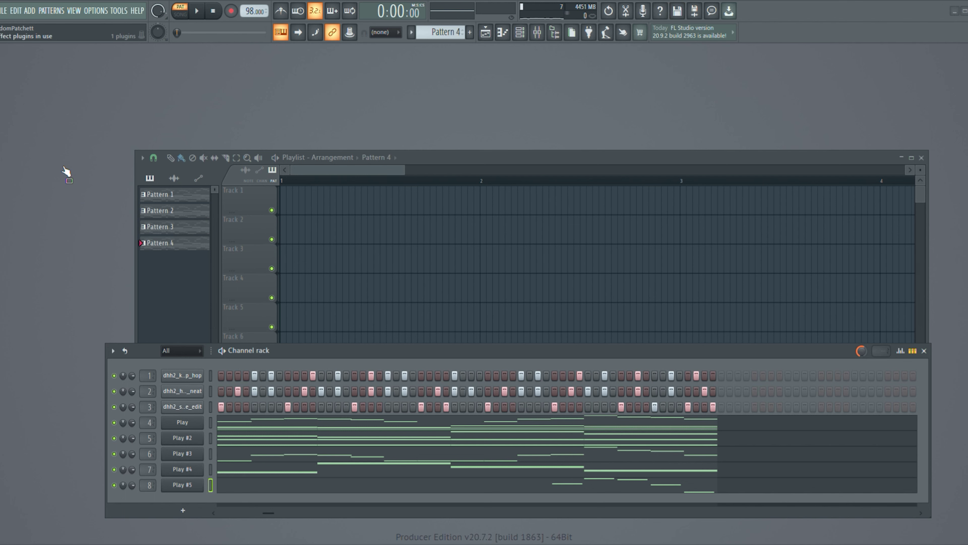
pyautogui.press('F4')
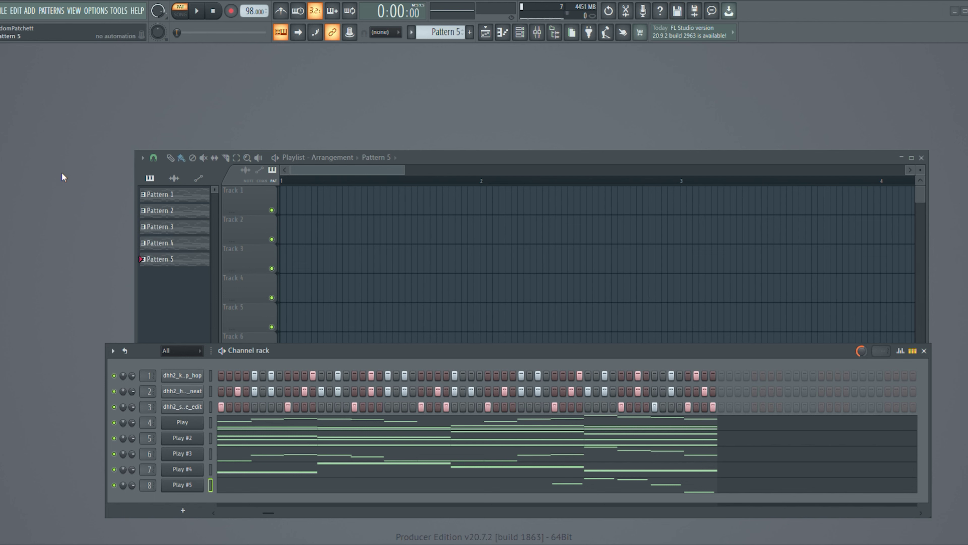
pyautogui.press('F4')
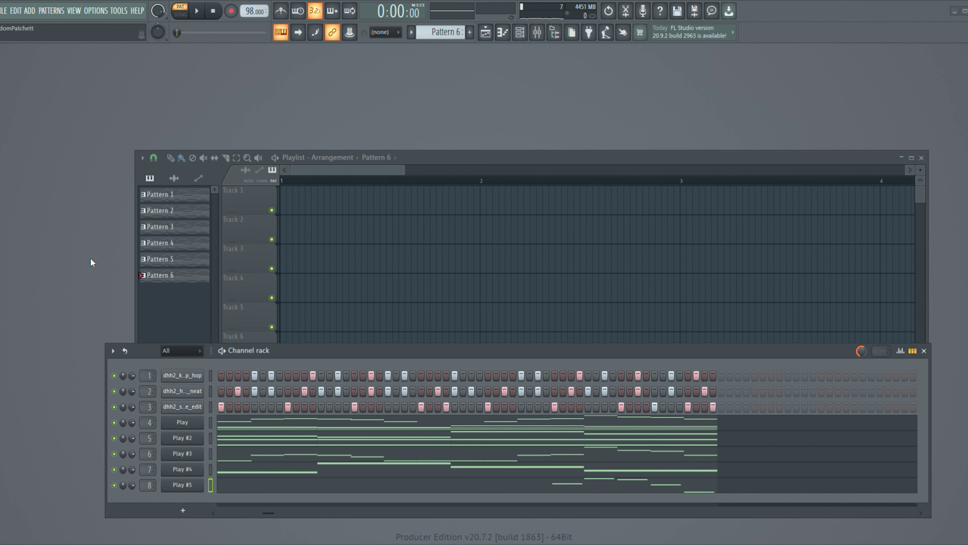
pyautogui.press('F4')
pyautogui.hotkey('ctrl', 'shift', 'c')
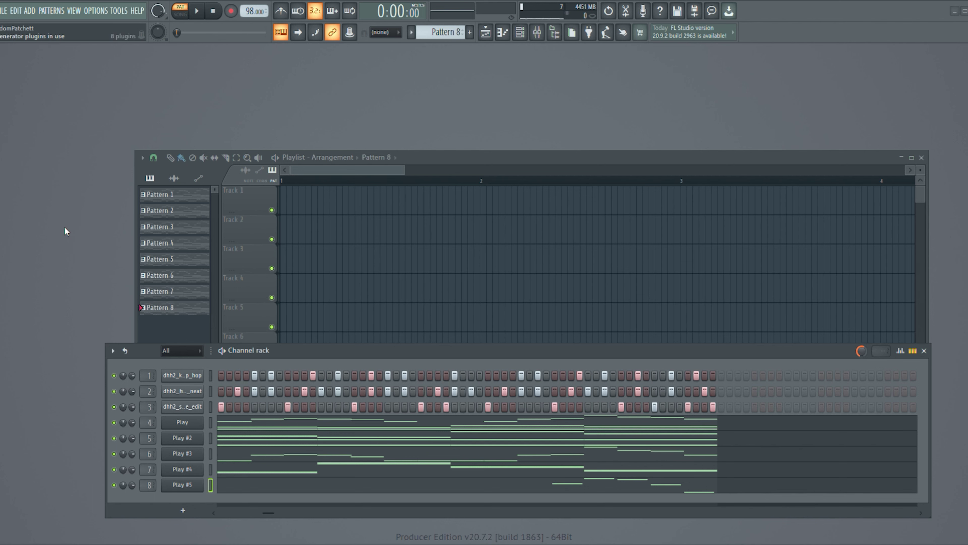
# Step: Rename Pattern 1 as Kick with a red colour and Pattern 2 as Hat with a magenta colour
pyautogui.click(153, 195)
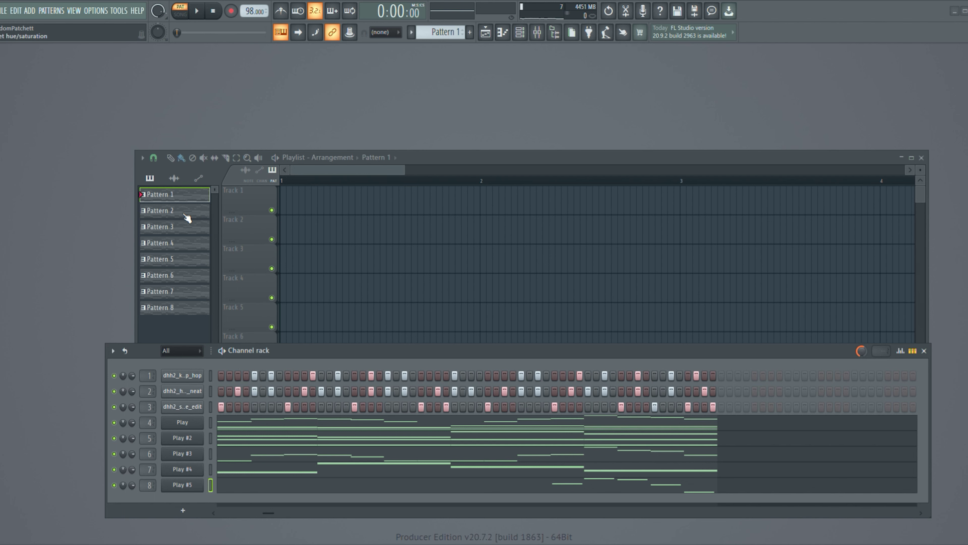
pyautogui.click(13, 170)
pyautogui.press('KP_Add')
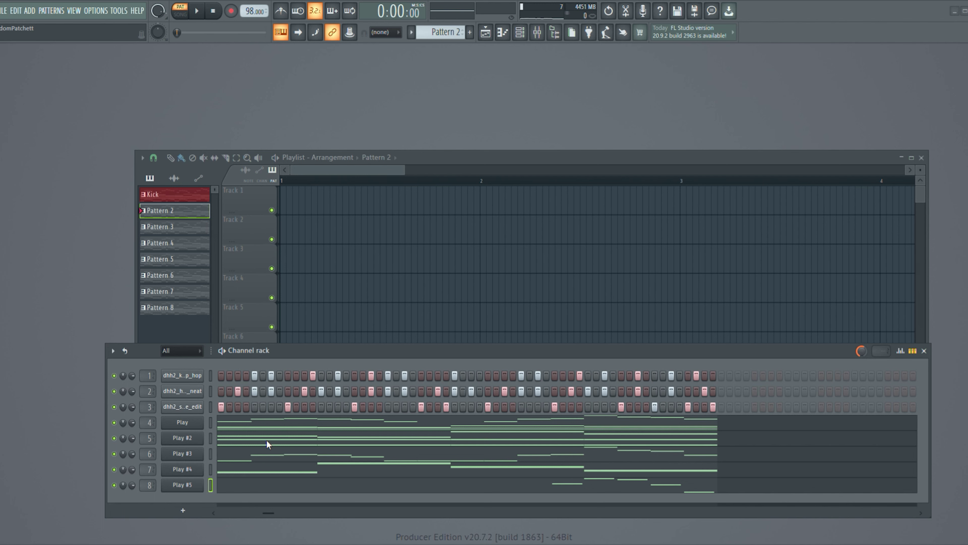
pyautogui.press('Return')
pyautogui.press('KP_Add')
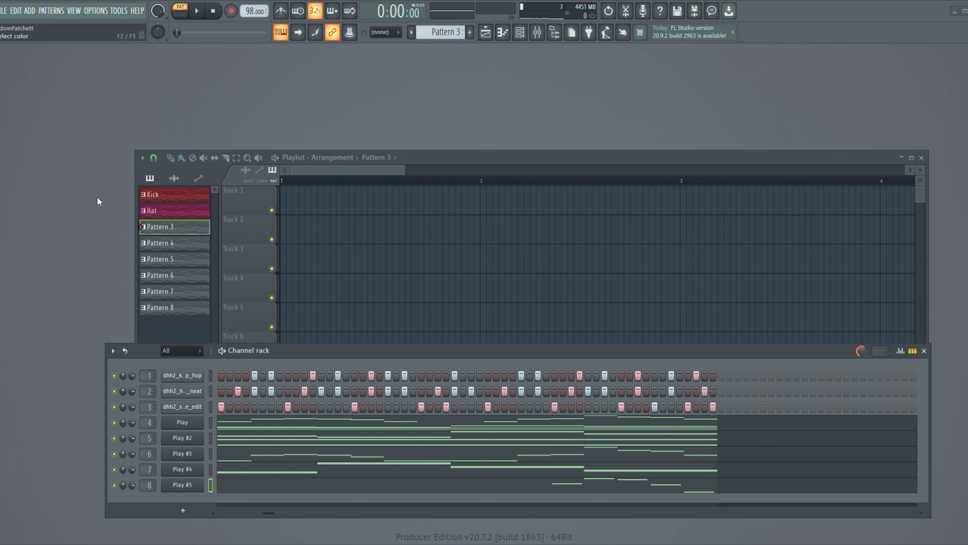
# Step: Rename Pattern 3 as Snare and colour it orange
pyautogui.click(269, 438)
pyautogui.press('Return')
pyautogui.press('KP_Add')
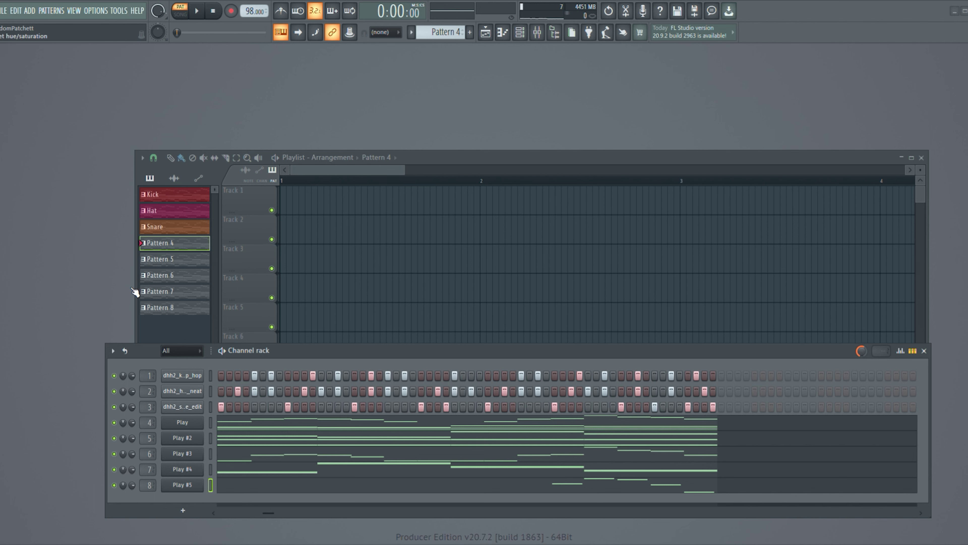
# Step: Rename Pattern 4 as Piano in blue and Pattern 5 as Strings in green, and select Pattern 6
pyautogui.click(270, 452)
pyautogui.press('Return')
pyautogui.press('KP_Add')
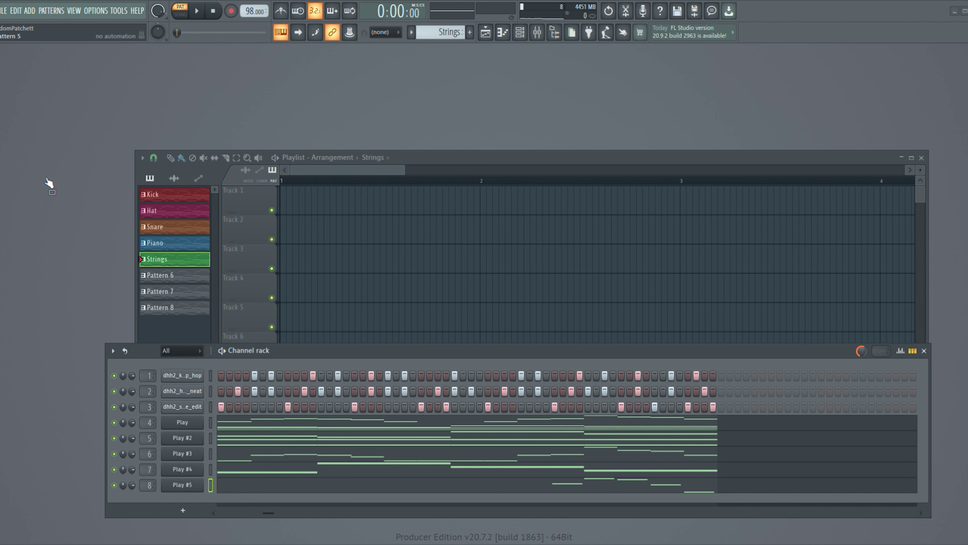
pyautogui.press('KP_Add')
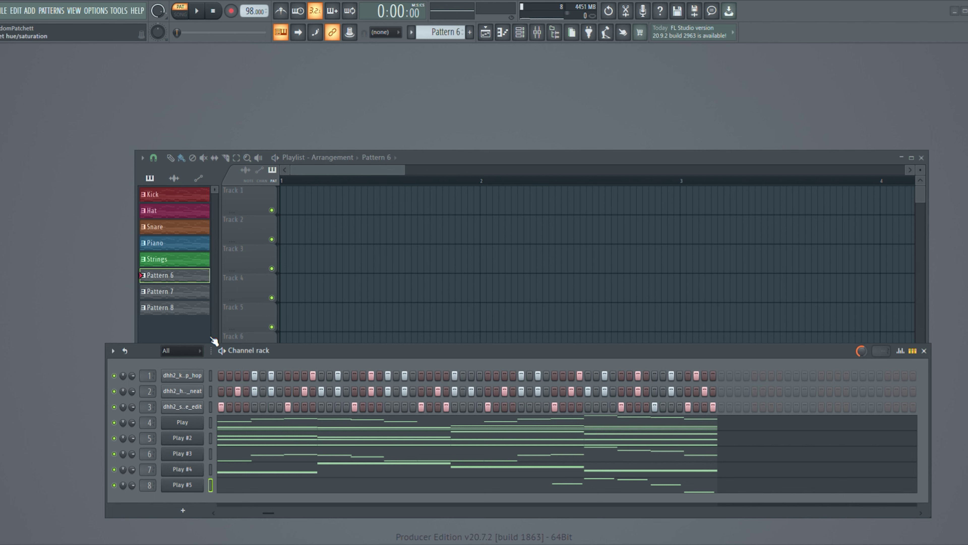
# Step: Rename Pattern 6 as Bass in lime green, Pattern 7 as Choir in olive yellow and Pattern 8 as Brass in purple
pyautogui.click(3, 230)
pyautogui.press('KP_Add')
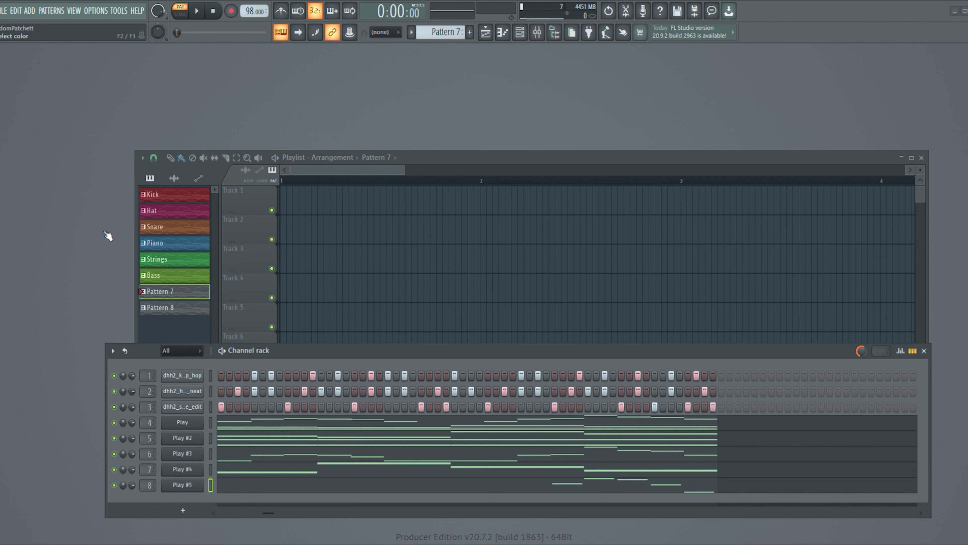
pyautogui.click(280, 486)
pyautogui.click(22, 245)
pyautogui.click(167, 307)
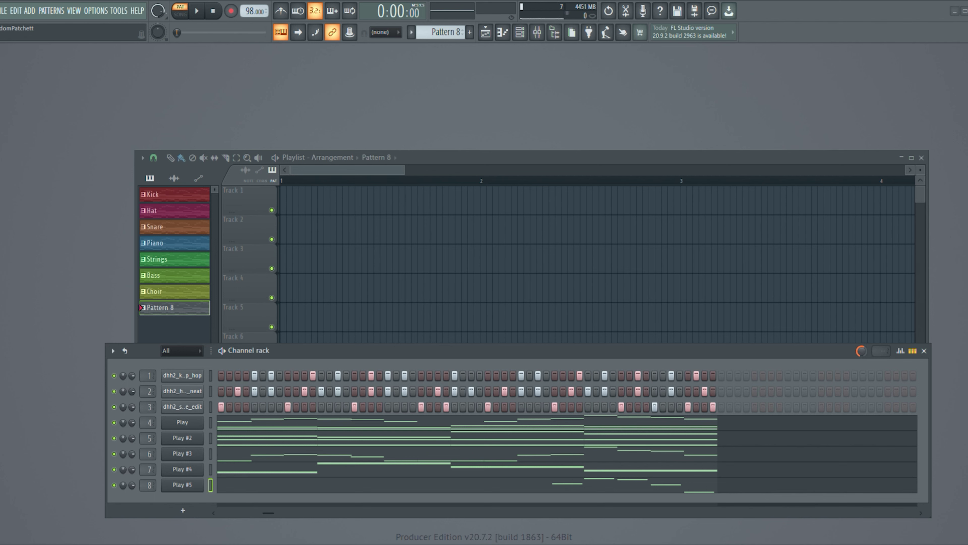
pyautogui.click(5, 261)
# Step: In the Kick pattern, cut the notes of every channel except the kick
pyautogui.click(175, 194)
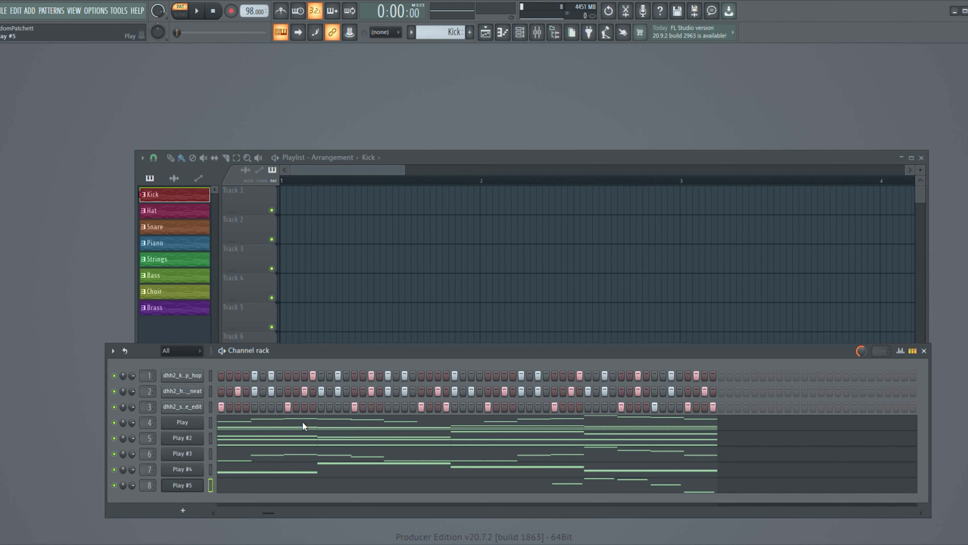
pyautogui.click(330, 388)
pyautogui.rightClick(183, 470)
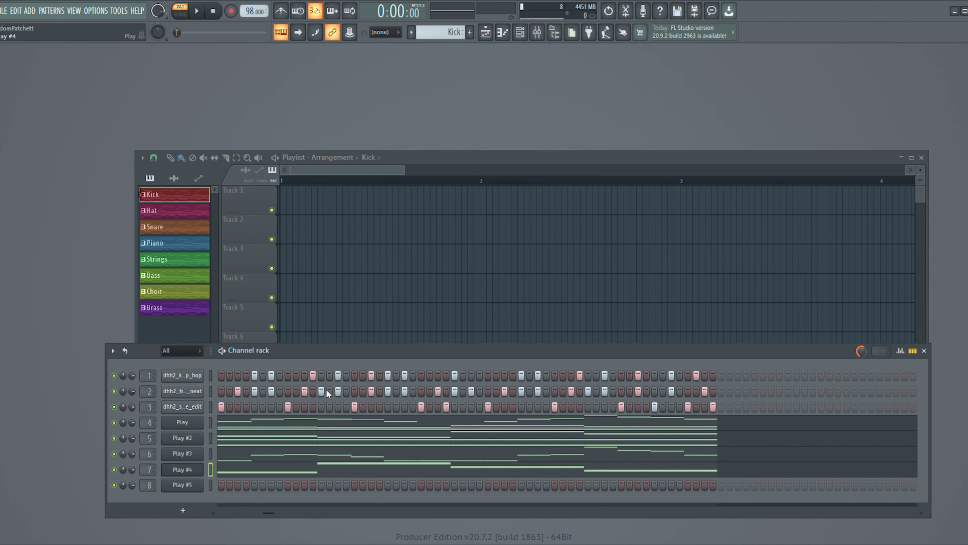
pyautogui.click(167, 452)
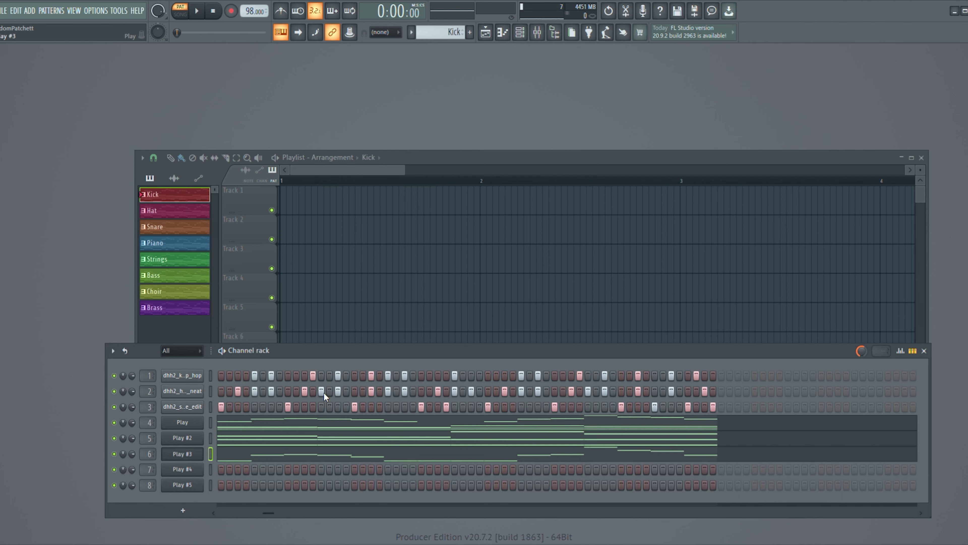
pyautogui.click(182, 438)
pyautogui.click(184, 424)
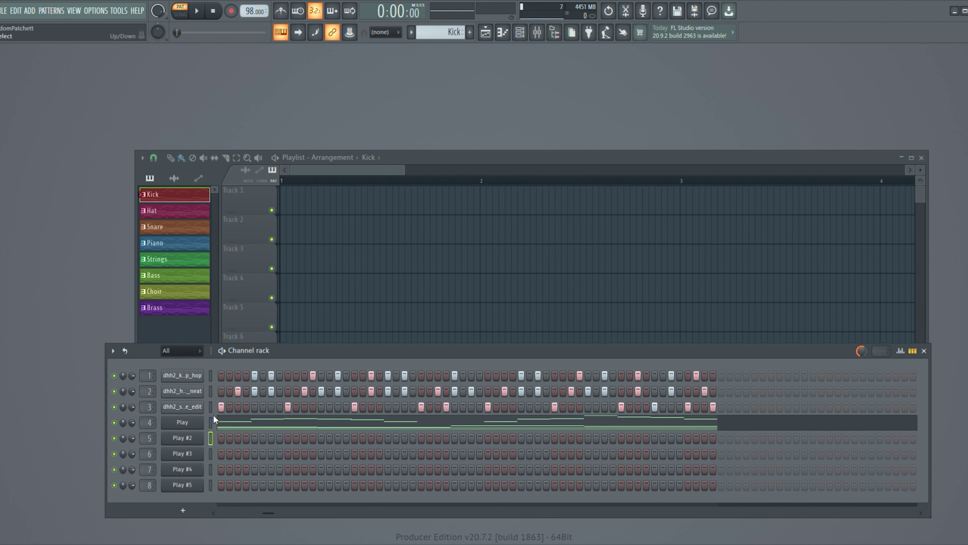
pyautogui.click(168, 406)
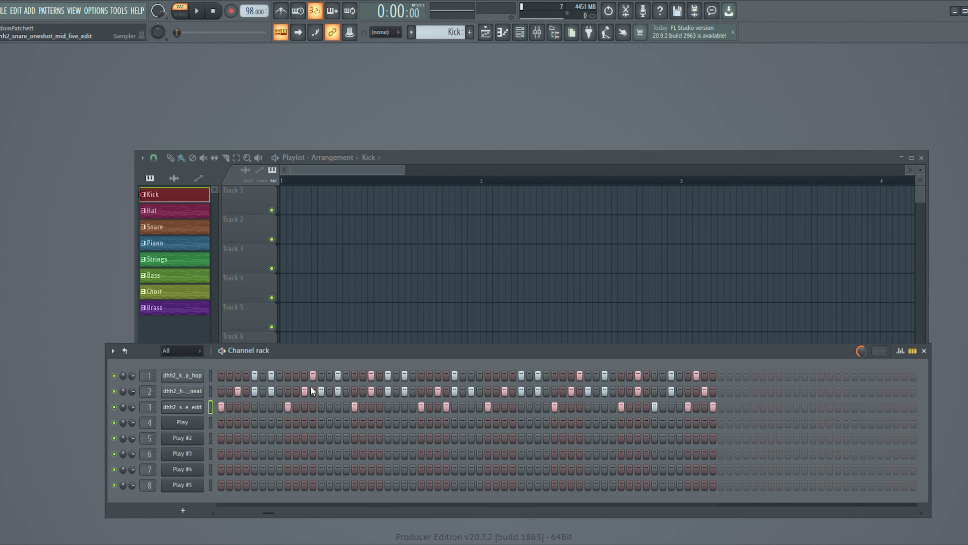
pyautogui.click(175, 390)
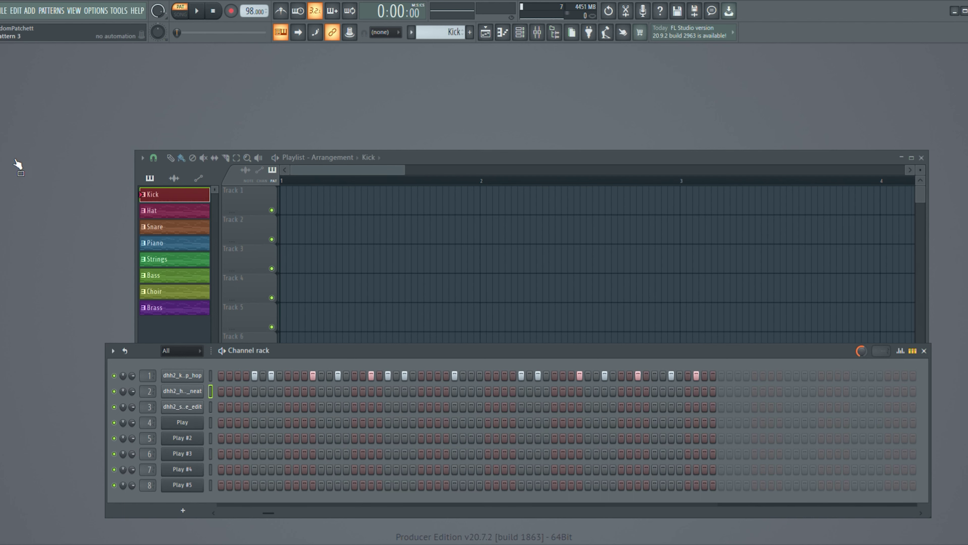
# Step: In the Hat pattern, cut the steps of the kick and snare channels
pyautogui.click(174, 210)
pyautogui.click(171, 375)
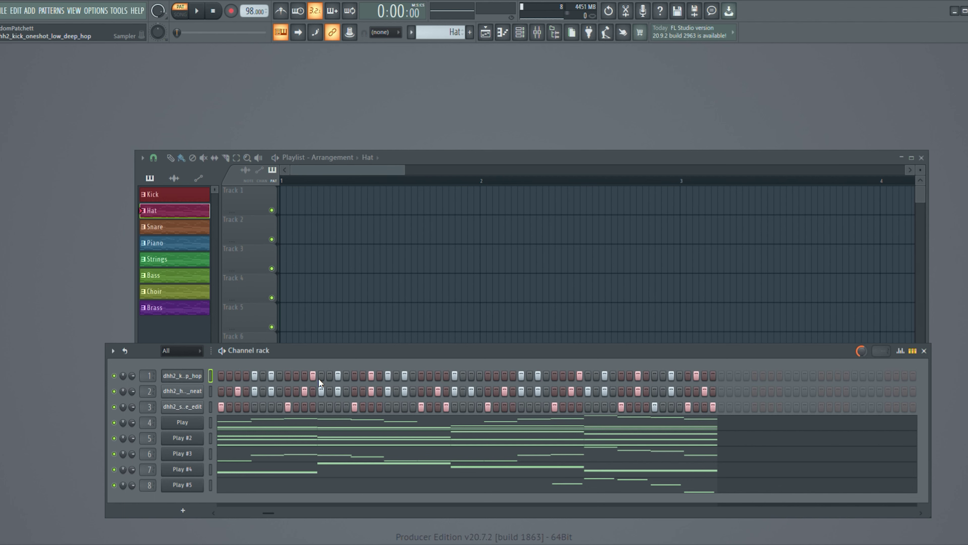
pyautogui.click(210, 407)
pyautogui.press('F7')
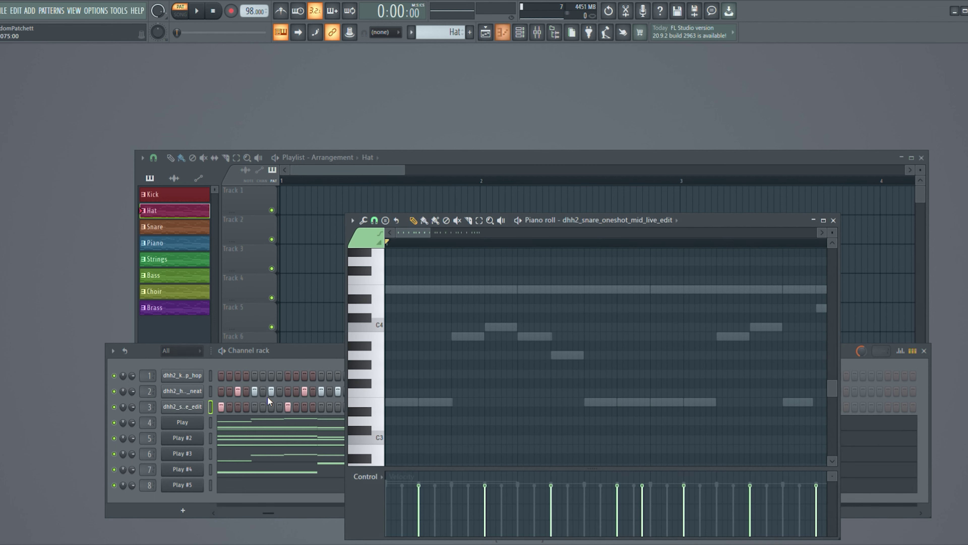
pyautogui.click(834, 220)
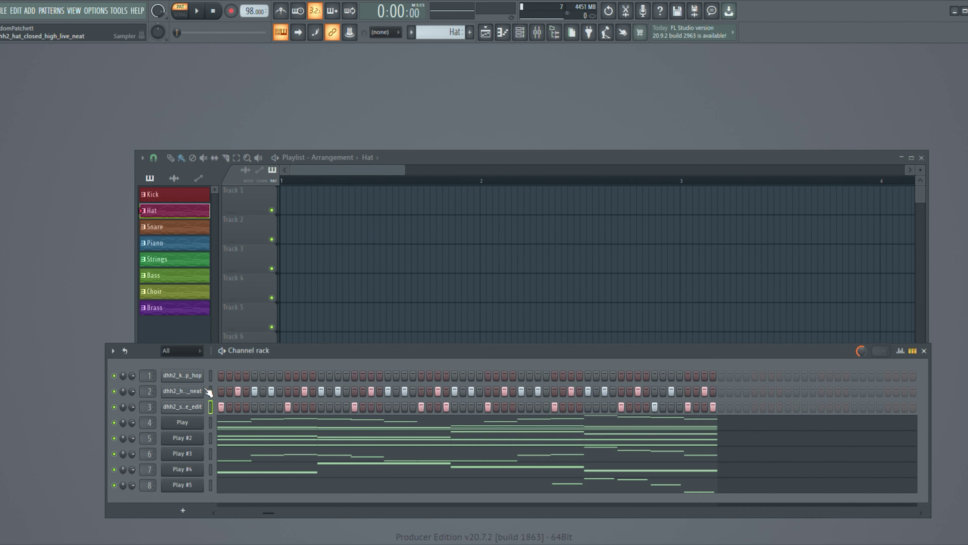
pyautogui.click(339, 392)
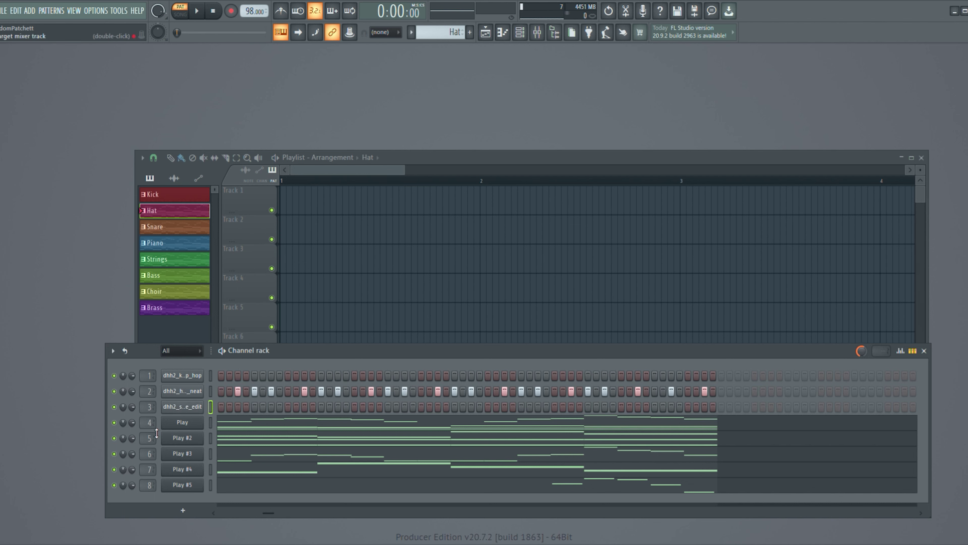
# Step: Cut the notes of the channels Play through Play #5 from the Hat pattern
pyautogui.rightClick(178, 422)
pyautogui.click(331, 390)
pyautogui.click(179, 439)
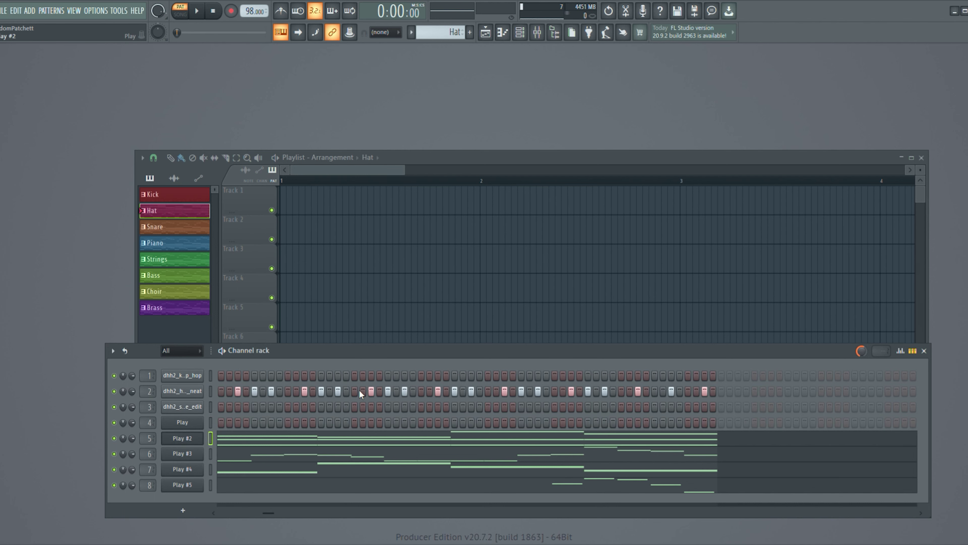
pyautogui.click(315, 395)
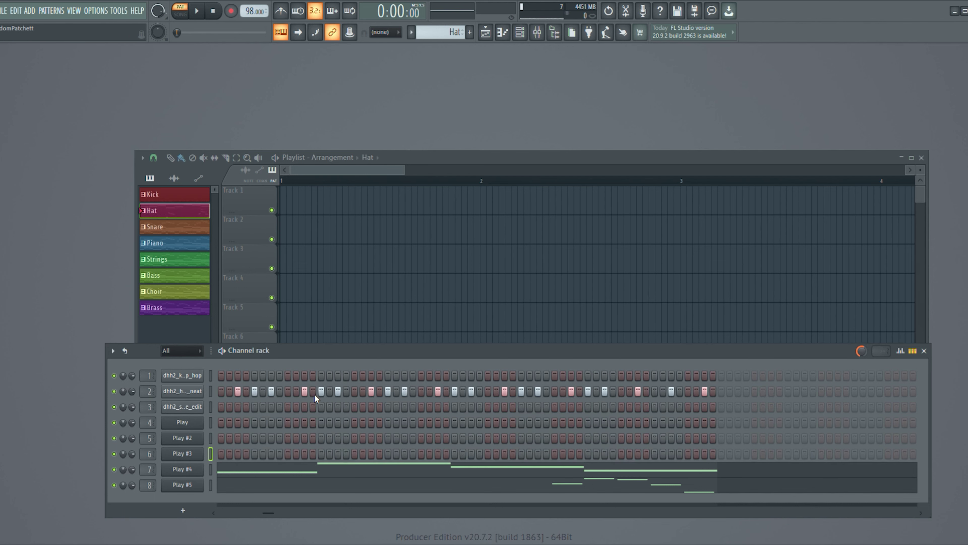
pyautogui.rightClick(170, 466)
pyautogui.click(324, 413)
pyautogui.click(183, 485)
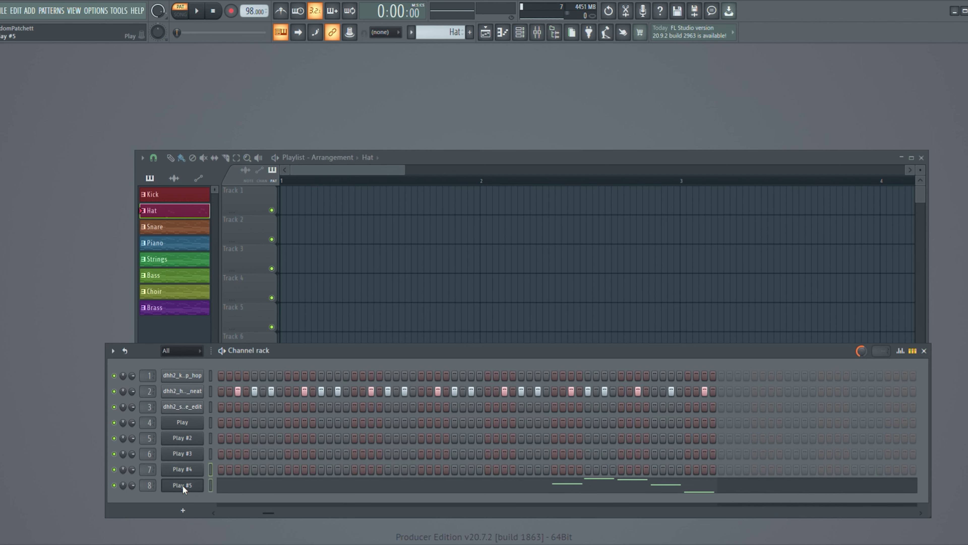
# Step: In the Snare pattern, cut the steps of the kick and hat channels
pyautogui.click(170, 225)
pyautogui.click(130, 489)
pyautogui.click(168, 374)
pyautogui.hotkey('ctrl', 'x')
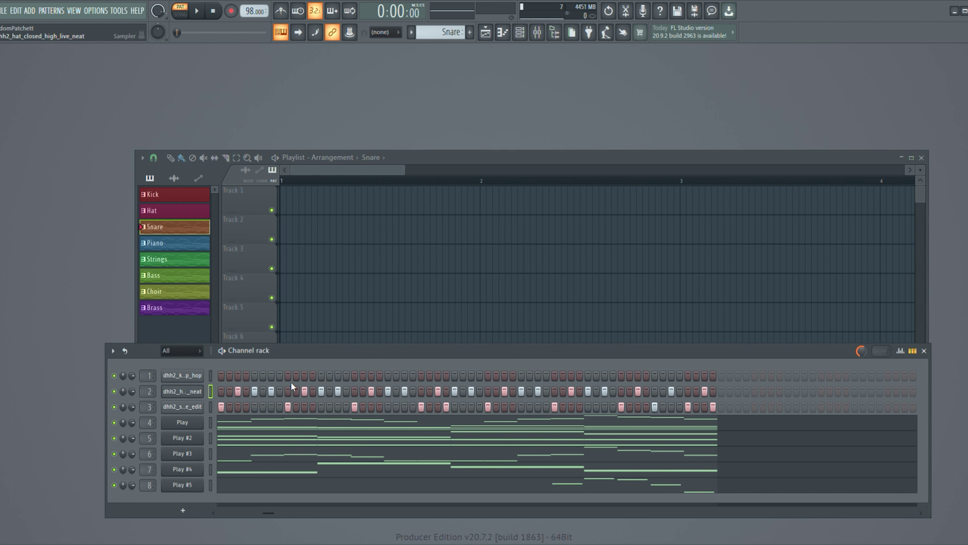
# Step: Cut the notes of the channels Play through Play #5 from the Snare pattern
pyautogui.click(187, 424)
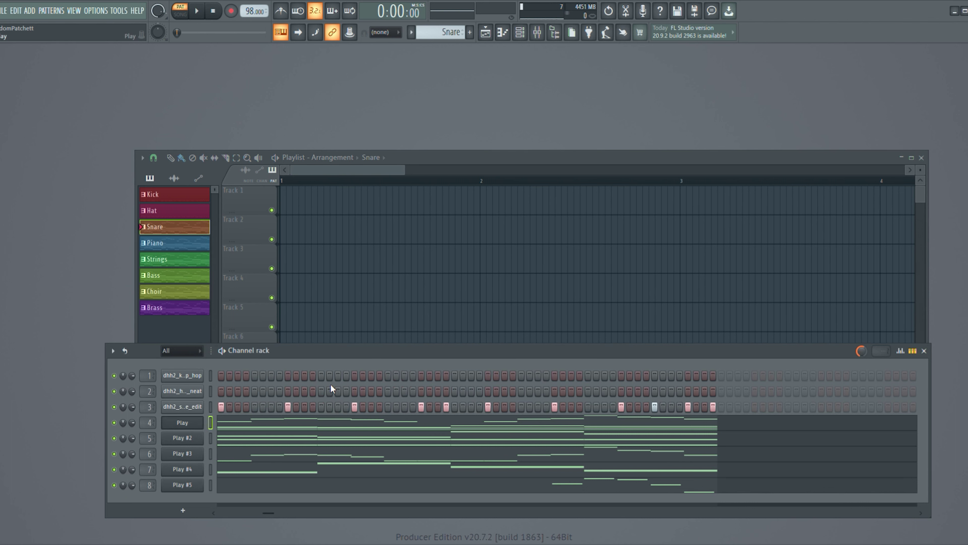
pyautogui.hotkey('ctrl', 'x')
pyautogui.click(198, 438)
pyautogui.hotkey('ctrl', 'Delete')
pyautogui.click(177, 453)
pyautogui.hotkey('ctrl', 'Delete')
pyautogui.click(190, 467)
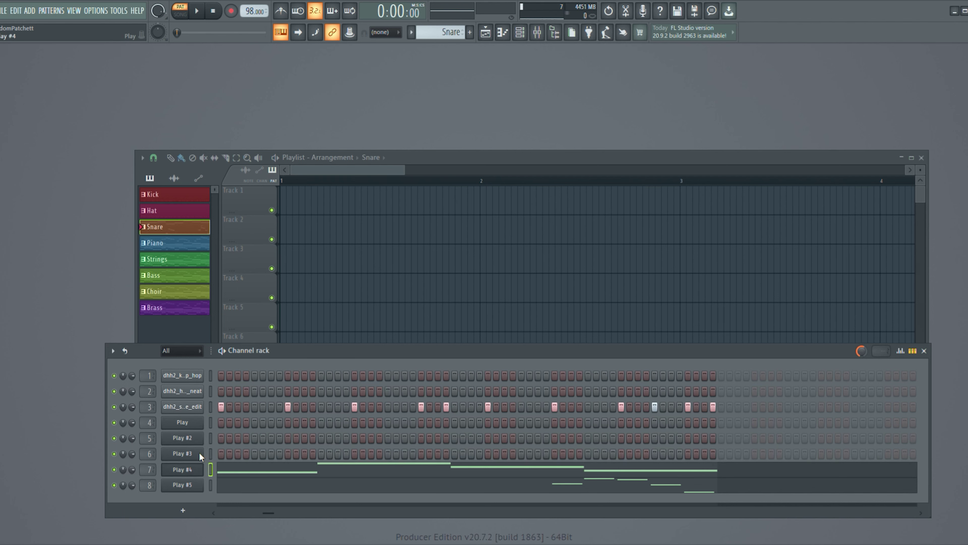
pyautogui.hotkey('ctrl', 'Delete')
pyautogui.click(198, 485)
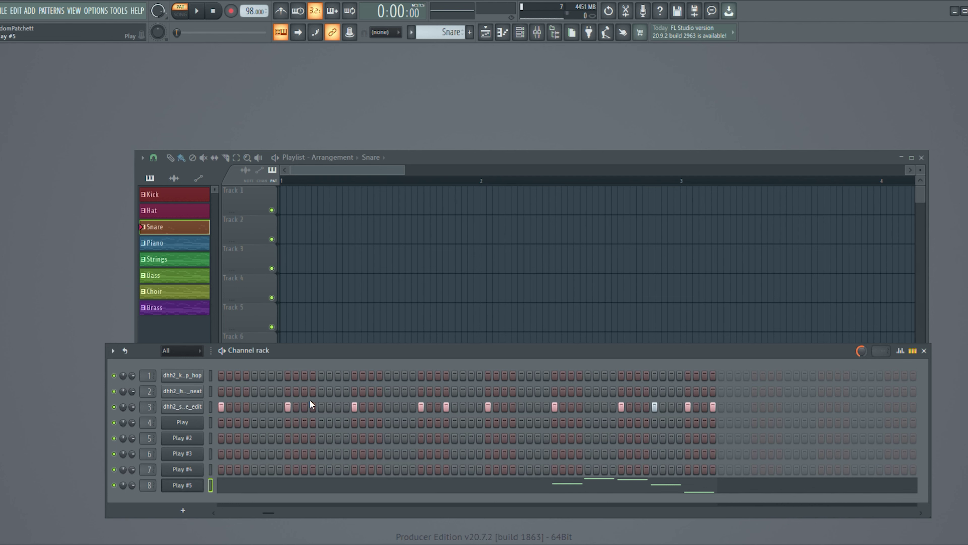
# Step: In the Piano pattern, cut the steps of the kick, hat and snare channels
pyautogui.click(160, 245)
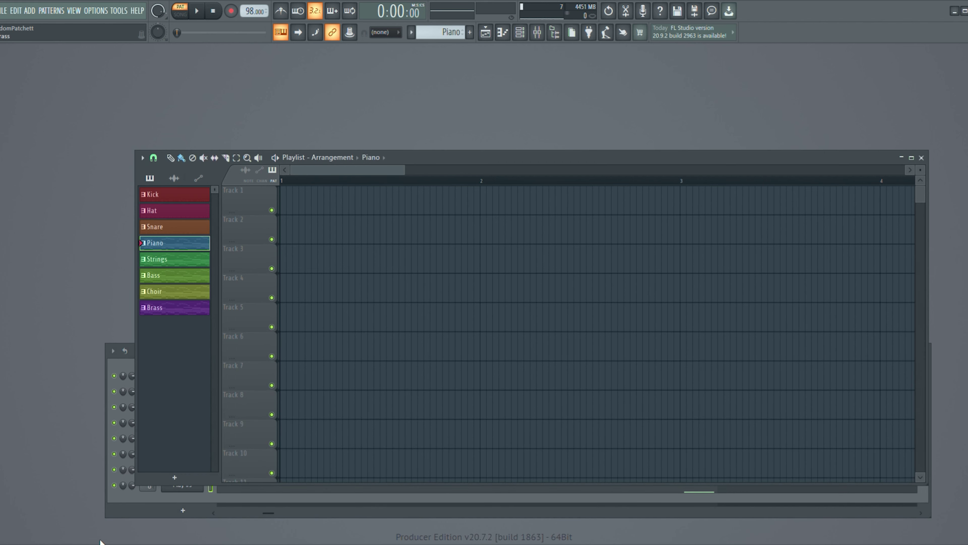
pyautogui.click(117, 514)
pyautogui.click(180, 376)
pyautogui.hotkey('ctrl', 'x')
pyautogui.moveTo(151, 392); pyautogui.dragTo(155, 398)
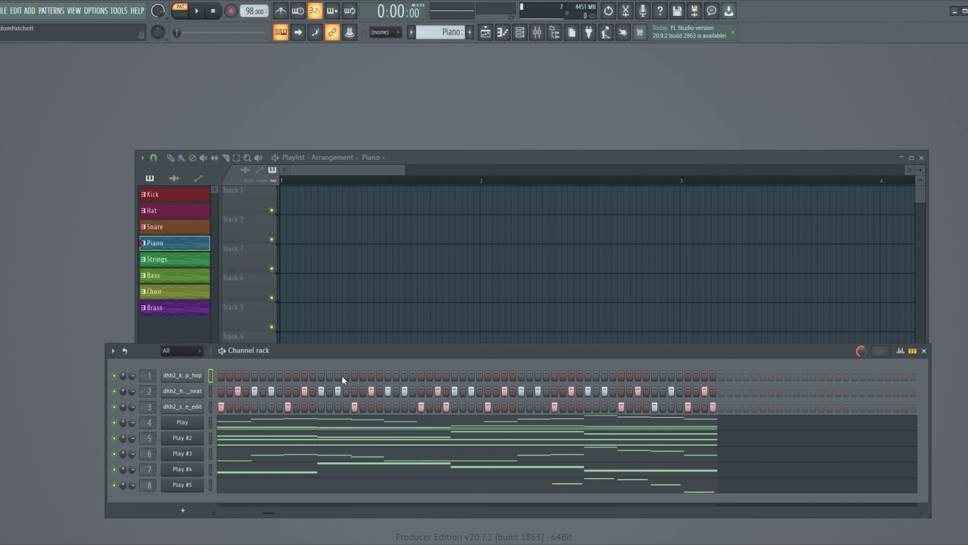
pyautogui.click(190, 395)
pyautogui.hotkey('ctrl', 'x')
pyautogui.click(182, 407)
pyautogui.hotkey('ctrl', 'x')
# Step: Cut the notes of Play #2 through Play #5 from the Piano pattern, keeping only the Play channel
pyautogui.click(191, 439)
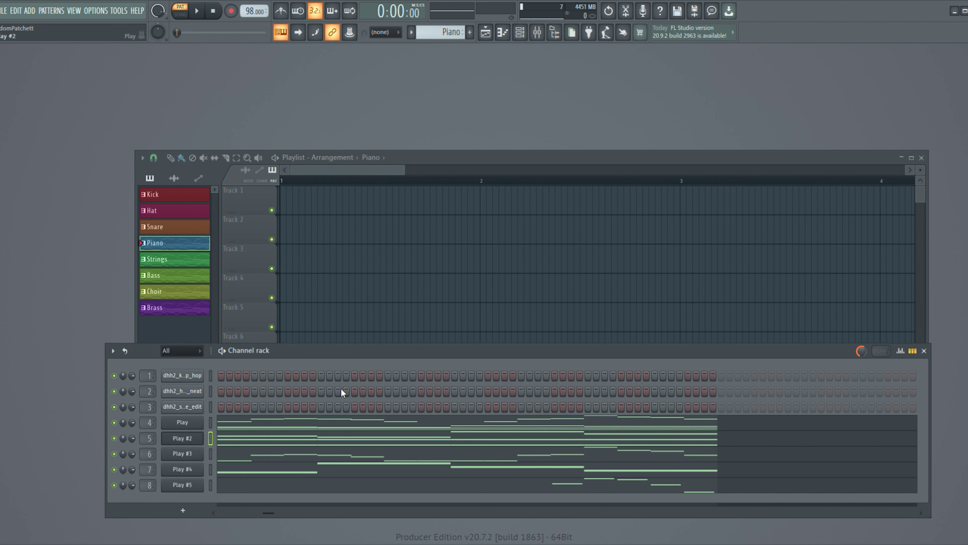
pyautogui.hotkey('ctrl', 'x')
pyautogui.click(182, 456)
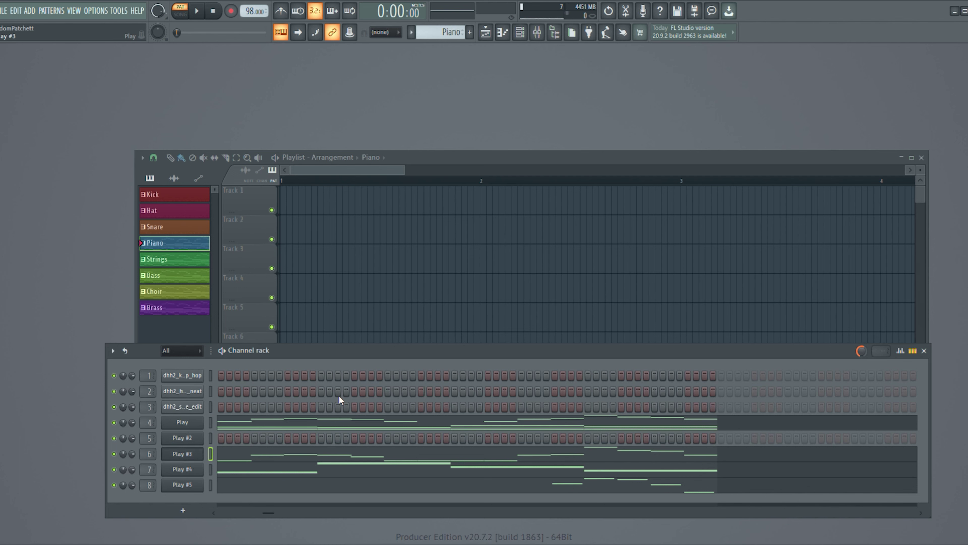
pyautogui.hotkey('ctrl', 'x')
pyautogui.click(181, 471)
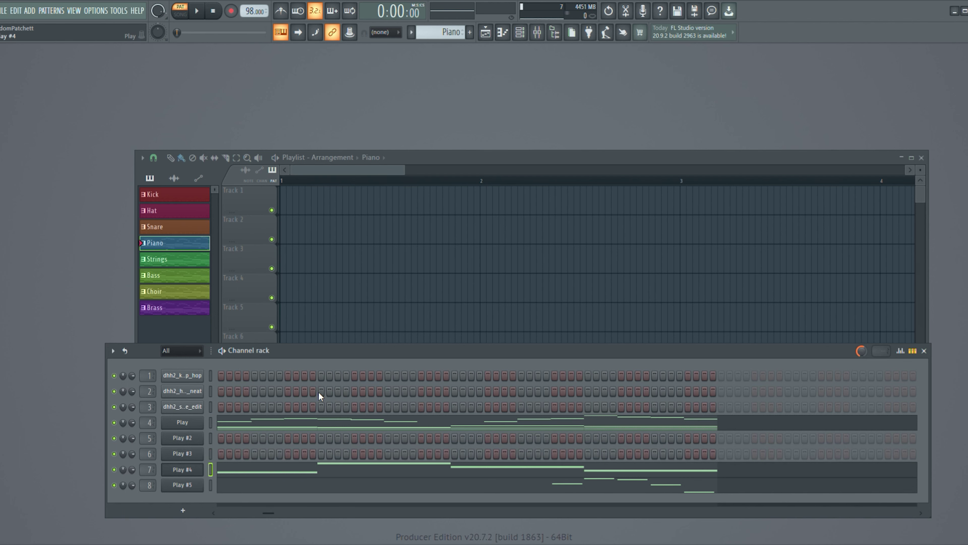
pyautogui.hotkey('ctrl', 'x')
pyautogui.click(183, 485)
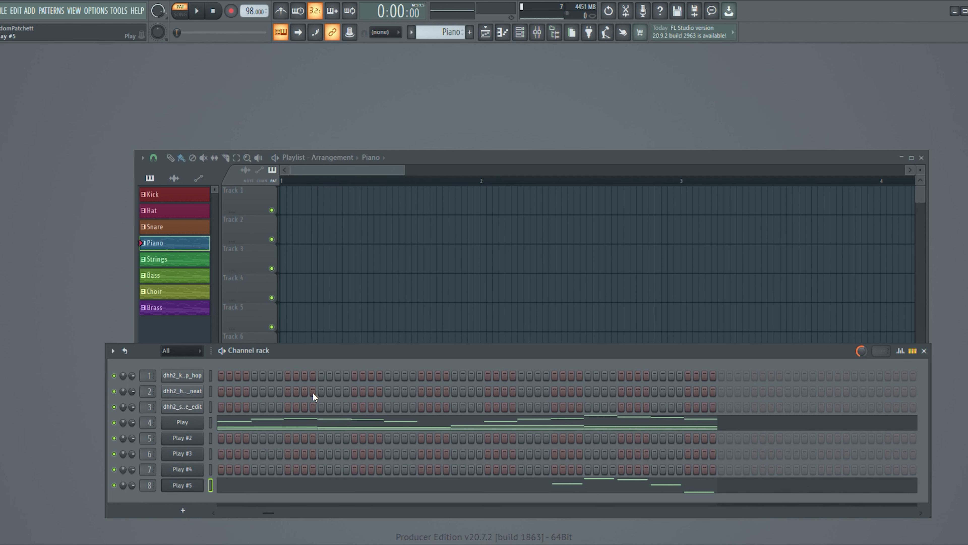
pyautogui.hotkey('ctrl', 'x')
pyautogui.press('KP_Subtract')
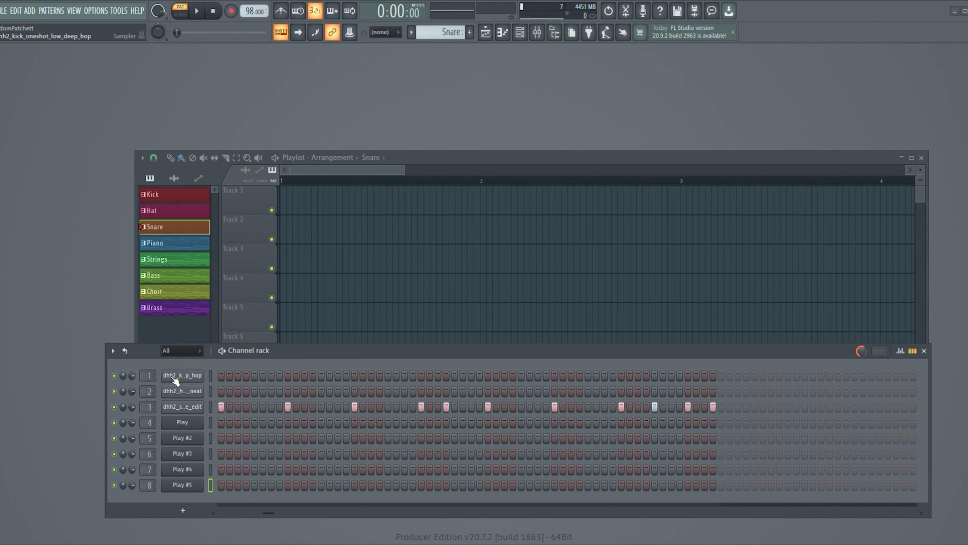
pyautogui.press('KP_Add')
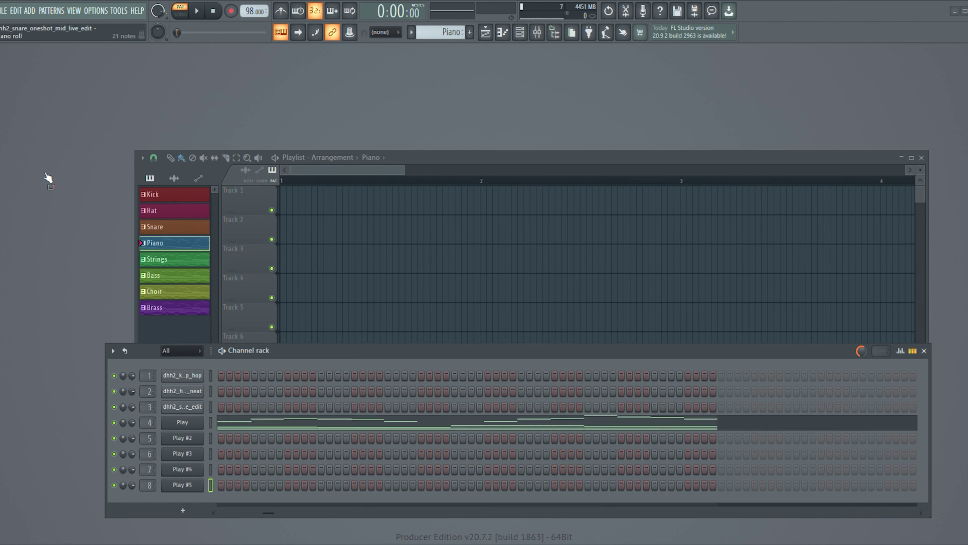
# Step: In the Strings pattern, cut the notes of the Play, snare, hat and kick channels
pyautogui.press('KP_Add')
pyautogui.click(174, 421)
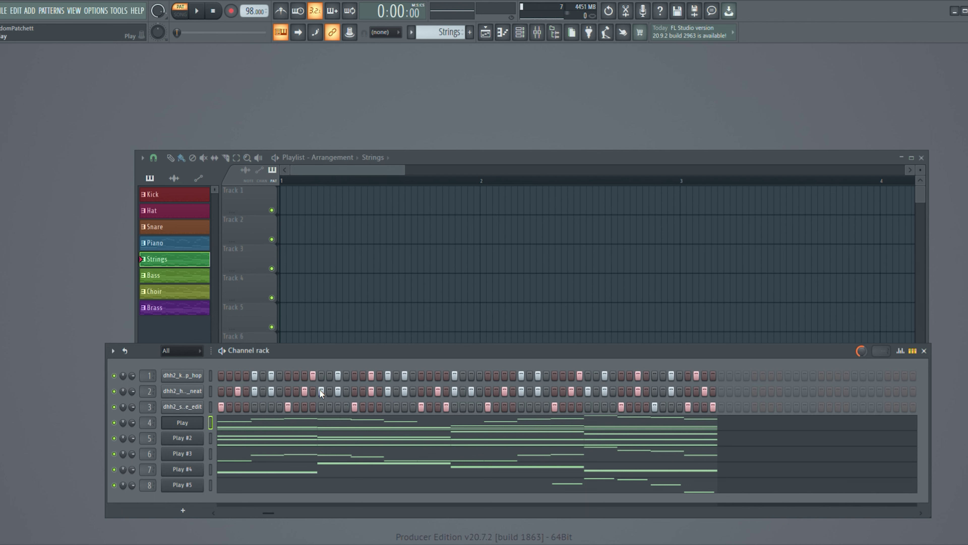
pyautogui.hotkey('ctrl', 'x')
pyautogui.click(185, 406)
pyautogui.hotkey('ctrl', 'x')
pyautogui.click(173, 392)
pyautogui.hotkey('ctrl', 'x')
pyautogui.click(179, 378)
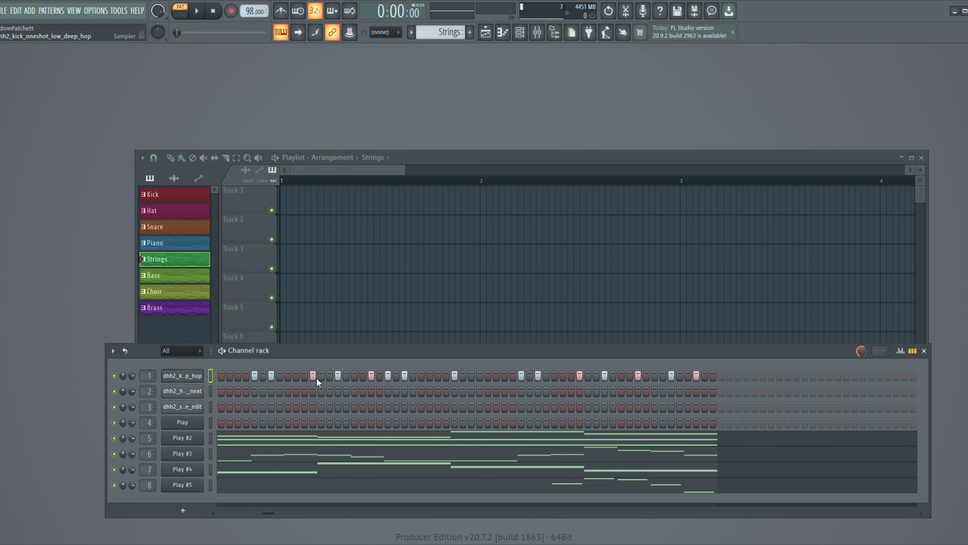
pyautogui.hotkey('ctrl', 'x')
# Step: Cut the notes of Play #3, Play #4 and Play #5 from the Strings pattern, keeping only Play #2
pyautogui.click(180, 454)
pyautogui.hotkey('ctrl', 'x')
pyautogui.click(180, 470)
pyautogui.hotkey('ctrl', 'x')
pyautogui.click(179, 484)
pyautogui.hotkey('ctrl', 'x')
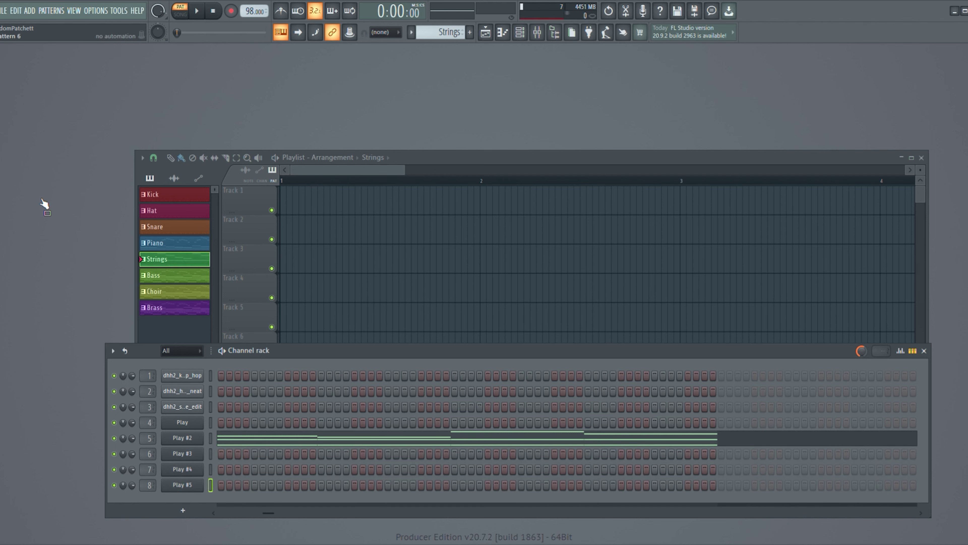
# Step: In the Bass pattern, cut the steps of the kick, hat and snare channels
pyautogui.click(162, 275)
pyautogui.click(179, 375)
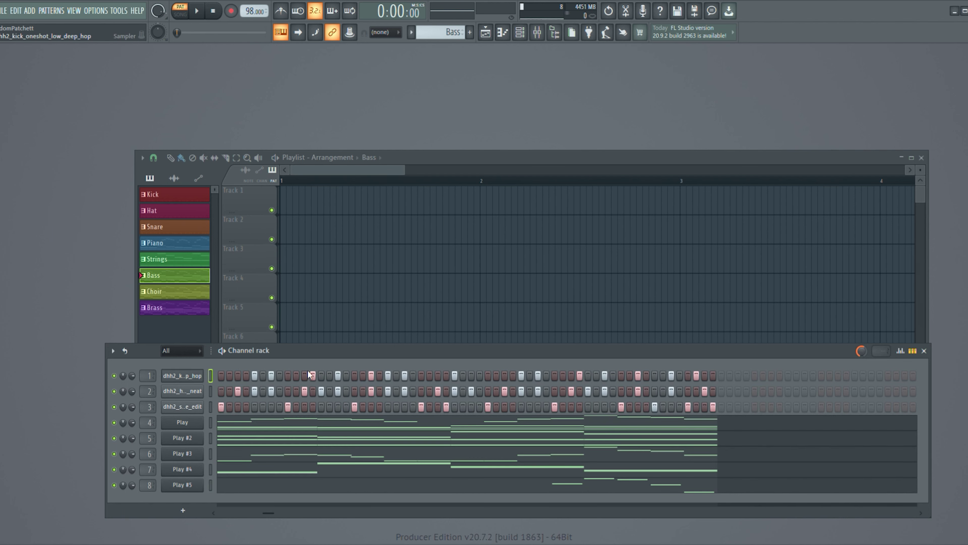
pyautogui.hotkey('ctrl', 'x')
pyautogui.click(173, 392)
pyautogui.hotkey('ctrl', 'x')
pyautogui.click(179, 406)
pyautogui.hotkey('ctrl', 'x')
# Step: Cut the notes of Play, Play #2, Play #4 and Play #5 from the Bass pattern, keeping only Play #3
pyautogui.click(178, 422)
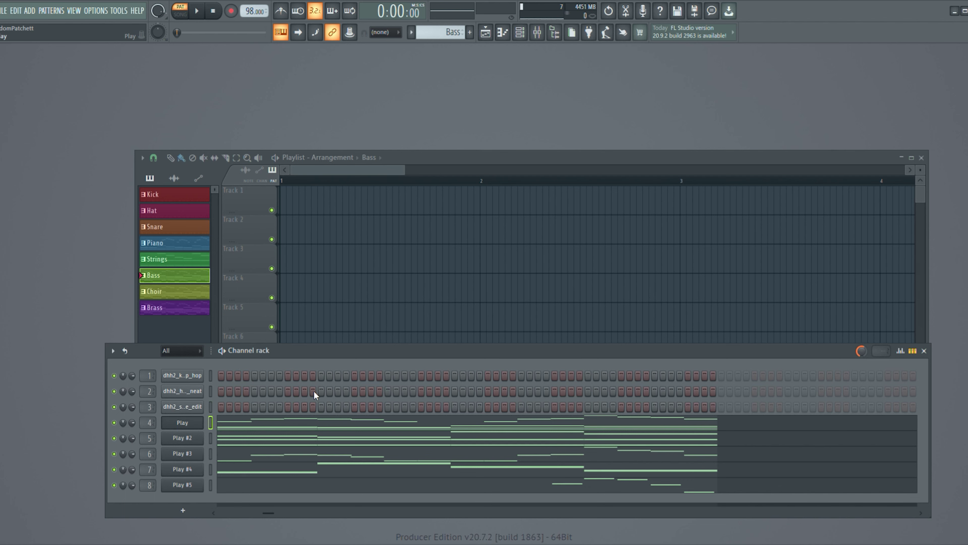
pyautogui.hotkey('ctrl', 'x')
pyautogui.click(182, 437)
pyautogui.hotkey('ctrl', 'x')
pyautogui.click(183, 469)
pyautogui.hotkey('ctrl', 'x')
pyautogui.click(174, 485)
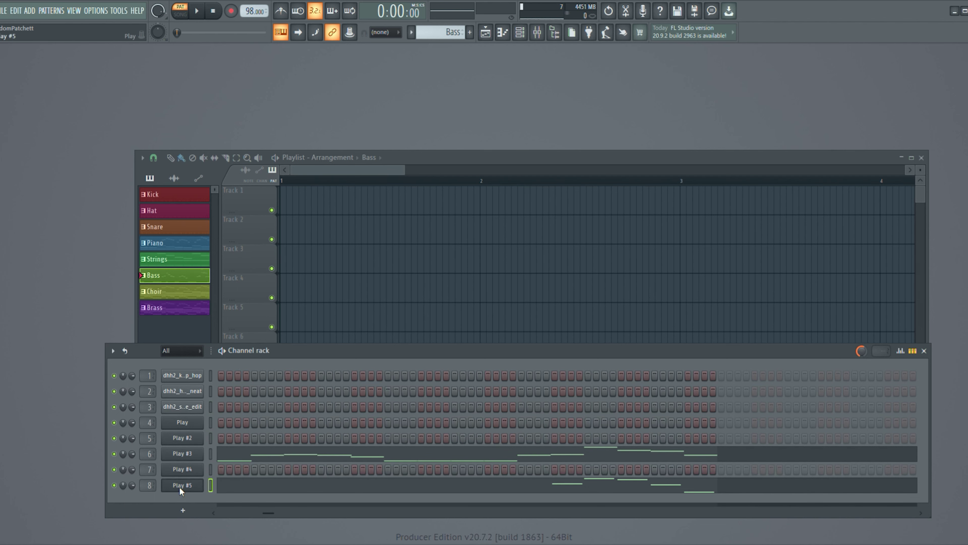
pyautogui.hotkey('ctrl', 'x')
# Step: In the Choir pattern, cut the notes of the Play #3, Play #2 and Play channels
pyautogui.press('KP_Add')
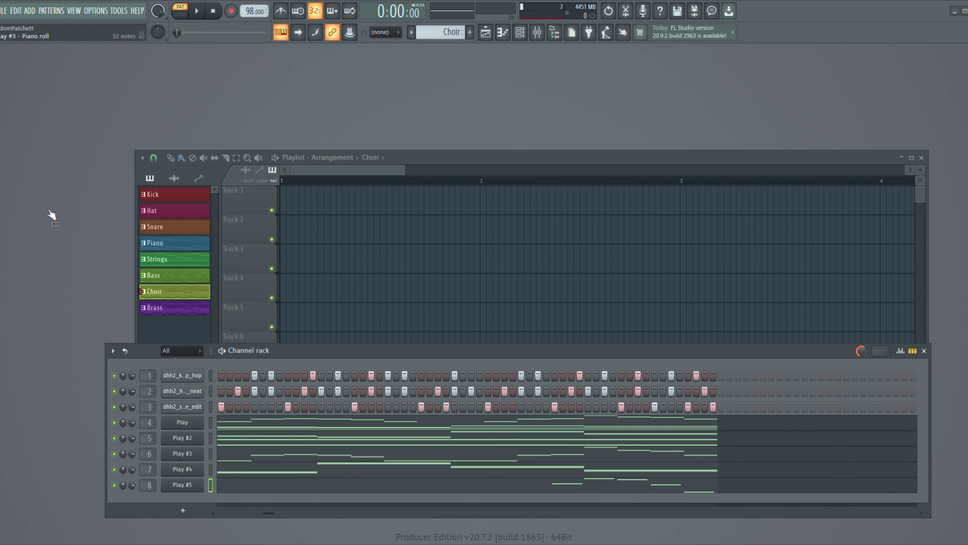
pyautogui.click(178, 454)
pyautogui.hotkey('ctrl', 'x')
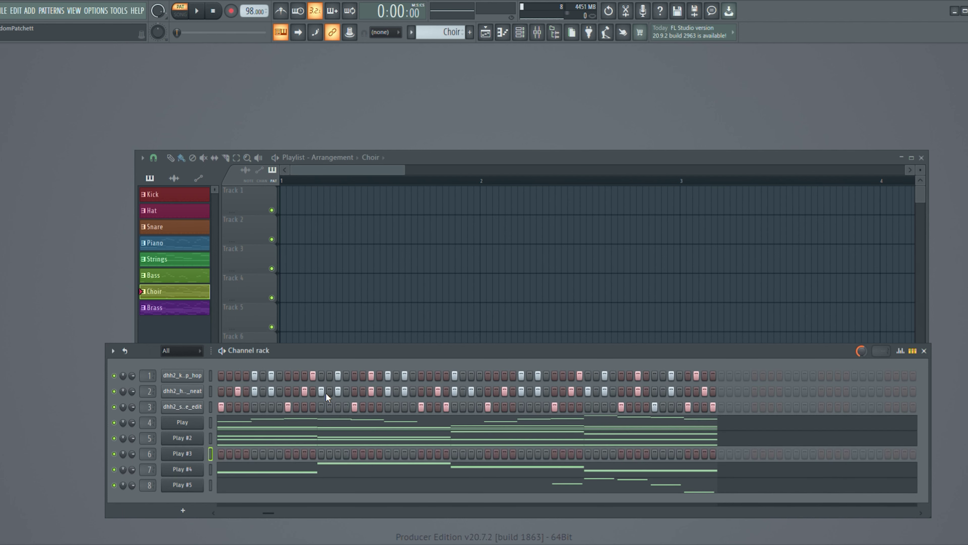
pyautogui.press('Up')
pyautogui.hotkey('ctrl', 'x')
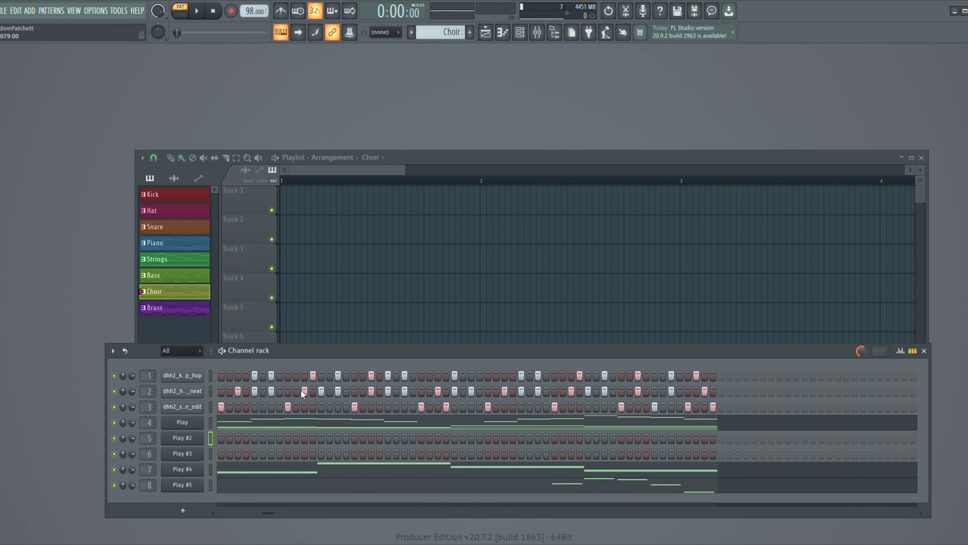
pyautogui.click(185, 424)
pyautogui.hotkey('ctrl', 'x')
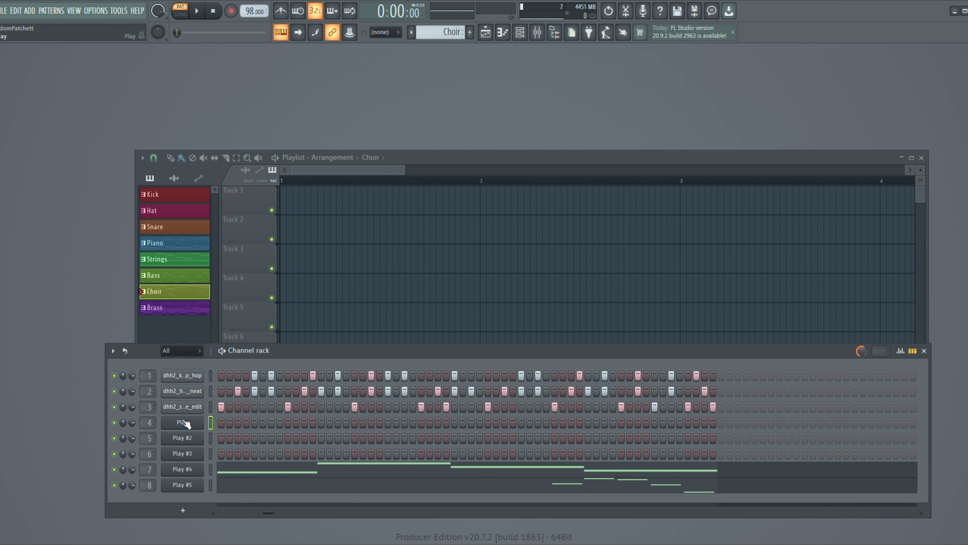
# Step: Cut the snare, hat, kick and Play #5 notes from the Choir pattern, keeping only Play #4
pyautogui.click(182, 407)
pyautogui.hotkey('ctrl', 'x')
pyautogui.click(182, 391)
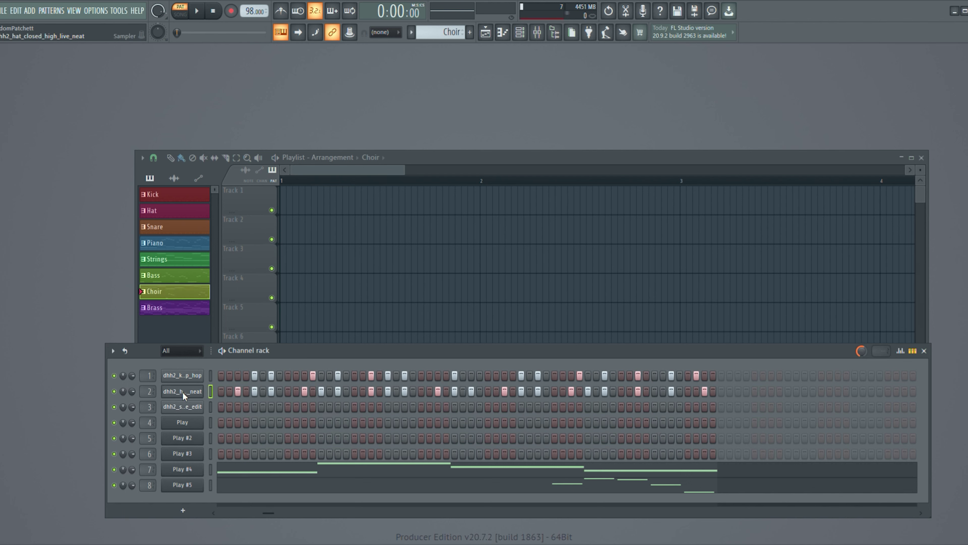
pyautogui.hotkey('ctrl', 'x')
pyautogui.press('Up')
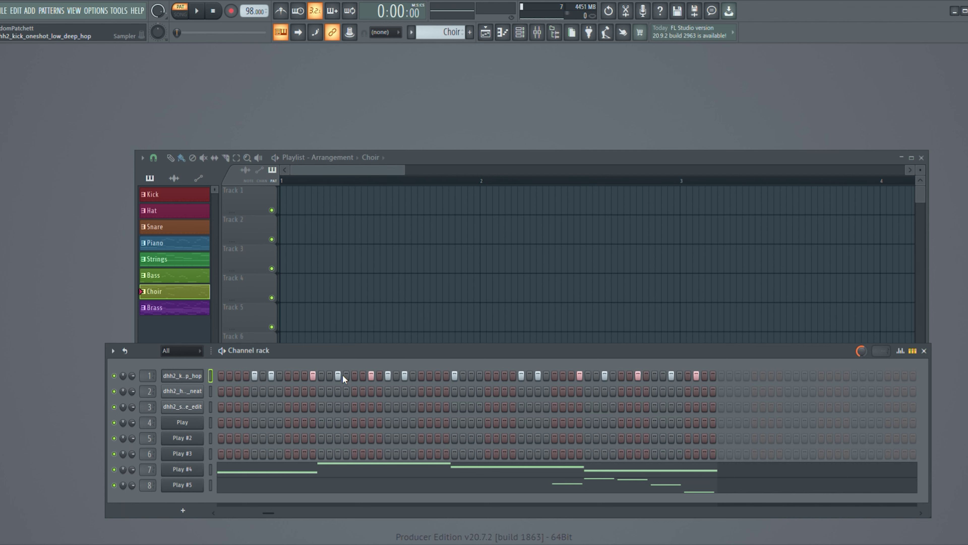
pyautogui.hotkey('ctrl', 'x')
pyautogui.click(193, 488)
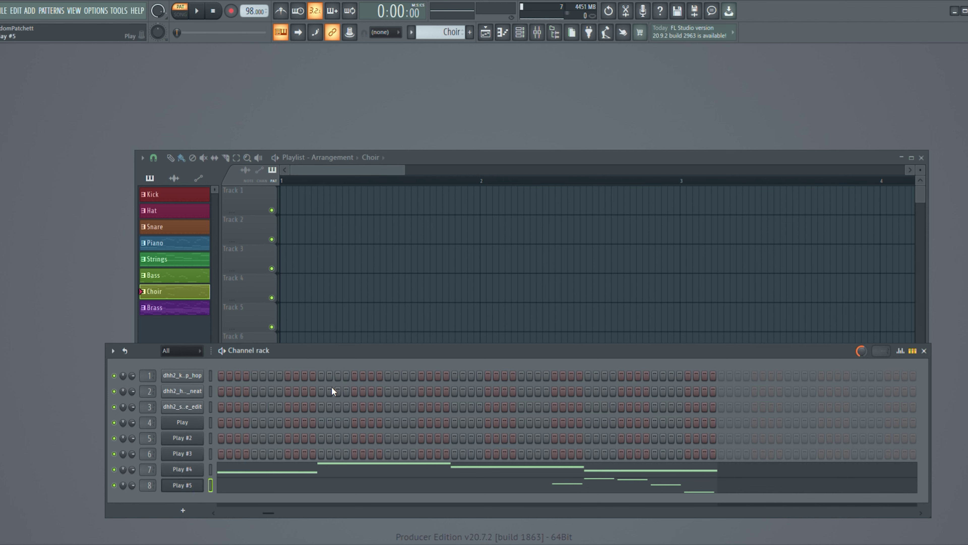
pyautogui.hotkey('ctrl', 'x')
# Step: In the Brass pattern, cut the notes of the Play #4, Play #3, Play #2 and Play channels
pyautogui.press('KP_Add')
pyautogui.click(171, 474)
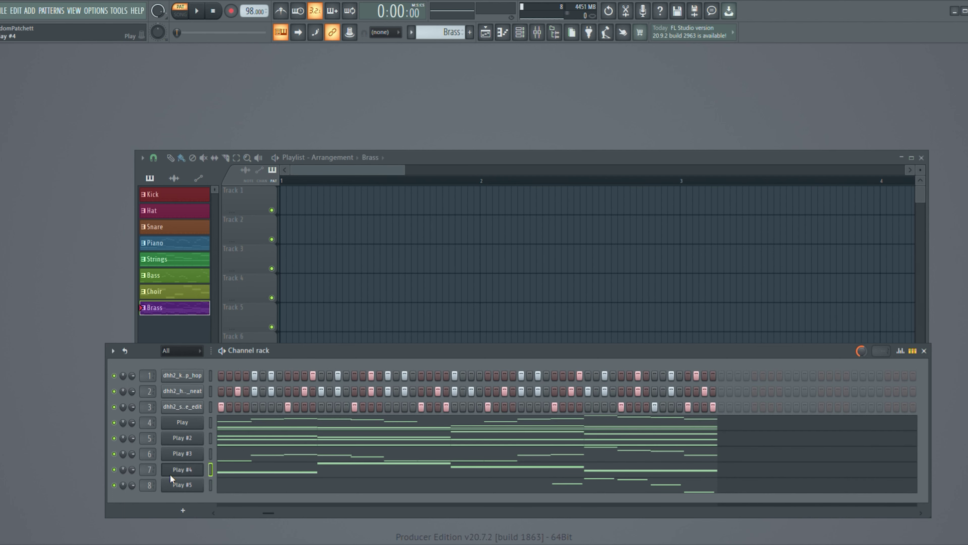
pyautogui.hotkey('ctrl', 'x')
pyautogui.click(177, 443)
pyautogui.click(177, 451)
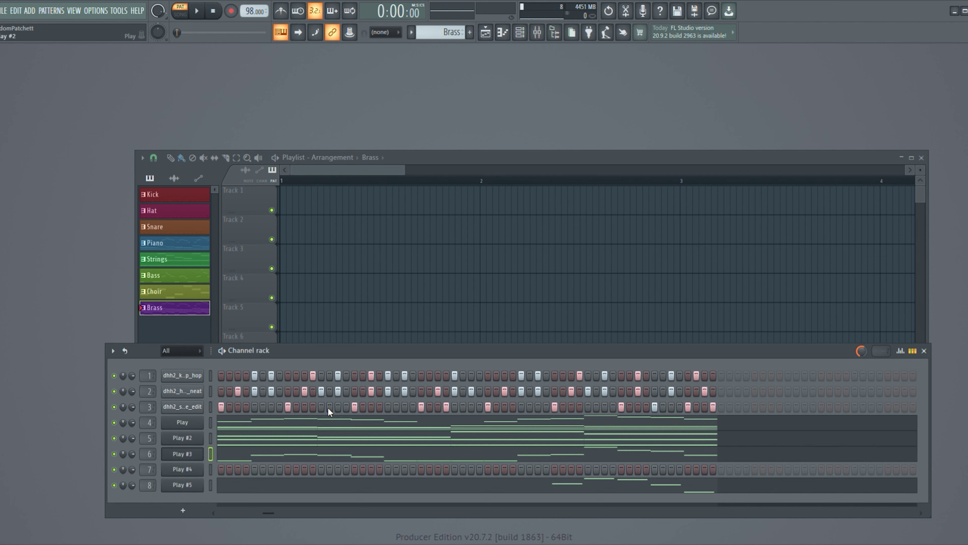
pyautogui.hotkey('ctrl', 'x')
pyautogui.click(180, 440)
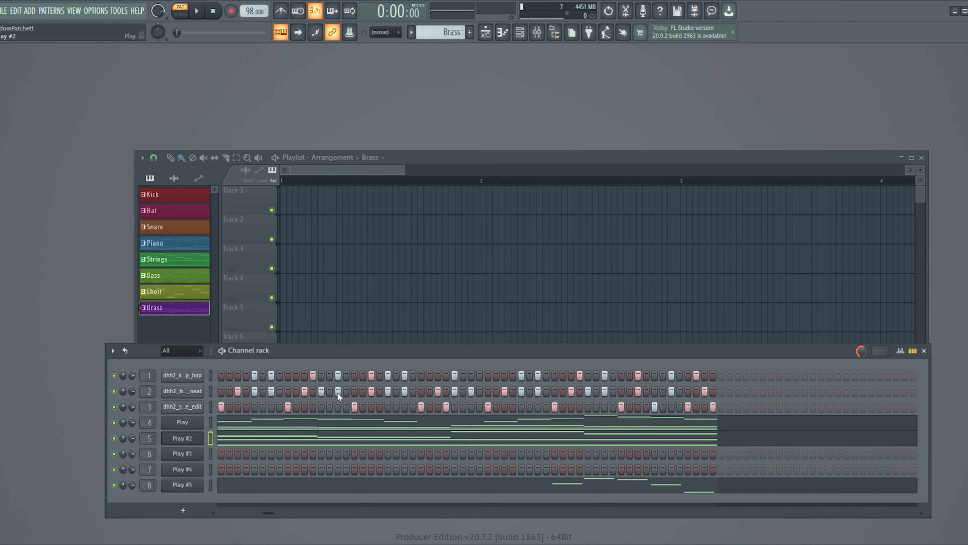
pyautogui.hotkey('ctrl', 'x')
pyautogui.click(186, 423)
pyautogui.hotkey('ctrl', 'x')
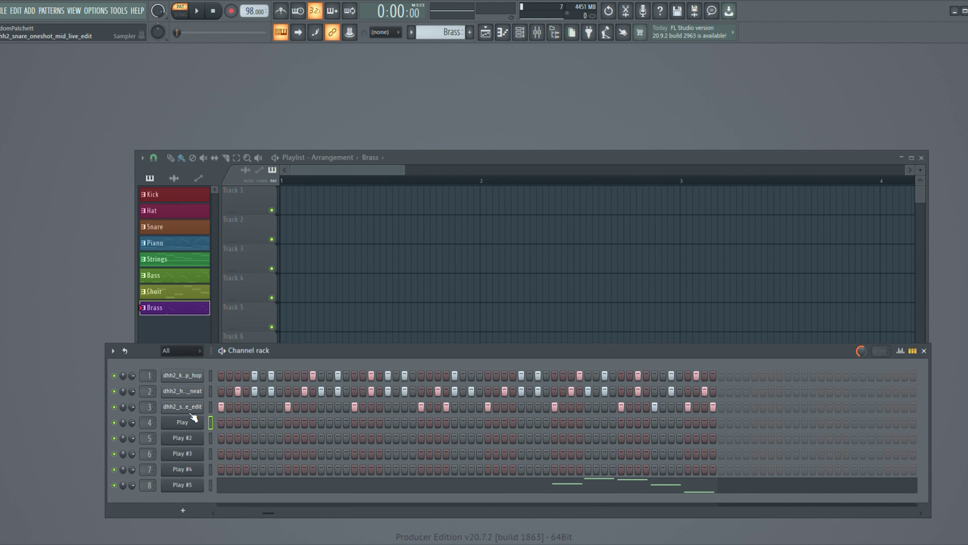
# Step: Cut the snare, hat and kick steps from the Brass pattern, keeping only Play #5
pyautogui.hotkey('ctrl', 'x')
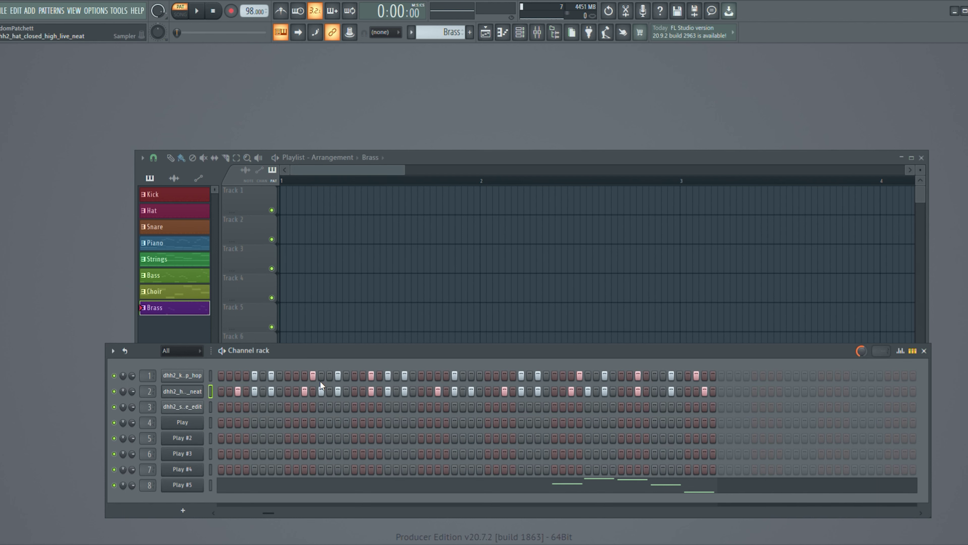
pyautogui.hotkey('ctrl', 'x')
pyautogui.hotkey('ctrl', 'z')
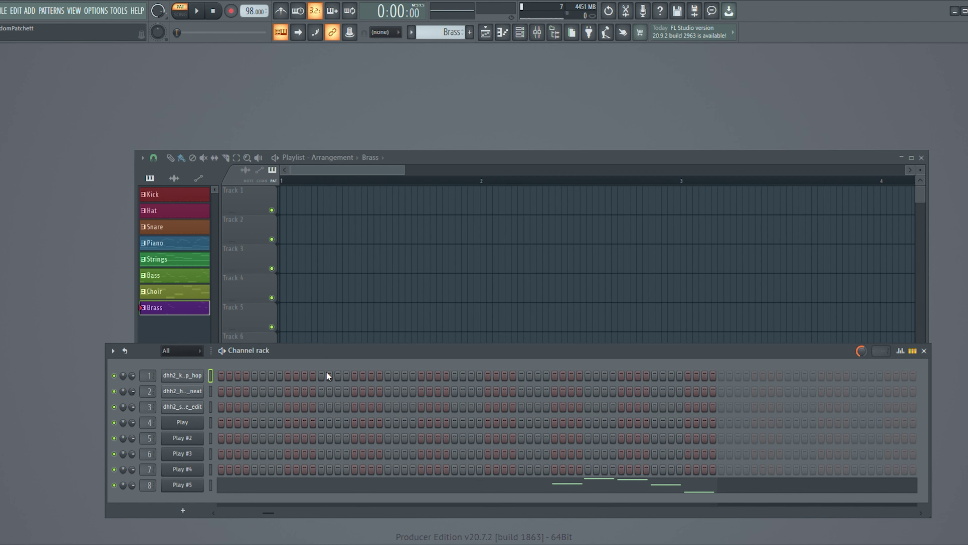
# Step: Place the Kick, Hat, Snare and Piano patterns at bar 1 of playlist Tracks 1 to 4, one per track
pyautogui.click(194, 210)
pyautogui.click(287, 208)
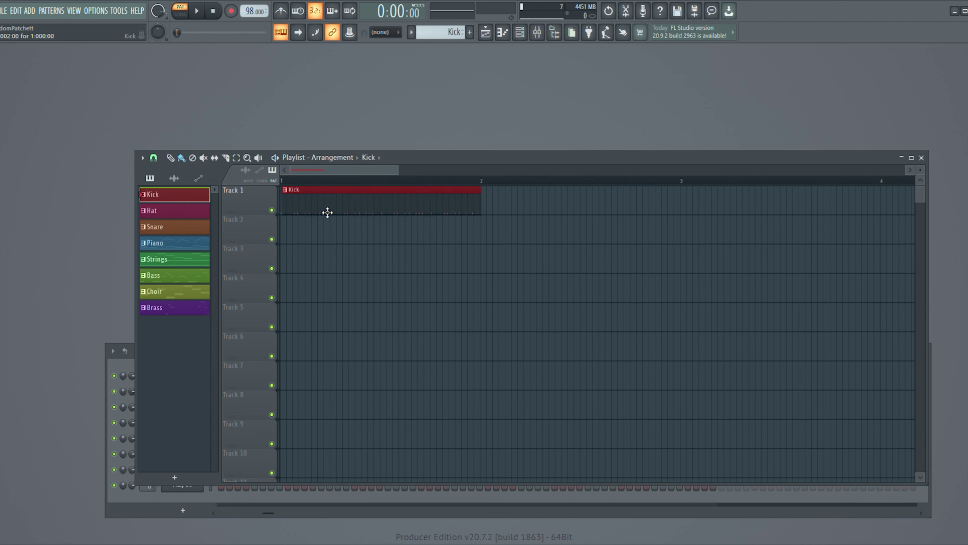
pyautogui.click(289, 230)
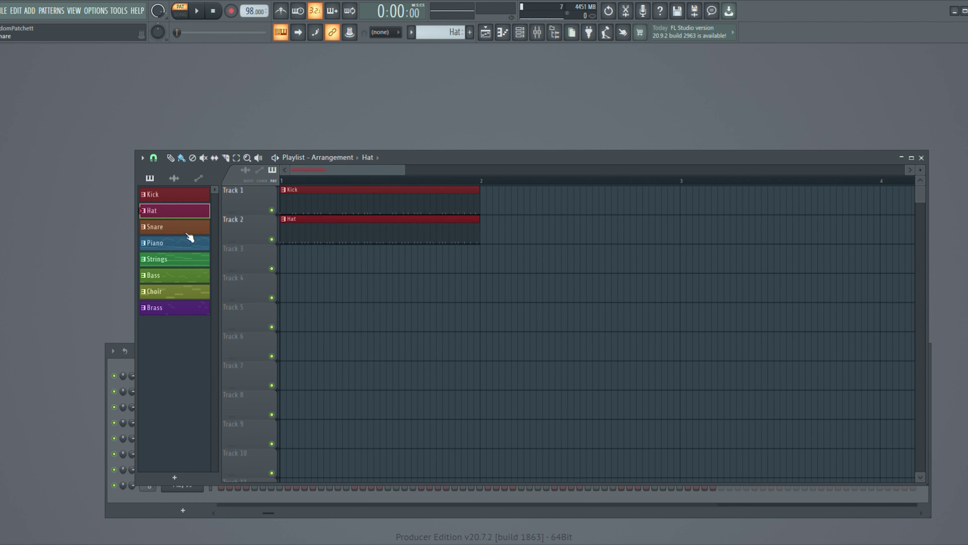
pyautogui.click(280, 253)
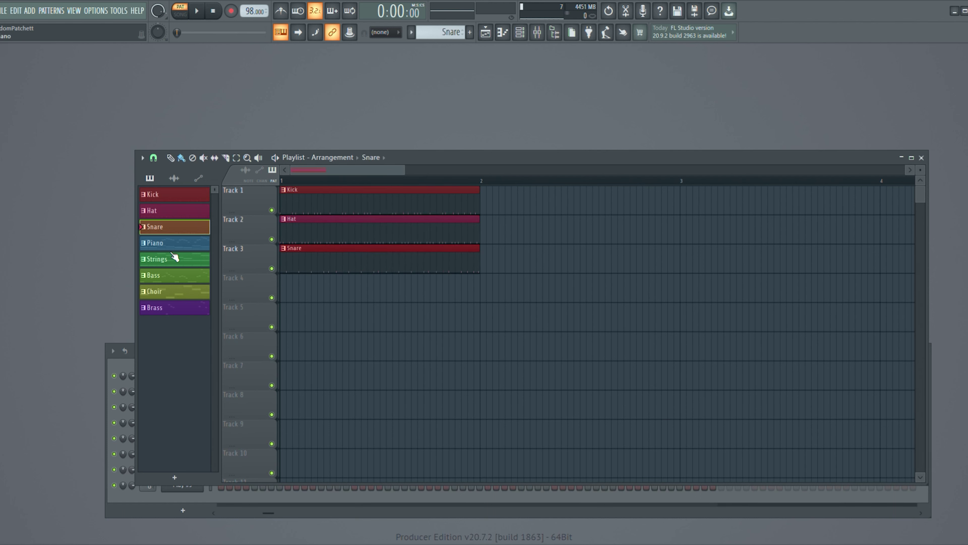
pyautogui.click(292, 289)
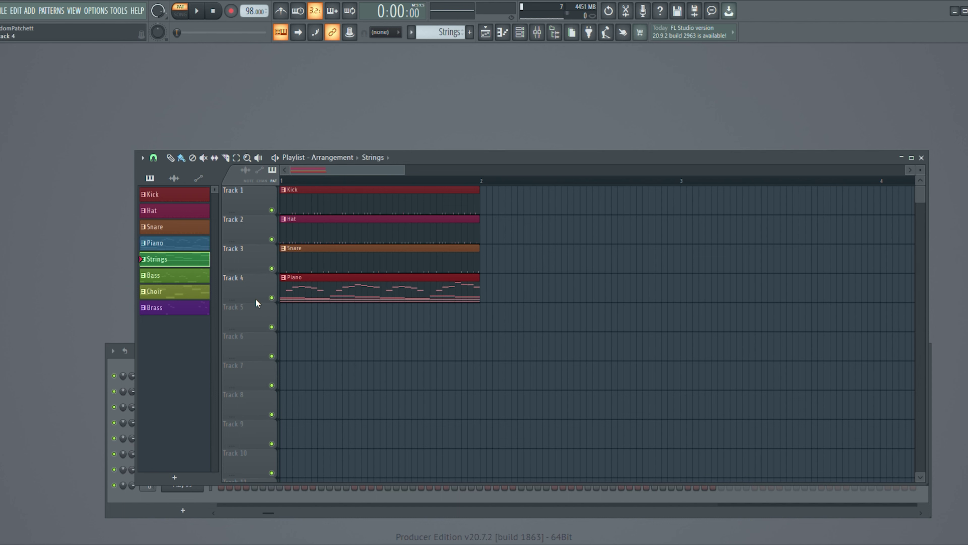
# Step: Place the Strings, Bass, Choir and Brass patterns at bar 1 of Tracks 5 to 8, one per track
pyautogui.click(306, 322)
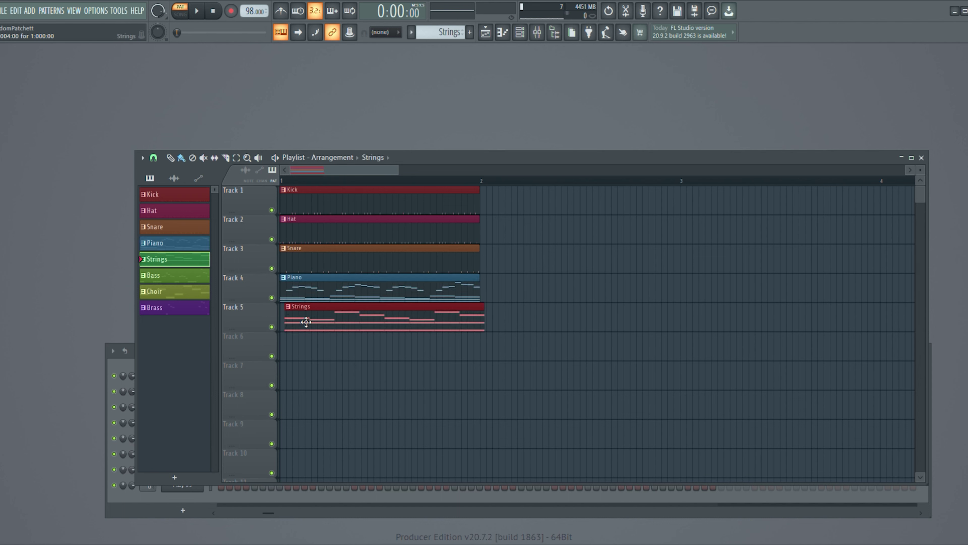
pyautogui.click(280, 356)
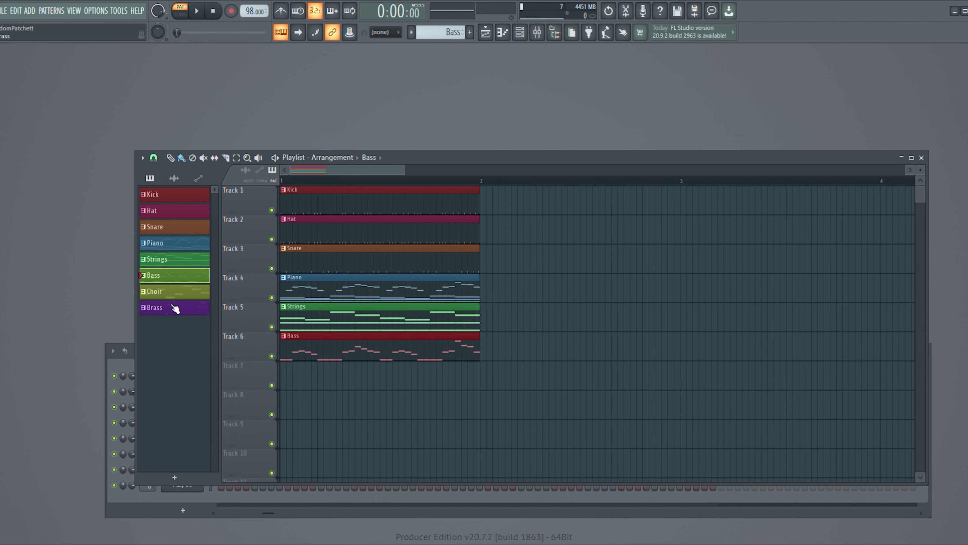
pyautogui.click(176, 292)
pyautogui.click(293, 384)
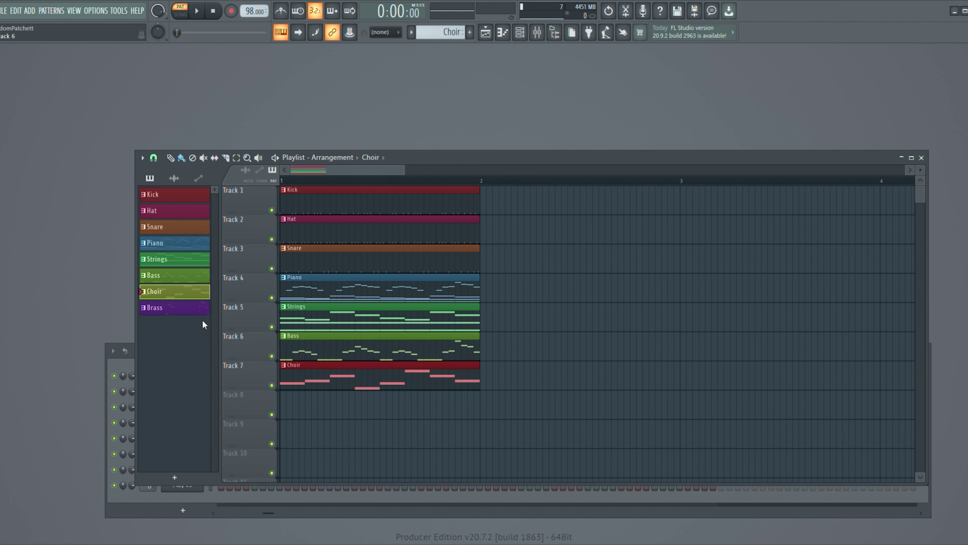
pyautogui.click(190, 311)
pyautogui.click(300, 411)
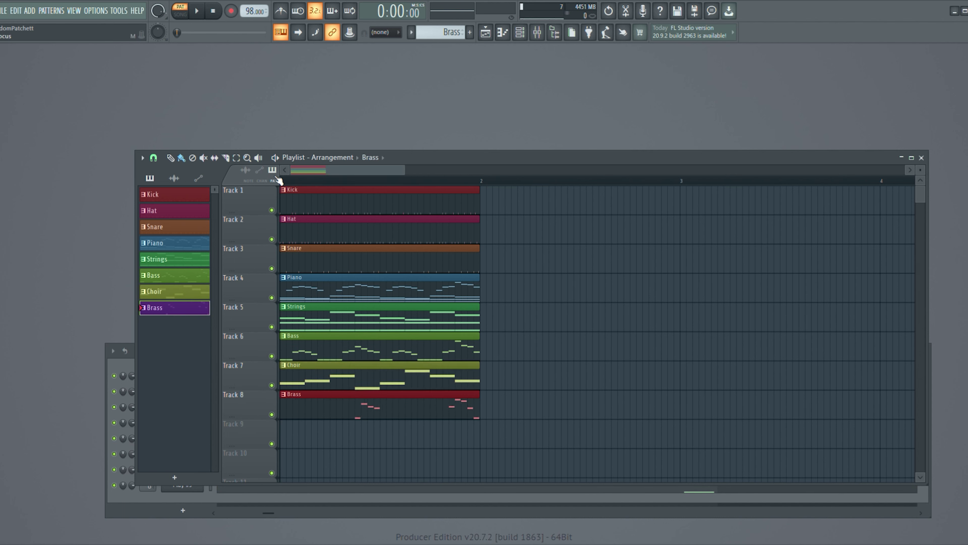
# Step: Switch playback to song mode and listen to the arrangement from the start
pyautogui.click(186, 18)
pyautogui.press('space')
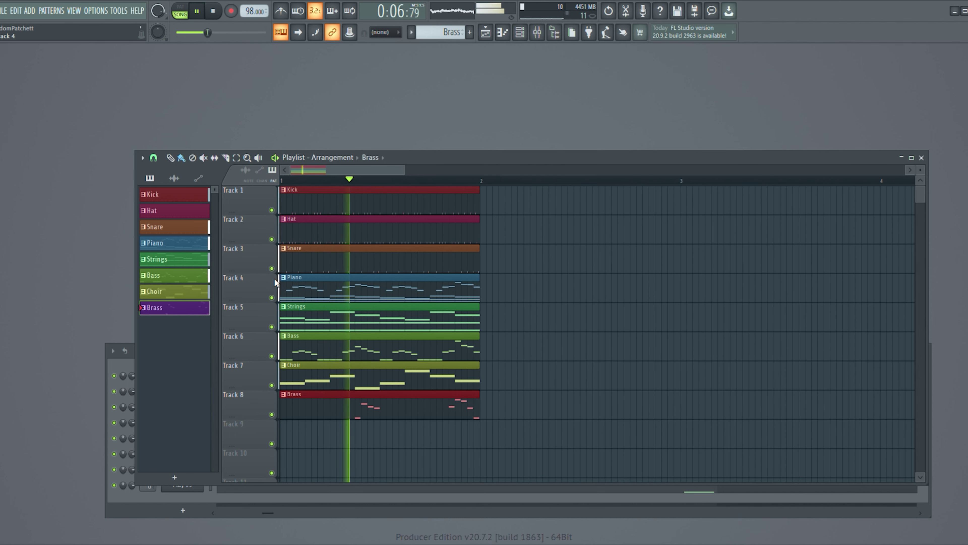
pyautogui.press('space')
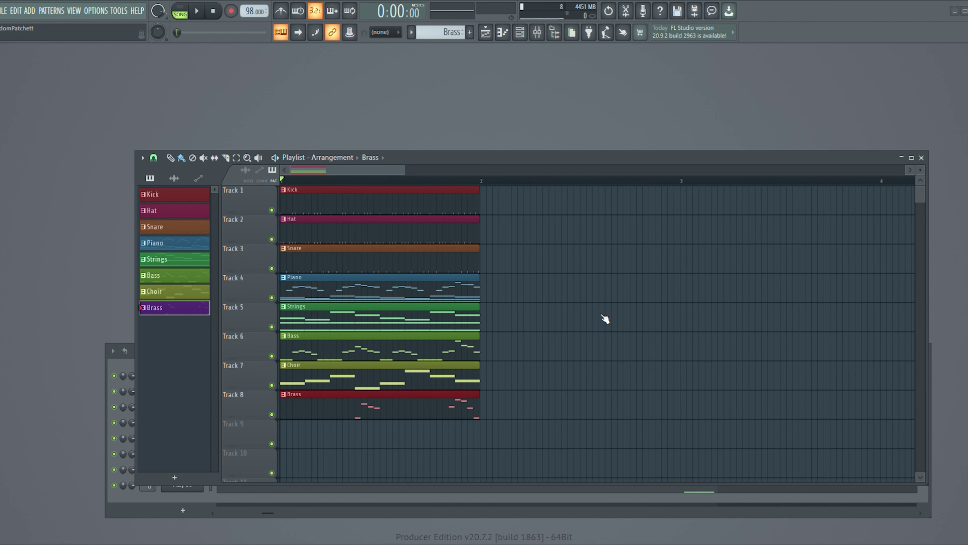
# Step: Select all eight clips in the playlist and place a copy of the block starting exactly at bar 2
pyautogui.moveTo(291, 288); pyautogui.dragTo(491, 299)
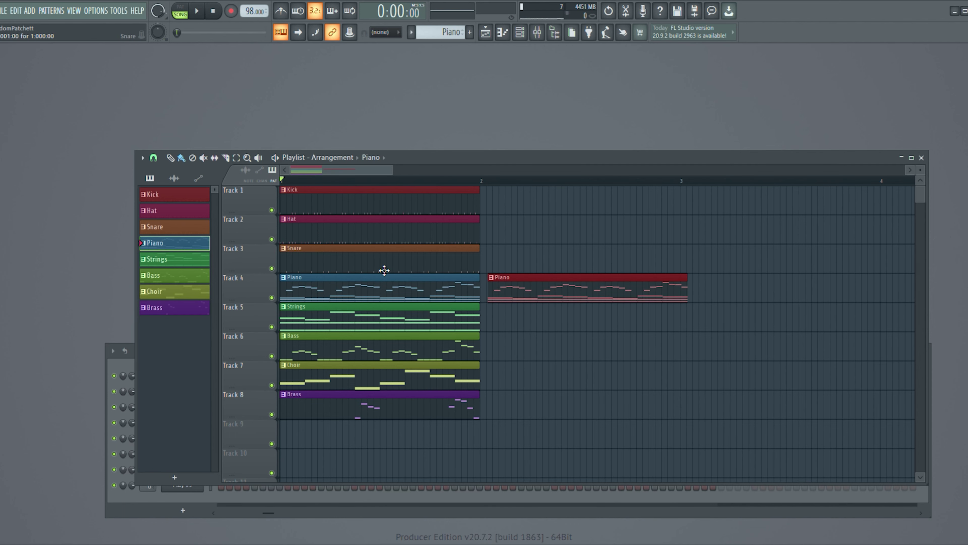
pyautogui.rightClick(555, 285)
pyautogui.moveTo(533, 186); pyautogui.dragTo(213, 413)
pyautogui.hotkey('ctrl', 'b')
pyautogui.click(183, 159)
pyautogui.moveTo(344, 210); pyautogui.dragTo(548, 198)
pyautogui.scroll(3, 520, 199)
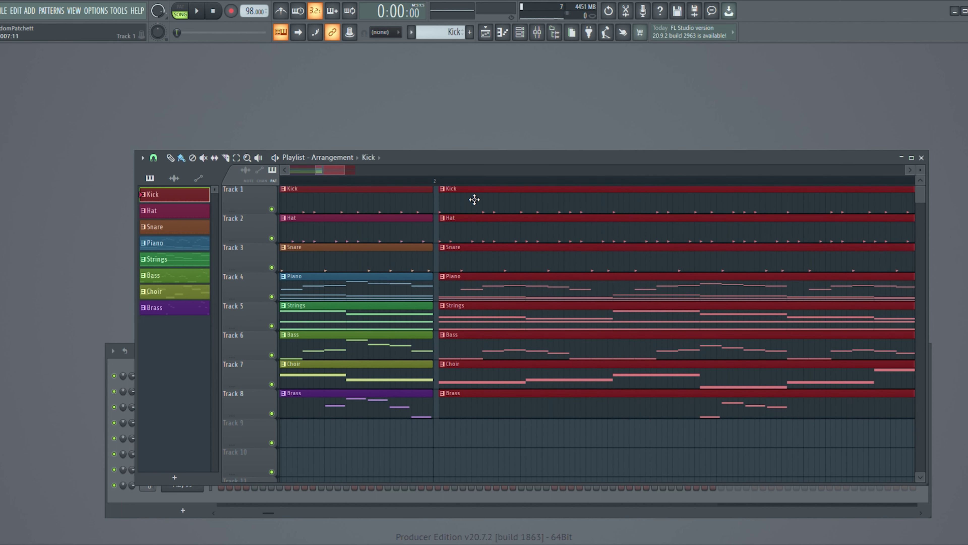
pyautogui.scroll(-5, 472, 198)
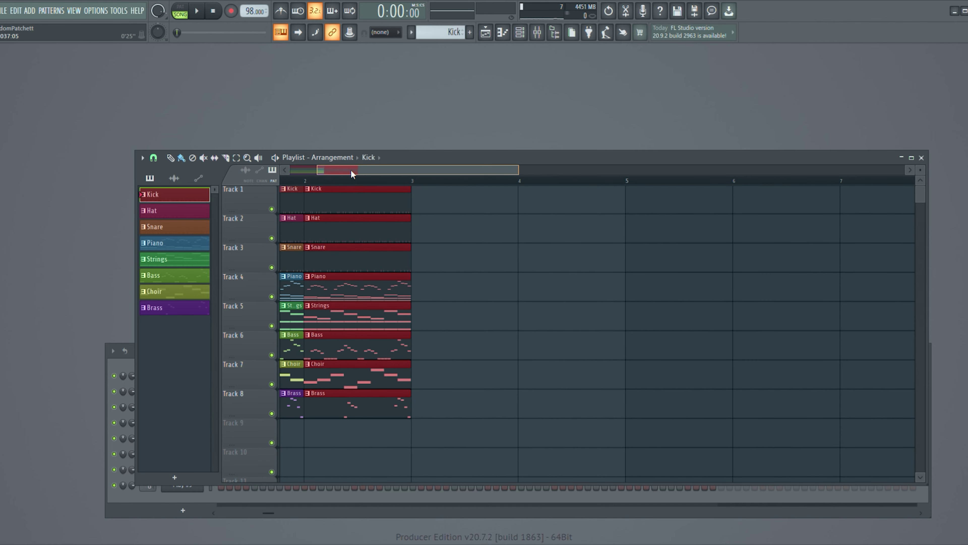
# Step: Copy the eight-track block of clips twice more, aligned to the starts of bars 3 and 4
pyautogui.moveTo(351, 170); pyautogui.dragTo(325, 170)
pyautogui.moveTo(346, 211); pyautogui.dragTo(457, 203)
pyautogui.scroll(5, 526, 232)
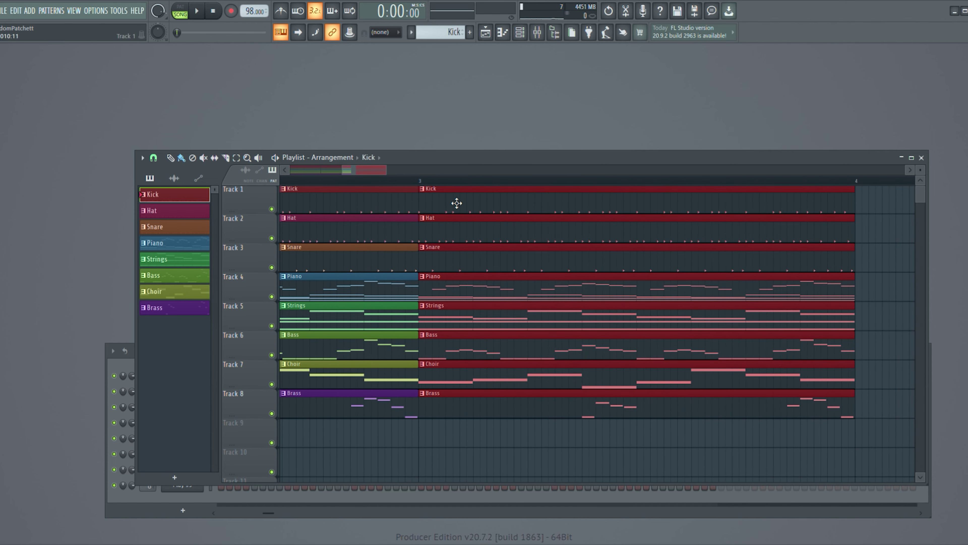
pyautogui.scroll(-5, 479, 365)
pyautogui.moveTo(333, 217); pyautogui.dragTo(484, 201)
pyautogui.scroll(4, 553, 210)
pyautogui.scroll(-4, 332, 345)
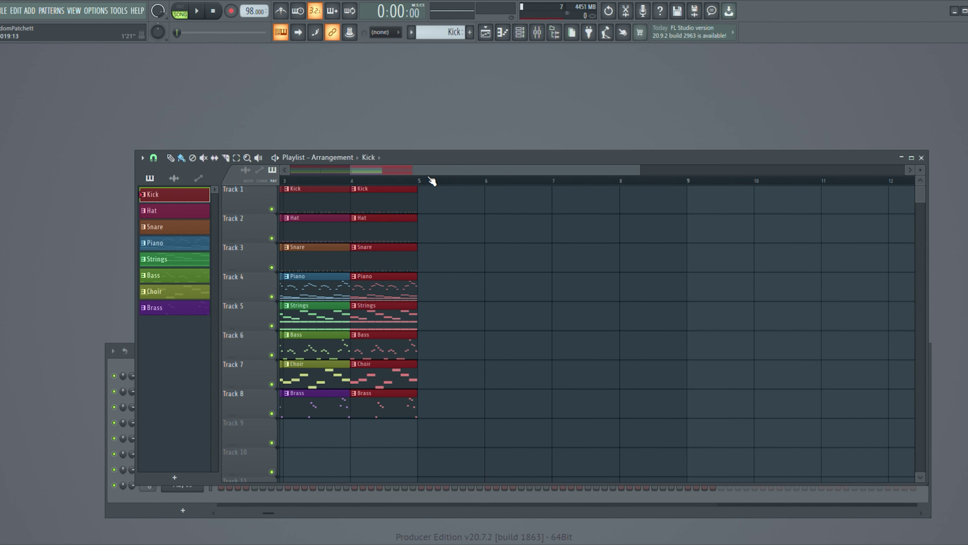
pyautogui.moveTo(416, 172); pyautogui.dragTo(172, 195)
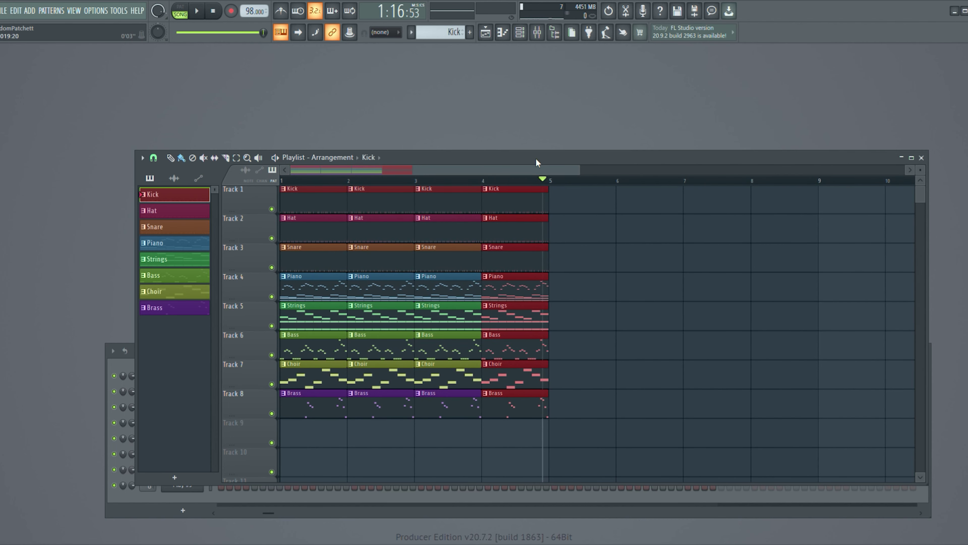
# Step: Play the arrangement briefly and make the first Piano clip on Track 4 a unique pattern
pyautogui.press('space')
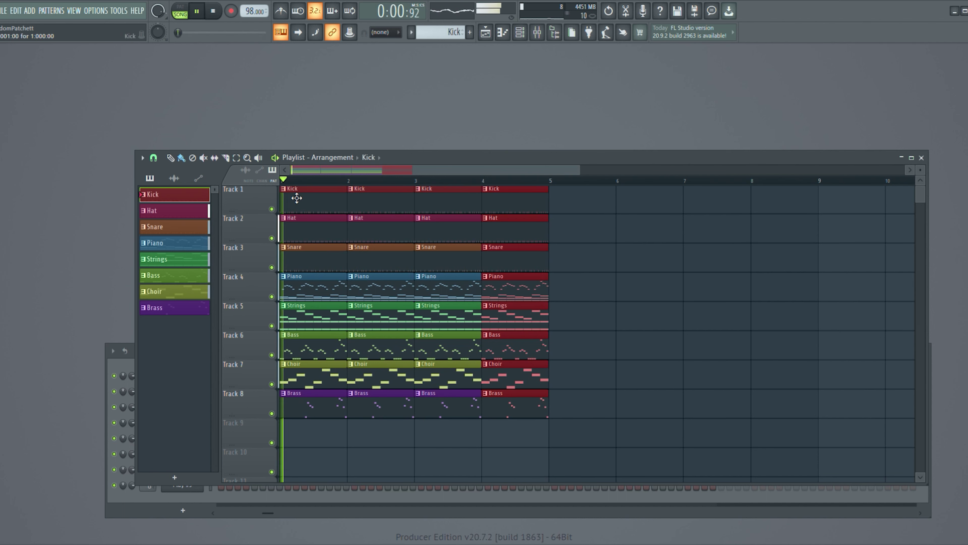
pyautogui.click(289, 282)
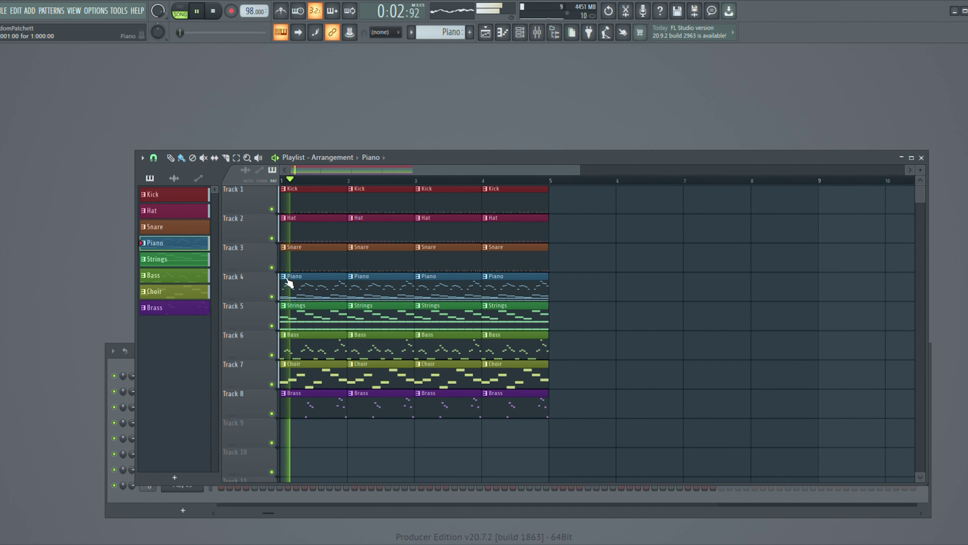
pyautogui.press('space')
# Step: Open the Play channel's notes in the Piano #2 pattern and erase the high melody notes in its earlier part
pyautogui.click(121, 494)
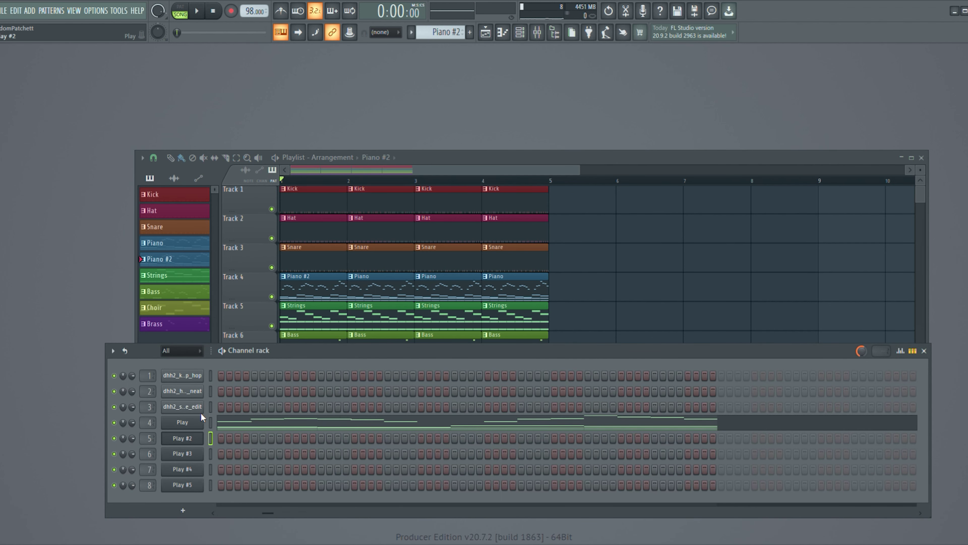
pyautogui.click(173, 422)
pyautogui.press('F7')
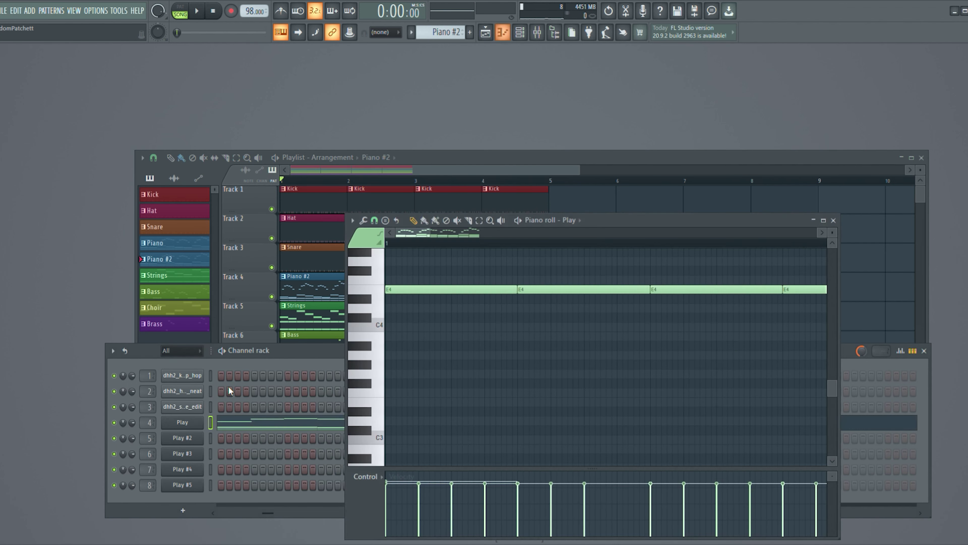
pyautogui.scroll(5, 429, 364)
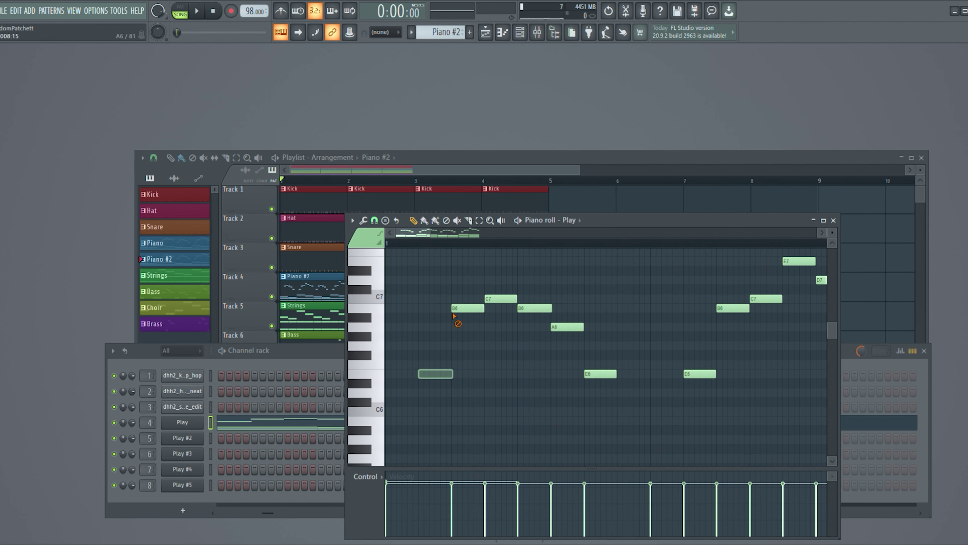
pyautogui.moveTo(436, 364); pyautogui.dragTo(529, 342)
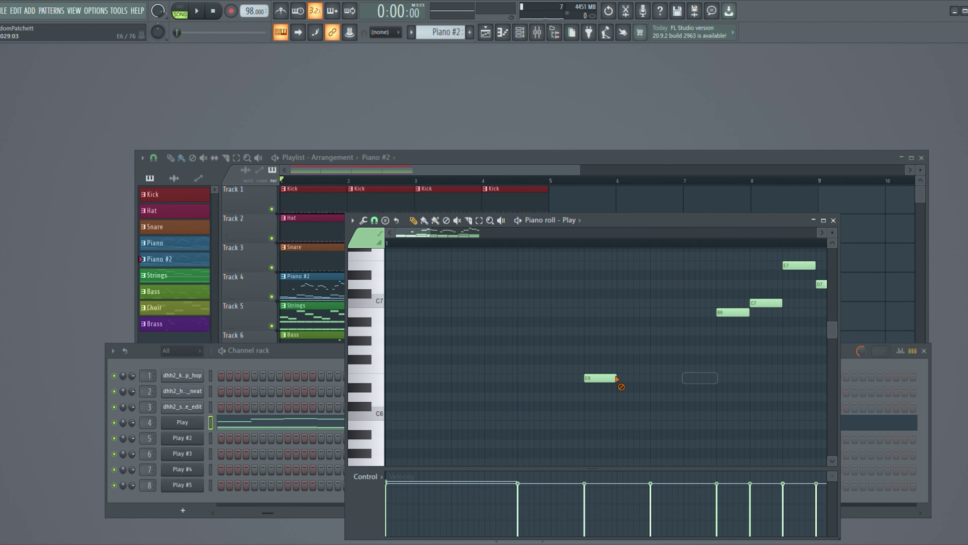
pyautogui.moveTo(792, 292)
pyautogui.mouseDown()
pyautogui.moveTo(790, 315)
pyautogui.moveTo(889, 295)
pyautogui.moveTo(688, 297)
pyautogui.moveTo(574, 274)
pyautogui.moveTo(568, 296)
pyautogui.mouseUp()
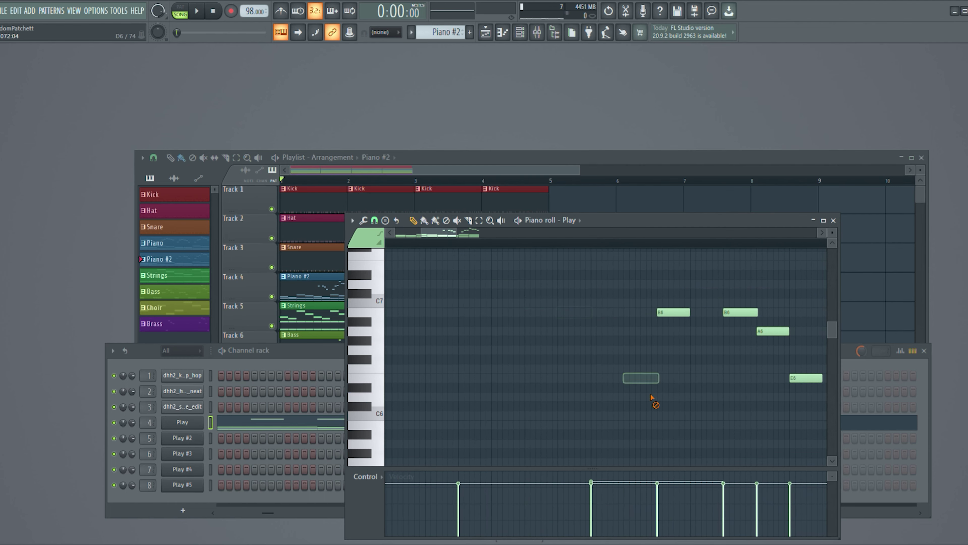
pyautogui.moveTo(731, 326)
pyautogui.mouseDown()
pyautogui.moveTo(843, 422)
pyautogui.moveTo(905, 359)
pyautogui.moveTo(677, 360)
pyautogui.mouseUp()
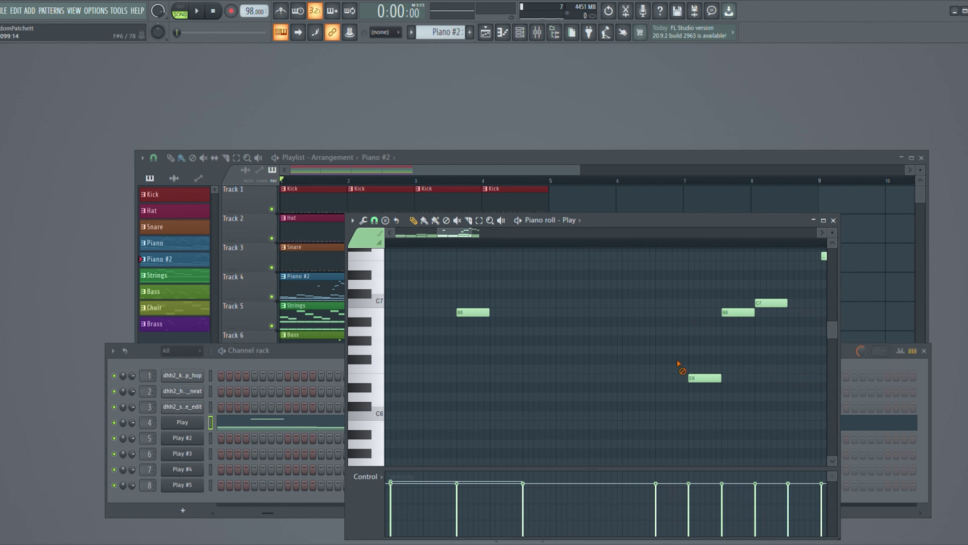
# Step: Erase the remaining high melody notes of Piano #2 so only the simple chord part is left, and close the piano roll
pyautogui.moveTo(779, 311)
pyautogui.mouseDown()
pyautogui.moveTo(890, 288)
pyautogui.moveTo(573, 310)
pyautogui.mouseUp()
pyautogui.moveTo(541, 266); pyautogui.dragTo(524, 256)
pyautogui.scroll(3, 521, 348)
pyautogui.moveTo(499, 343); pyautogui.dragTo(468, 311)
pyautogui.scroll(-2, 479, 356)
pyautogui.scroll(-2, 466, 354)
pyautogui.moveTo(492, 233); pyautogui.dragTo(420, 242)
pyautogui.scroll(-4, 488, 393)
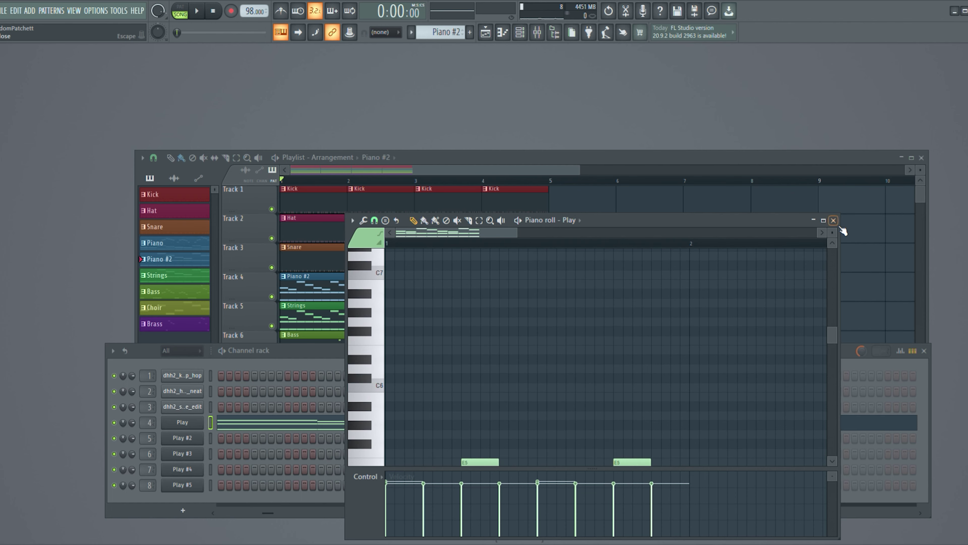
pyautogui.click(834, 221)
# Step: Play the arrangement and remove the Bass clip on Track 6 and the Brass clip on Track 8 from bar 1
pyautogui.press('space')
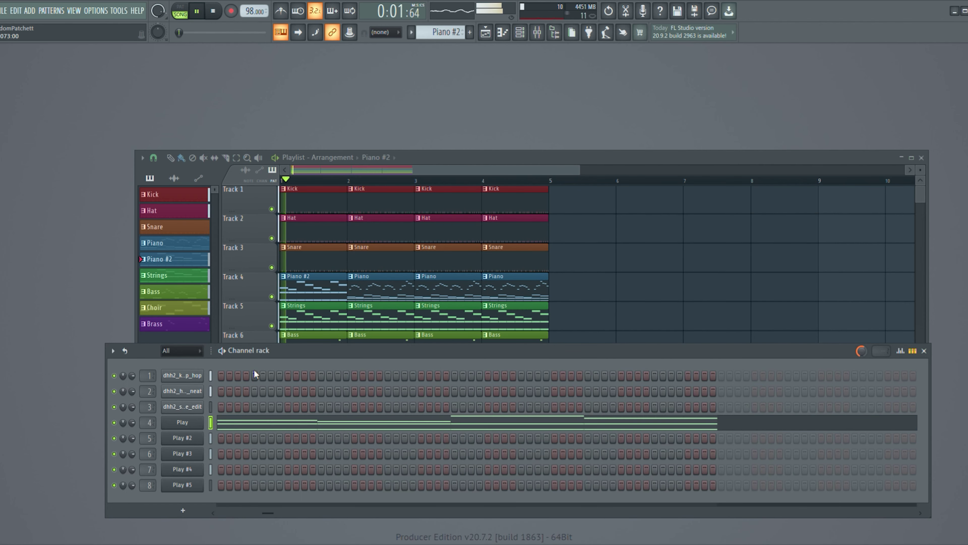
pyautogui.click(424, 159)
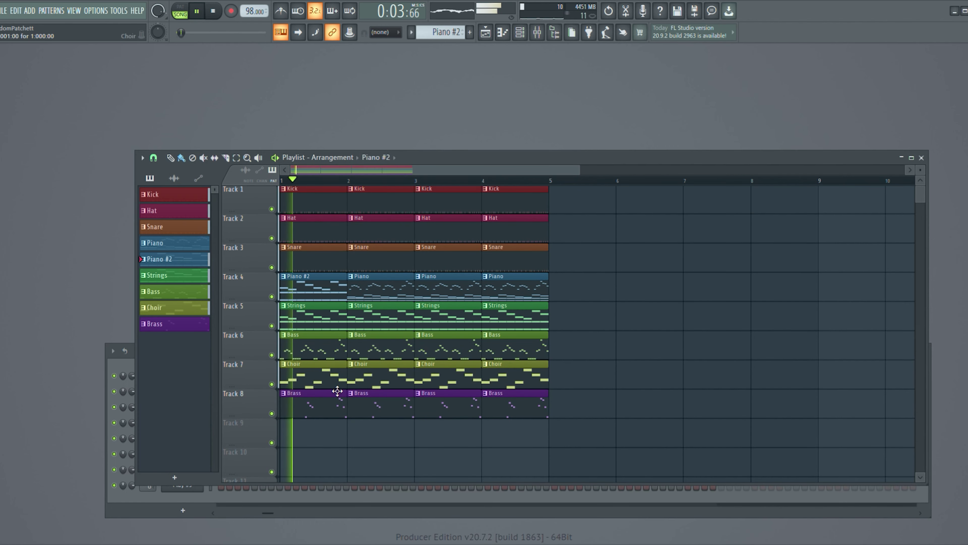
pyautogui.rightClick(318, 358)
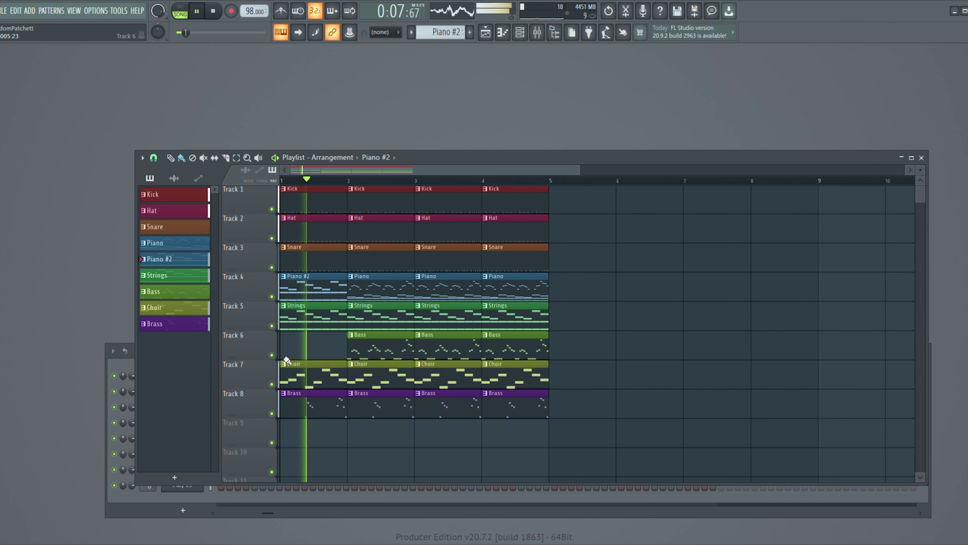
pyautogui.rightClick(320, 407)
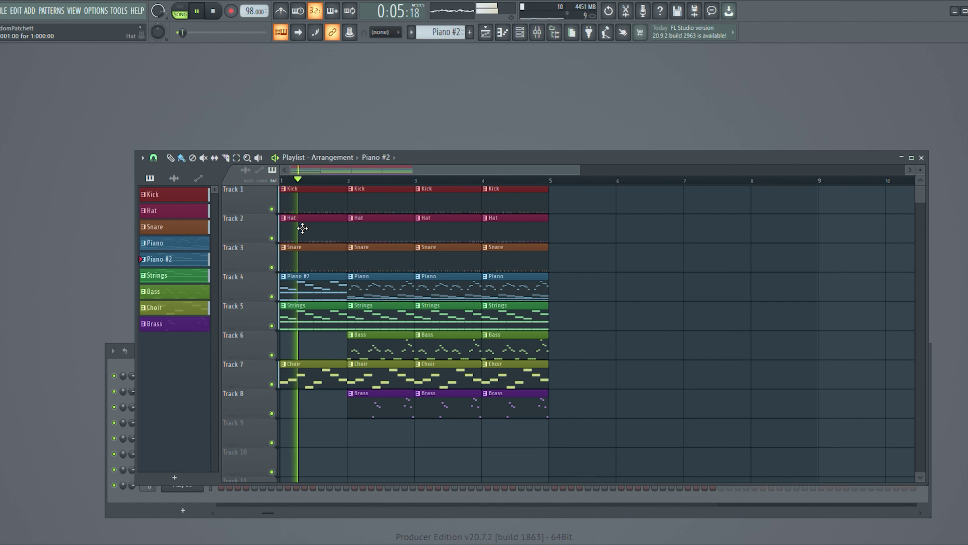
# Step: Reduce the Kick part in bar 1 on Track 1 to a short clip covering only the last quarter of the bar
pyautogui.rightClick(308, 203)
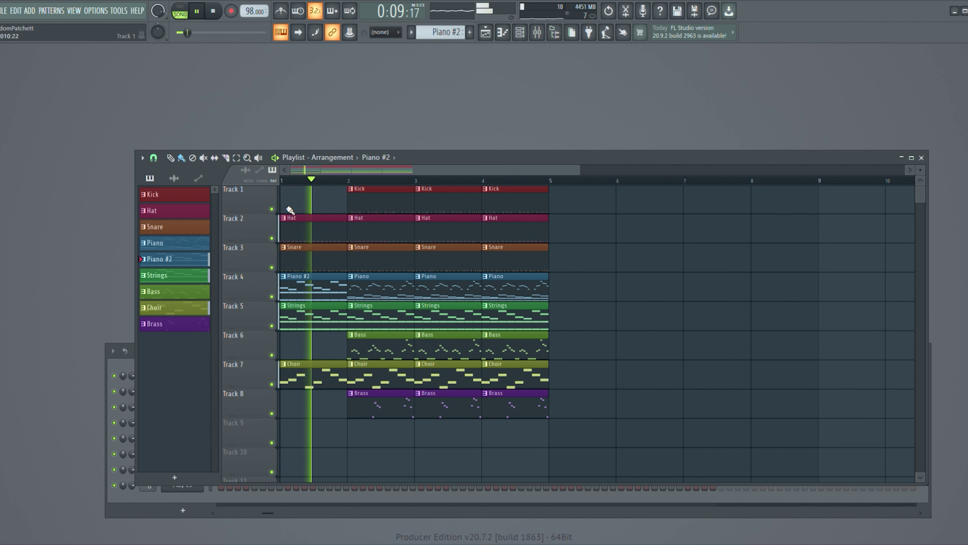
pyautogui.press('space')
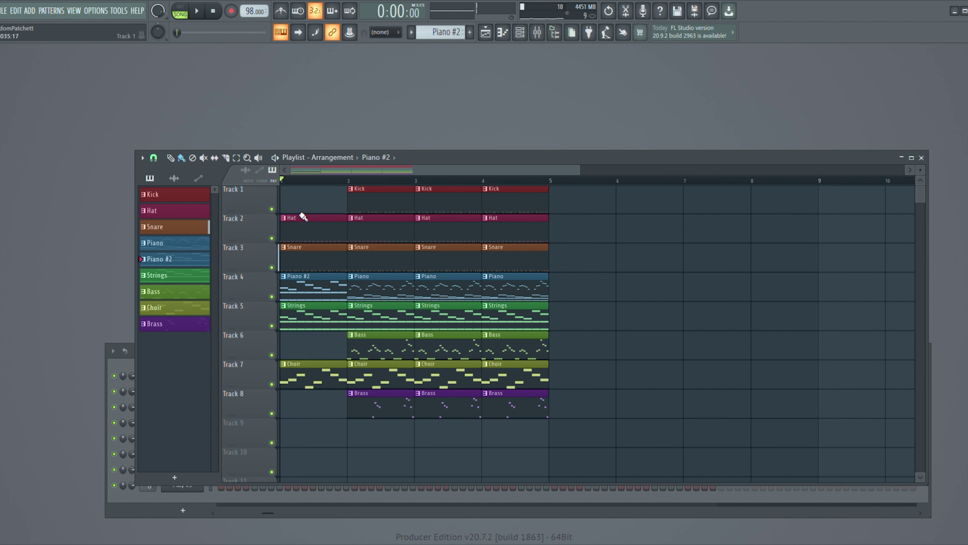
pyautogui.hotkey('ctrl', 'z')
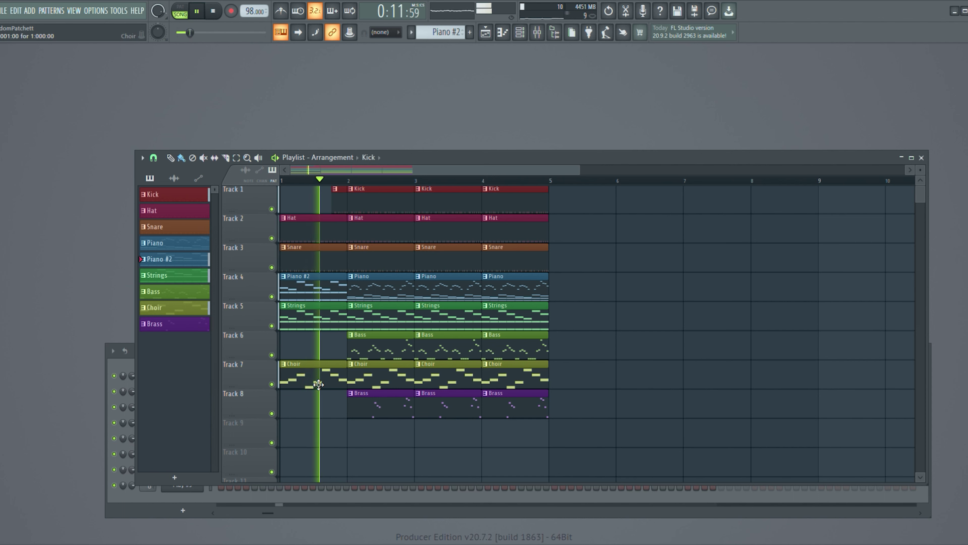
# Step: Remove the Choir clips on Track 7 from bars 1, 2 and 3, keeping only the one in bar 4
pyautogui.rightClick(341, 376)
pyautogui.rightClick(381, 383)
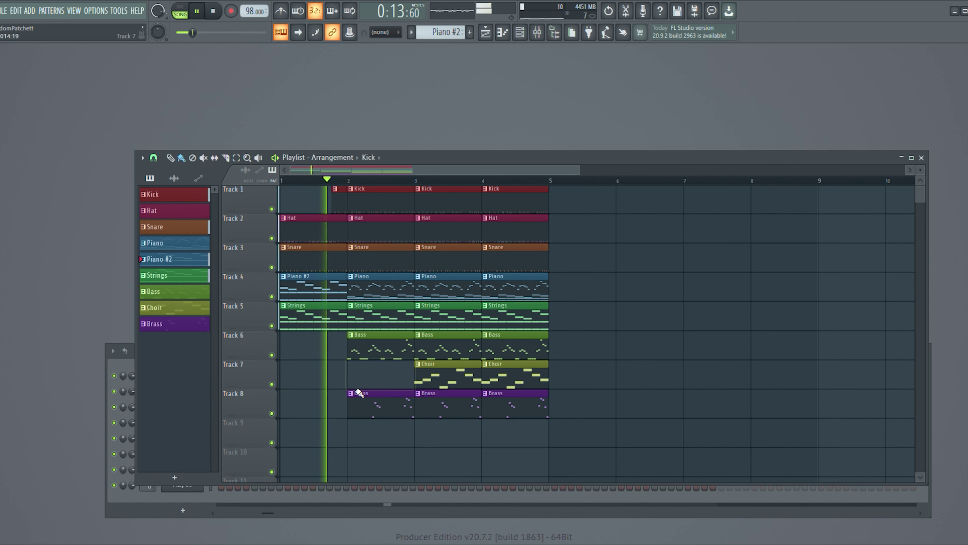
pyautogui.rightClick(443, 379)
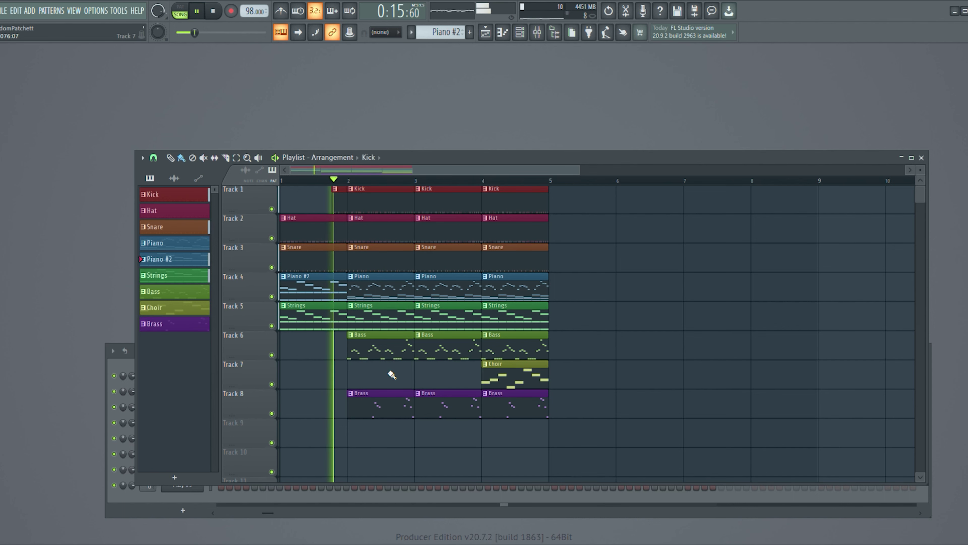
# Step: Replace the Piano clip in bar 2 on Track 4 with a Piano #2 clip
pyautogui.click(359, 288)
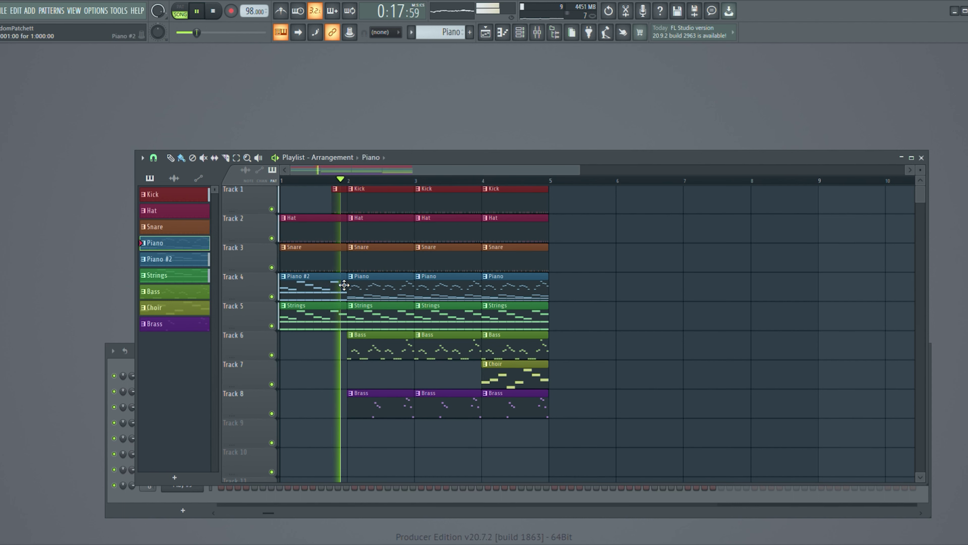
pyautogui.rightClick(360, 289)
pyautogui.click(299, 292)
pyautogui.moveTo(321, 437); pyautogui.dragTo(372, 284)
# Step: Listen through the arrangement and make the Strings clip in bar 4 on Track 5 a unique pattern
pyautogui.scroll(5, 351, 277)
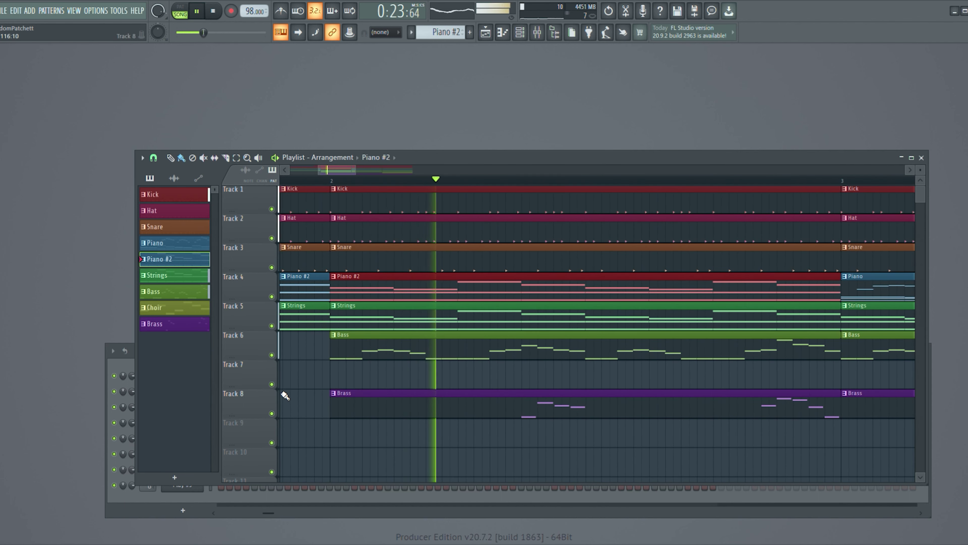
pyautogui.keyDown('ctrl'); pyautogui.scroll(-3, 280, 391); pyautogui.keyUp('ctrl')
pyautogui.scroll(-3, 275, 387)
pyautogui.moveTo(390, 173); pyautogui.dragTo(357, 169)
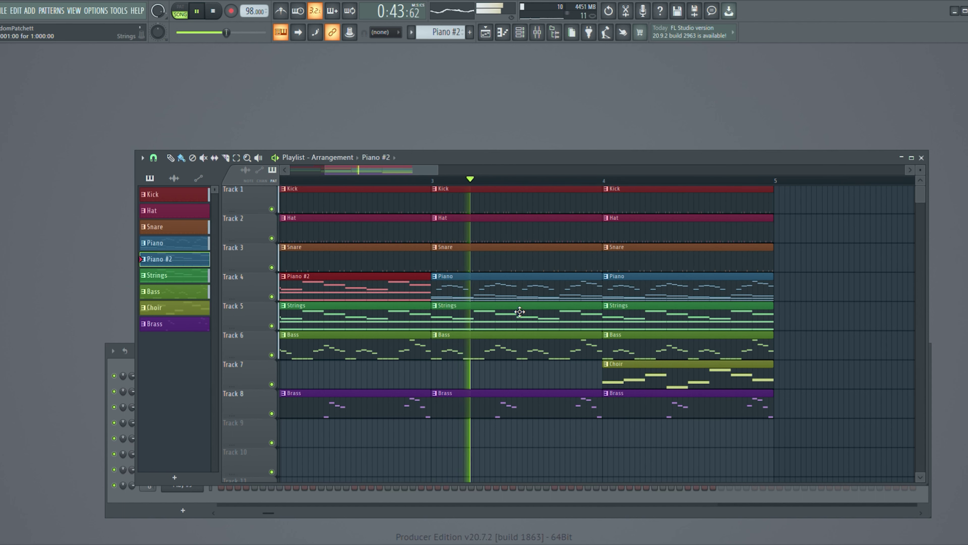
pyautogui.scroll(-3, 462, 316)
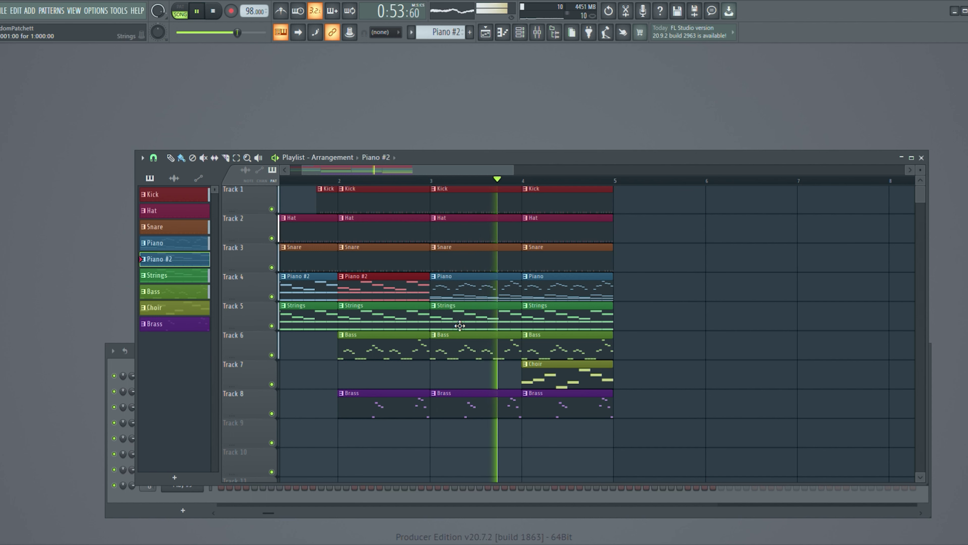
pyautogui.click(529, 313)
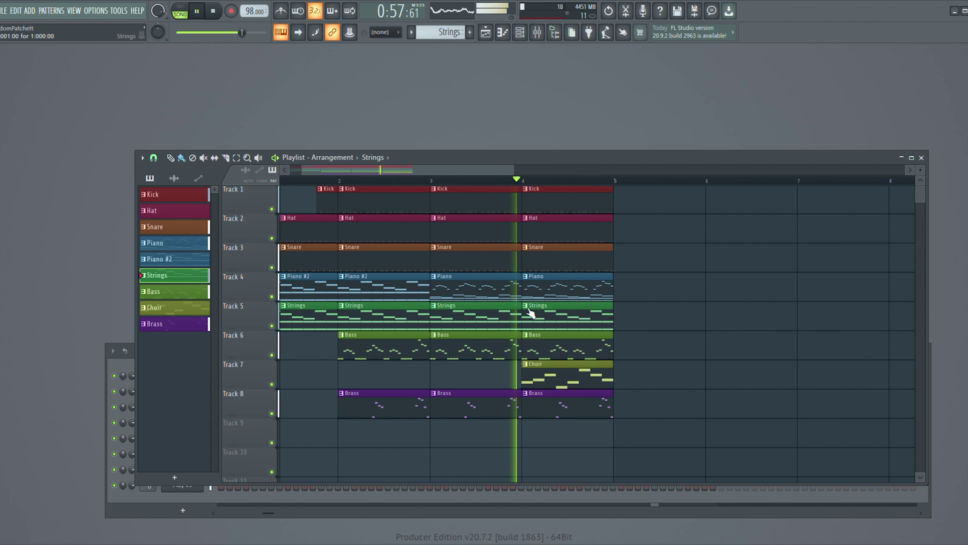
pyautogui.click(555, 373)
pyautogui.press('space')
# Step: Transpose all Play #2 notes in the Strings #2 pattern up one octave and play the arrangement from bar 4
pyautogui.click(126, 510)
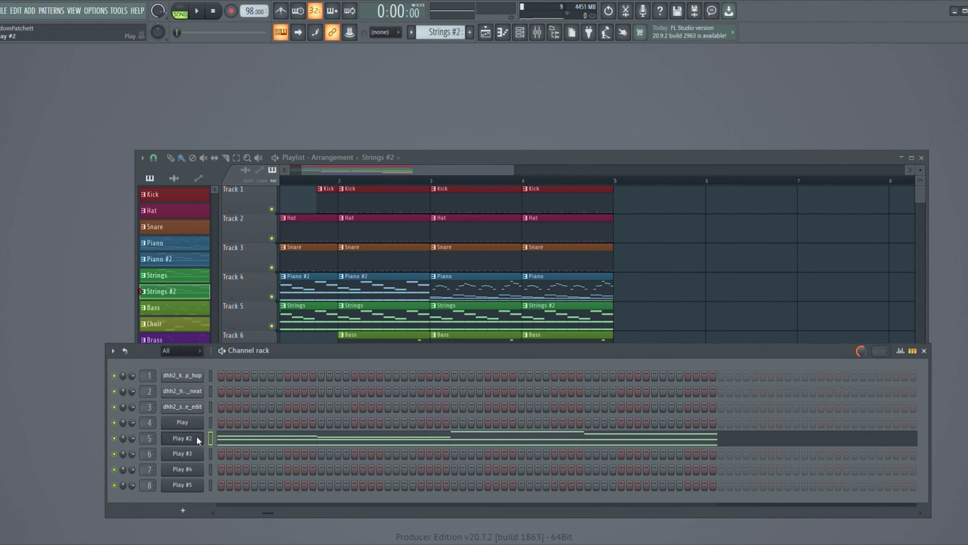
pyautogui.press('F7')
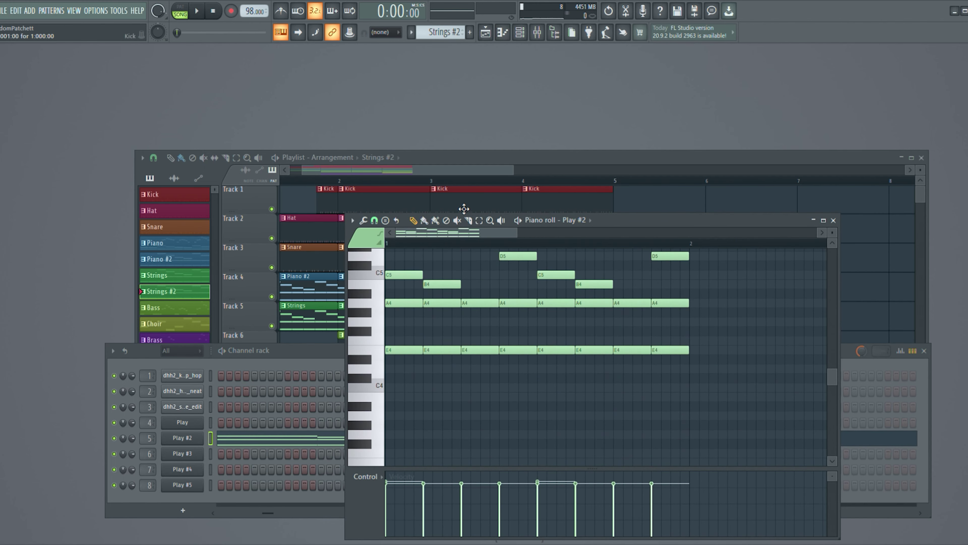
pyautogui.moveTo(738, 422); pyautogui.dragTo(9, 129)
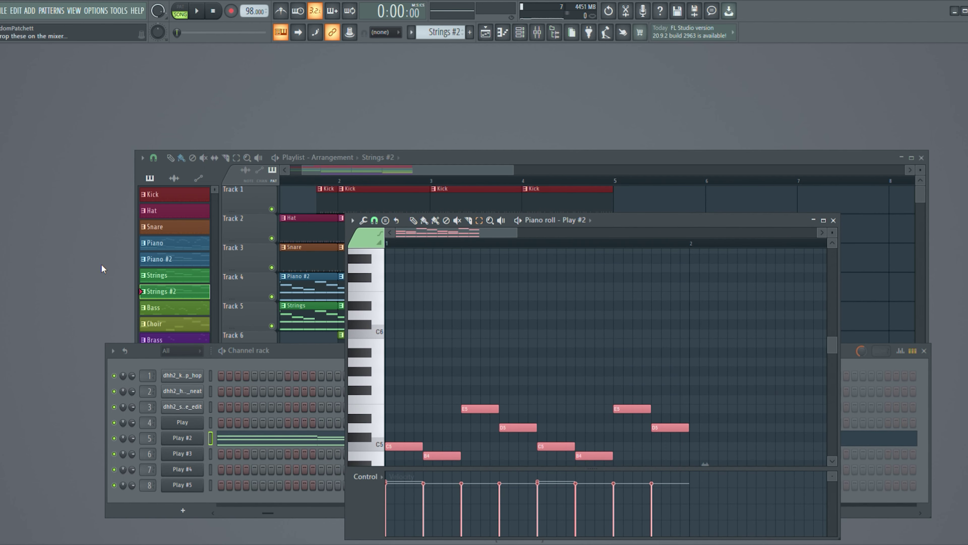
pyautogui.hotkey('ctrl', 'Up')
pyautogui.press('space')
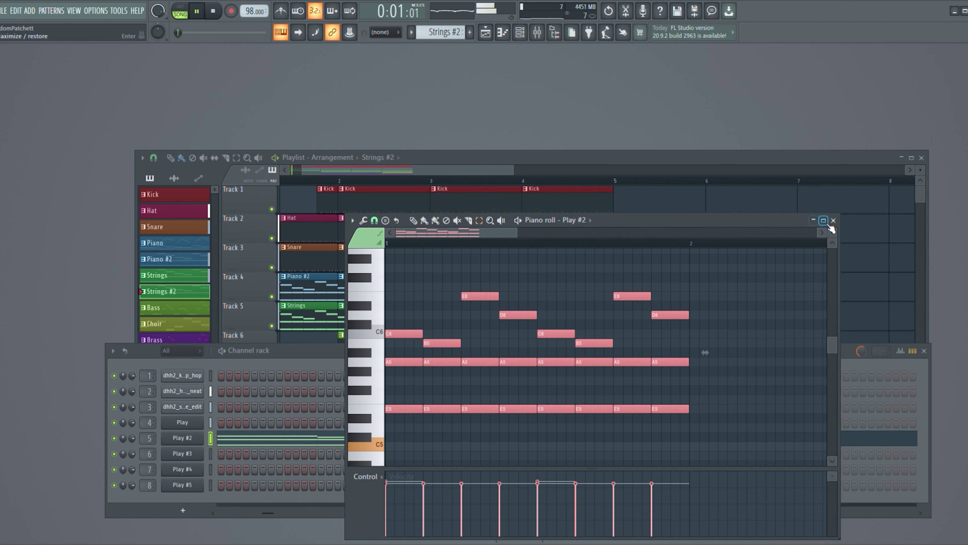
pyautogui.click(834, 220)
pyautogui.click(523, 183)
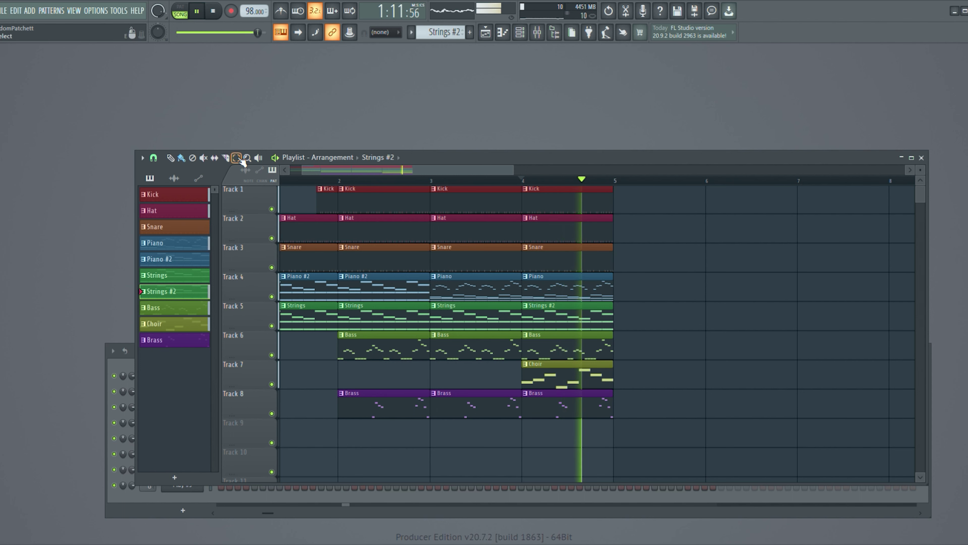
# Step: Make the Kick, Hat and Snare clips in bar 4 unique patterns
pyautogui.click(525, 190)
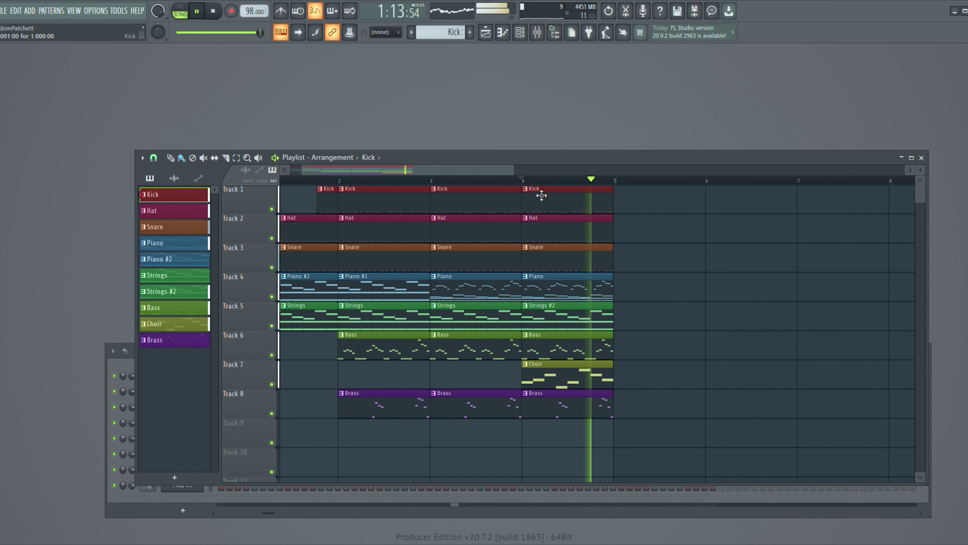
pyautogui.click(578, 260)
pyautogui.click(528, 219)
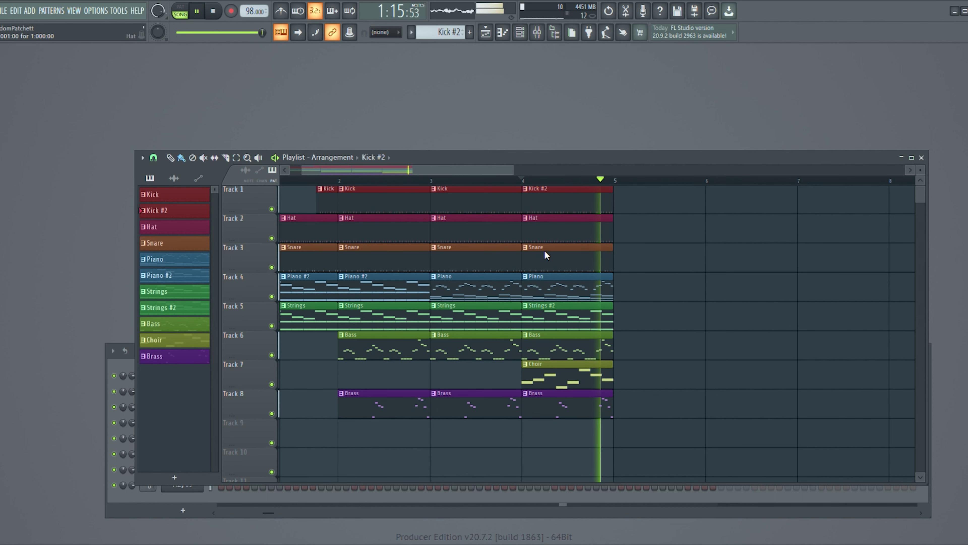
pyautogui.click(563, 292)
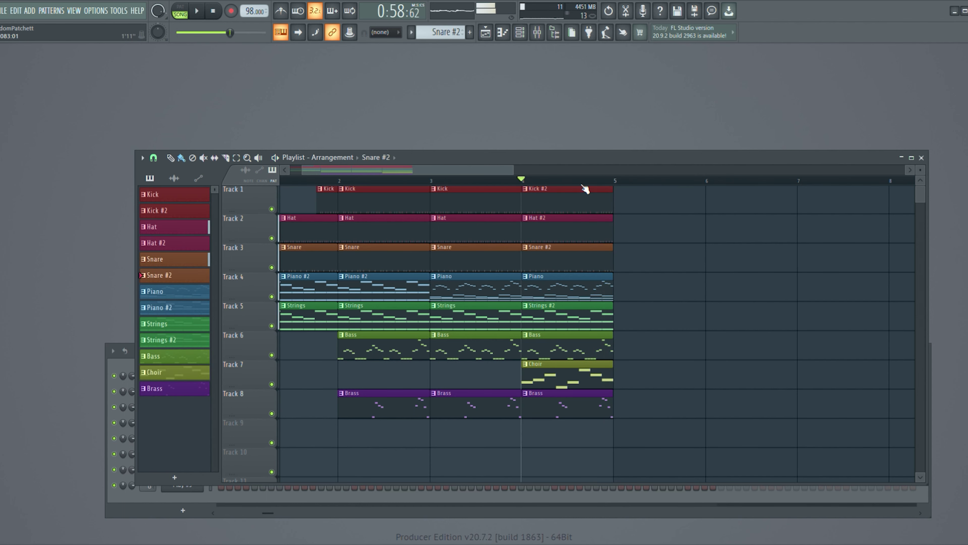
# Step: Clear the closing steps of the Kick #2, Hat #2 and Snare #2 patterns, leaving no hits after step 44
pyautogui.click(583, 188)
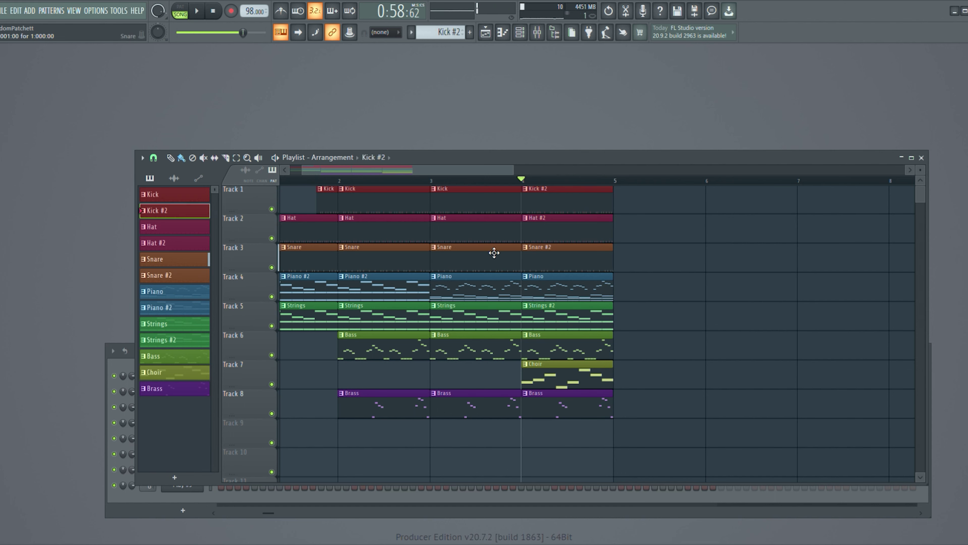
pyautogui.click(118, 496)
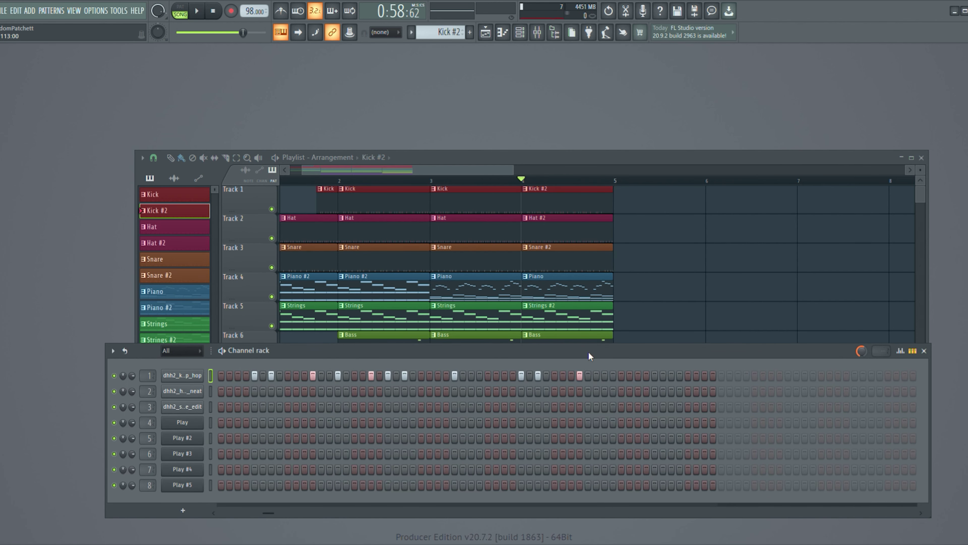
pyautogui.click(583, 239)
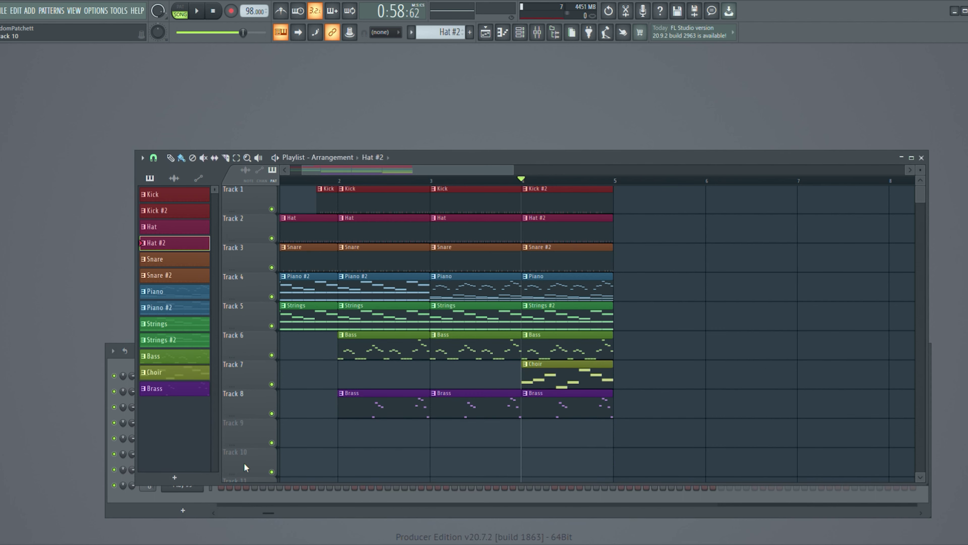
pyautogui.click(155, 507)
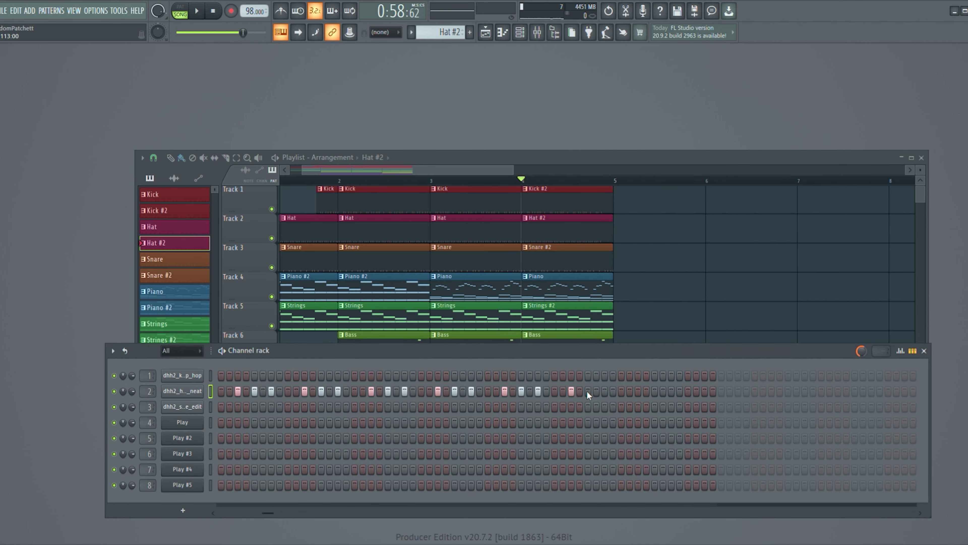
pyautogui.click(576, 268)
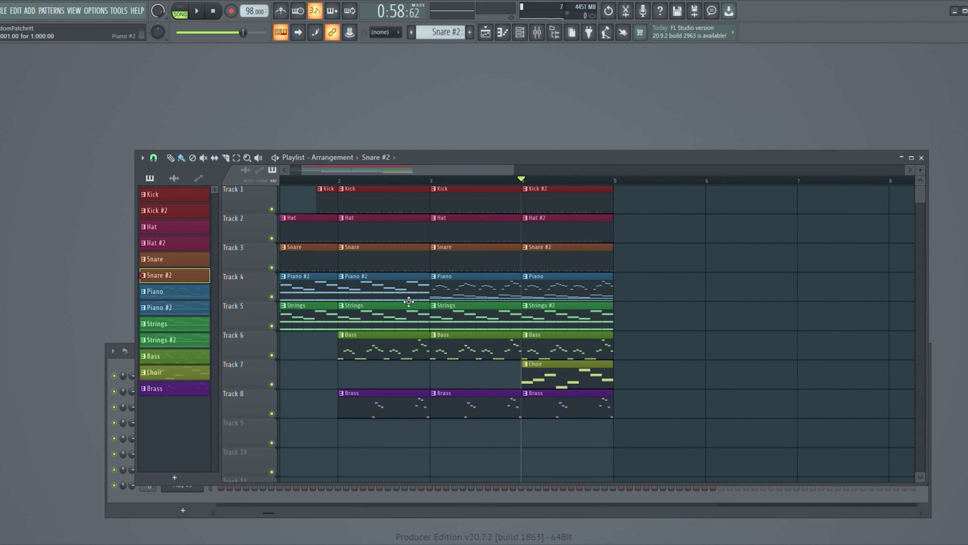
pyautogui.click(149, 500)
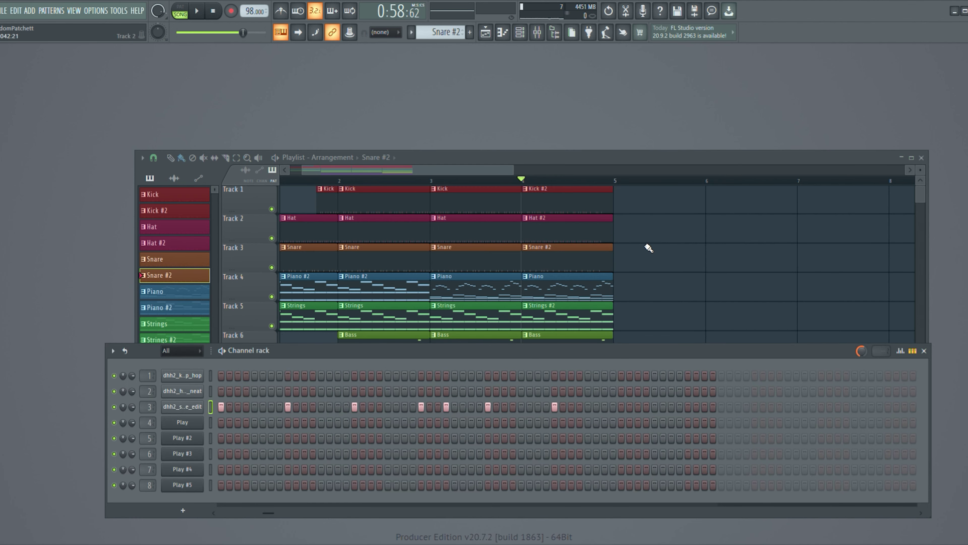
# Step: Make the Kick clip in bar 3 a unique pattern and add a kick hit on its last step
pyautogui.click(449, 157)
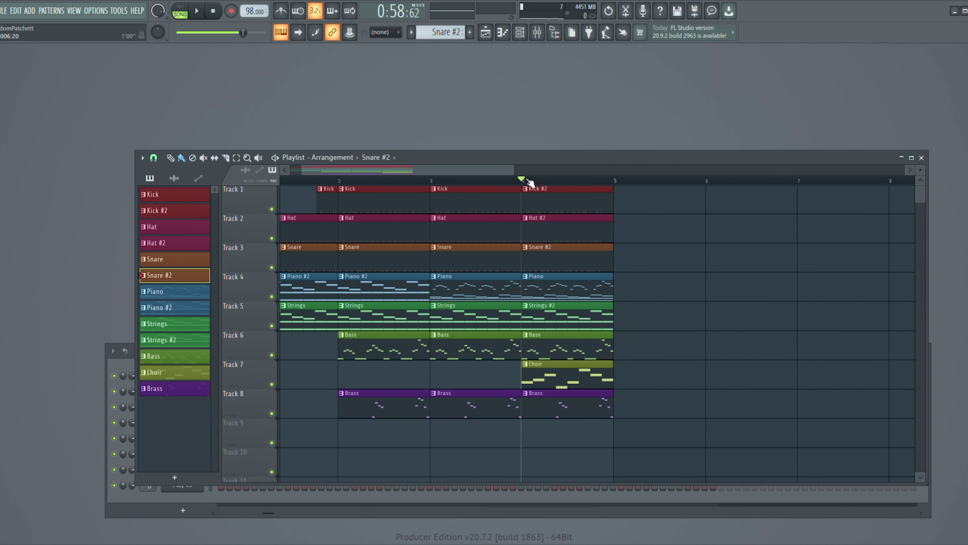
pyautogui.moveTo(522, 180)
pyautogui.mouseDown()
pyautogui.moveTo(348, 206)
pyautogui.moveTo(519, 223)
pyautogui.mouseUp()
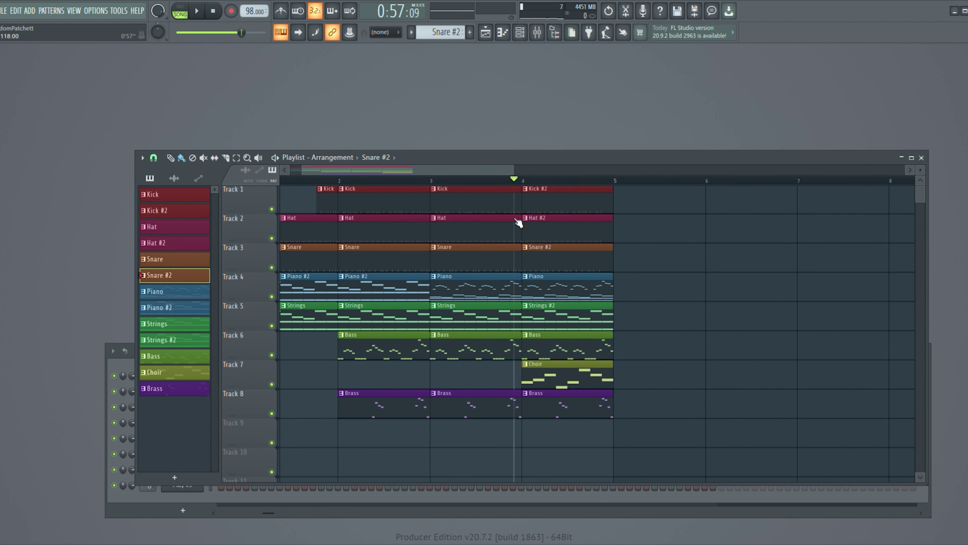
pyautogui.click(448, 197)
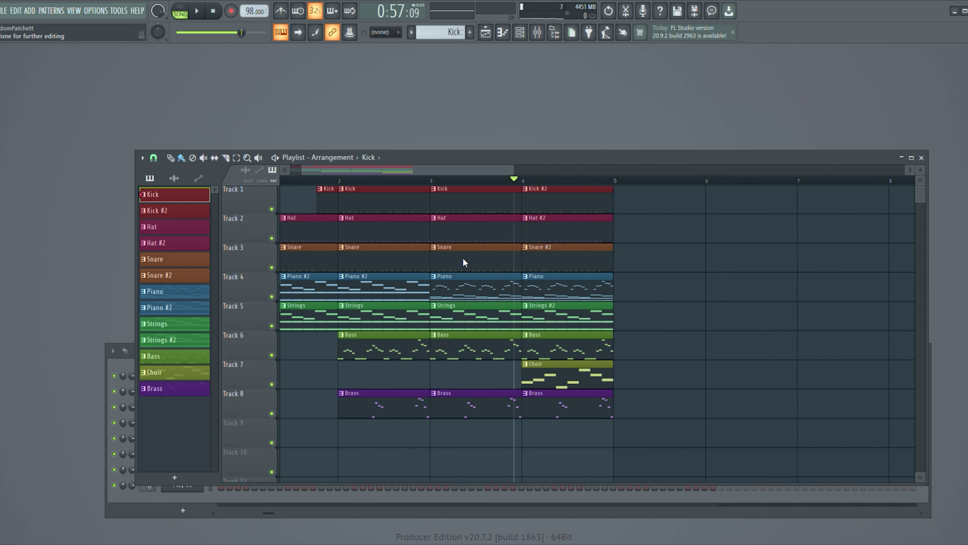
pyautogui.hotkey('shift', 'ctrl', 'c')
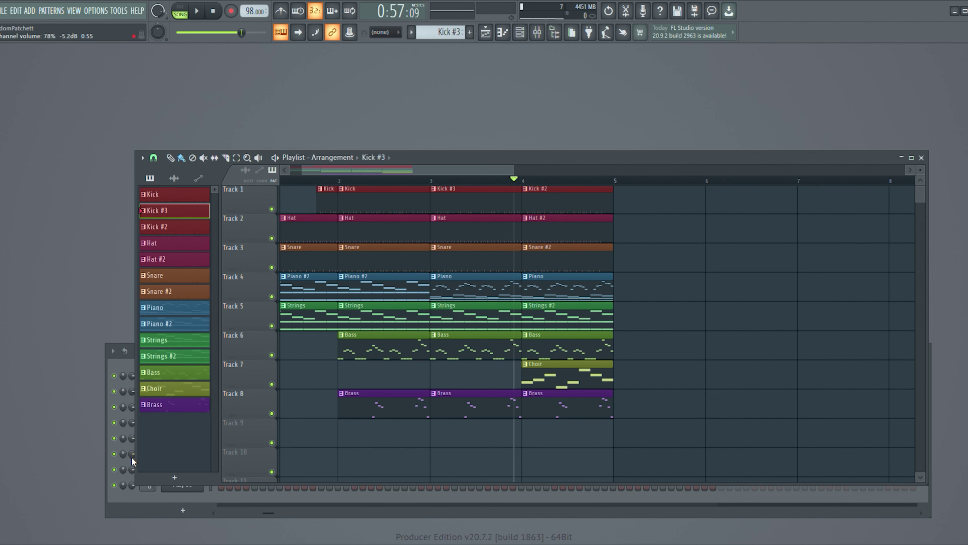
pyautogui.click(129, 502)
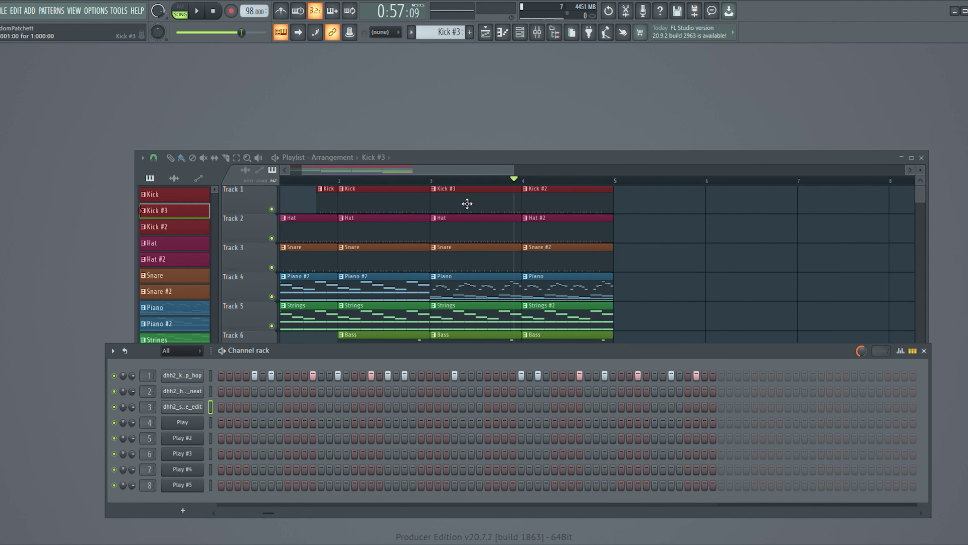
pyautogui.click(480, 210)
pyautogui.click(126, 510)
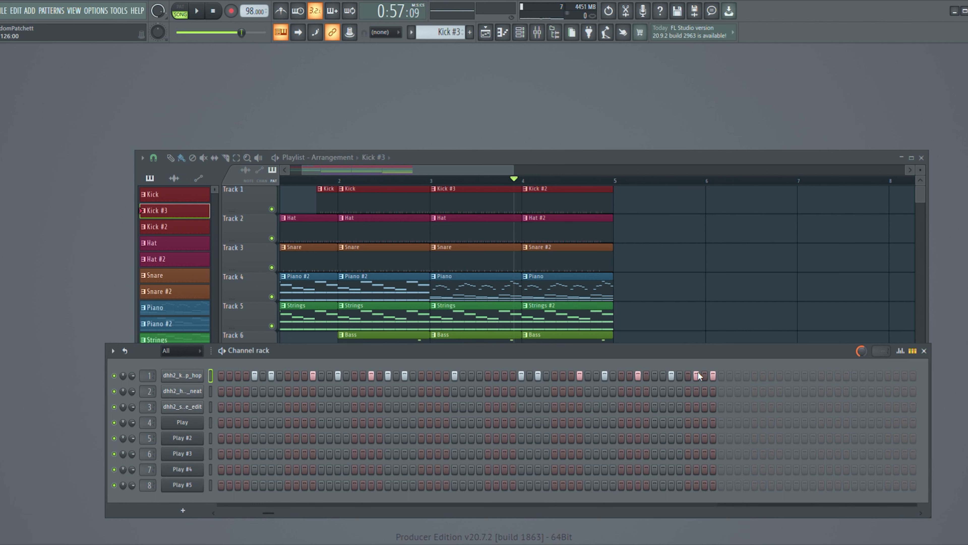
# Step: Play the arrangement from just before bar 4 to check the transition out of the new kick pattern
pyautogui.press('space')
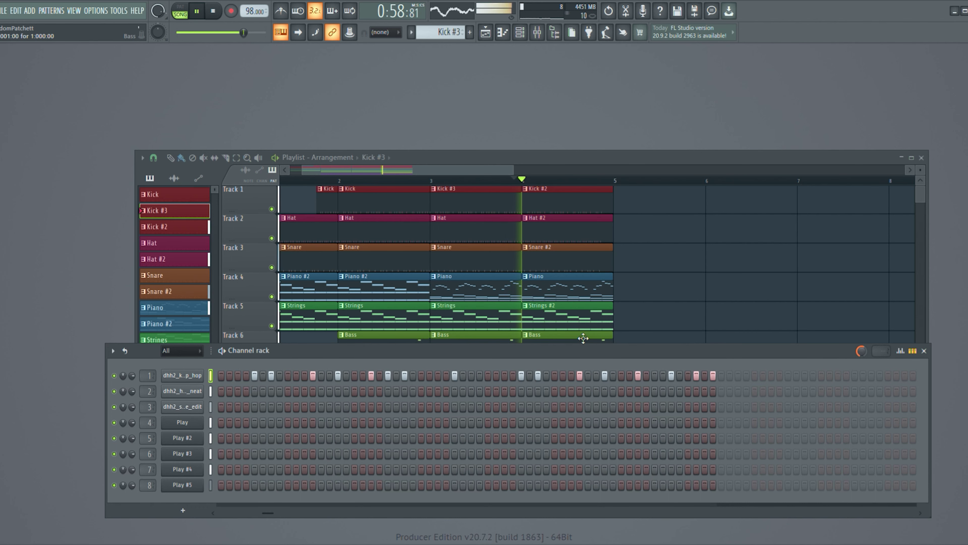
pyautogui.click(535, 179)
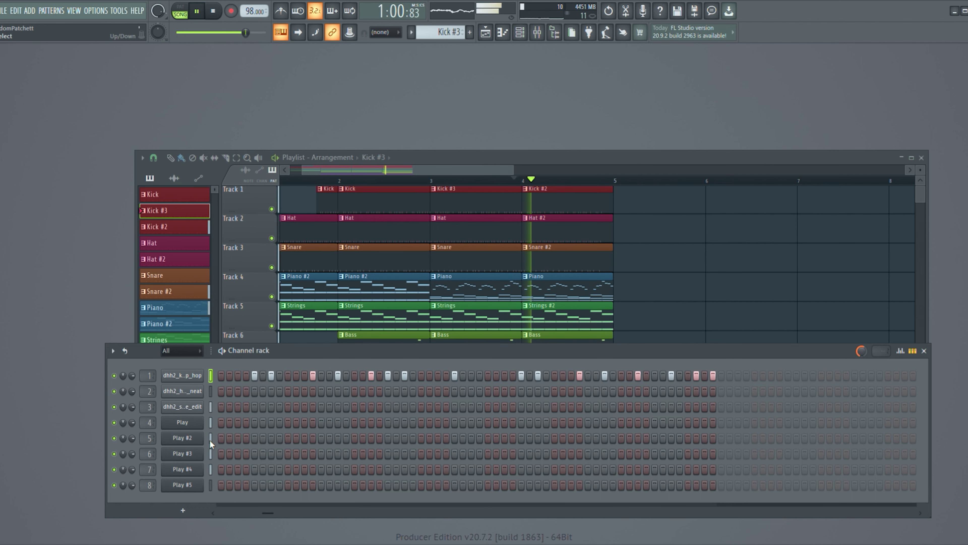
pyautogui.click(591, 155)
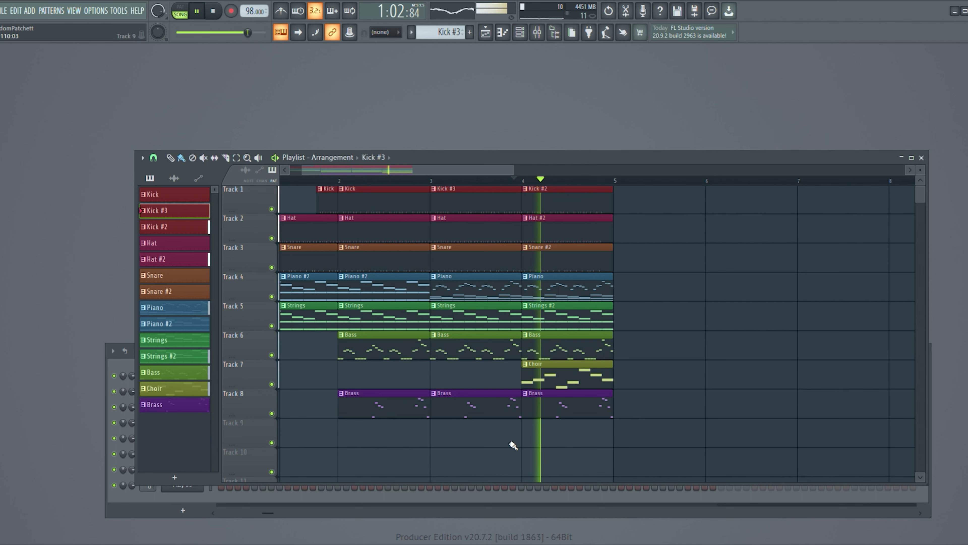
# Step: Duplicate all clips of bars 2 to 4 twice, filling bars 5 to 7 and bars 8 to 10
pyautogui.click(237, 158)
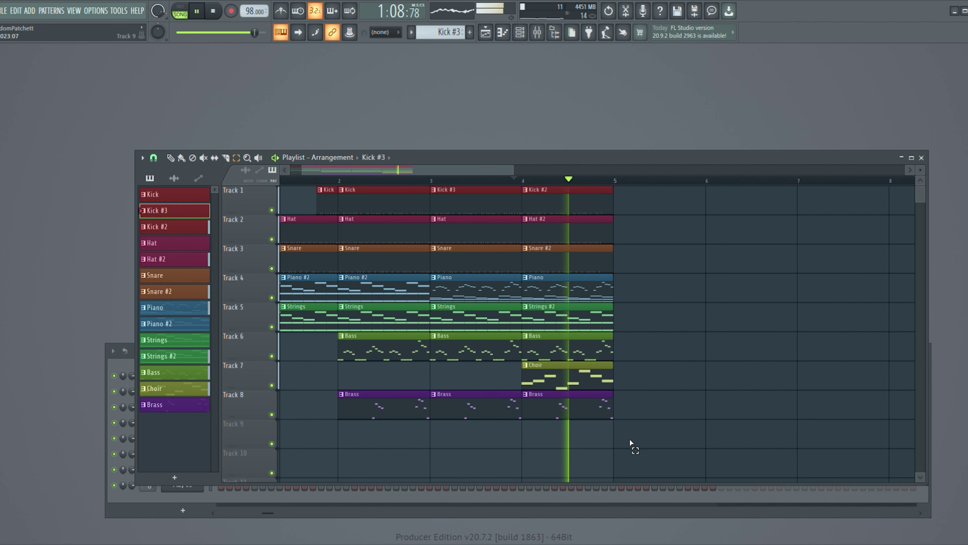
pyautogui.moveTo(624, 449); pyautogui.dragTo(362, 105)
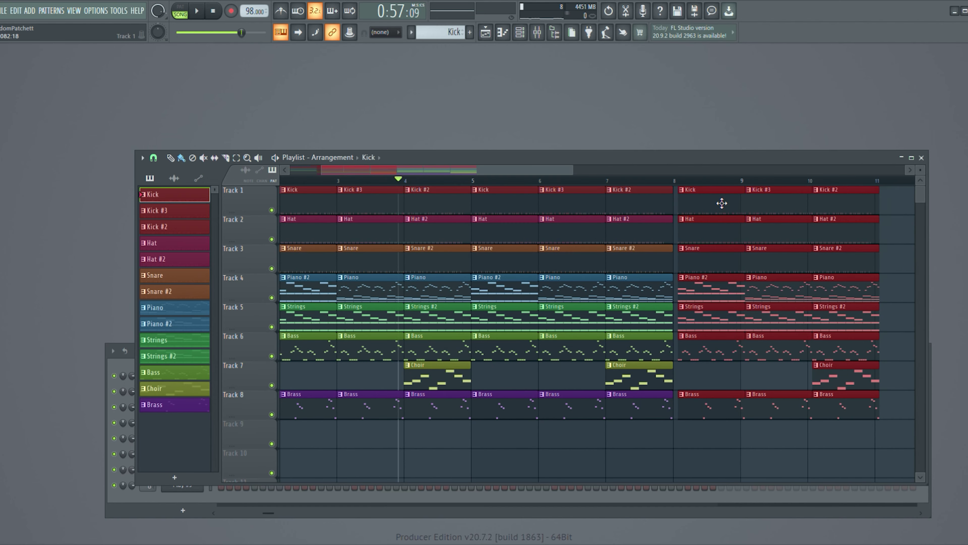
pyautogui.scroll(3, 682, 234)
pyautogui.moveTo(655, 217); pyautogui.dragTo(638, 202)
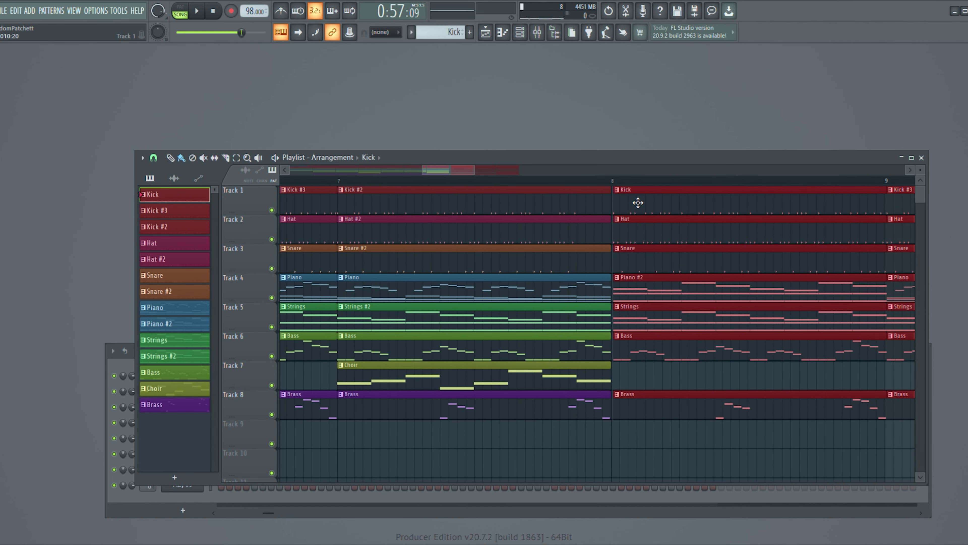
pyautogui.scroll(-8, 637, 202)
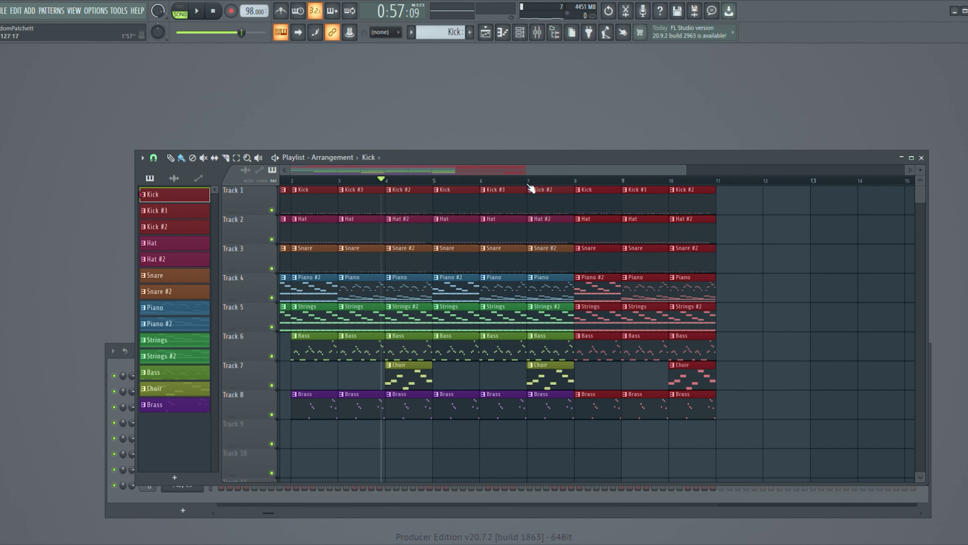
pyautogui.click(641, 296)
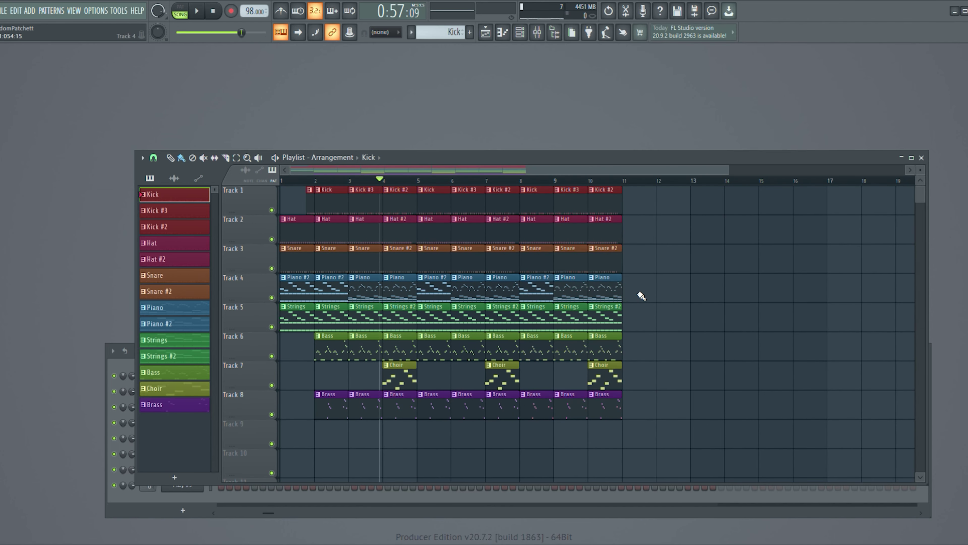
# Step: Copy the bar 10 Piano clip on Track 4 and place the copy in bar 12
pyautogui.click(612, 296)
pyautogui.scroll(5, 633, 298)
pyautogui.click(611, 294)
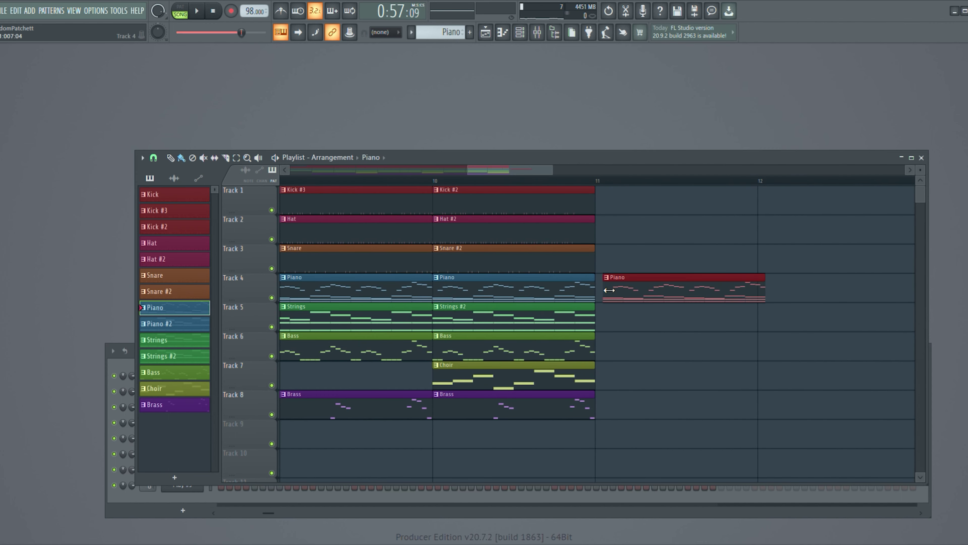
pyautogui.scroll(4, 621, 292)
pyautogui.moveTo(614, 285); pyautogui.dragTo(606, 283)
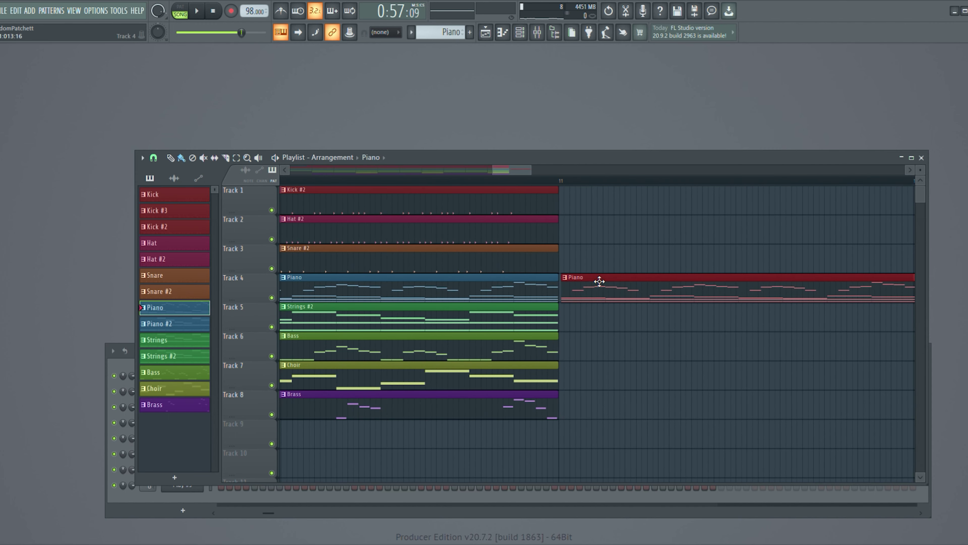
pyautogui.scroll(-4, 594, 255)
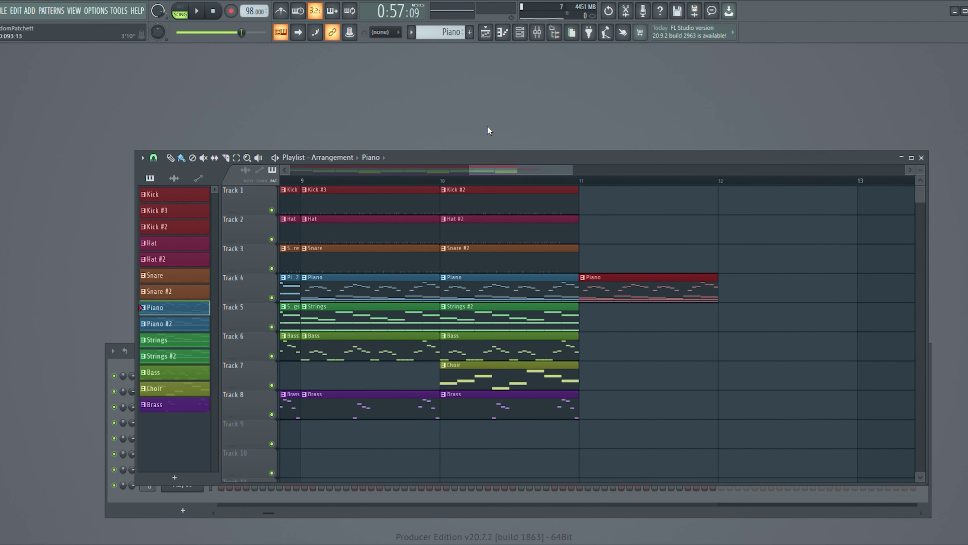
pyautogui.scroll(-3, 648, 253)
pyautogui.moveTo(564, 168)
pyautogui.mouseDown()
pyautogui.moveTo(459, 168)
pyautogui.moveTo(562, 164)
pyautogui.mouseUp()
pyautogui.moveTo(665, 295); pyautogui.dragTo(725, 294)
# Step: Duplicate all bar 10 clips on Tracks 1 to 8 into bar 11
pyautogui.scroll(4, 726, 294)
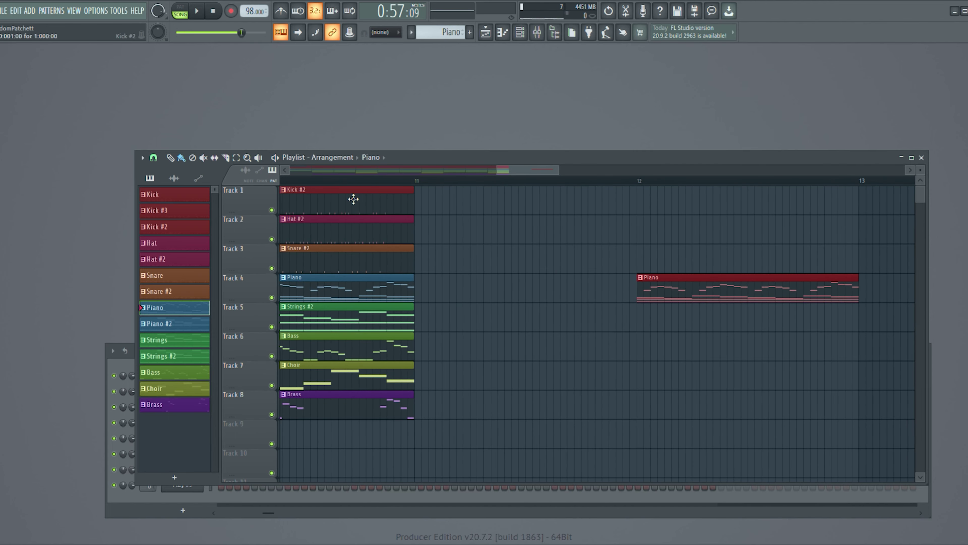
pyautogui.moveTo(423, 414); pyautogui.dragTo(300, 123)
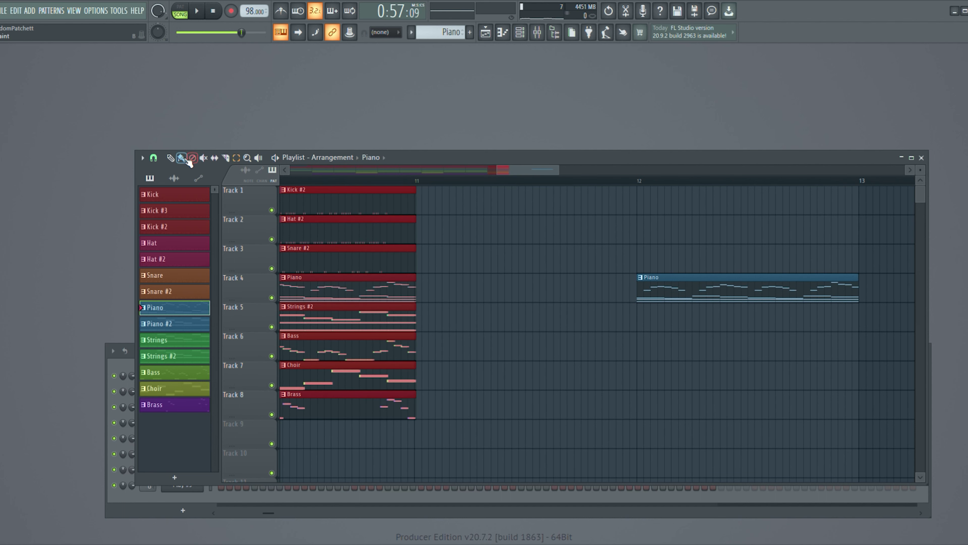
pyautogui.moveTo(334, 199); pyautogui.dragTo(439, 206)
pyautogui.scroll(-5, 393, 356)
pyautogui.moveTo(531, 166); pyautogui.dragTo(414, 182)
# Step: Play the arrangement from the start and label mixer inserts 1 to 3 as Kick in red, Hat in magenta and Snare in orange
pyautogui.press('space')
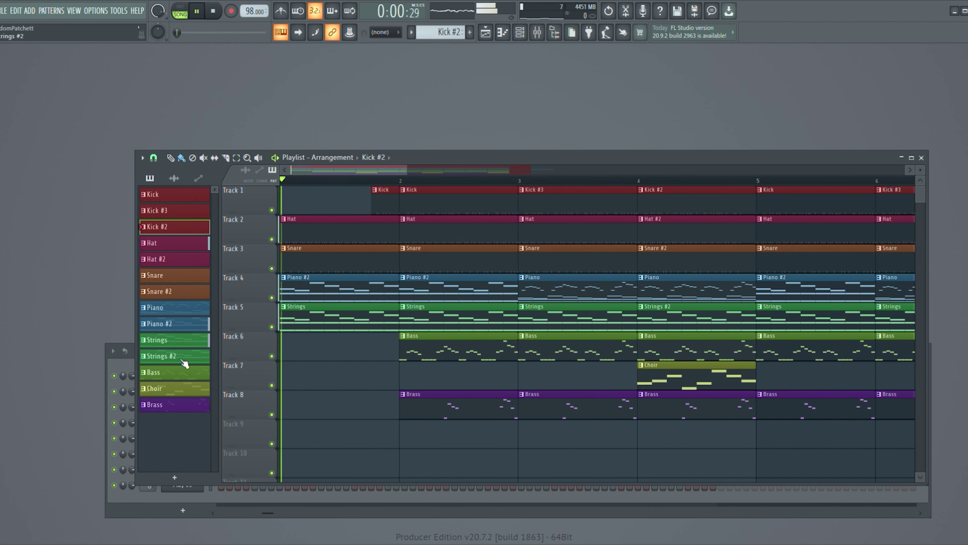
pyautogui.click(544, 34)
pyautogui.click(265, 243)
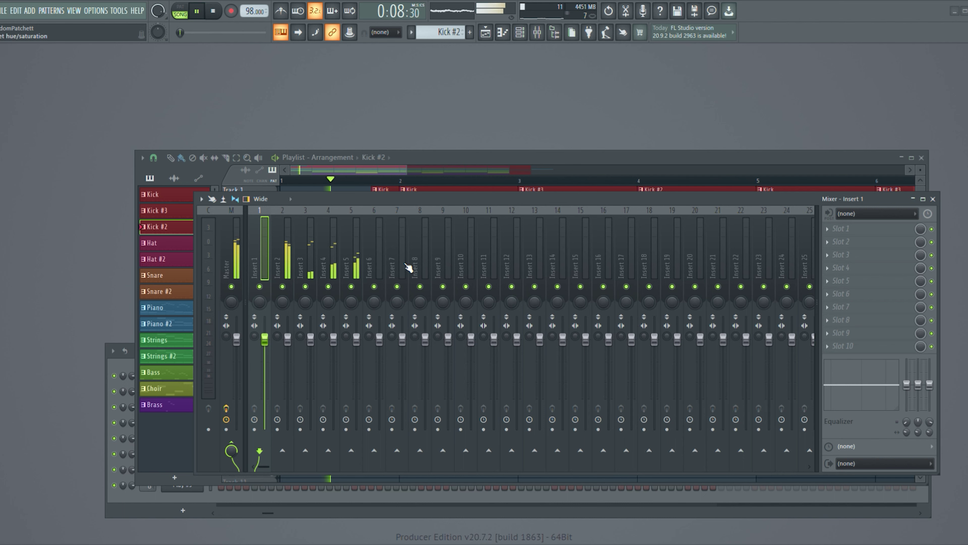
pyautogui.hotkey('ctrl', 'l')
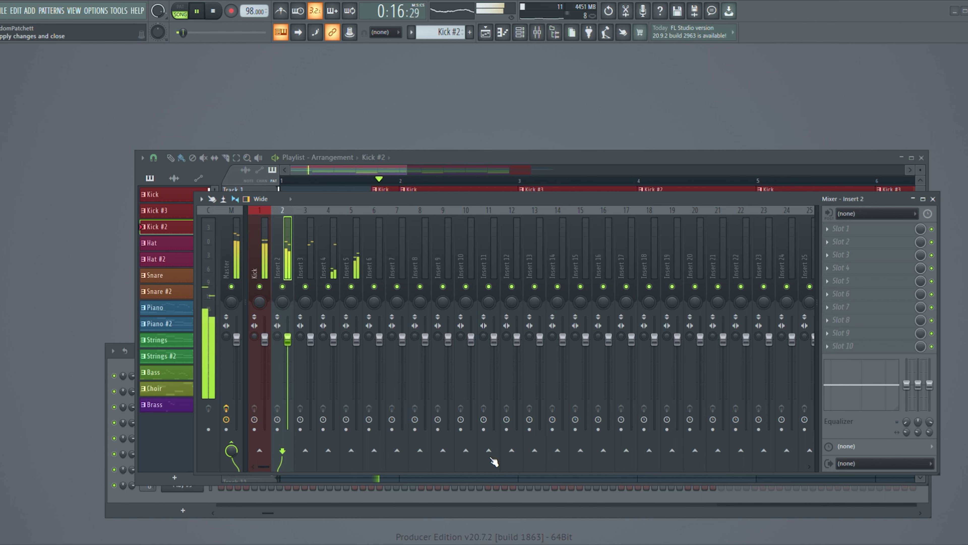
pyautogui.click(281, 229)
pyautogui.rightClick(301, 244)
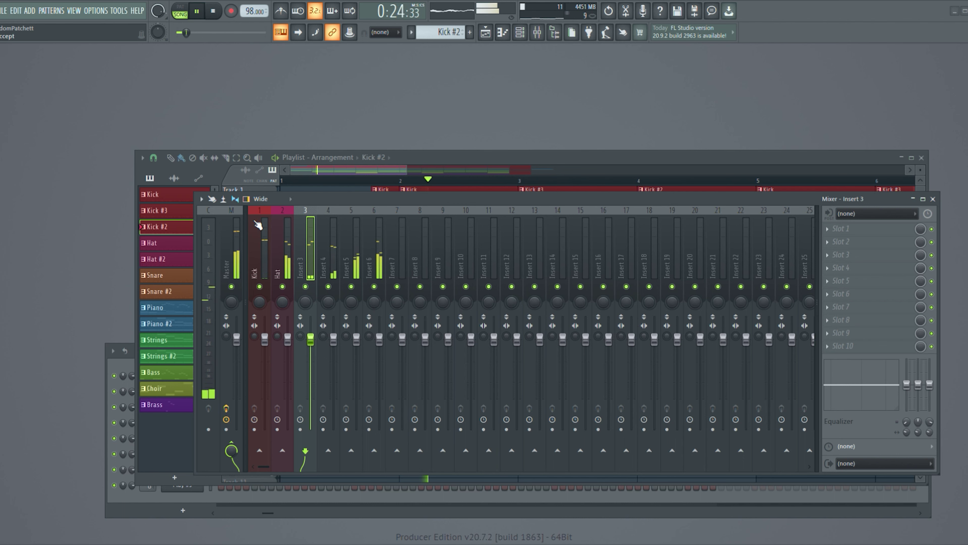
pyautogui.hotkey('ctrl', 'l')
# Step: Label mixer inserts 4 to 6 as Piano in blue, Strings in green and Bass in lime green
pyautogui.click(327, 263)
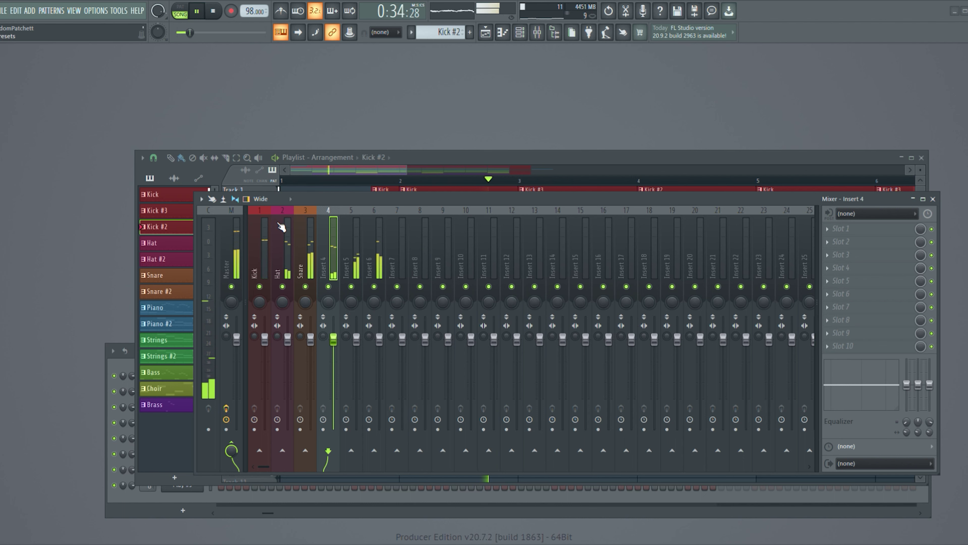
pyautogui.click(358, 265)
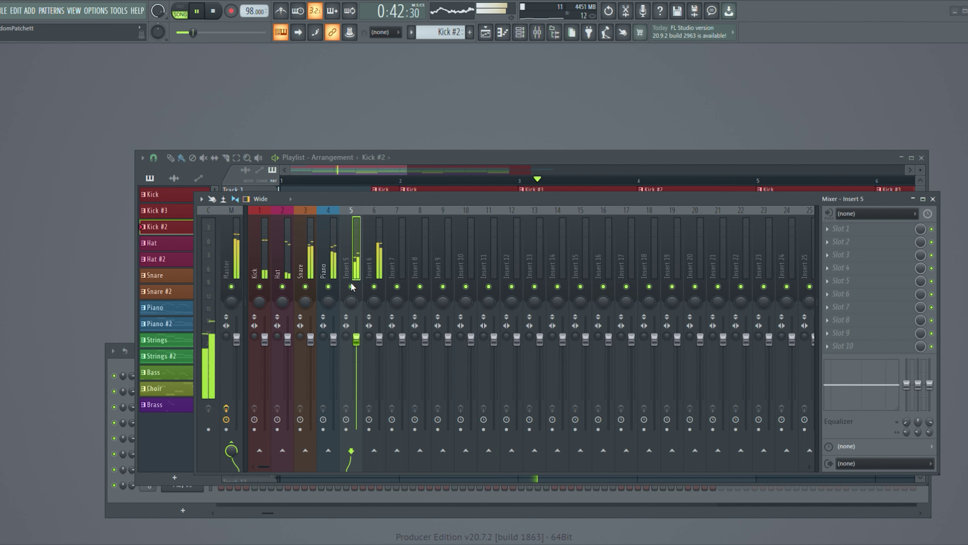
pyautogui.hotkey('ctrl', 'l')
pyautogui.click(375, 272)
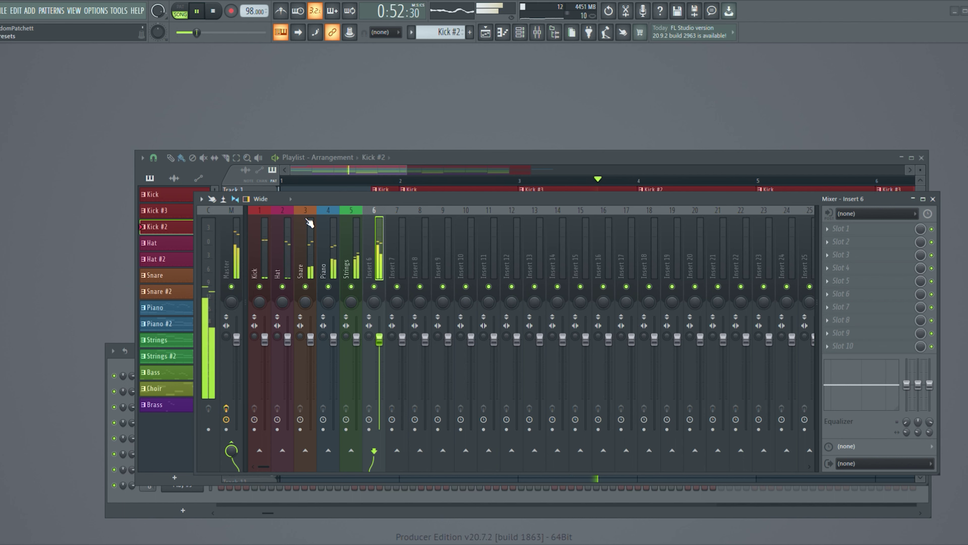
# Step: Label mixer insert 7 as Choir in olive yellow and insert 8 as Brass in purple
pyautogui.click(397, 268)
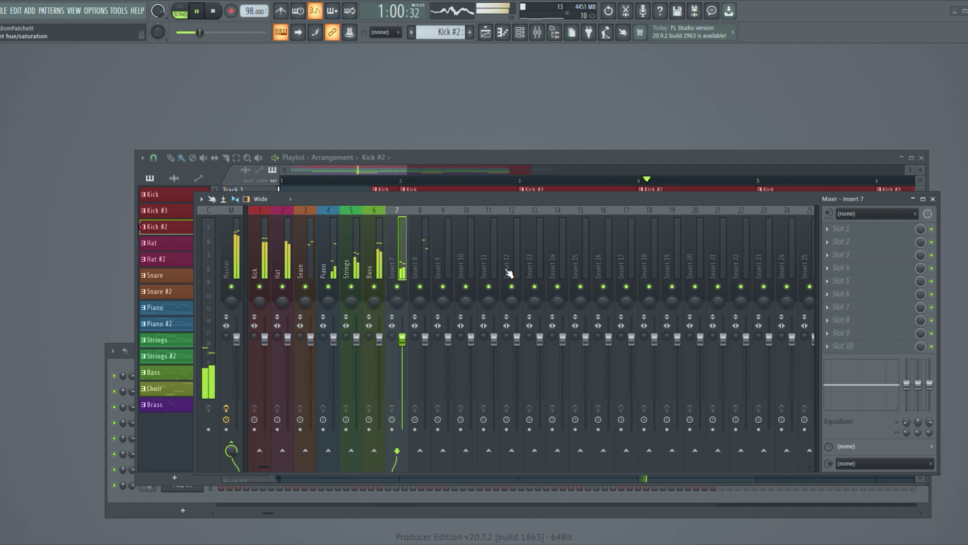
pyautogui.hotkey('ctrl', 'l')
pyautogui.click(421, 250)
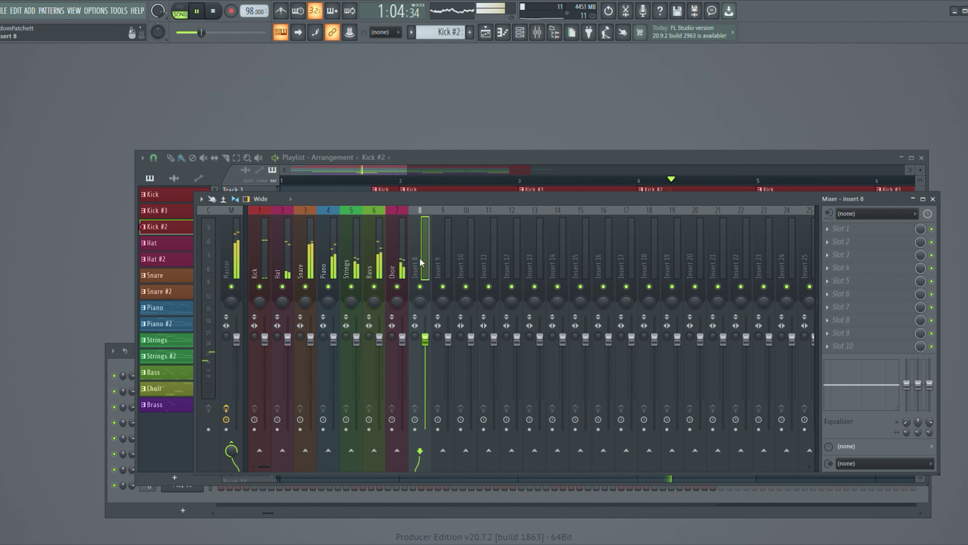
pyautogui.click(398, 252)
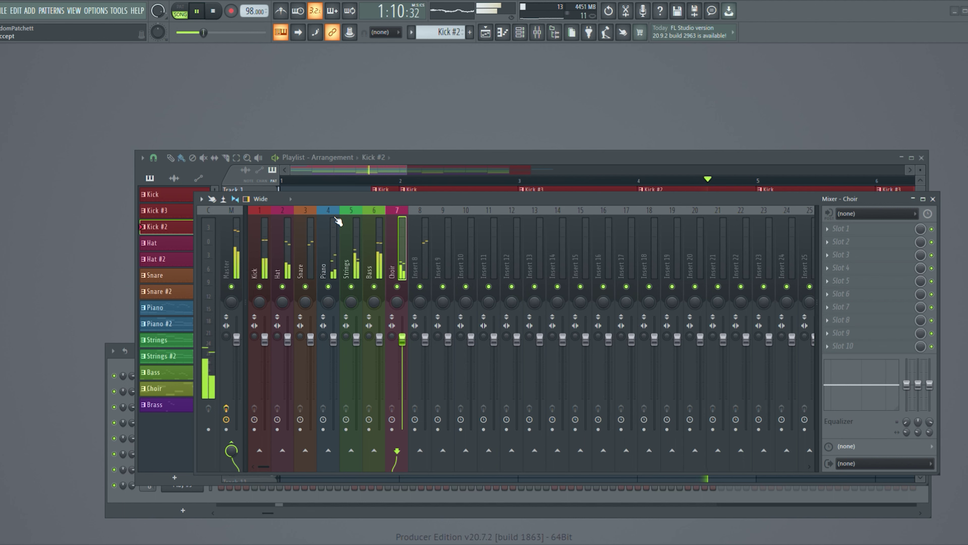
pyautogui.click(421, 265)
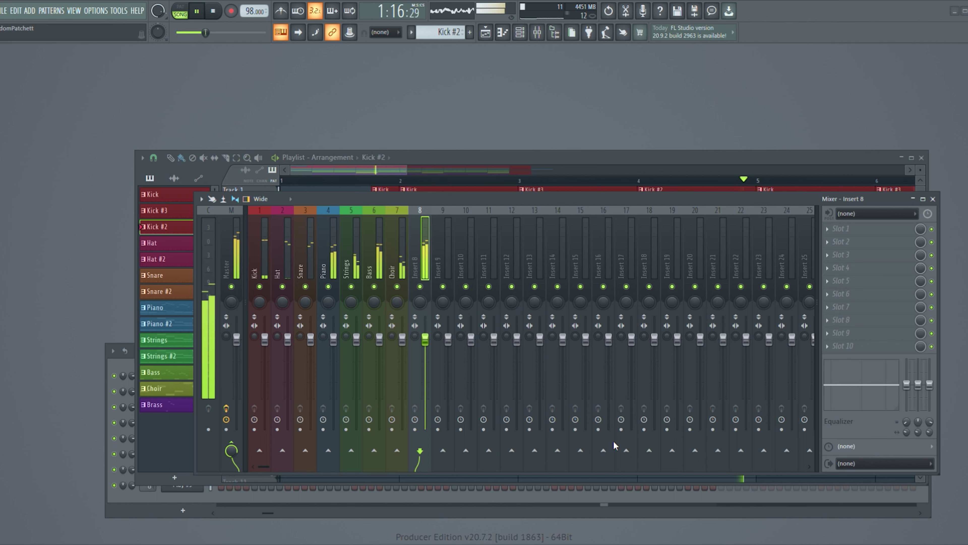
pyautogui.click(374, 225)
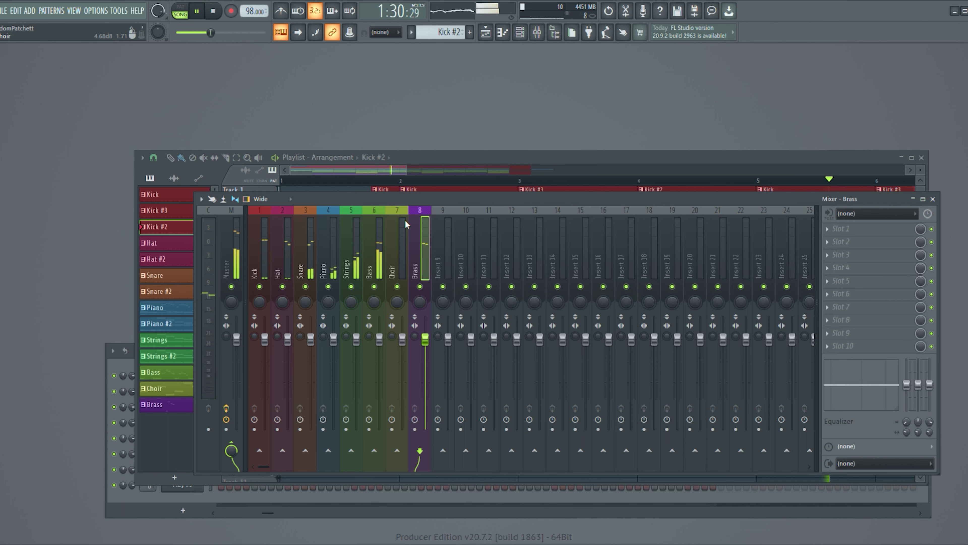
# Step: Load Fruity Compressor in the first effect slot of the Kick insert and close its window
pyautogui.click(252, 250)
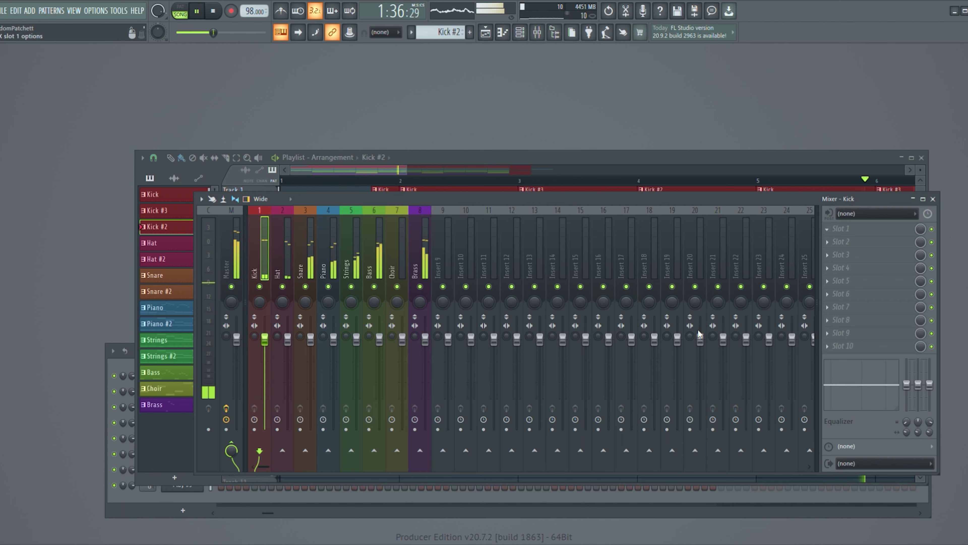
pyautogui.press('space')
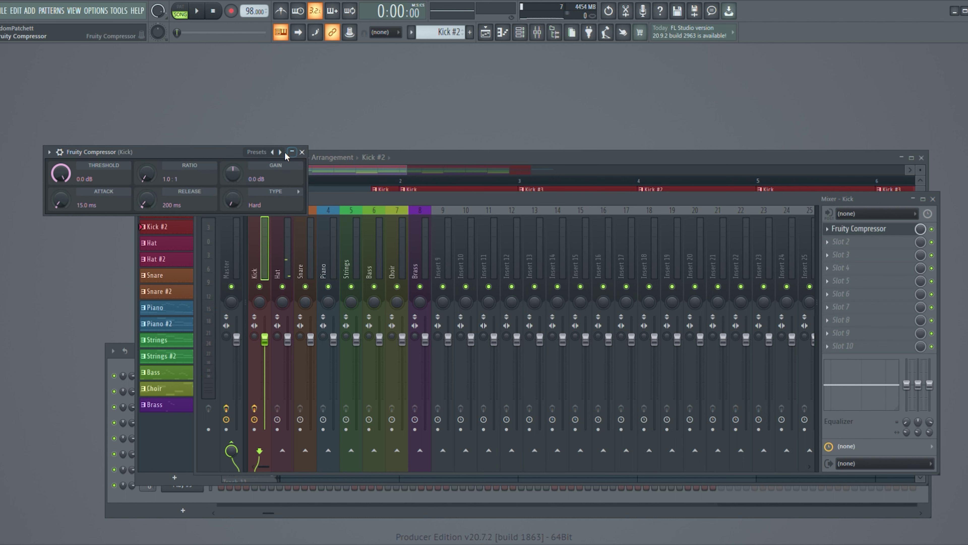
pyautogui.click(303, 152)
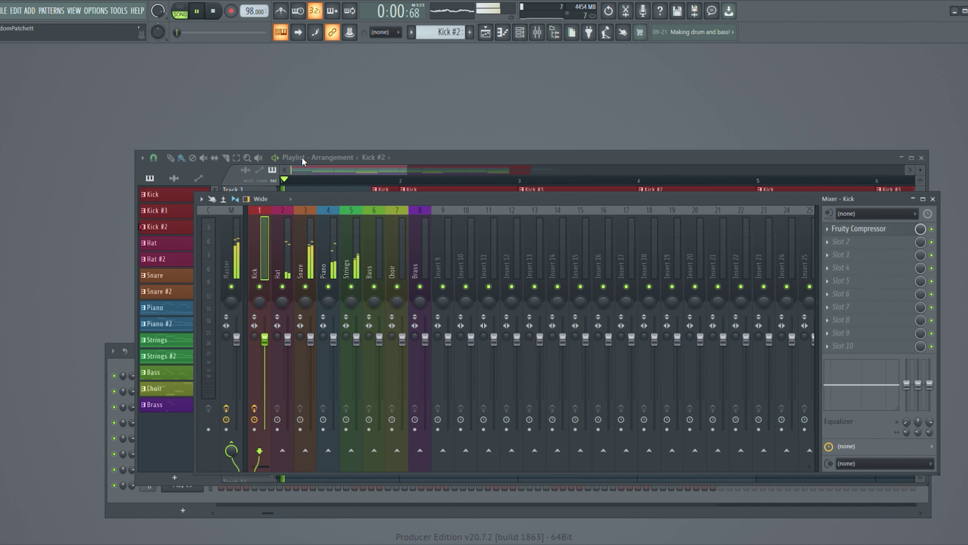
# Step: Load Fruity Compressor in the first effect slot of the Hat and Snare inserts, using the Blower preset on the Snare
pyautogui.click(284, 254)
pyautogui.click(858, 229)
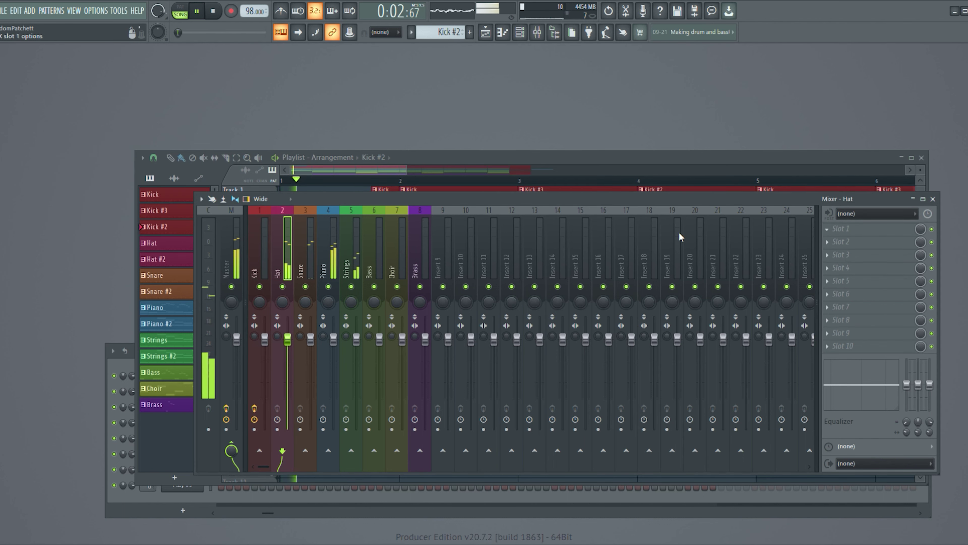
pyautogui.click(308, 179)
pyautogui.click(329, 179)
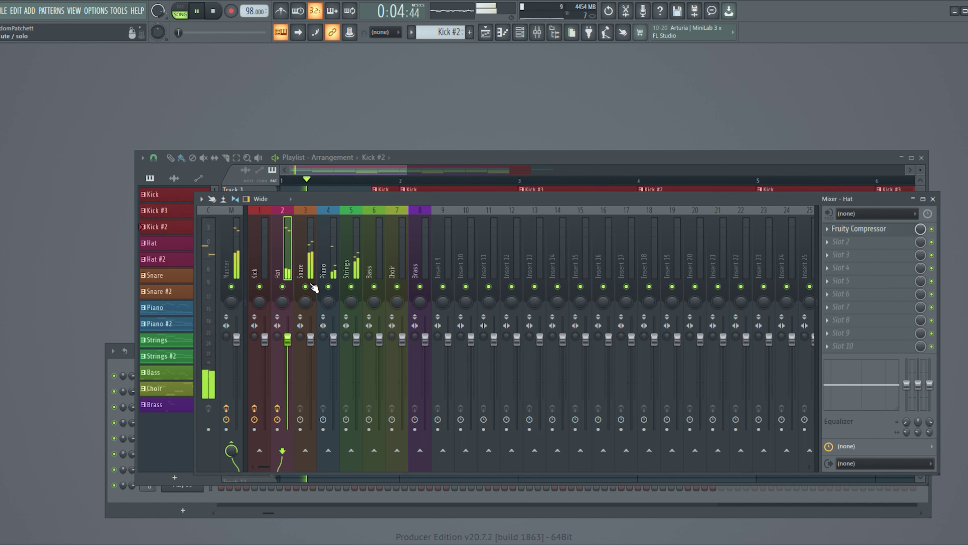
pyautogui.click(306, 271)
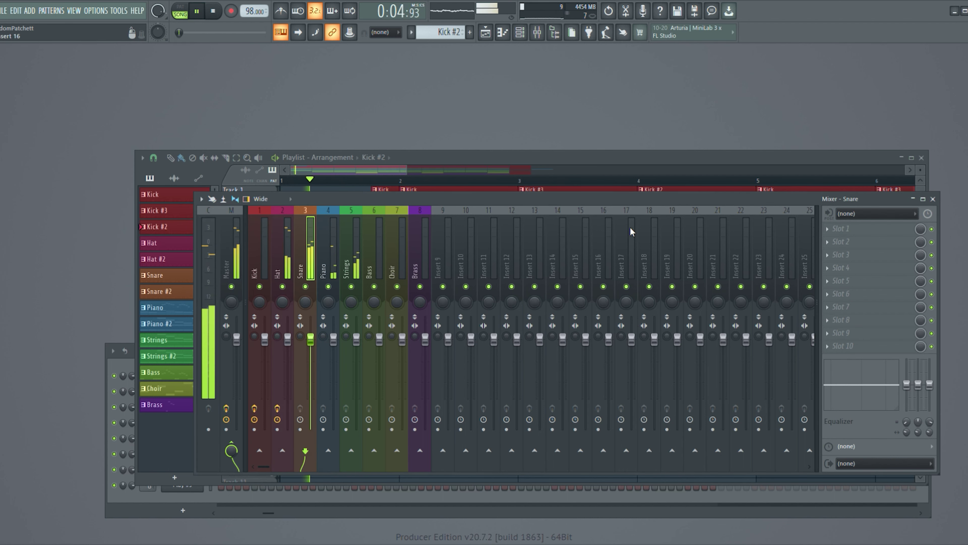
pyautogui.click(720, 234)
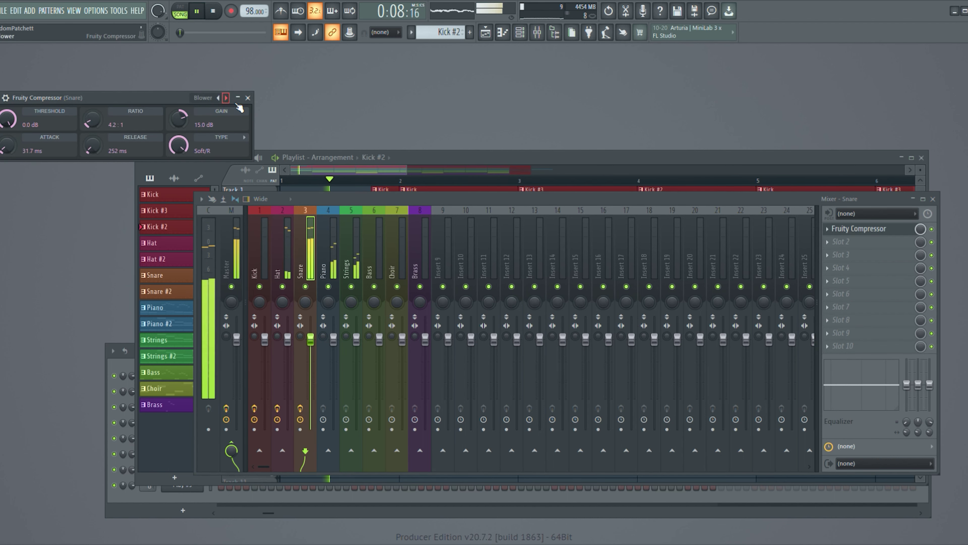
pyautogui.click(248, 97)
# Step: Load Fruity Compressor on the Piano insert, advance it to the next preset and close its window
pyautogui.click(334, 244)
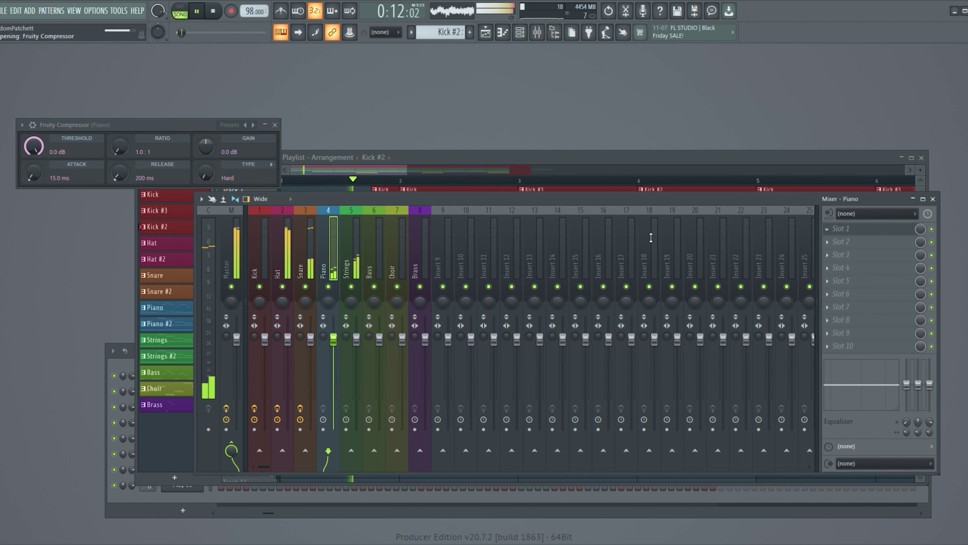
pyautogui.click(253, 125)
pyautogui.click(275, 125)
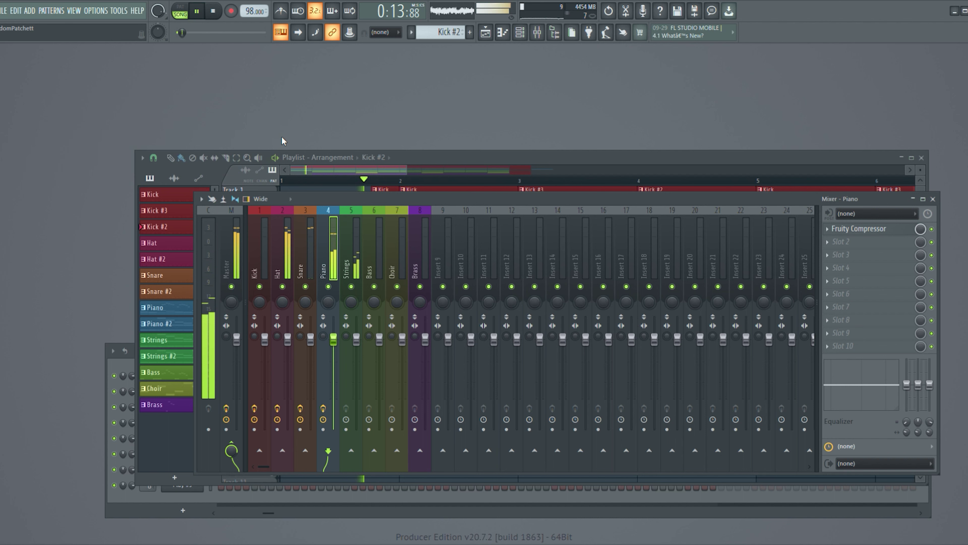
# Step: Load Fruity Compressor with the Blower preset on the Strings insert and lower the Strings fader to about -5.4 dB
pyautogui.click(362, 270)
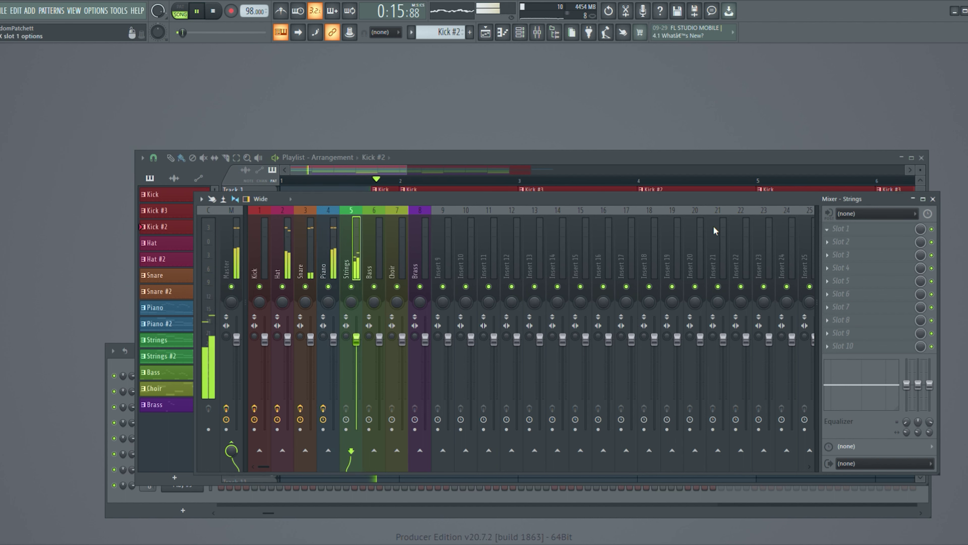
pyautogui.click(707, 235)
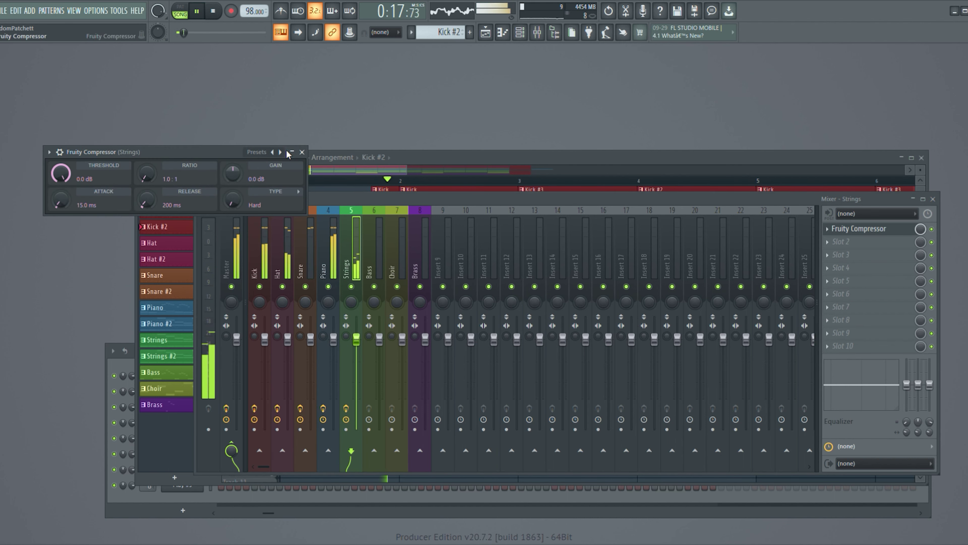
pyautogui.click(280, 153)
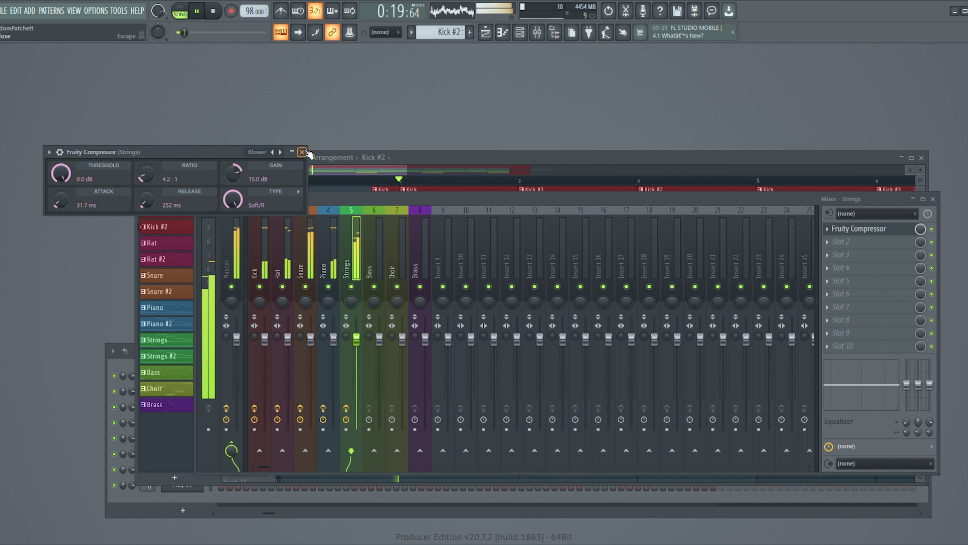
pyautogui.click(302, 153)
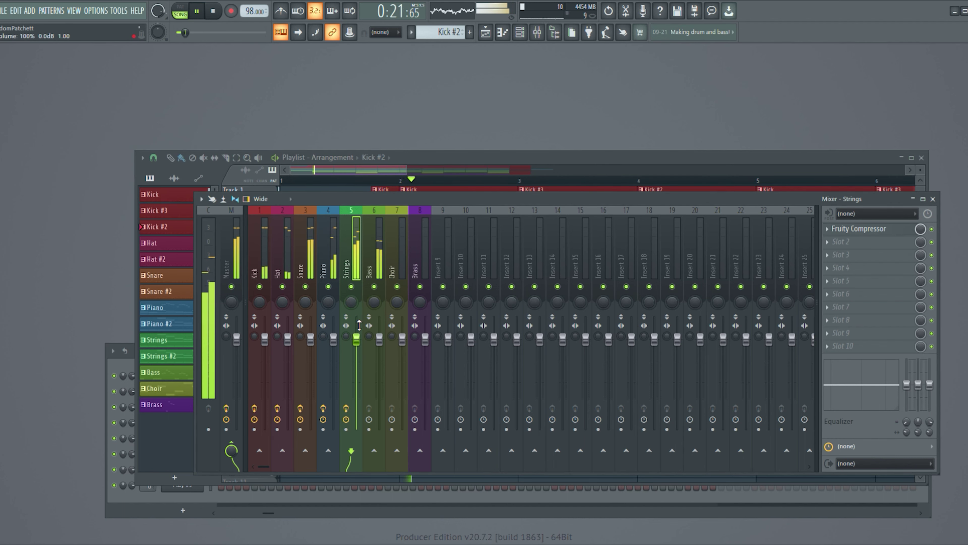
pyautogui.moveTo(356, 338); pyautogui.dragTo(356, 355)
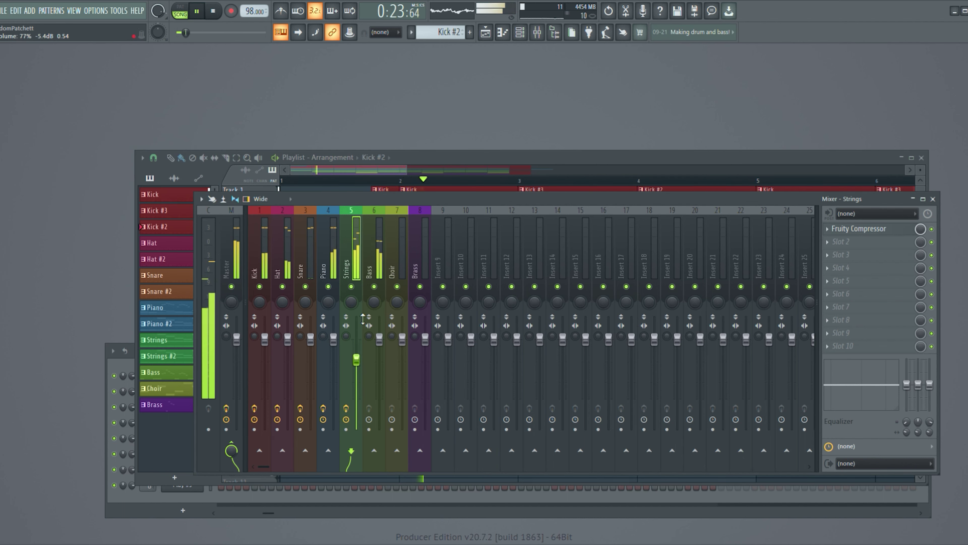
# Step: Load Fruity Compressor in the first effect slot of the Bass, Choir and Brass inserts, closing each plugin window
pyautogui.click(368, 312)
pyautogui.click(682, 244)
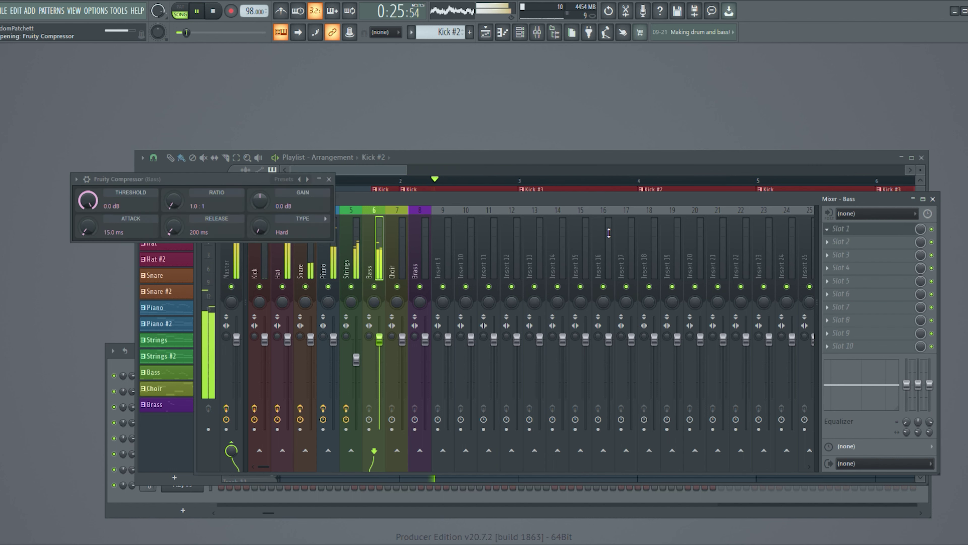
pyautogui.click(329, 179)
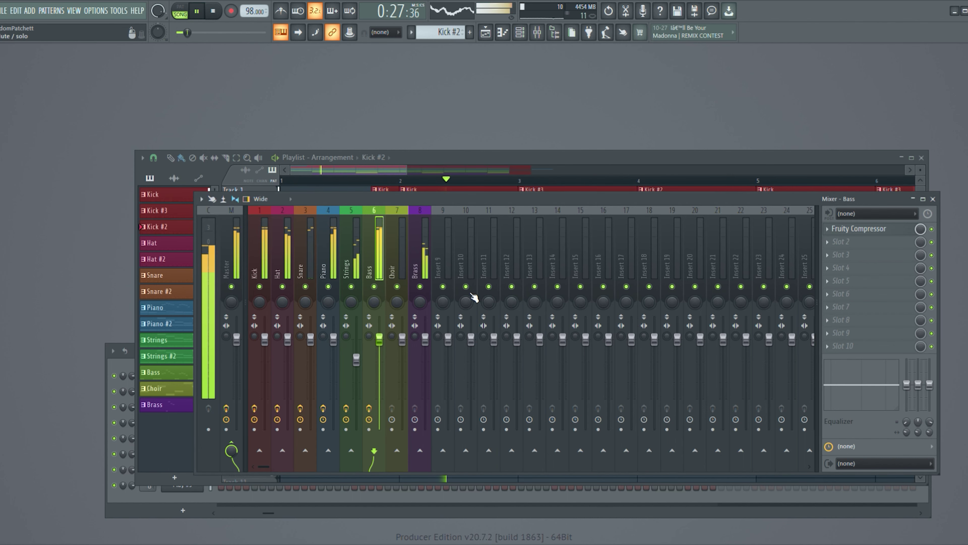
pyautogui.click(397, 309)
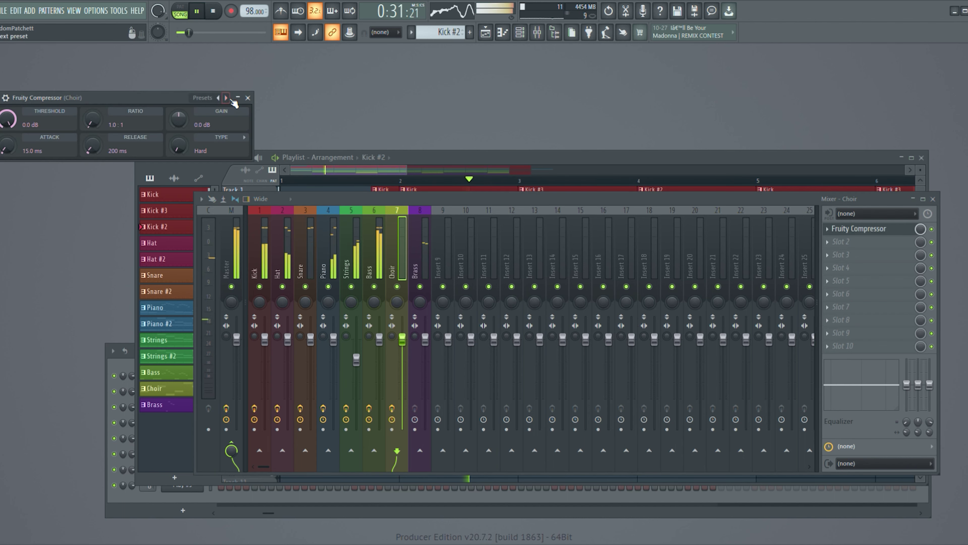
pyautogui.click(248, 99)
pyautogui.click(421, 244)
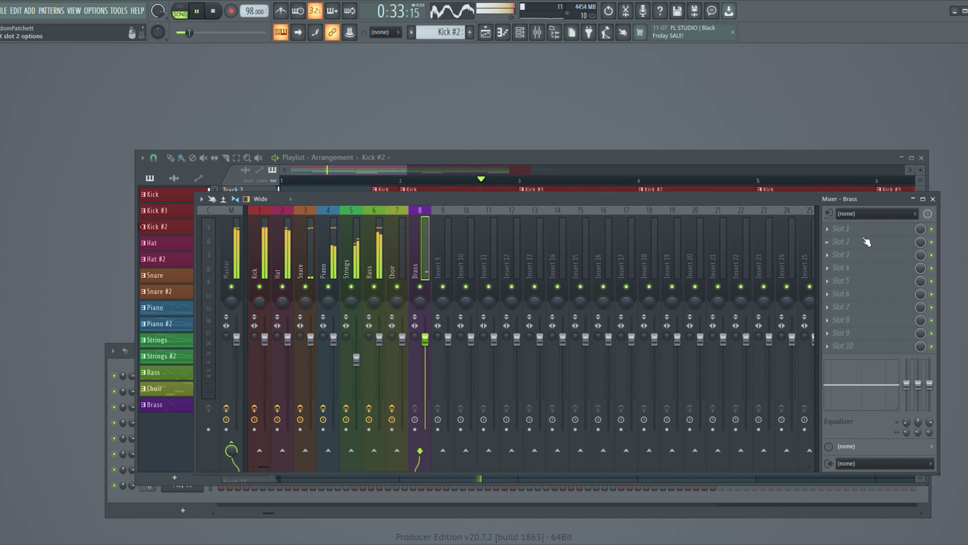
pyautogui.click(696, 236)
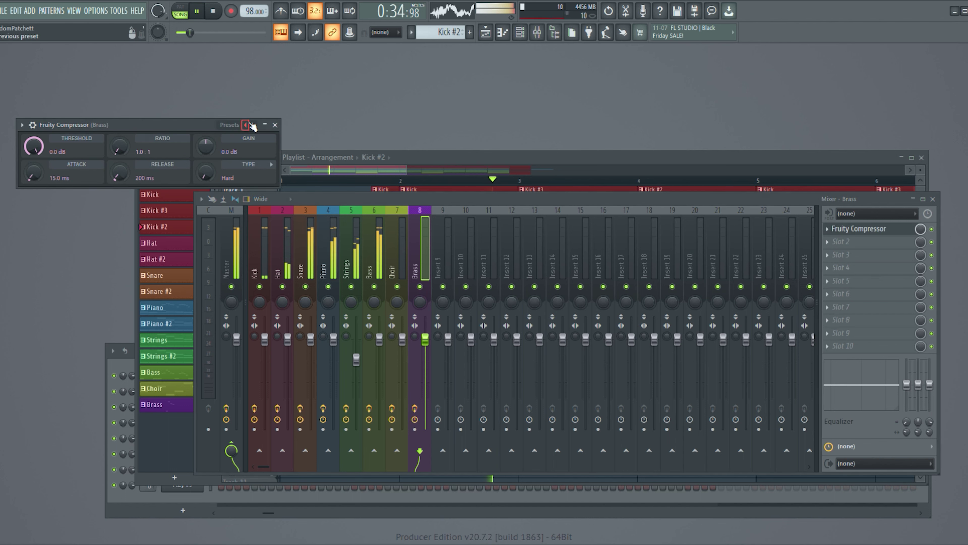
pyautogui.click(275, 125)
# Step: Lower the volume faders of the Brass, Bass and Piano inserts slightly below their default level
pyautogui.moveTo(425, 339); pyautogui.dragTo(425, 357)
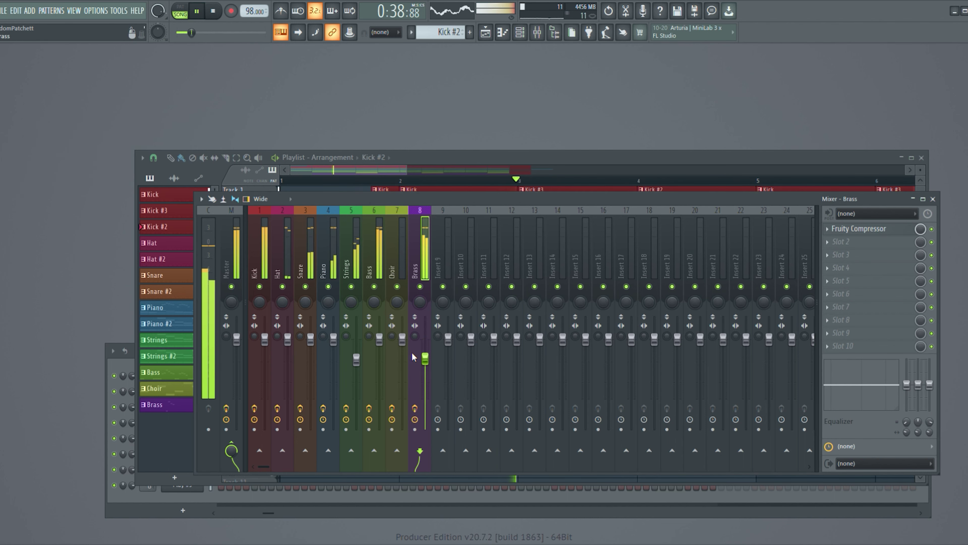
pyautogui.moveTo(379, 338); pyautogui.dragTo(379, 355)
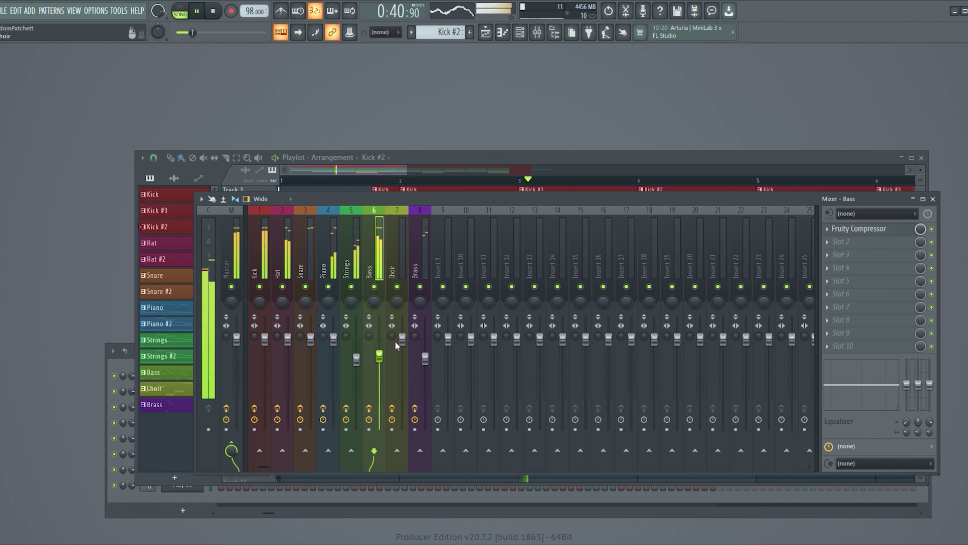
pyautogui.moveTo(334, 339); pyautogui.dragTo(338, 355)
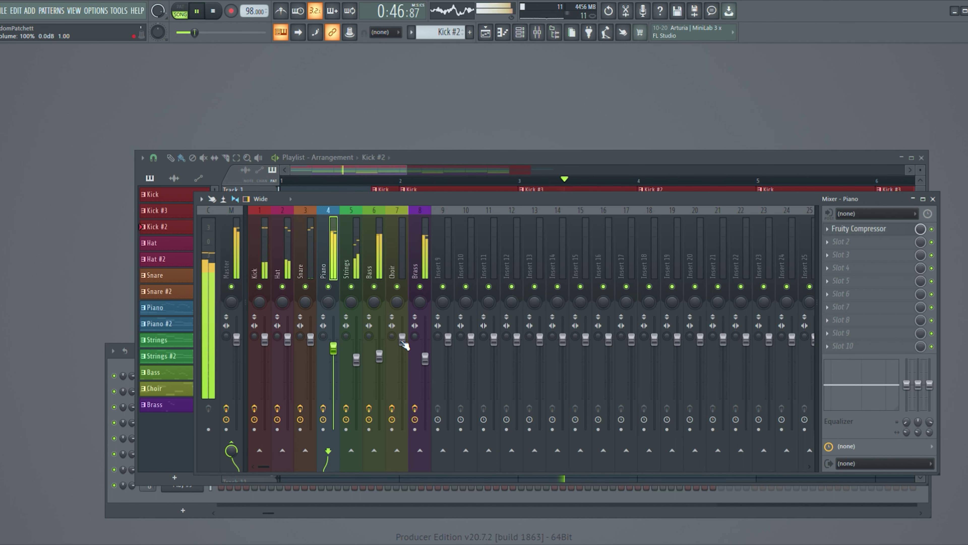
# Step: Jump playback to just before bar 4, where the Choir clip starts, and return to the mixer
pyautogui.click(624, 184)
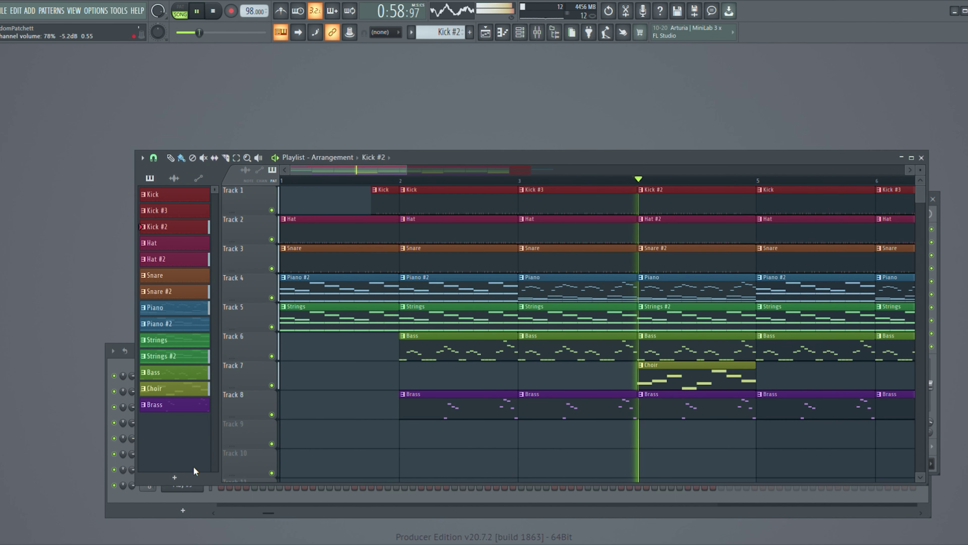
pyautogui.click(143, 511)
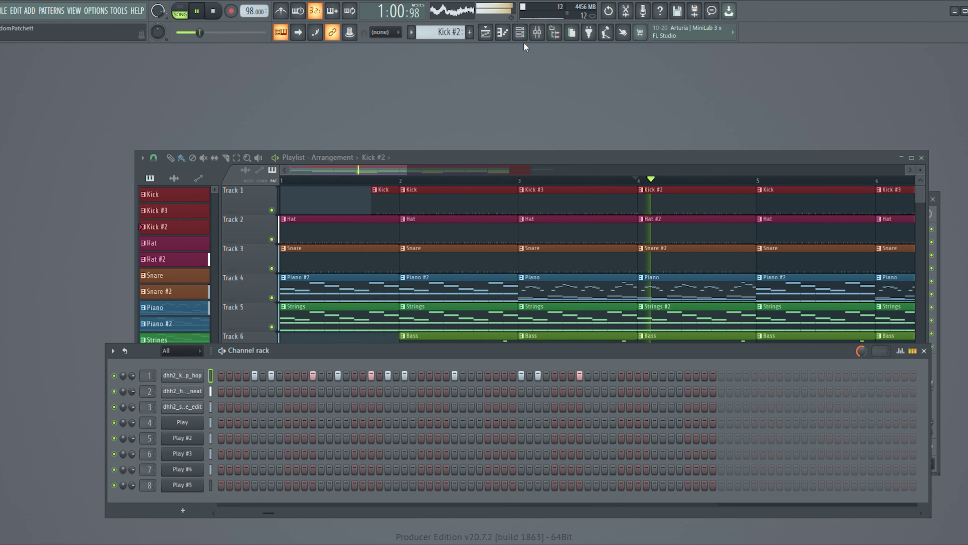
pyautogui.click(537, 32)
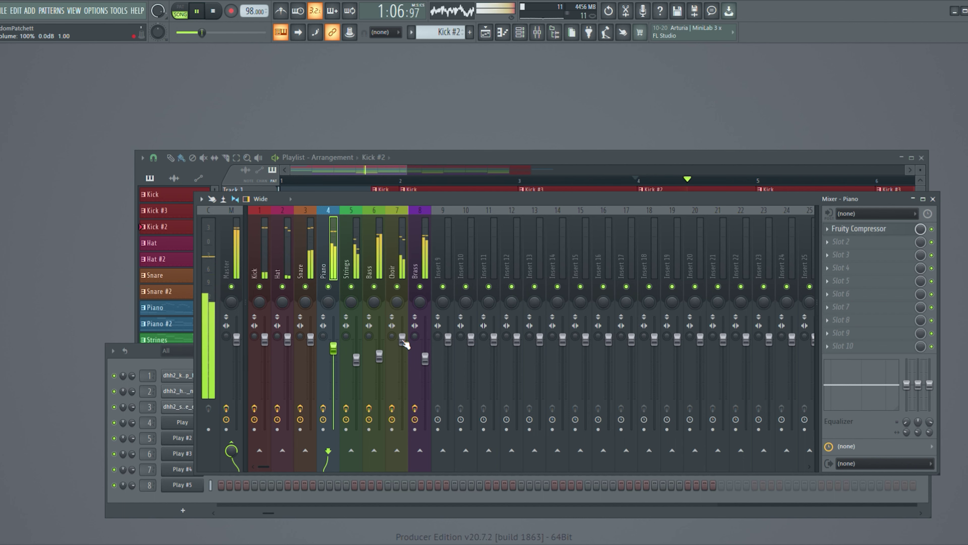
# Step: Pan the Choir insert about 41% right, the Strings about 34% left and the Brass slightly right
pyautogui.moveTo(398, 306); pyautogui.dragTo(352, 310)
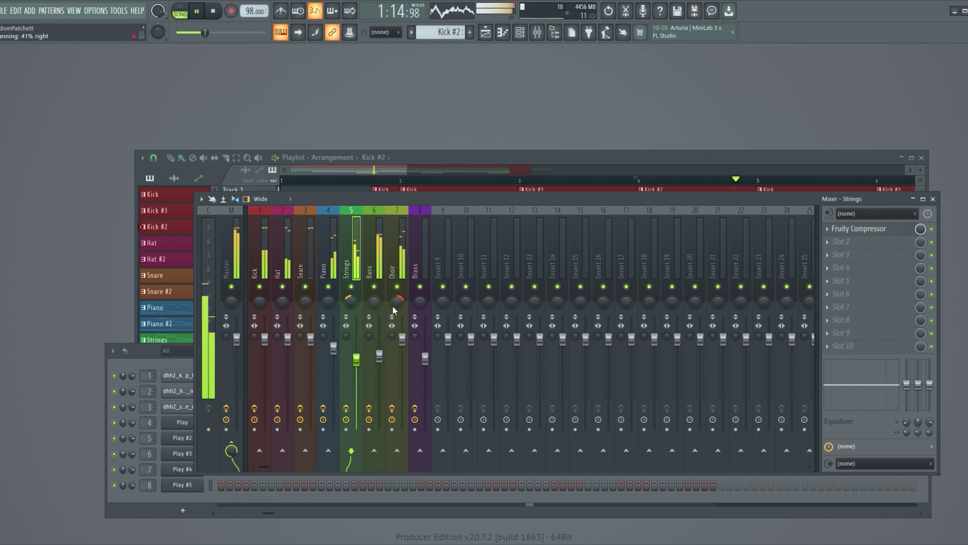
pyautogui.click(420, 302)
pyautogui.moveTo(420, 301); pyautogui.dragTo(420, 297)
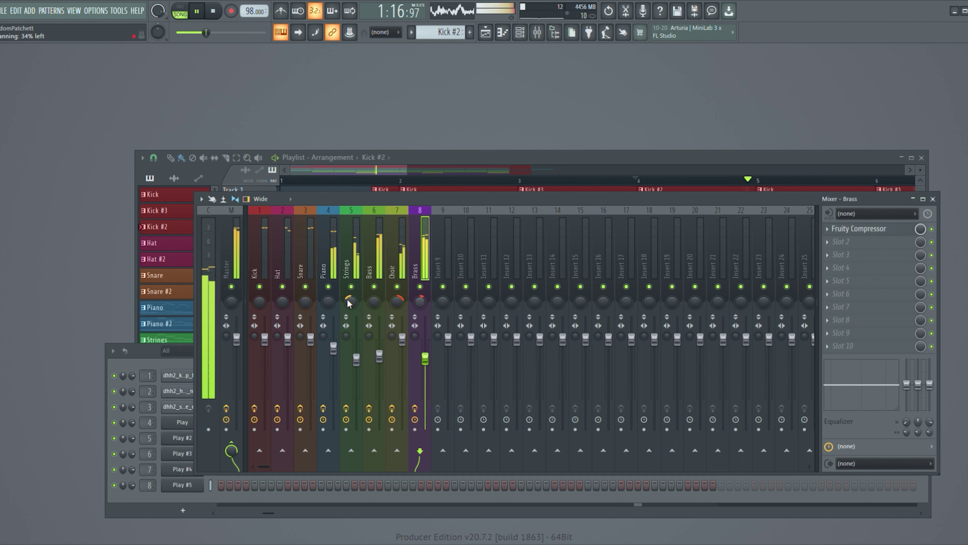
# Step: Pan the Bass insert about 16% left and the Piano insert to the right
pyautogui.click(374, 302)
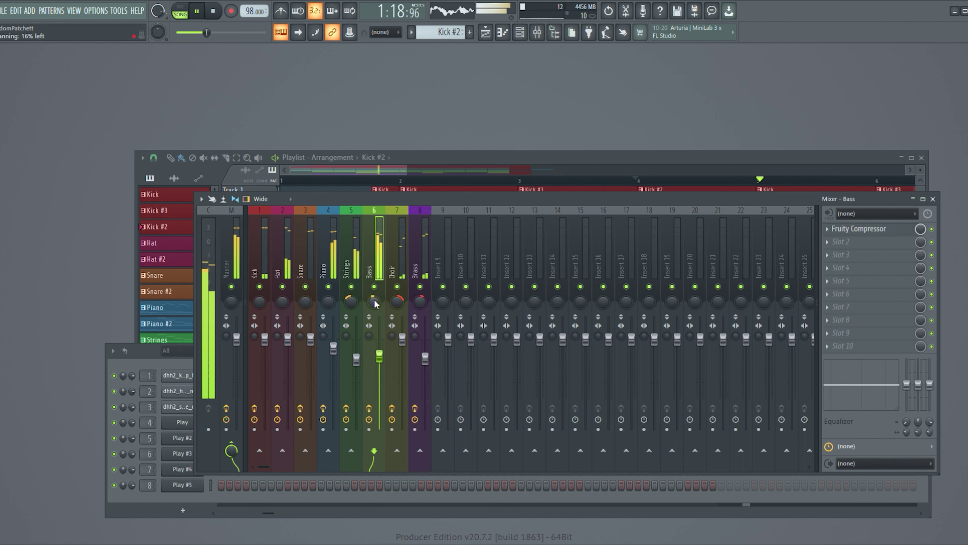
pyautogui.click(333, 281)
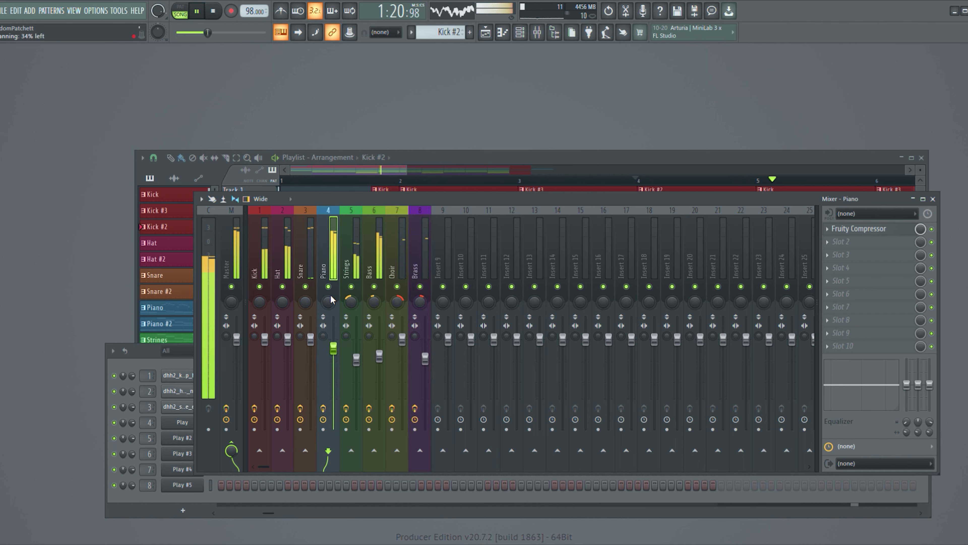
pyautogui.moveTo(320, 300); pyautogui.dragTo(321, 296)
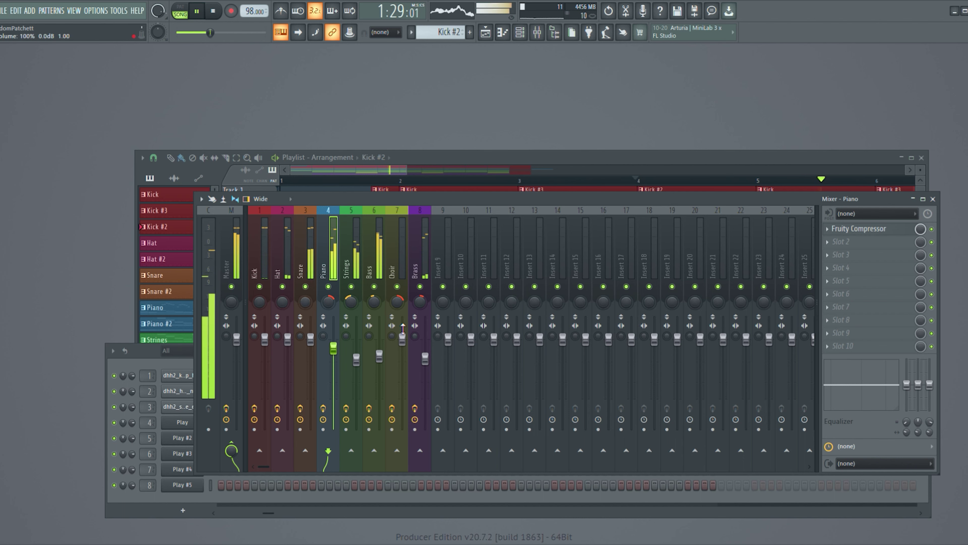
# Step: Rename mixer insert 9 as Drum Bus
pyautogui.moveTo(252, 246); pyautogui.dragTo(307, 252)
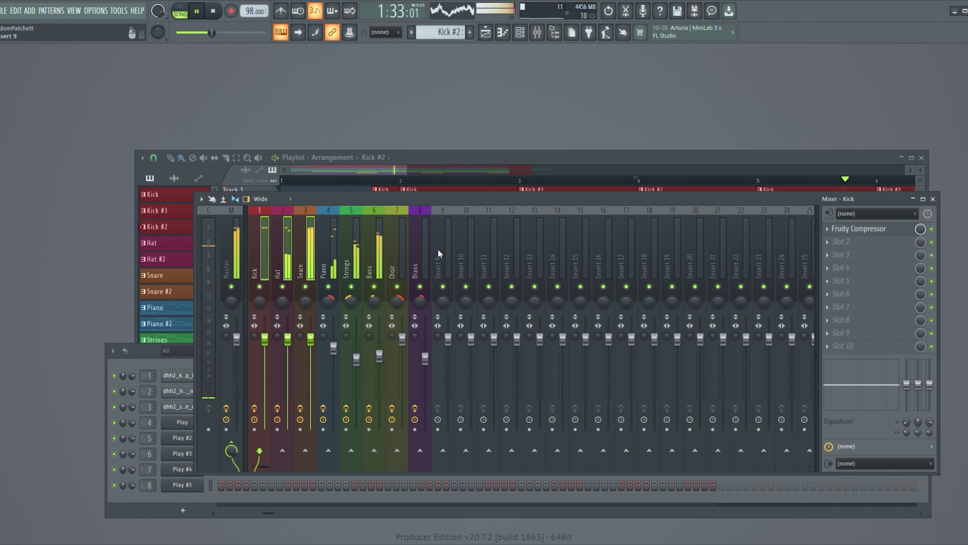
pyautogui.click(441, 254)
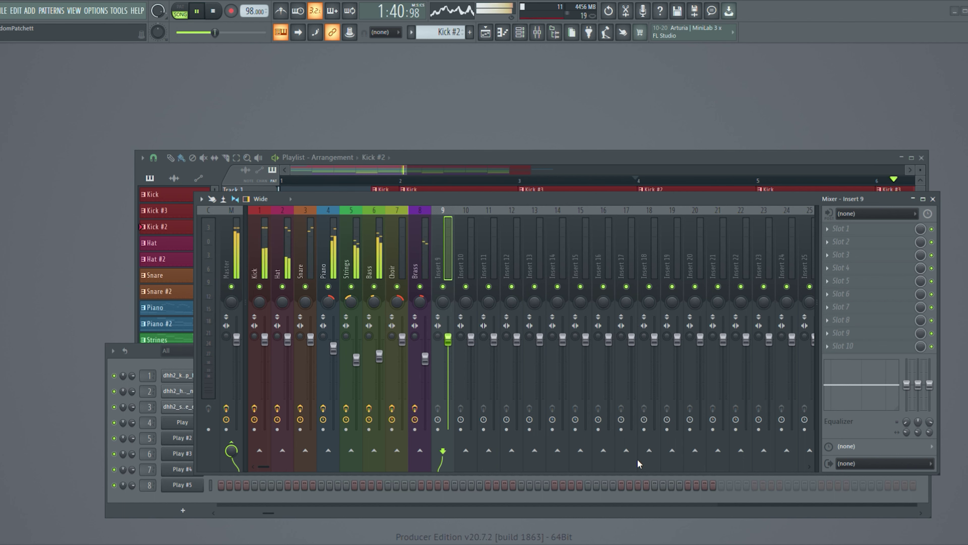
pyautogui.press('F2')
pyautogui.write('Drum Bus')
pyautogui.press('Return')
# Step: Select the Kick, Hat and Snare inserts together and route them to the Drum Bus insert
pyautogui.click(257, 258)
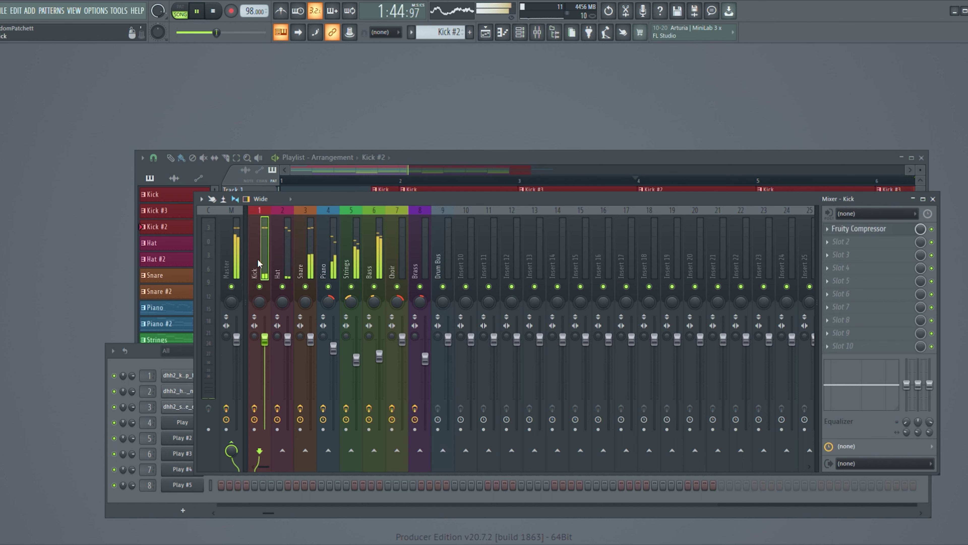
pyautogui.keyDown('ctrl'); pyautogui.click(282, 252); pyautogui.keyUp('ctrl')
pyautogui.keyDown('ctrl'); pyautogui.click(319, 254); pyautogui.keyUp('ctrl')
pyautogui.keyDown('ctrl'); pyautogui.click(323, 252); pyautogui.keyUp('ctrl')
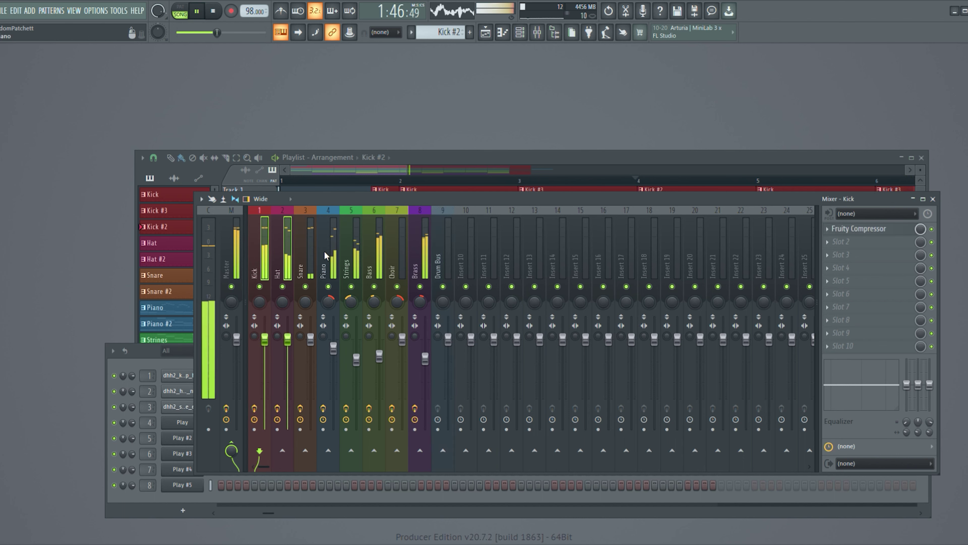
pyautogui.keyDown('ctrl'); pyautogui.click(309, 255); pyautogui.keyUp('ctrl')
pyautogui.keyDown('ctrl'); pyautogui.click(435, 246); pyautogui.keyUp('ctrl')
pyautogui.click(438, 249)
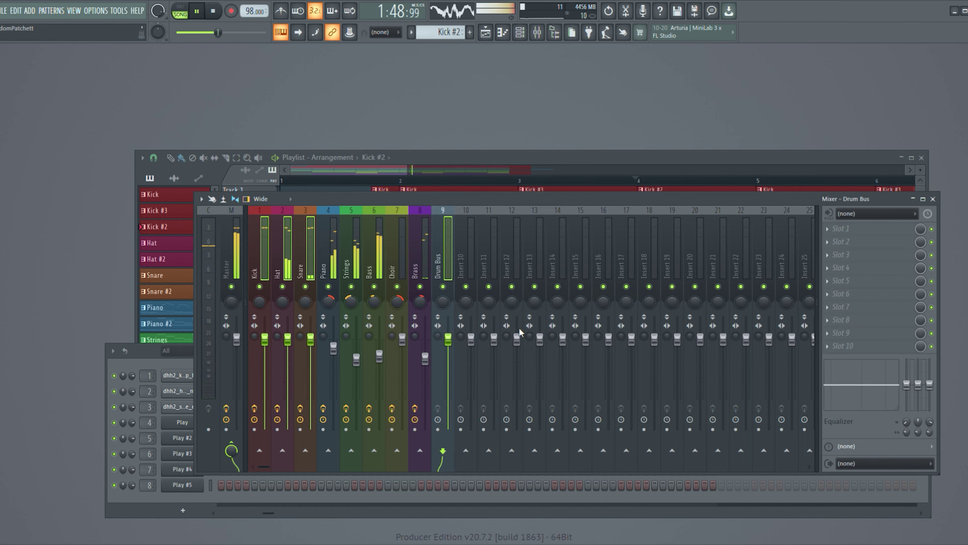
pyautogui.click(620, 340)
# Step: Load Maximus into the first effect slot of the Drum Bus insert
pyautogui.click(469, 263)
pyautogui.click(444, 259)
pyautogui.click(826, 229)
pyautogui.click(704, 272)
# Step: Step back through the Drum Bus Maximus presets to a multiband one with a softly curved master band, and close the plugin
pyautogui.click(329, 152)
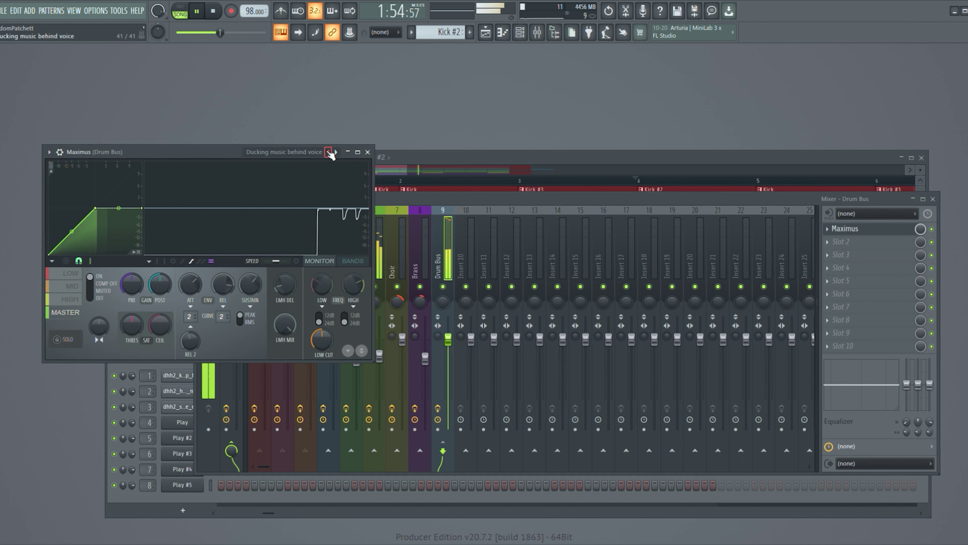
pyautogui.click(329, 153)
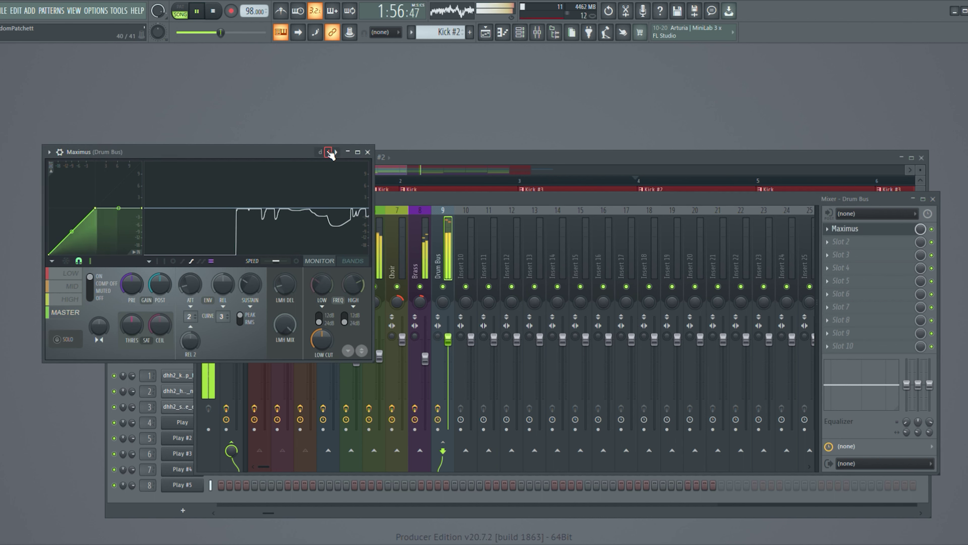
pyautogui.click(328, 153)
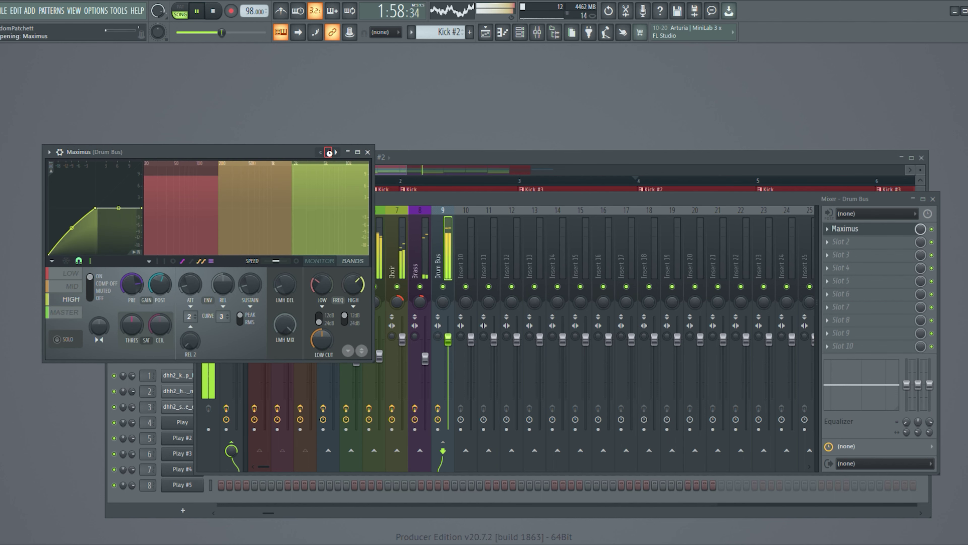
pyautogui.click(328, 153)
pyautogui.click(328, 152)
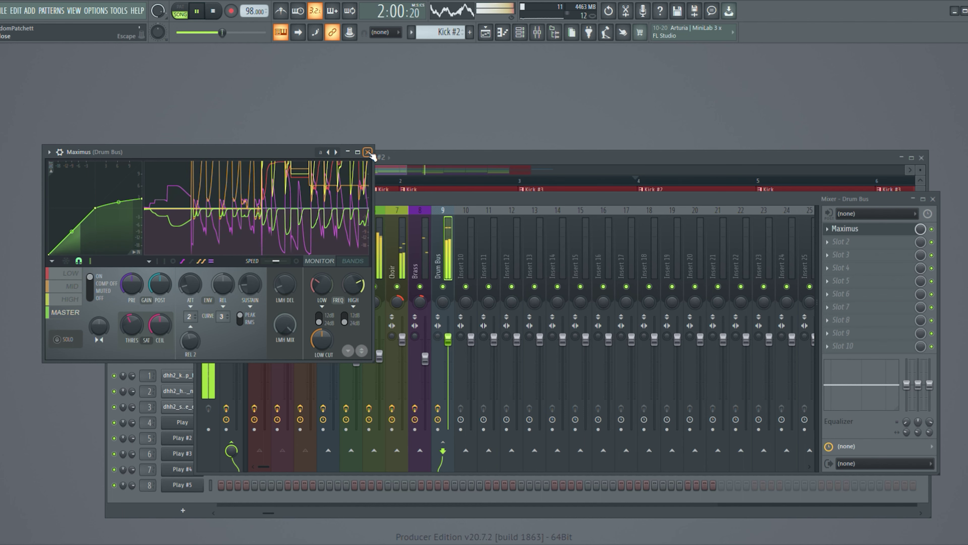
pyautogui.click(368, 152)
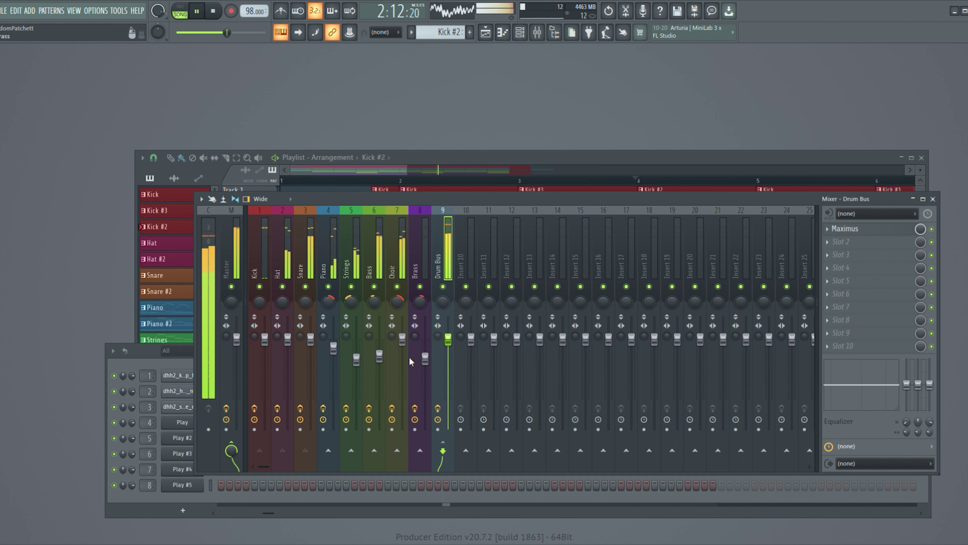
# Step: Lower the Piano, Strings, Bass, Choir and Brass faders slightly and rename mixer insert 10 as Instru Bus
pyautogui.moveTo(333, 347); pyautogui.dragTo(425, 366)
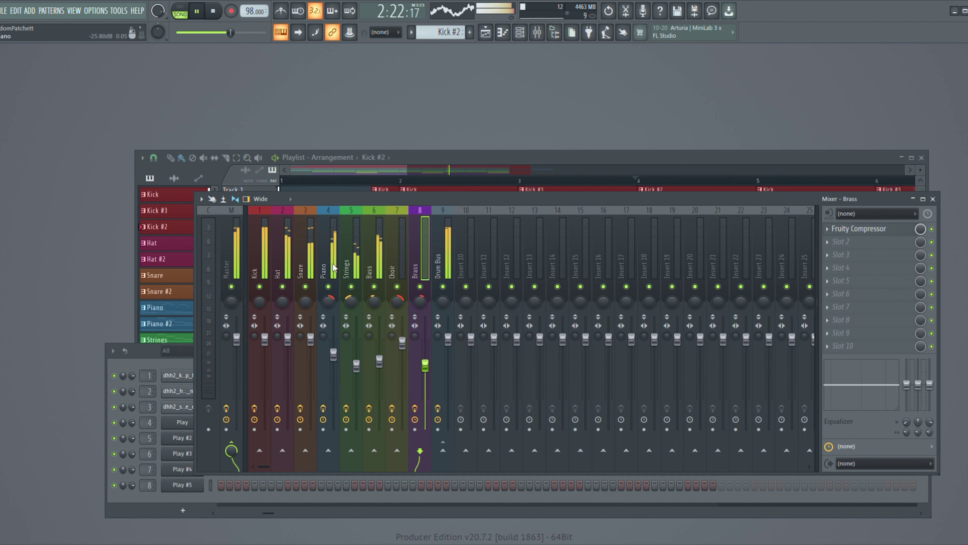
pyautogui.click(459, 248)
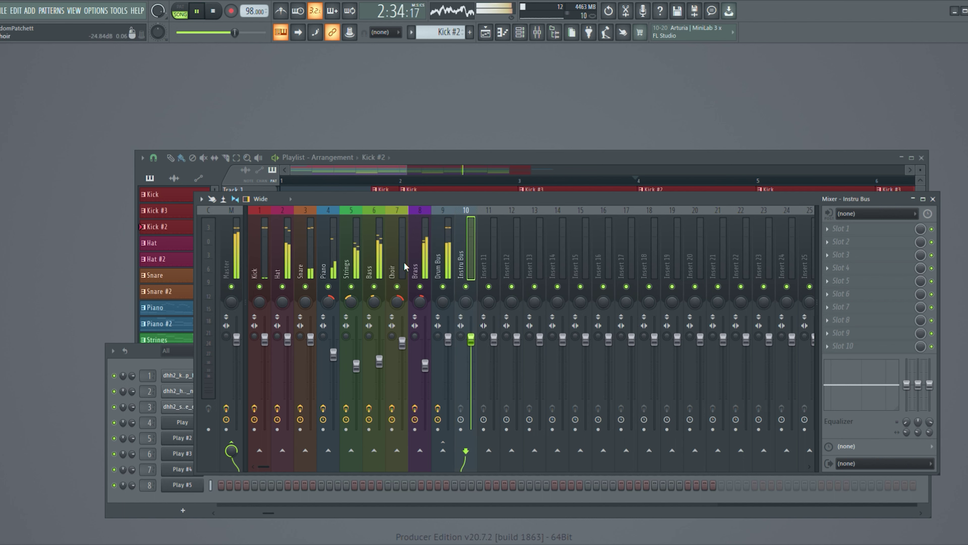
# Step: Route the Piano, Strings, Bass, Choir and Brass inserts together to the Instru Bus and load Maximus on that bus
pyautogui.moveTo(328, 260); pyautogui.dragTo(401, 259)
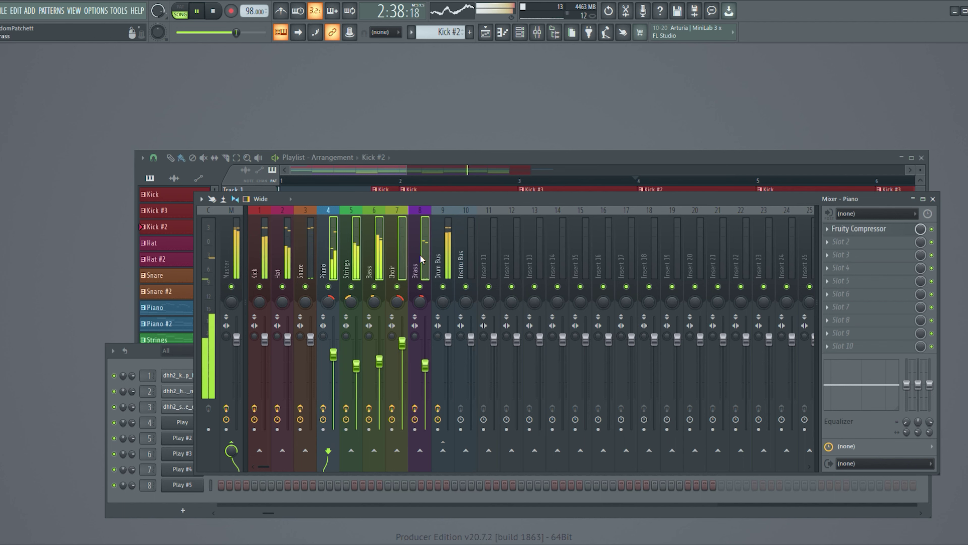
pyautogui.click(469, 263)
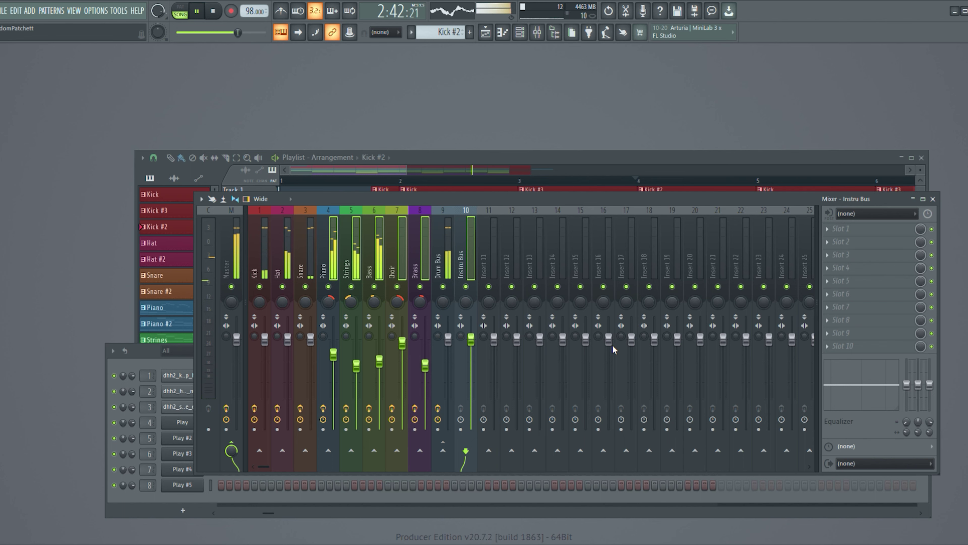
pyautogui.click(464, 243)
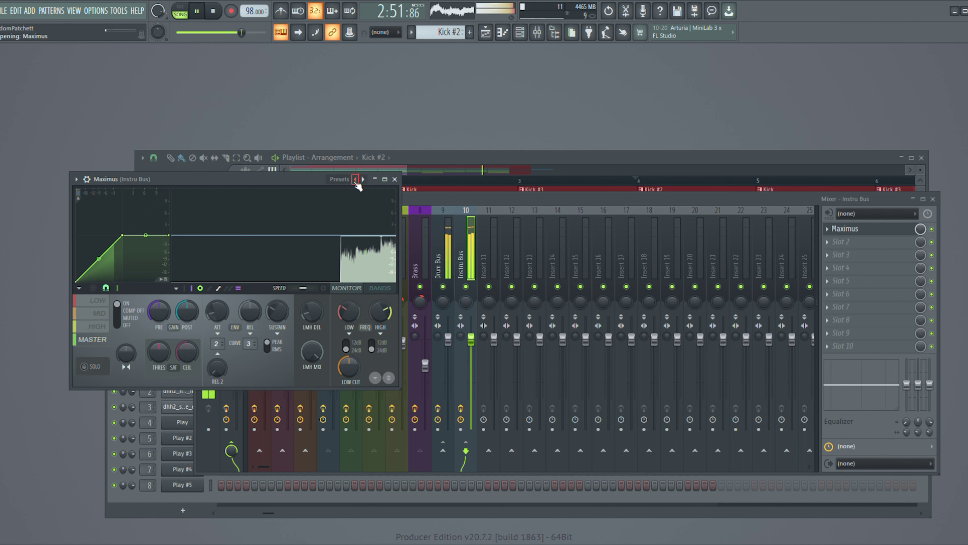
# Step: Step the Instru Bus Maximus back to a multiband preset and move its window clear of the mixer's named inserts
pyautogui.click(355, 179)
pyautogui.click(356, 179)
pyautogui.click(355, 179)
pyautogui.click(355, 179)
pyautogui.click(355, 179)
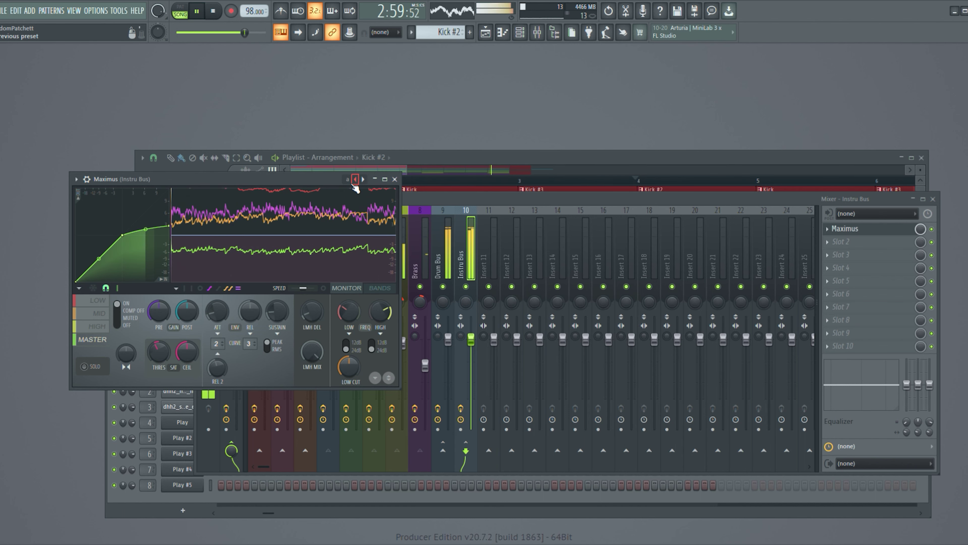
pyautogui.moveTo(301, 187); pyautogui.dragTo(784, 222)
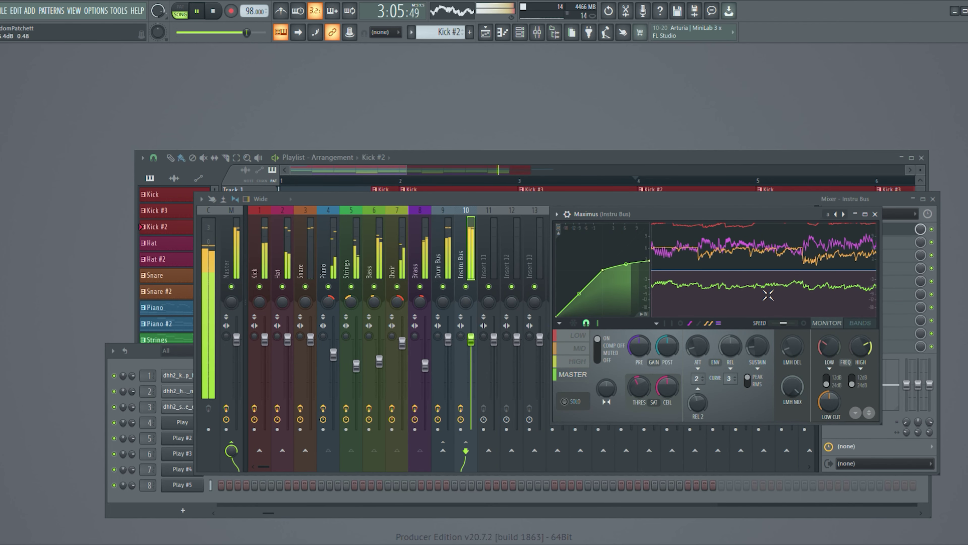
# Step: Raise the Brass insert's volume to 84% and briefly view the playlist arrangement before returning to the mixer
pyautogui.moveTo(425, 366); pyautogui.dragTo(425, 353)
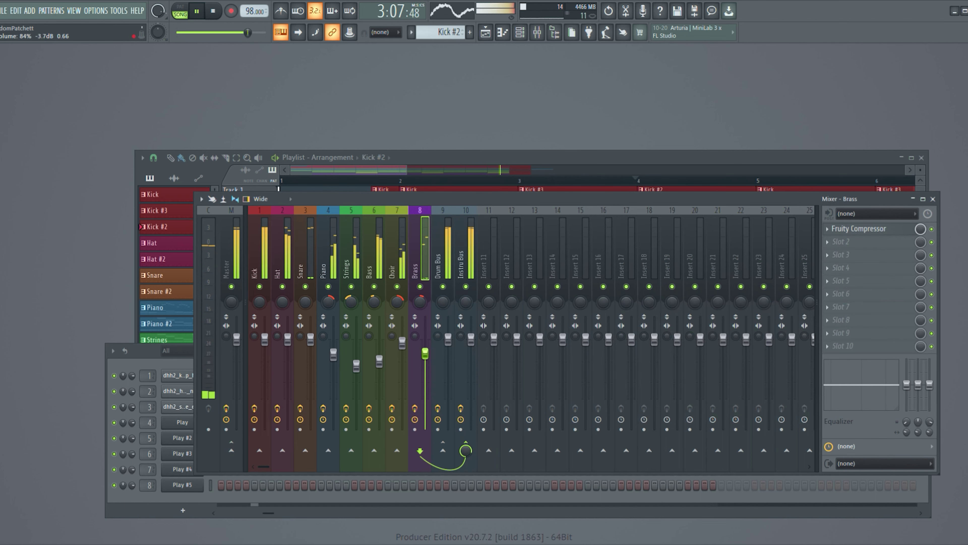
pyautogui.click(679, 156)
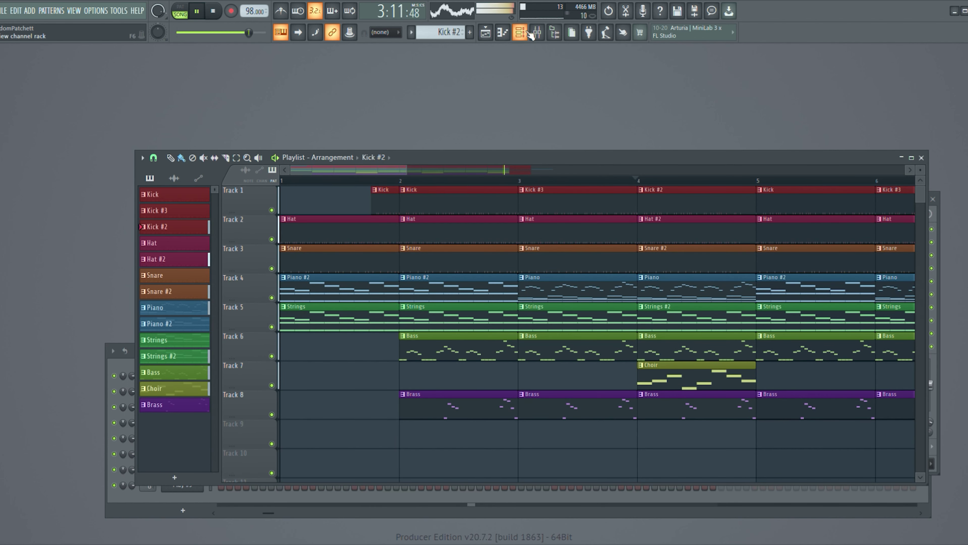
pyautogui.click(537, 33)
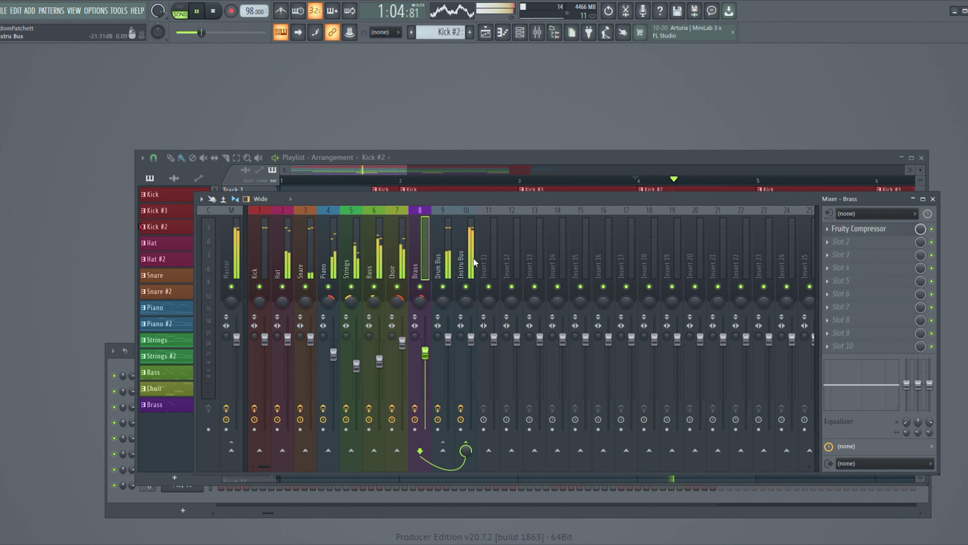
# Step: Load Maximus into the first effect slot of the Master insert
pyautogui.click(237, 243)
pyautogui.click(829, 227)
pyautogui.click(694, 272)
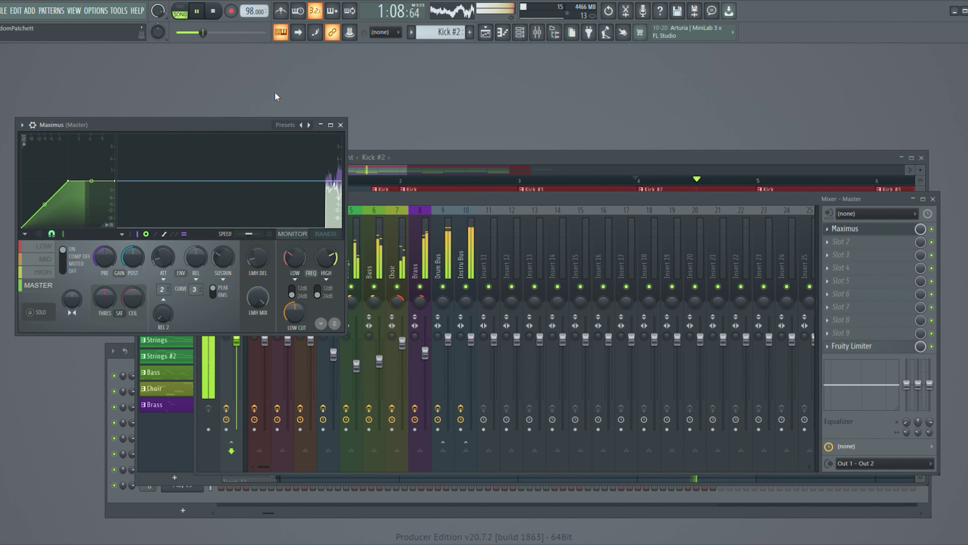
# Step: Set the Master insert's Maximus to the Tape limiter preset and close the plugin
pyautogui.click(303, 126)
pyautogui.click(303, 125)
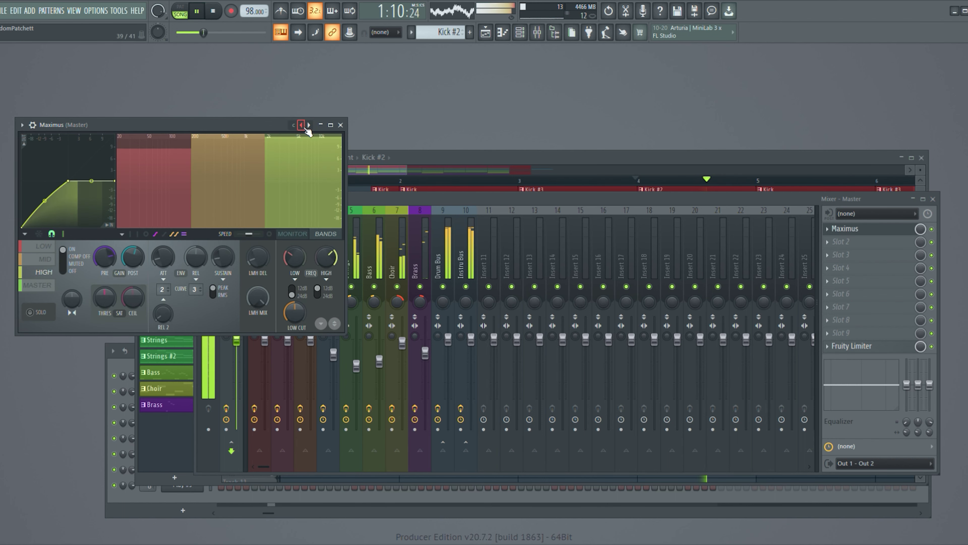
pyautogui.click(304, 125)
pyautogui.click(304, 125)
pyautogui.click(303, 125)
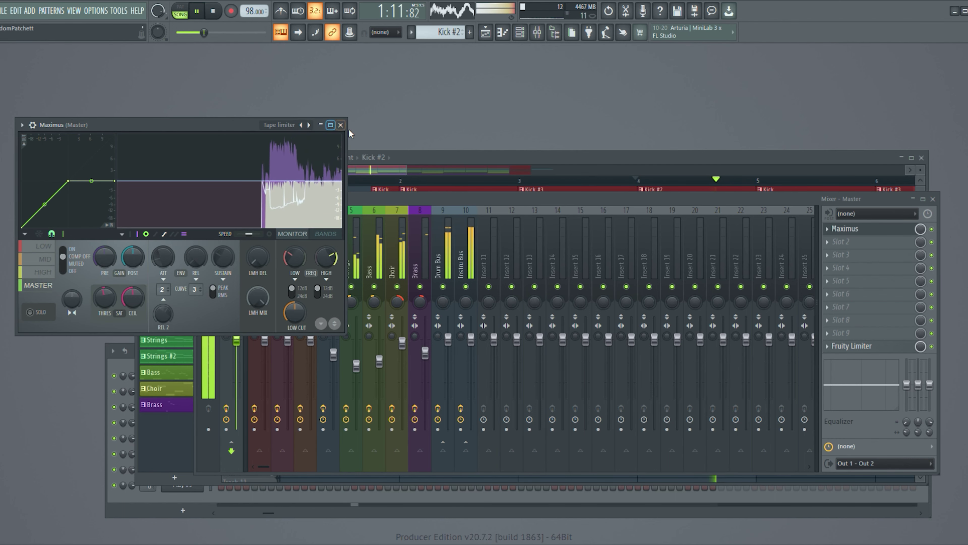
pyautogui.click(340, 125)
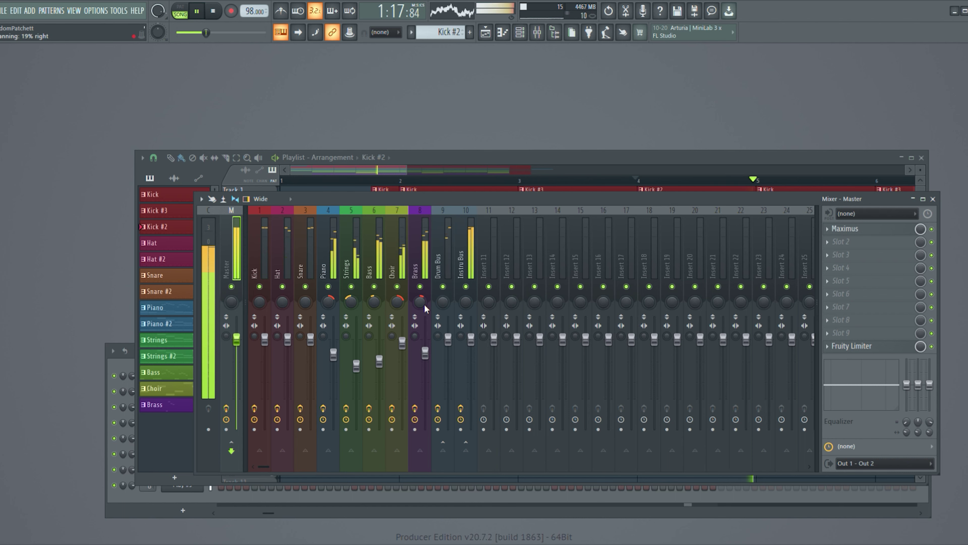
# Step: Lower the Instru Bus volume to 88% (-2.8 dB) and close the mixer
pyautogui.click(471, 339)
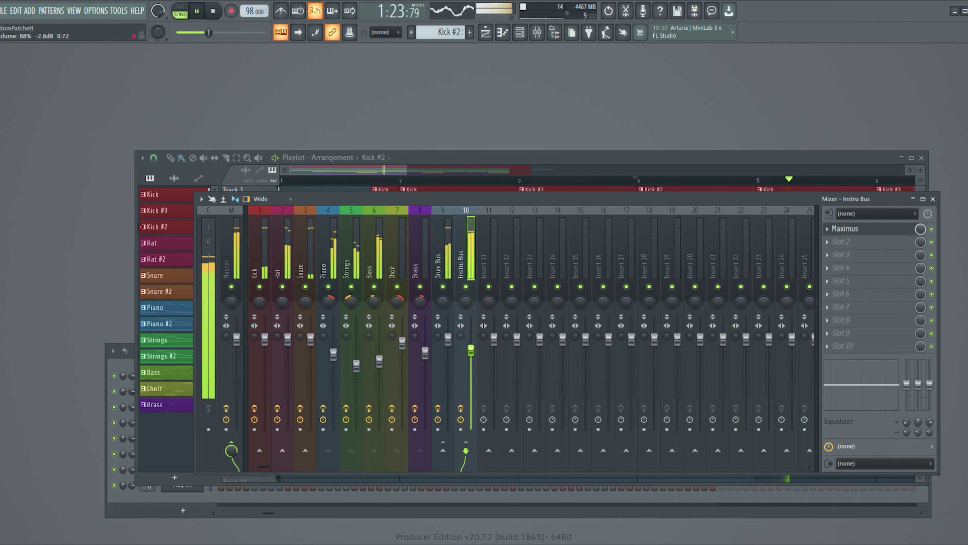
pyautogui.click(934, 199)
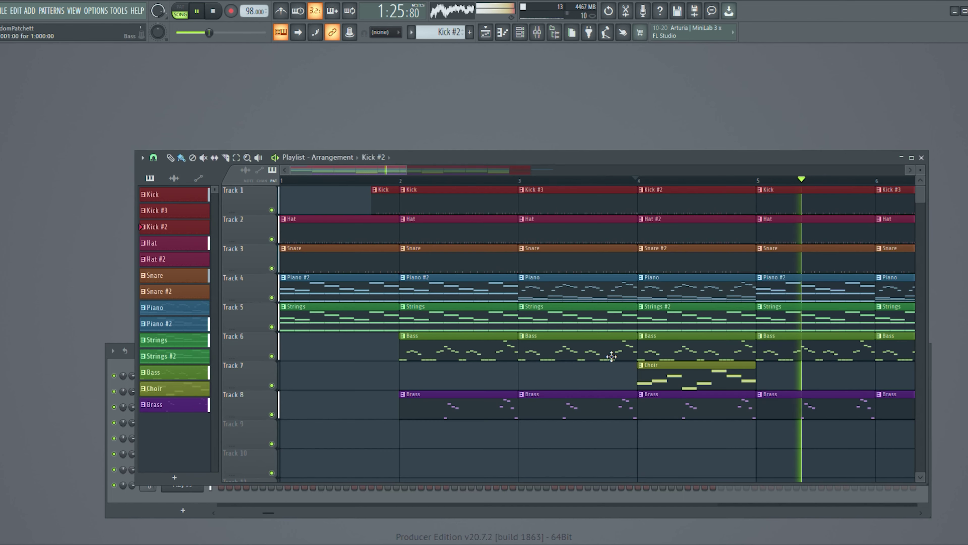
# Step: Play the arrangement and trim the starts of the Kick, Hat and Snare clips at bar 5 to leave a short gap
pyautogui.press('space')
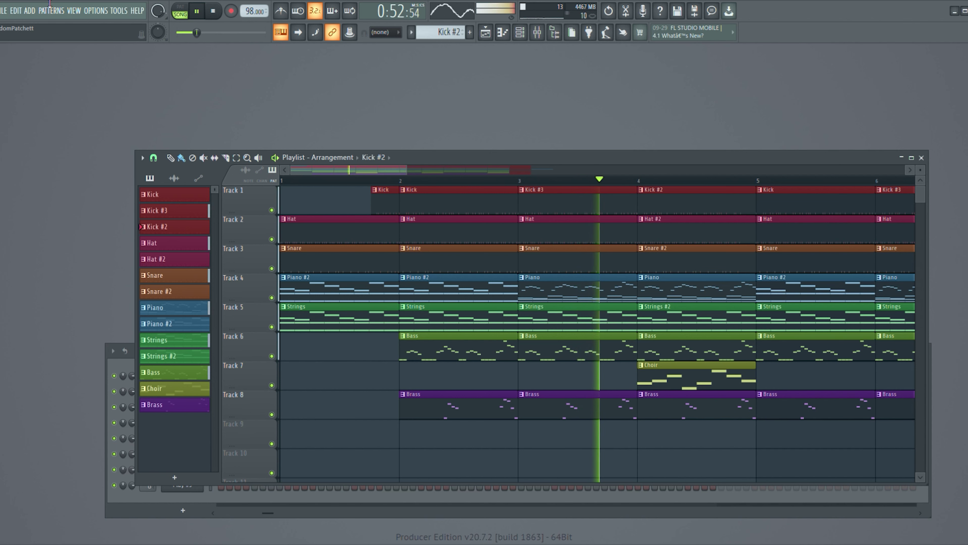
pyautogui.moveTo(764, 207); pyautogui.dragTo(772, 252)
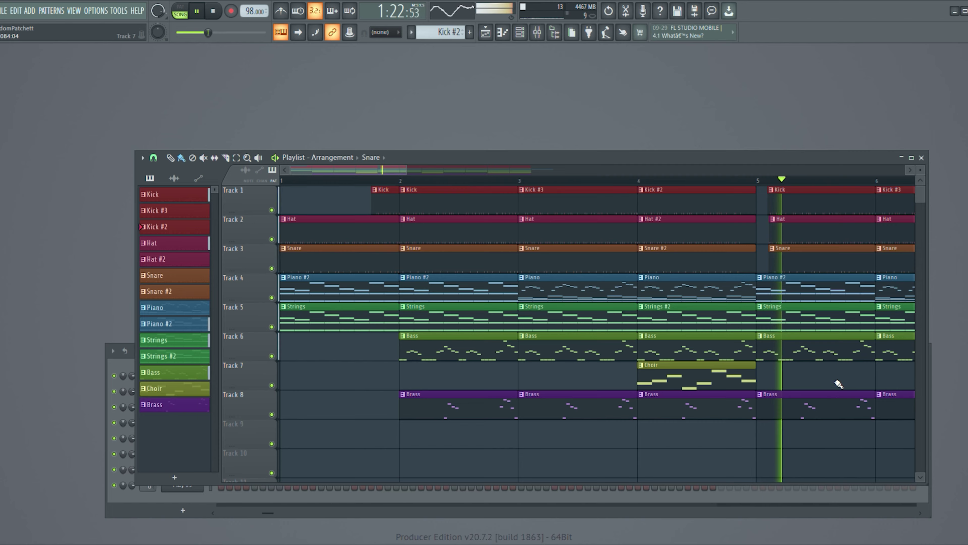
# Step: Delete the Strings clips at bars 5 and 8 on Track 5 of the playlist
pyautogui.scroll(-3, 815, 372)
pyautogui.click(796, 380)
pyautogui.scroll(-3, 789, 376)
pyautogui.click(783, 372)
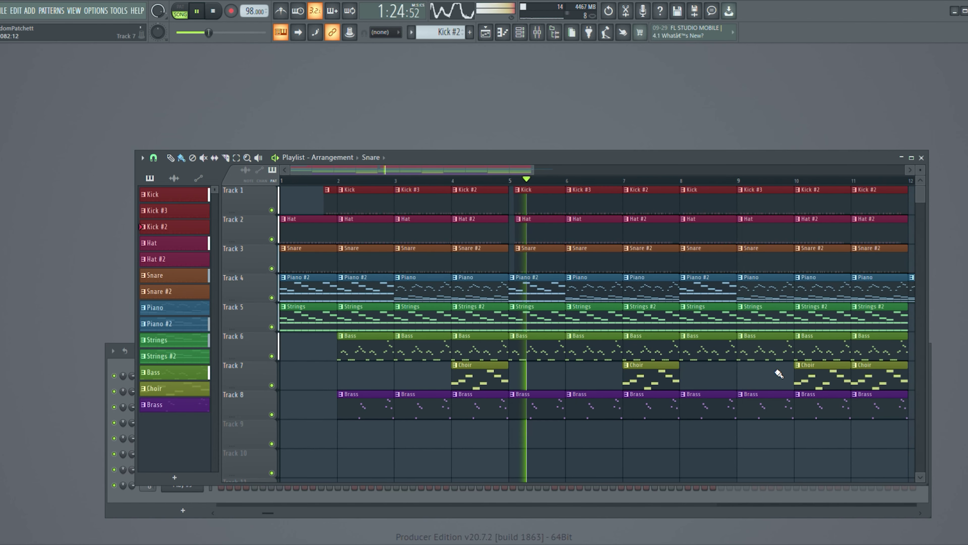
pyautogui.click(782, 372)
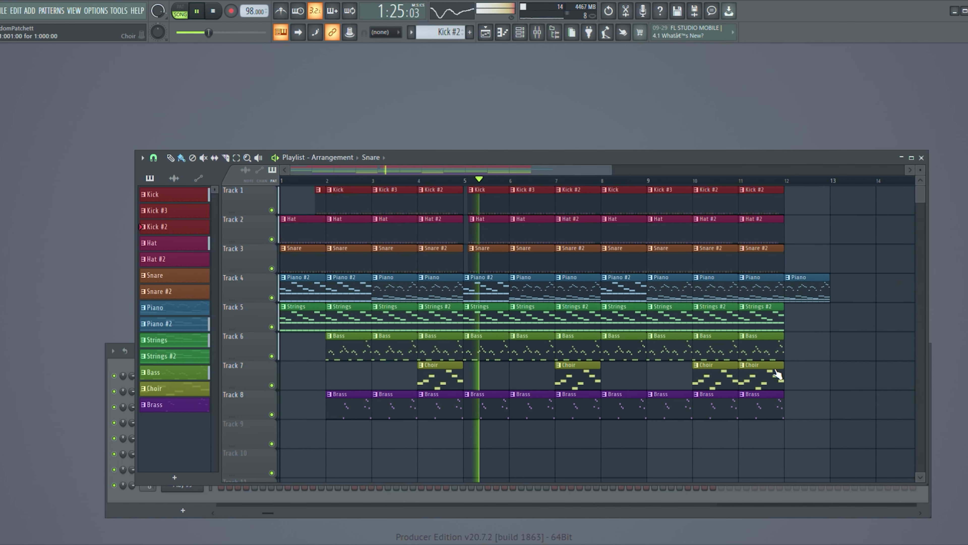
pyautogui.rightClick(476, 323)
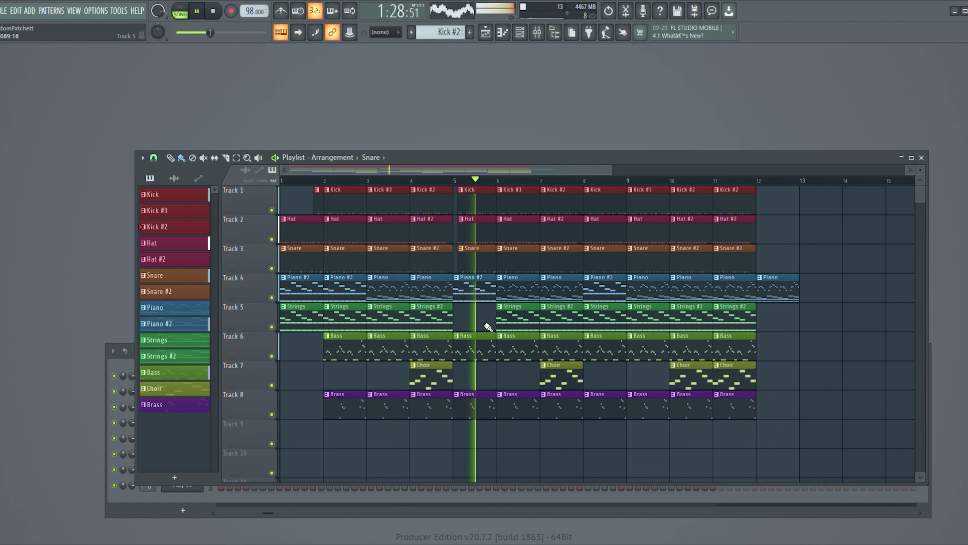
pyautogui.rightClick(611, 322)
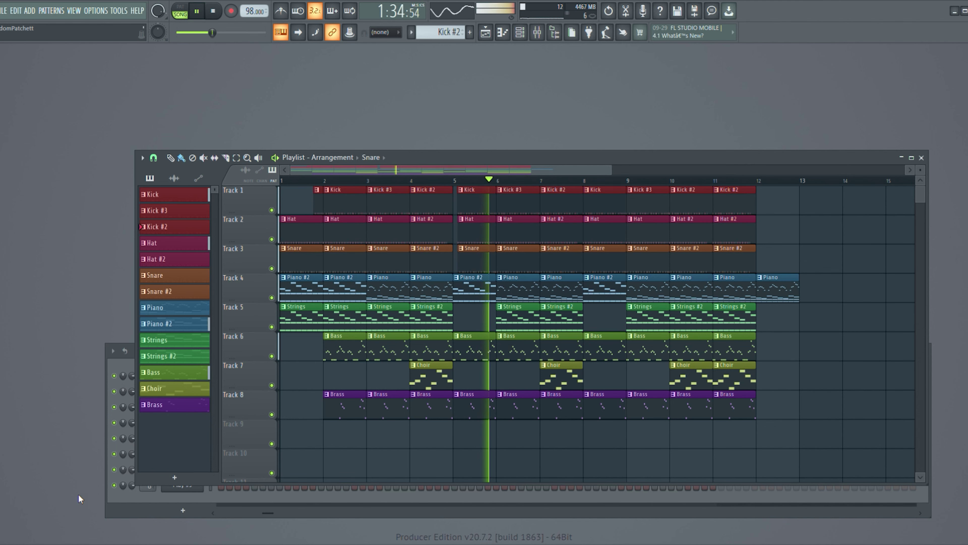
# Step: Open the Piano channel's Play instrument, adjust its EW Hall LR ambience level slightly, and close it
pyautogui.click(111, 504)
pyautogui.click(184, 427)
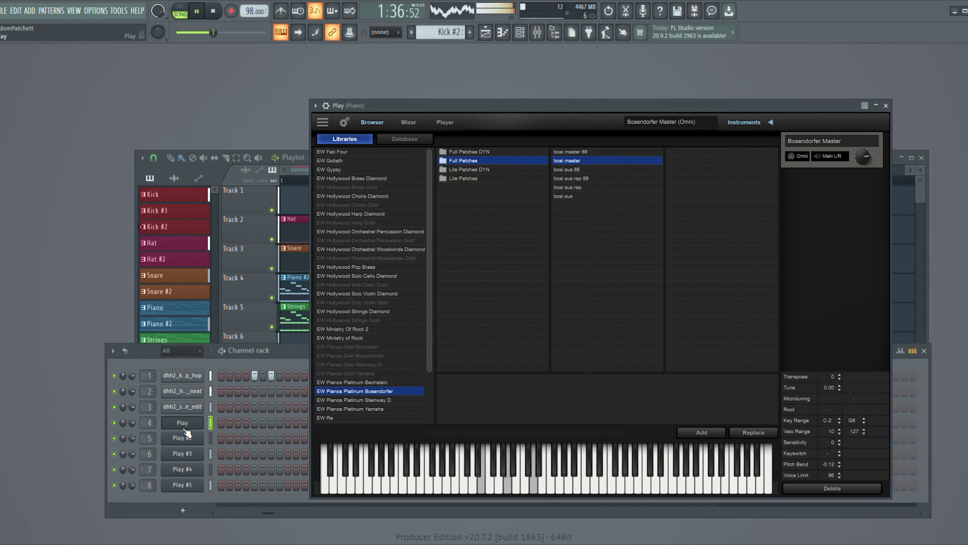
pyautogui.click(447, 122)
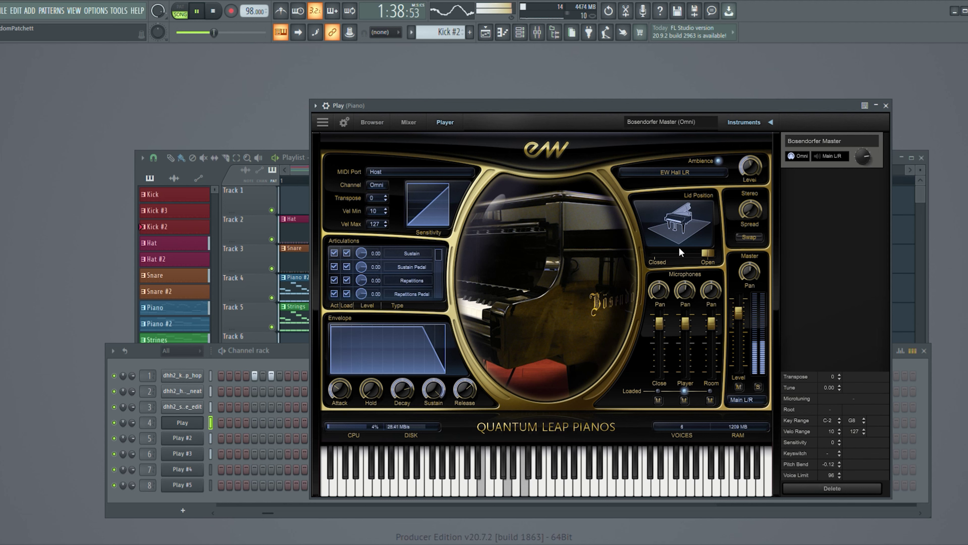
pyautogui.moveTo(748, 166); pyautogui.dragTo(747, 167)
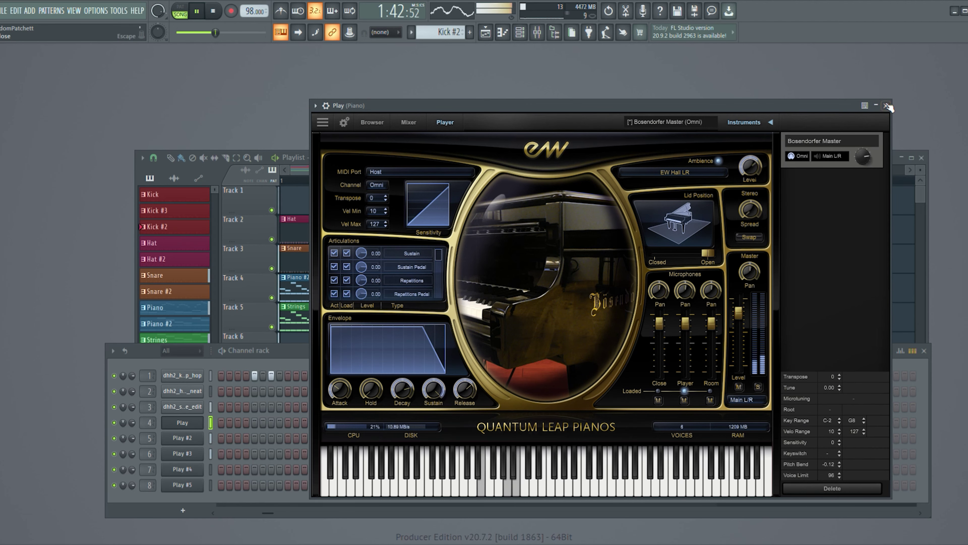
pyautogui.click(885, 105)
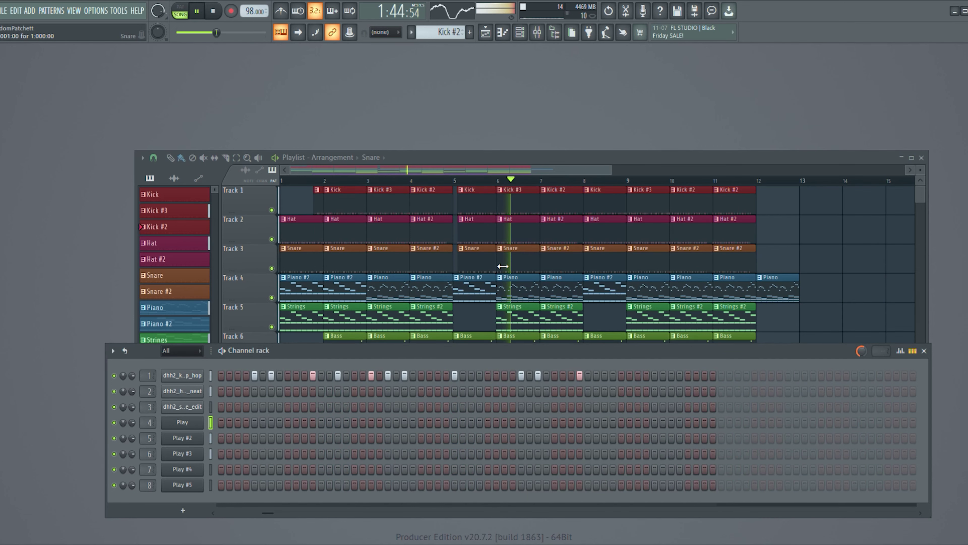
# Step: Play the arrangement from just before bar 5 to hear the drum gap and the passage without strings
pyautogui.press('space')
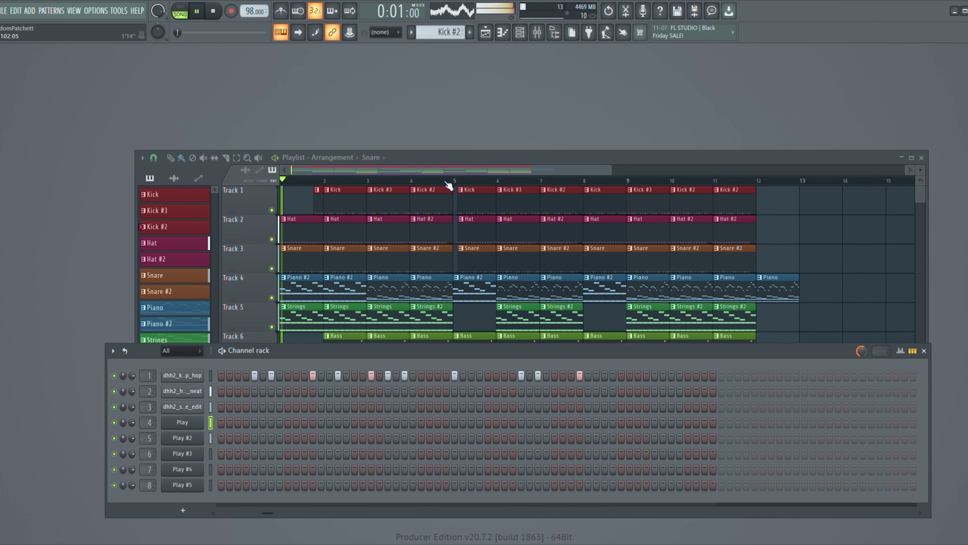
pyautogui.click(448, 181)
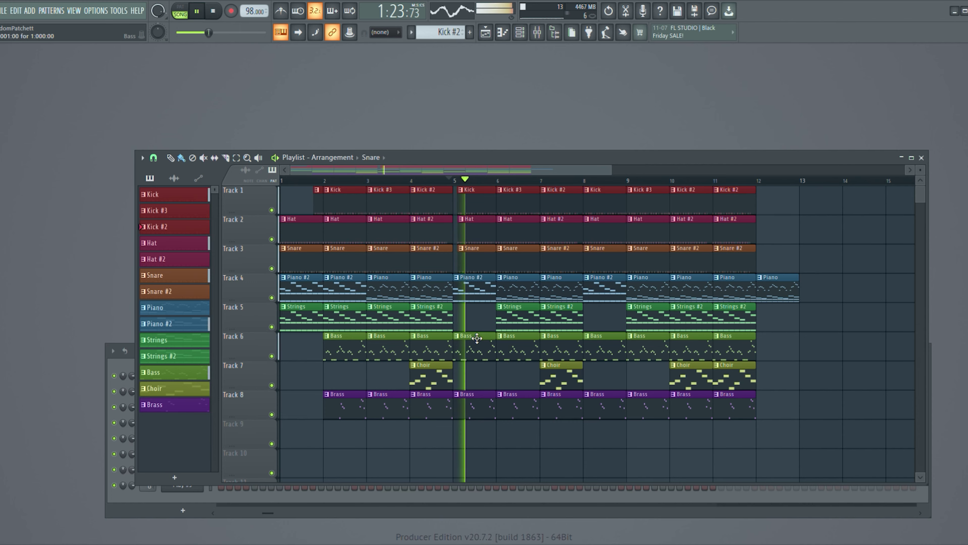
# Step: Replace the final Piano clip on Track 4 with a Piano #2 clip and align its start to bar 12
pyautogui.scroll(-2, 471, 331)
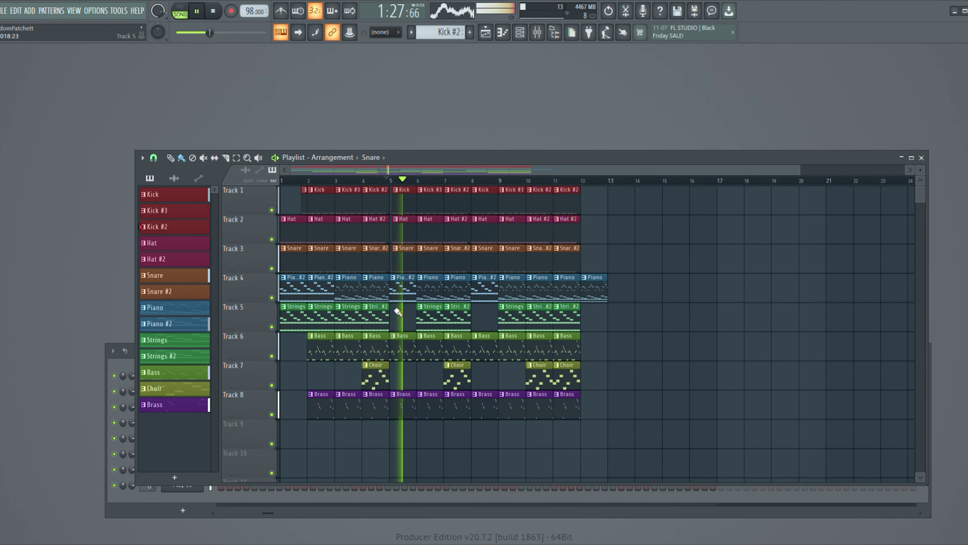
pyautogui.moveTo(595, 295); pyautogui.dragTo(601, 292)
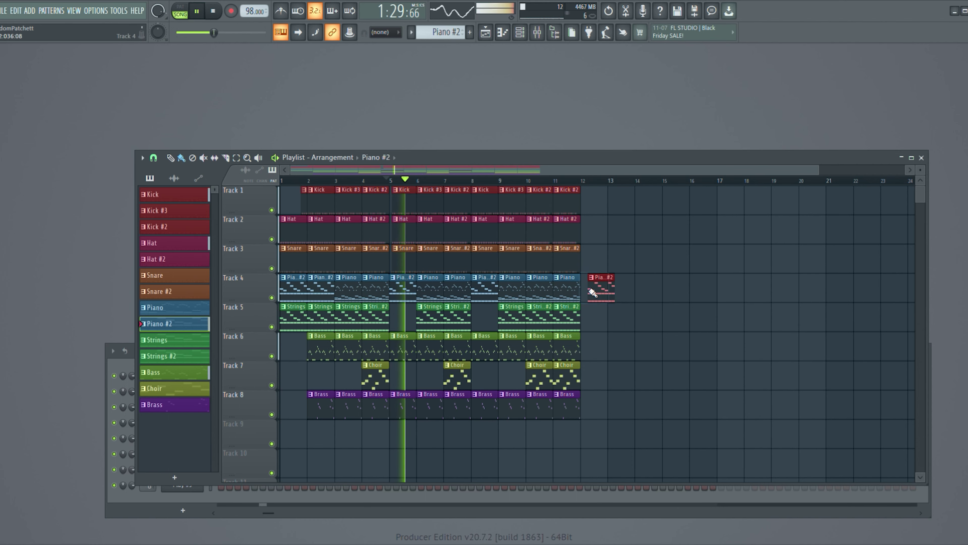
pyautogui.scroll(4, 601, 290)
pyautogui.scroll(2, 576, 301)
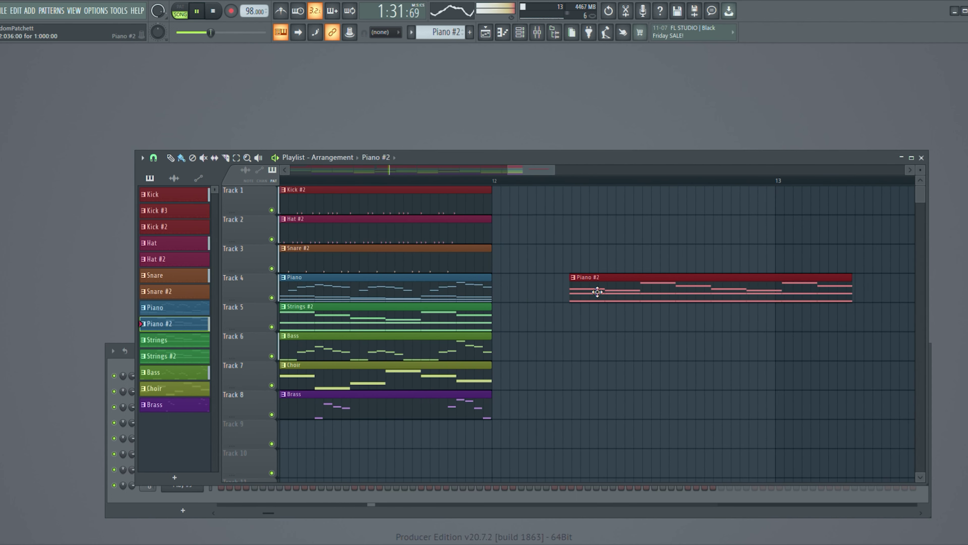
pyautogui.moveTo(596, 292); pyautogui.dragTo(519, 281)
# Step: Play the ending from bar 12 and the passage from just before bar 5, and stop playback
pyautogui.scroll(-6, 519, 282)
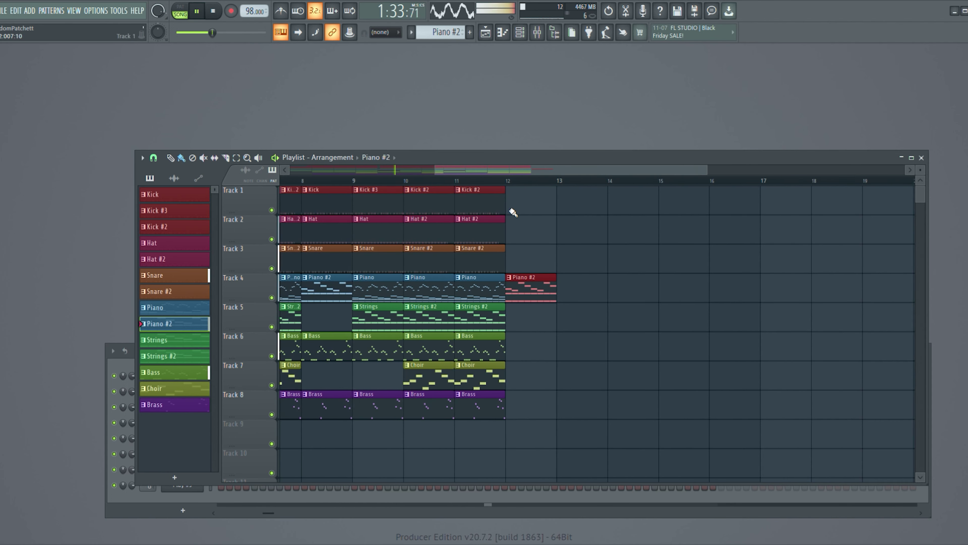
pyautogui.click(523, 179)
pyautogui.moveTo(524, 170); pyautogui.dragTo(380, 172)
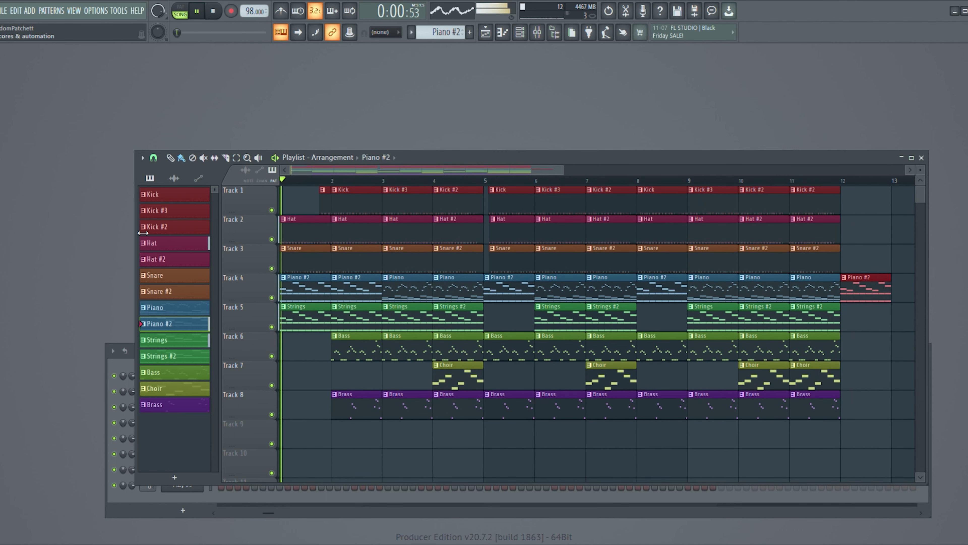
pyautogui.click(478, 180)
pyautogui.press('space')
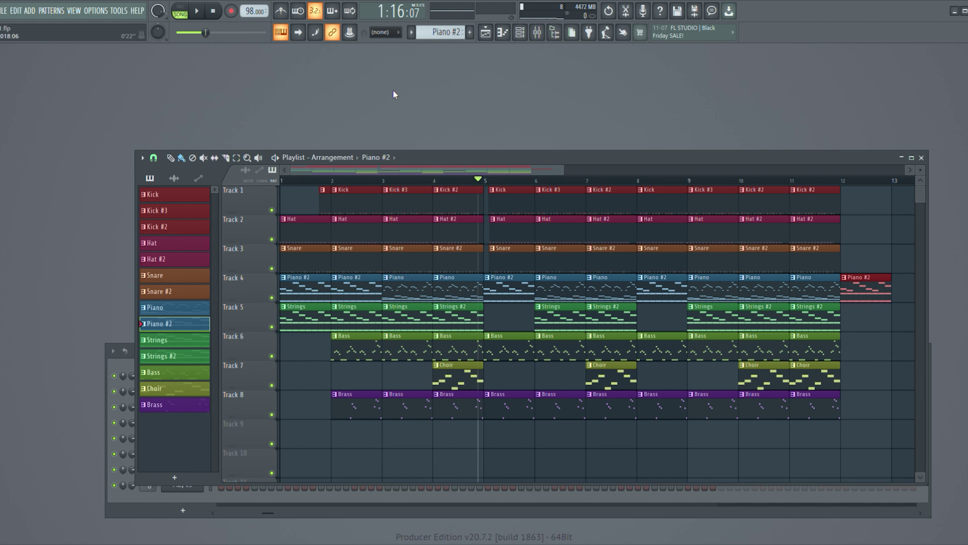
# Step: Return the playhead to the start of the arrangement and close the instrument bus's Maximus window
pyautogui.moveTo(483, 185); pyautogui.dragTo(275, 204)
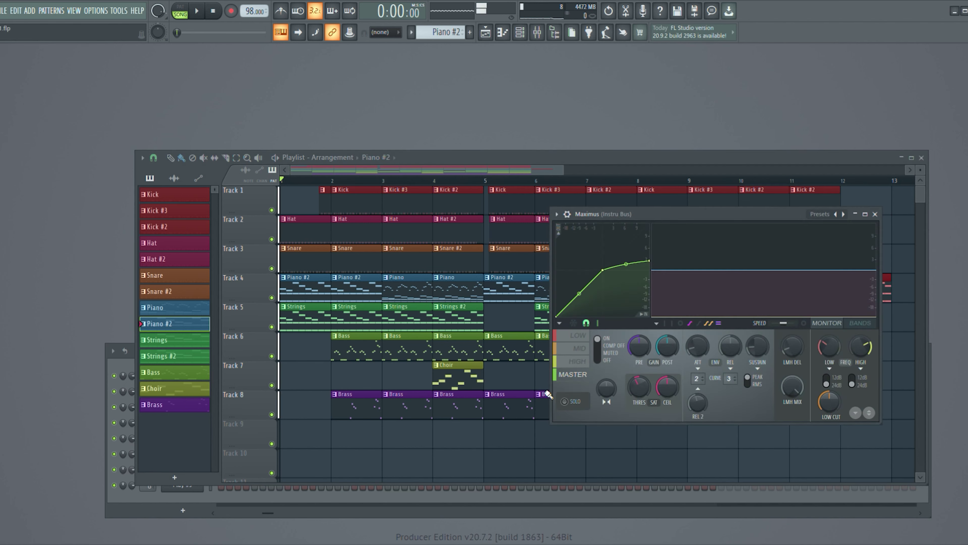
pyautogui.click(876, 214)
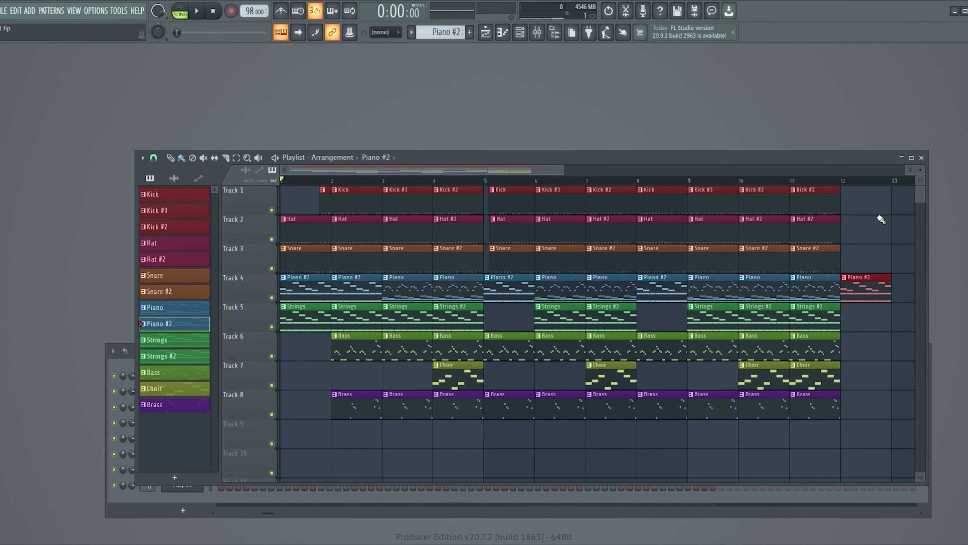